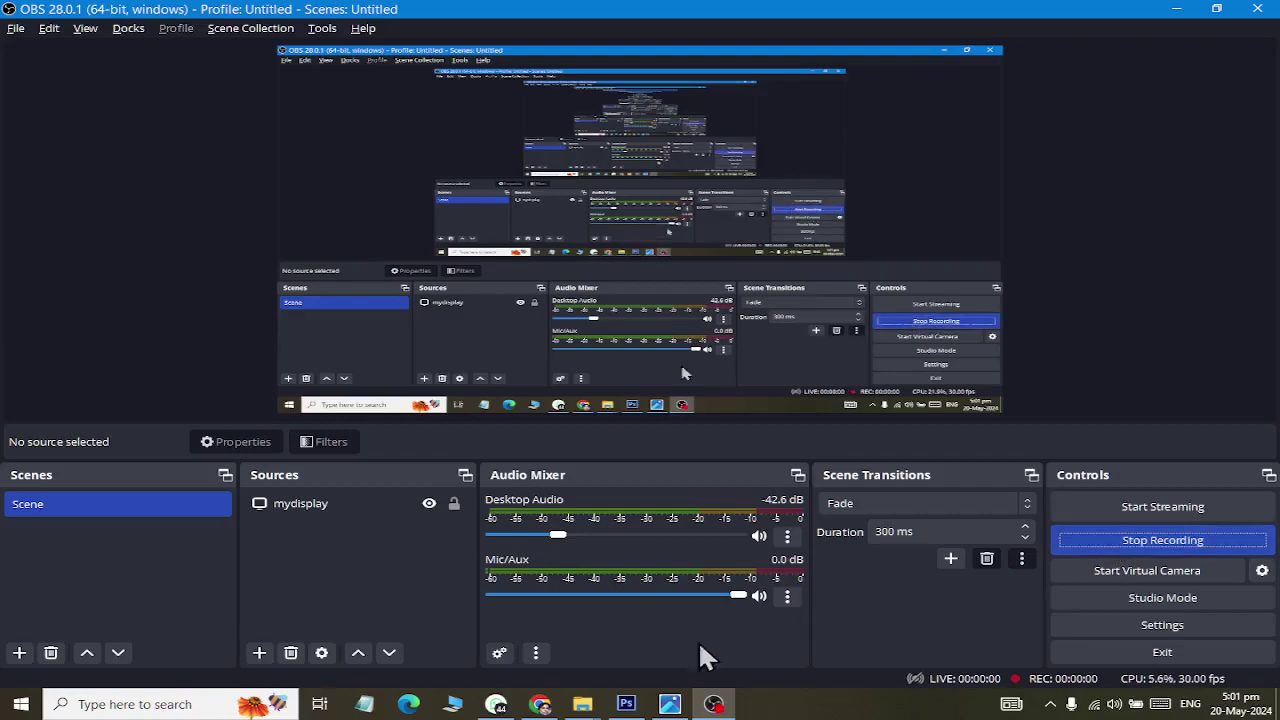
# Step: Start the OBS screen recording so the banner work is captured
pyautogui.click(626, 704)
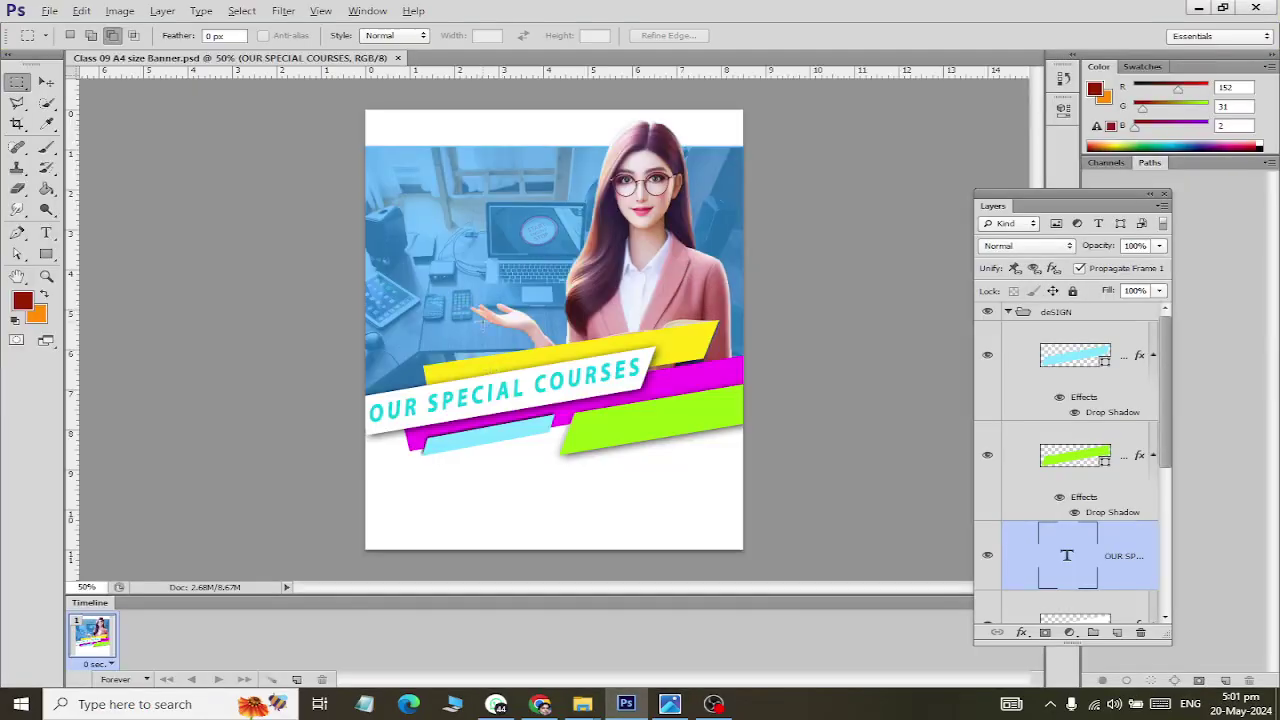
# Step: Select the deSIGN and cOVER dESIGN groups and nudge the artwork into place
pyautogui.click(1008, 313)
pyautogui.keyDown('shift'); pyautogui.click(1061, 331); pyautogui.keyUp('shift')
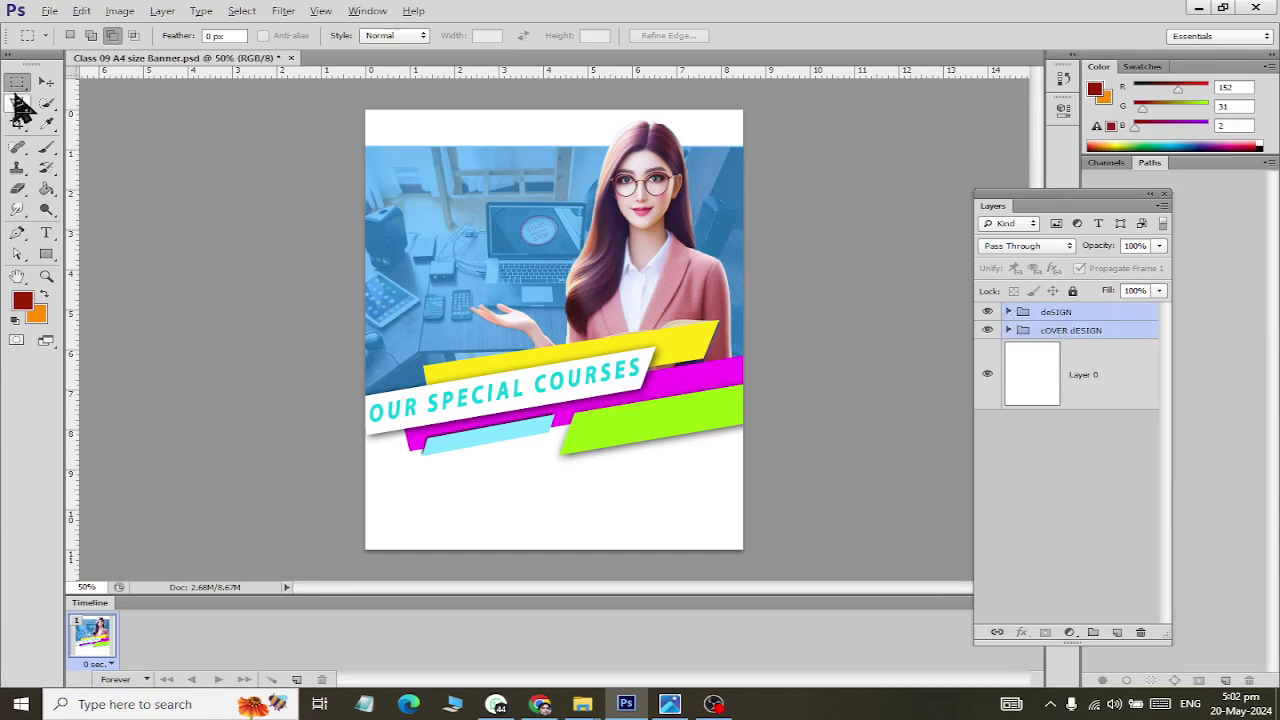
pyautogui.click(46, 81)
pyautogui.press('Down')
pyautogui.press('Down')
pyautogui.press('Down')
pyautogui.press('Down')
pyautogui.press('Down')
pyautogui.press('Down')
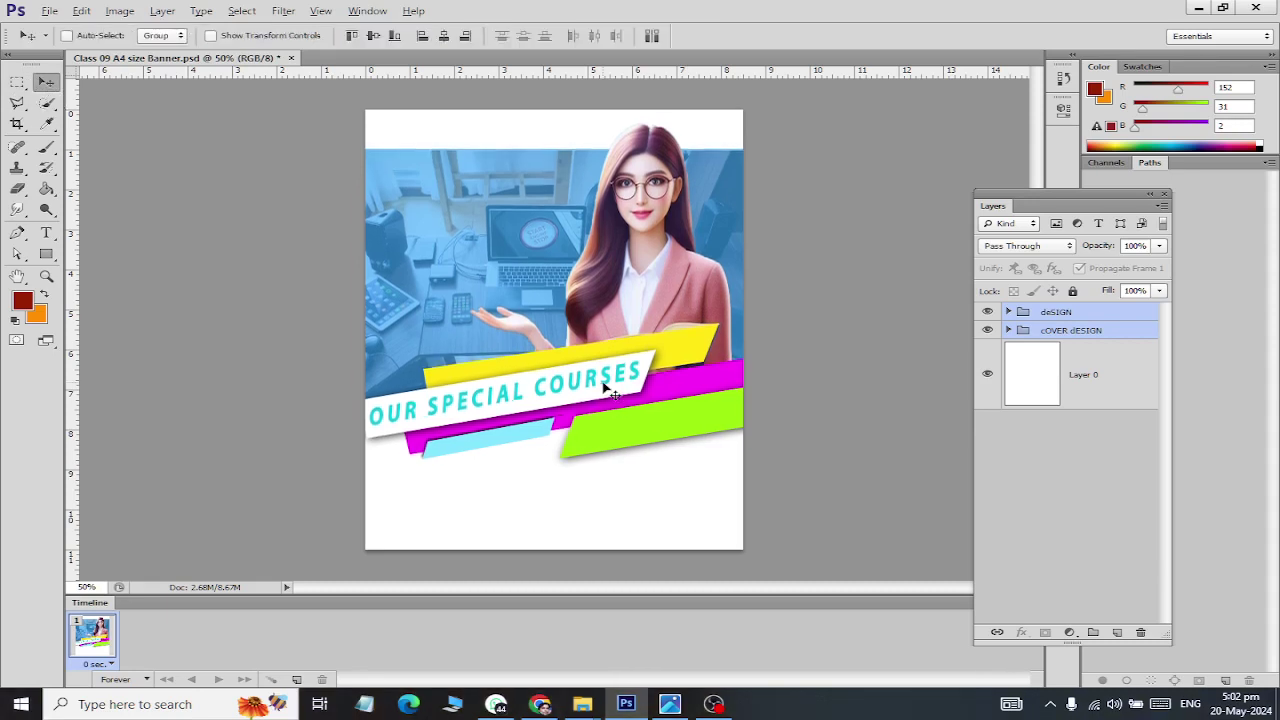
pyautogui.press('Down')
pyautogui.press('Down')
pyautogui.press('Down')
pyautogui.press('Down')
pyautogui.press('Down')
pyautogui.press('Down')
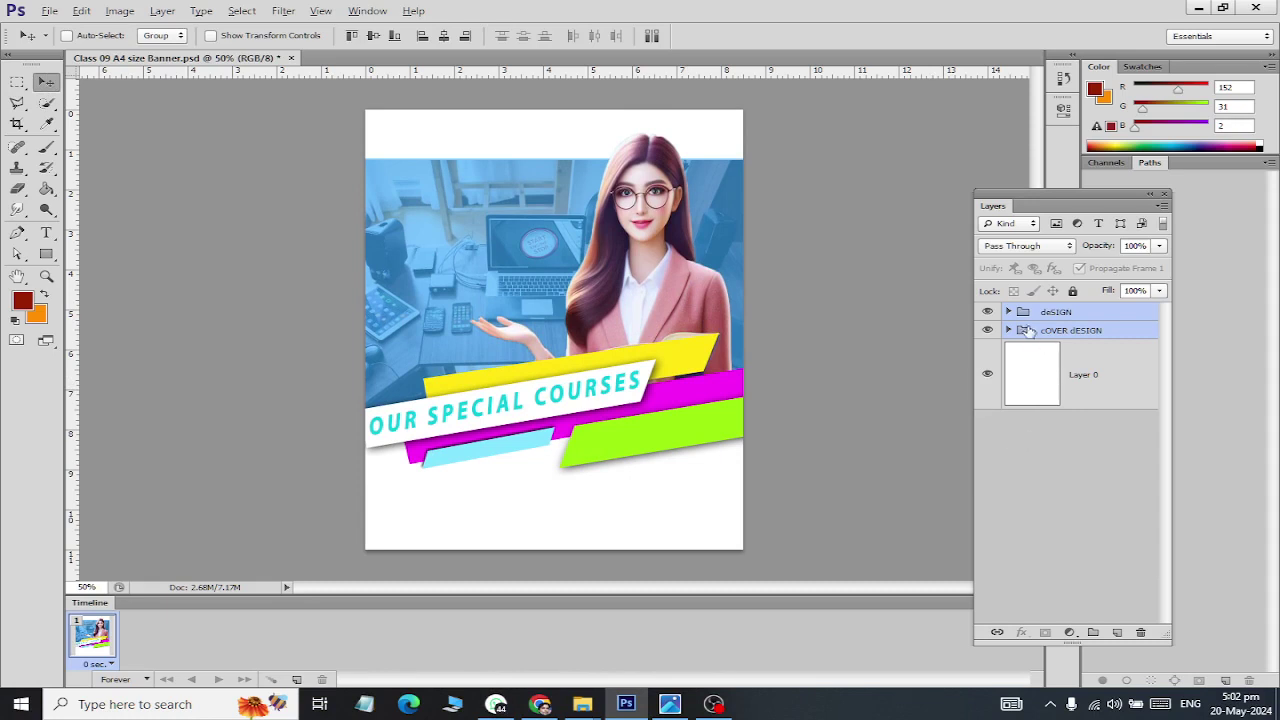
pyautogui.click(1053, 318)
pyautogui.click(1052, 313)
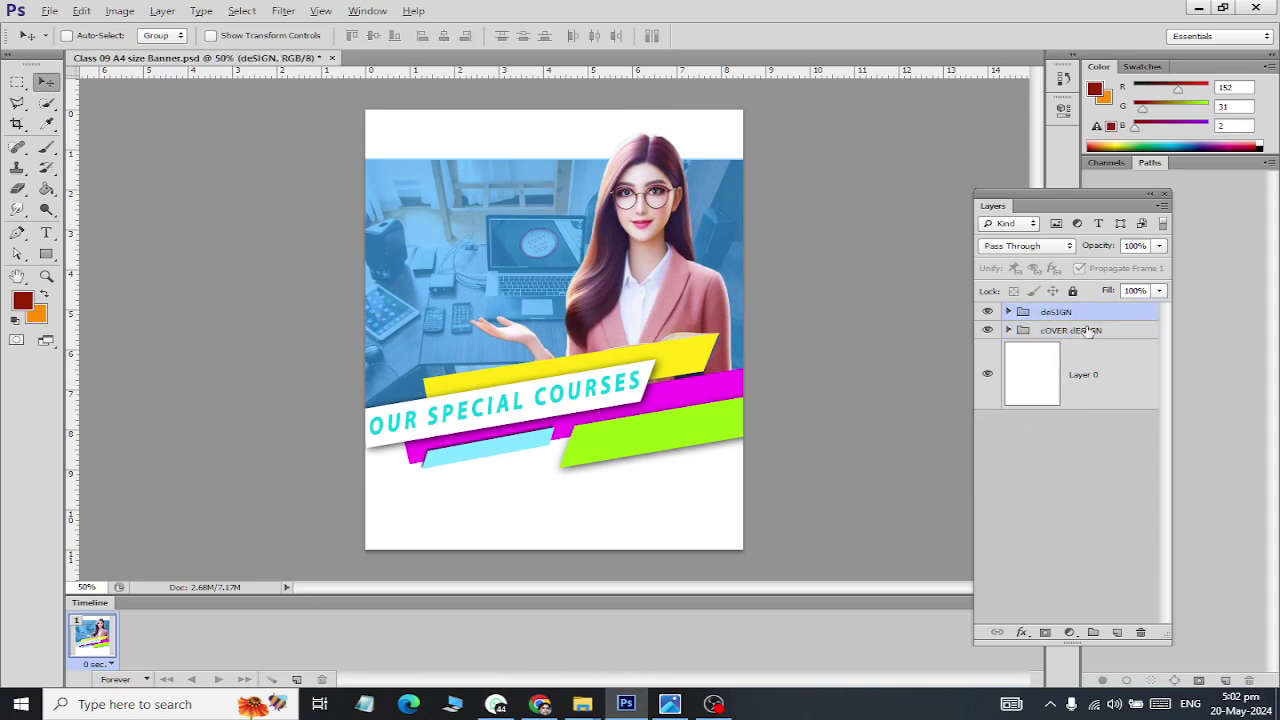
pyautogui.press('Up')
pyautogui.press('Up')
pyautogui.press('Up')
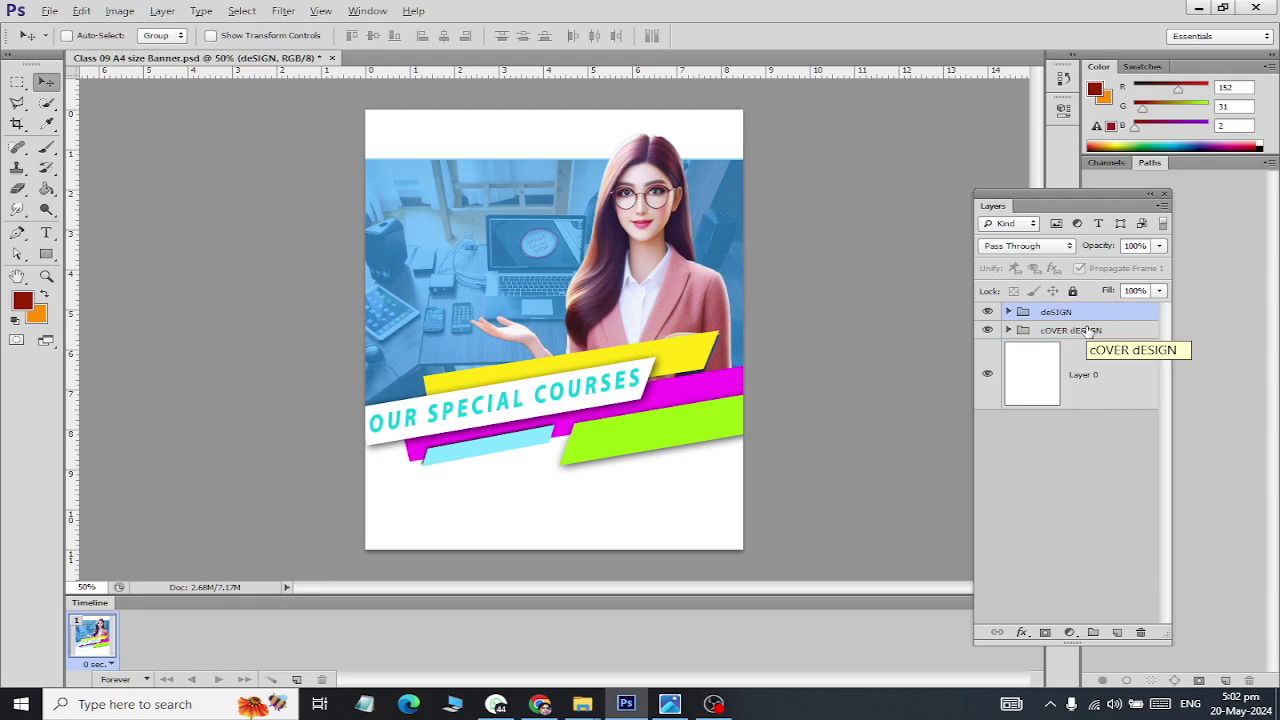
# Step: Scale both design groups to 91.36% height and nudge them up the page
pyautogui.keyDown('shift'); pyautogui.click(1086, 330); pyautogui.keyUp('shift')
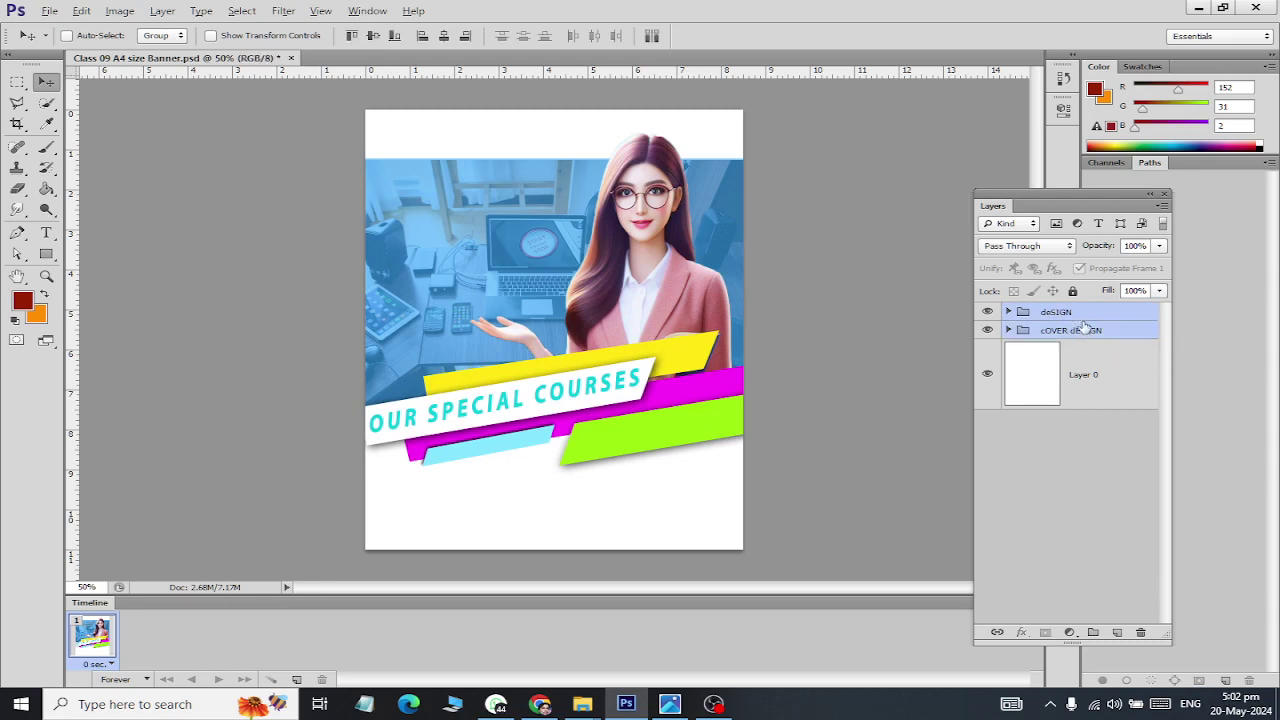
pyautogui.hotkey('ctrl', 't')
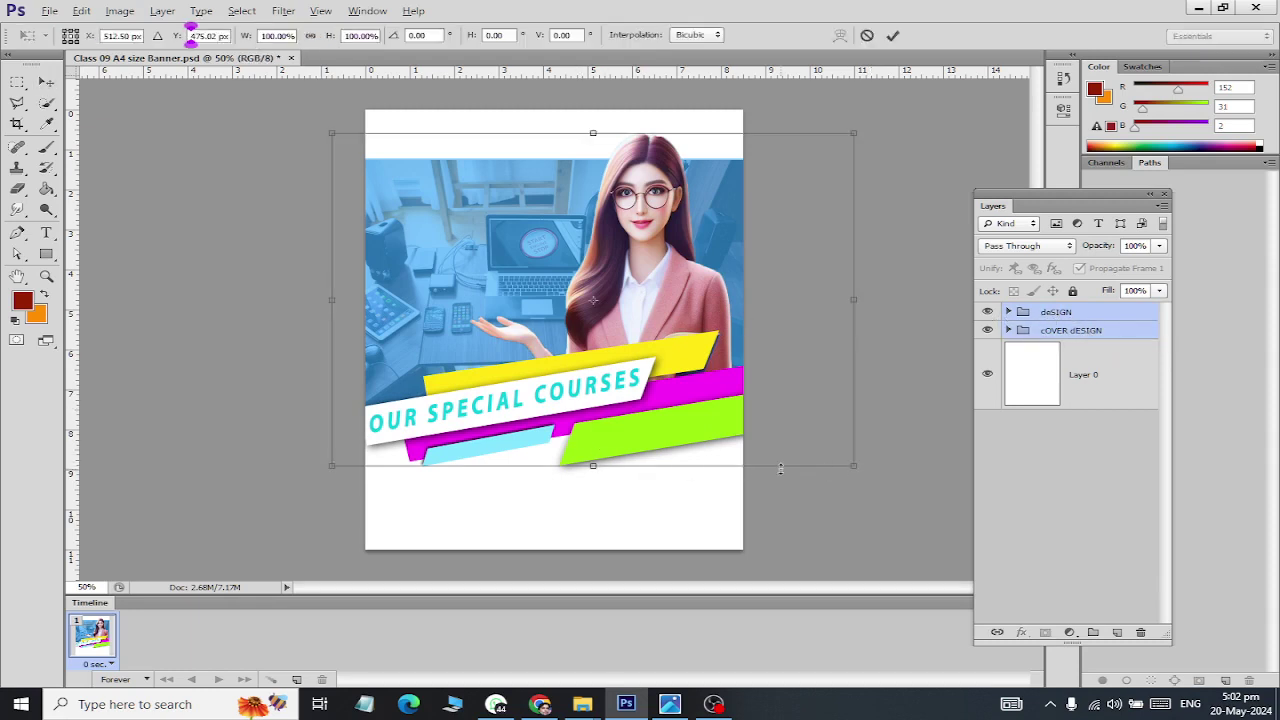
pyautogui.moveTo(593, 467); pyautogui.dragTo(593, 453)
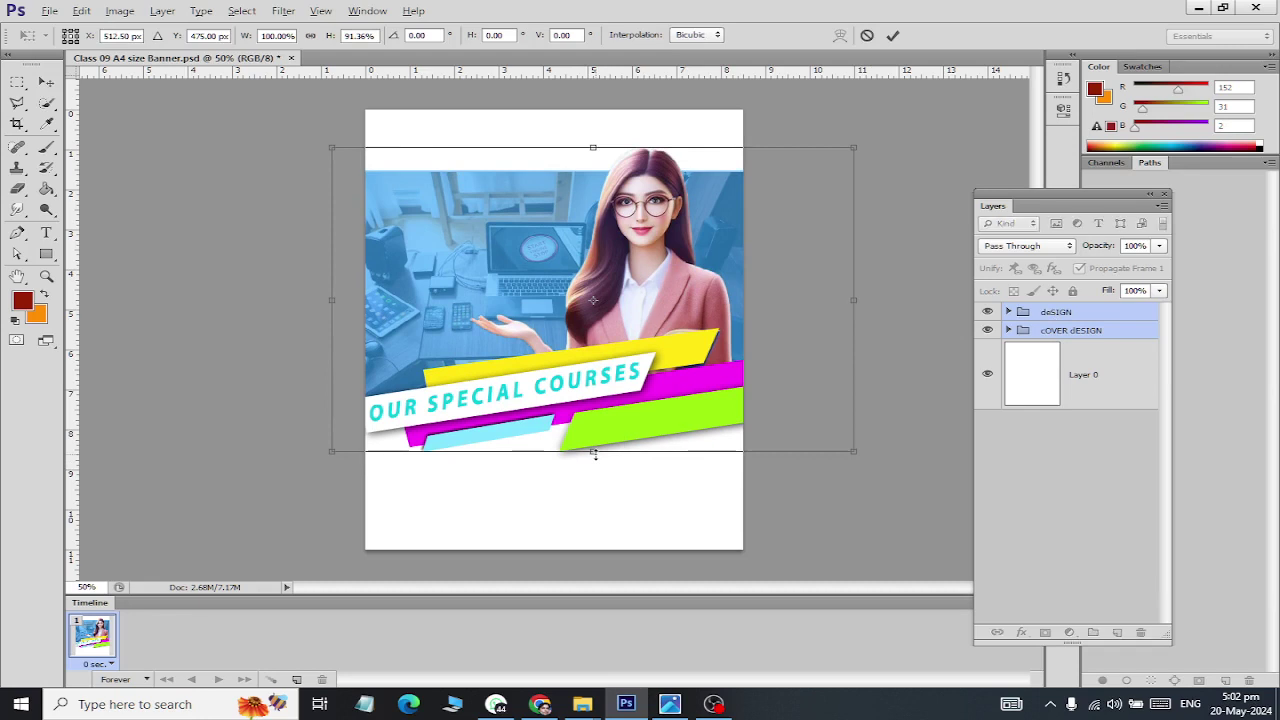
pyautogui.click(46, 81)
pyautogui.click(548, 272)
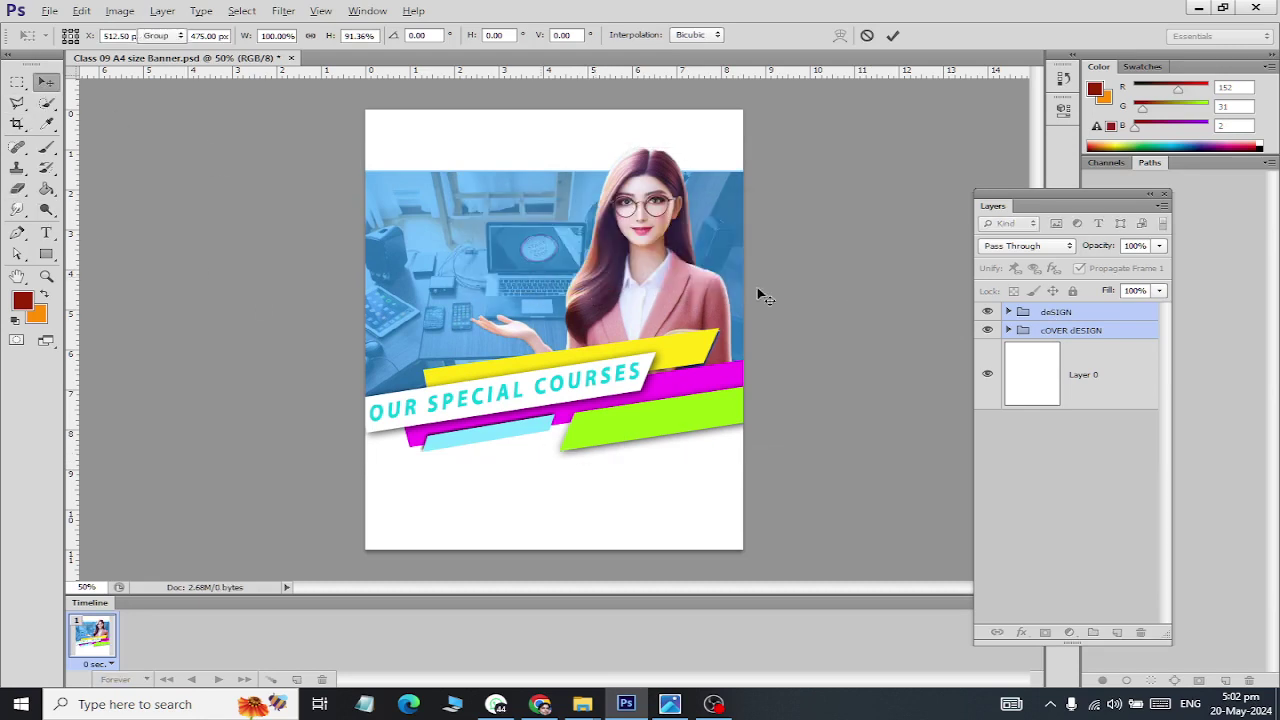
pyautogui.press('Up')
pyautogui.press('Up')
pyautogui.press('Up')
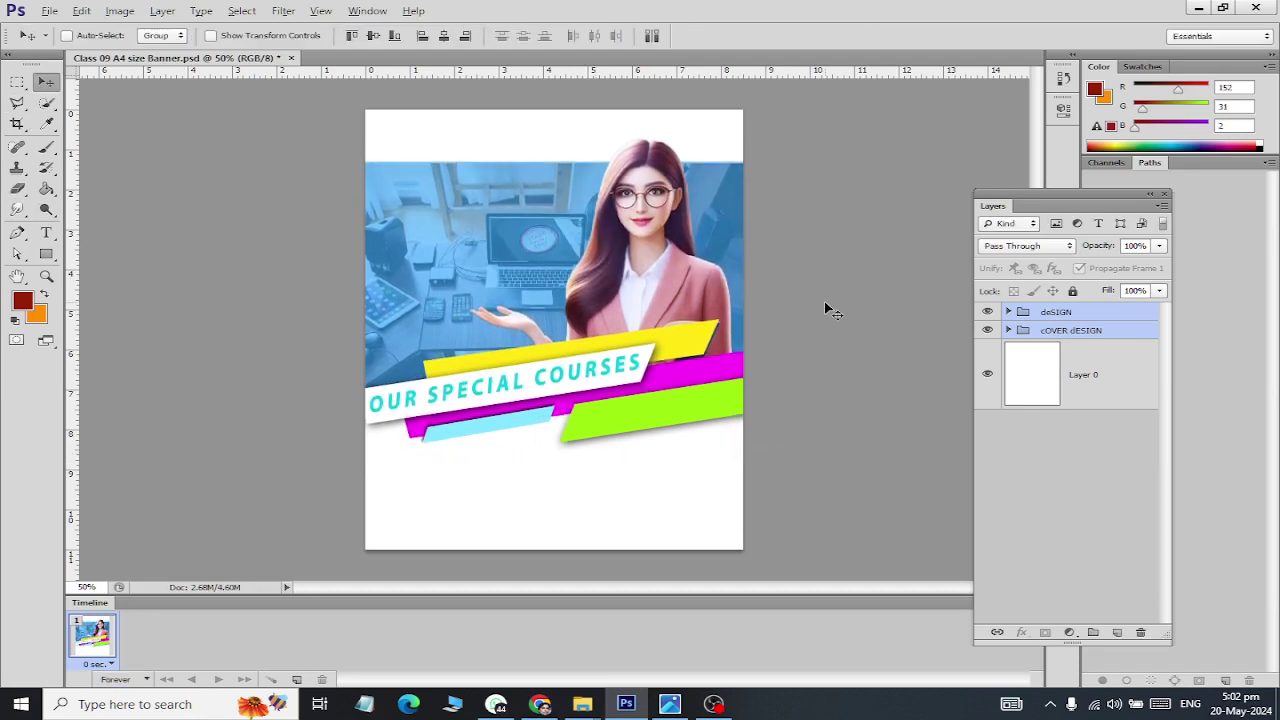
pyautogui.press('Up')
pyautogui.press('Up')
pyautogui.press('Up')
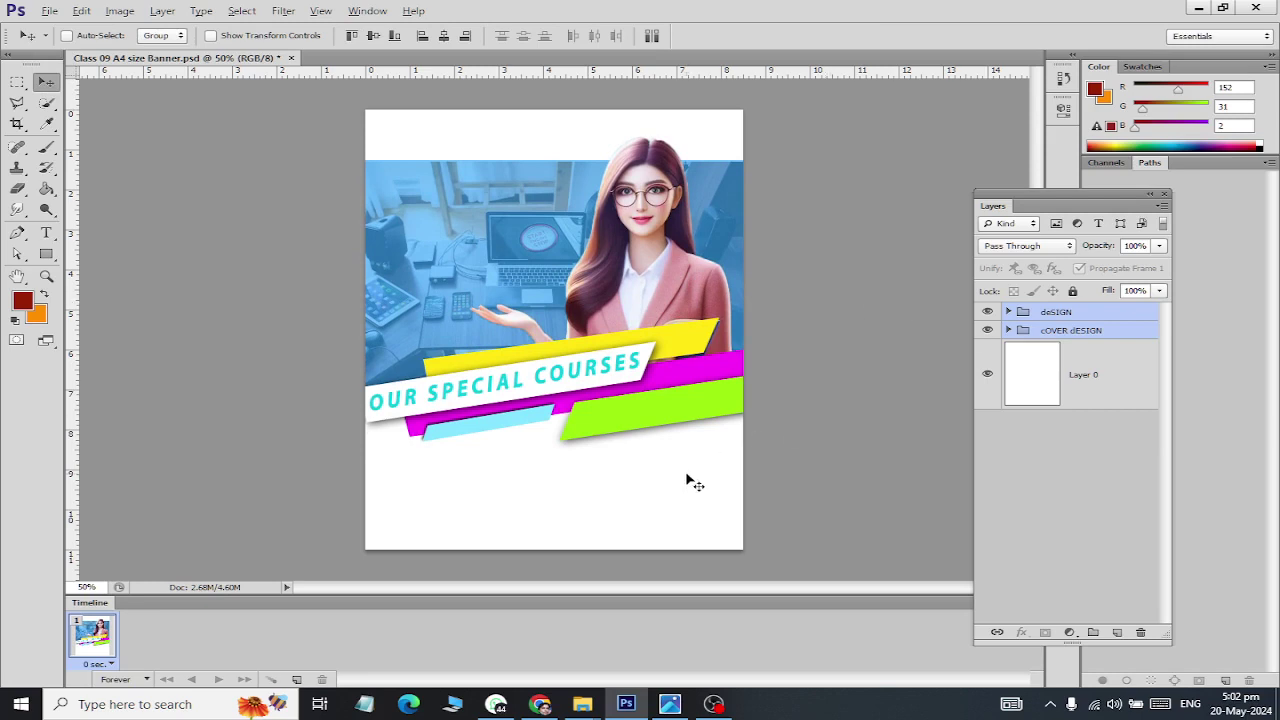
# Step: Create a new layer group above deSIGN and name it 'Header TExt'
pyautogui.click(1089, 373)
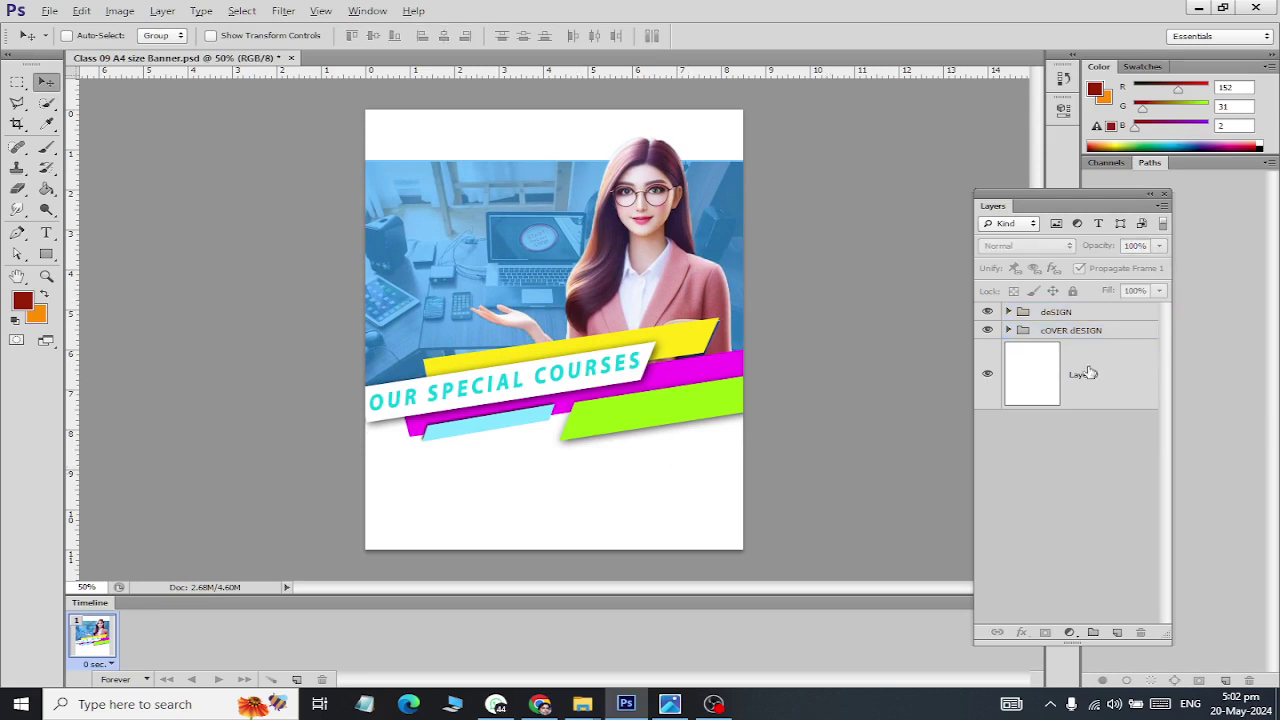
pyautogui.click(1086, 314)
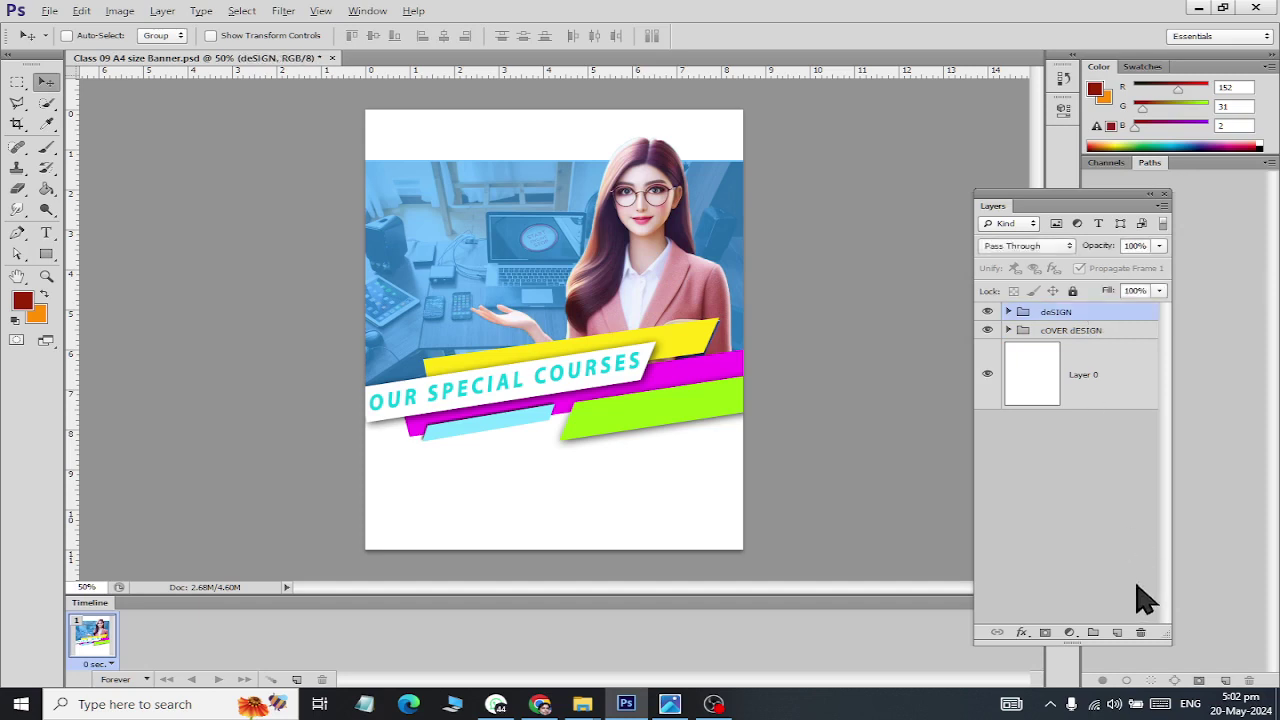
pyautogui.click(1093, 632)
pyautogui.doubleClick(1060, 313)
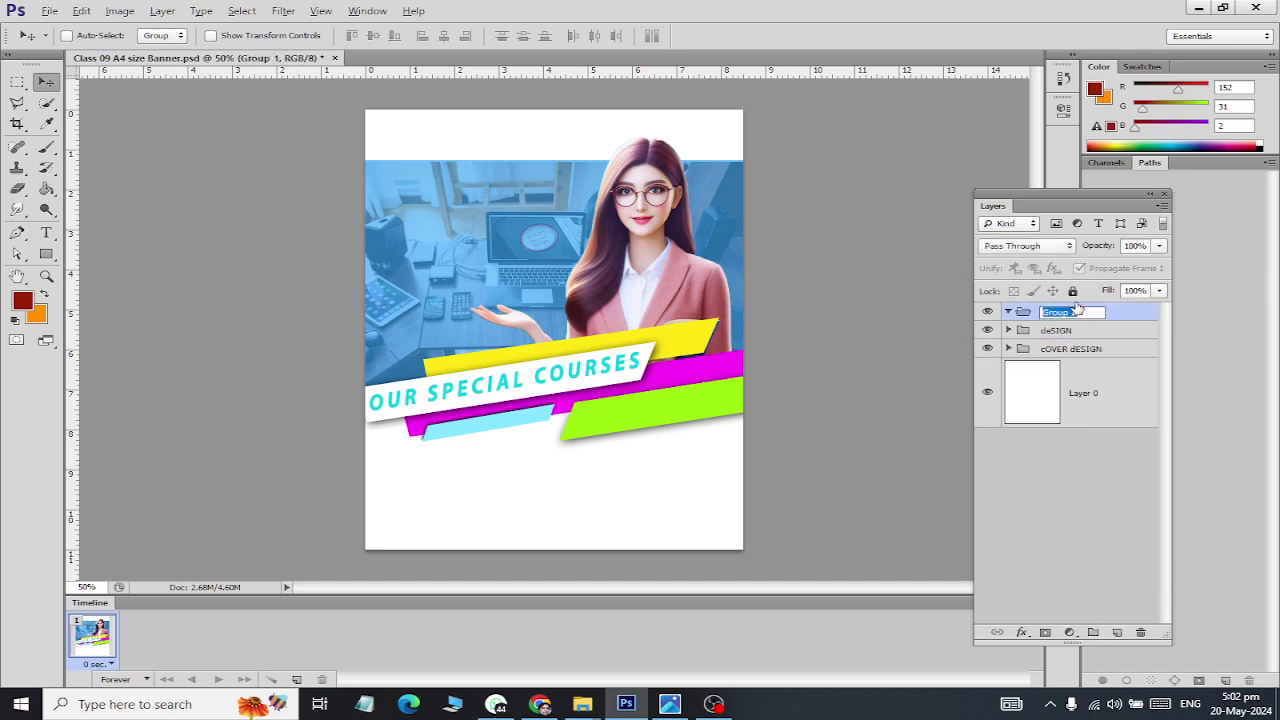
pyautogui.write('Header')
pyautogui.write(' TExt')
pyautogui.press('Return')
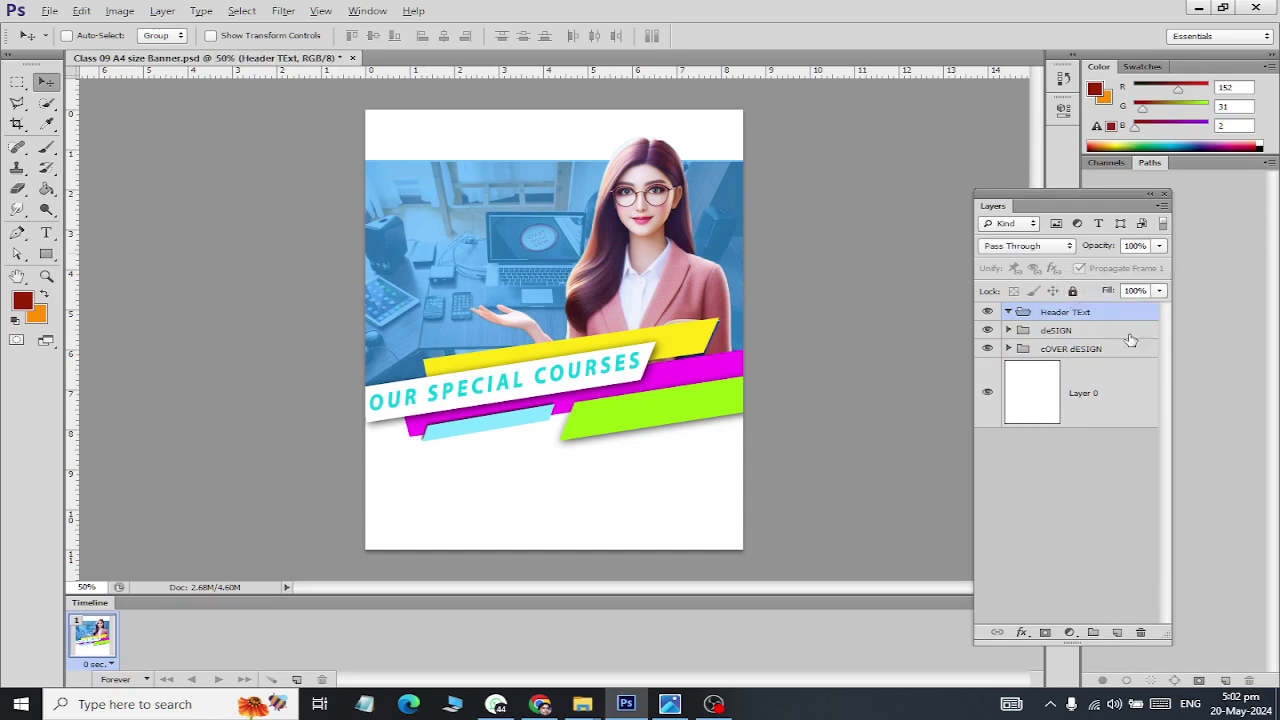
# Step: Try a trial text layer at the page's top left, then discard it
pyautogui.click(46, 232)
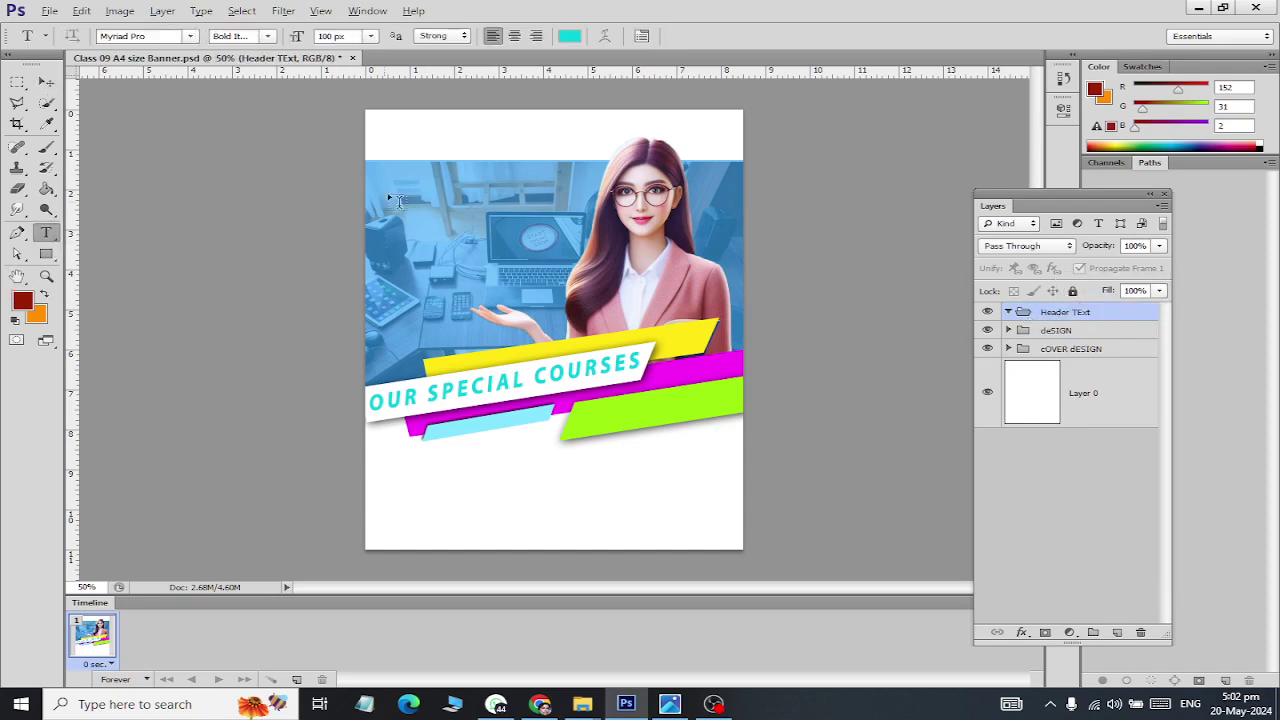
pyautogui.scroll(2, 429, 109)
pyautogui.scroll(3, 428, 110)
pyautogui.scroll(3, 334, 194)
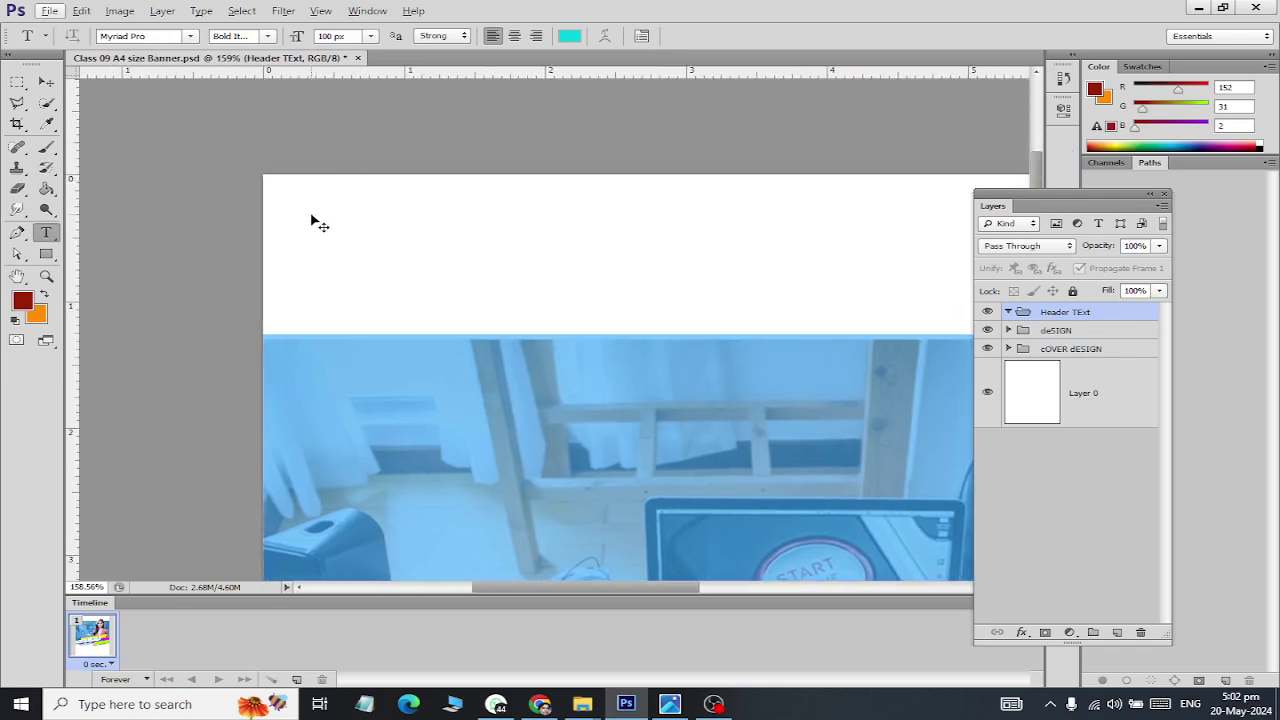
pyautogui.scroll(1, 329, 170)
pyautogui.scroll(1, 338, 243)
pyautogui.click(334, 232)
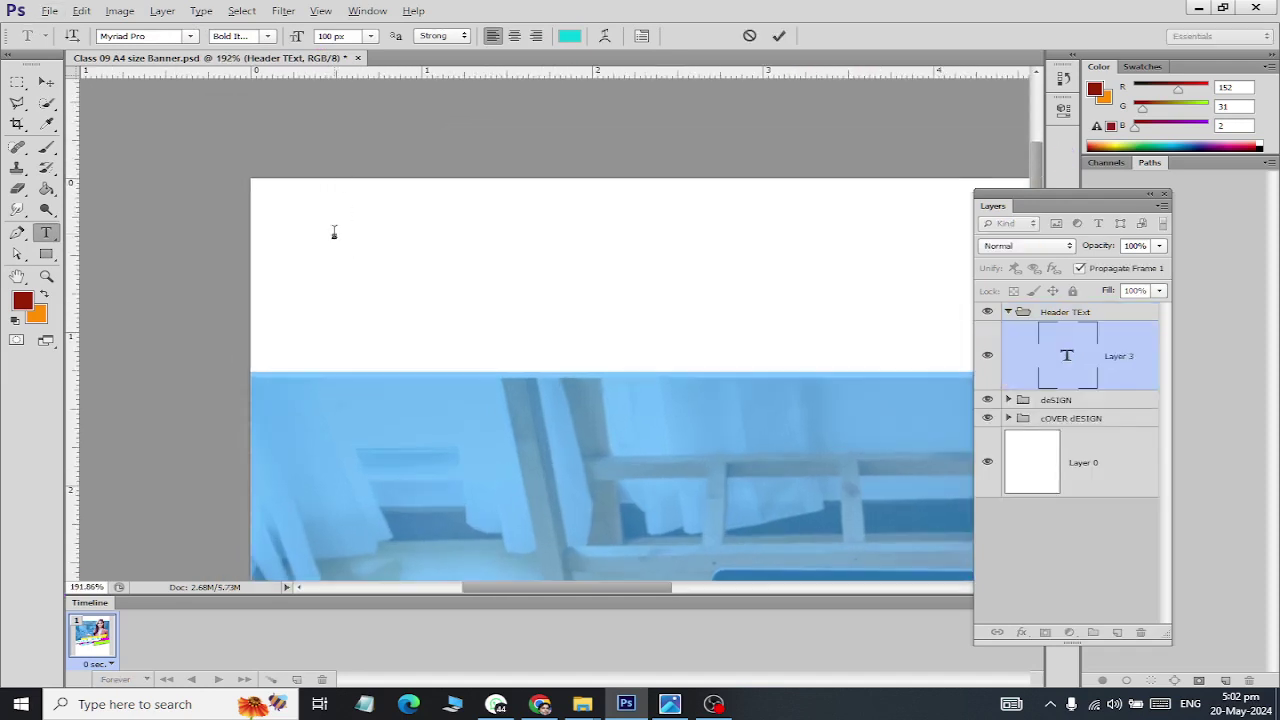
pyautogui.write('New')
pyautogui.press('Escape')
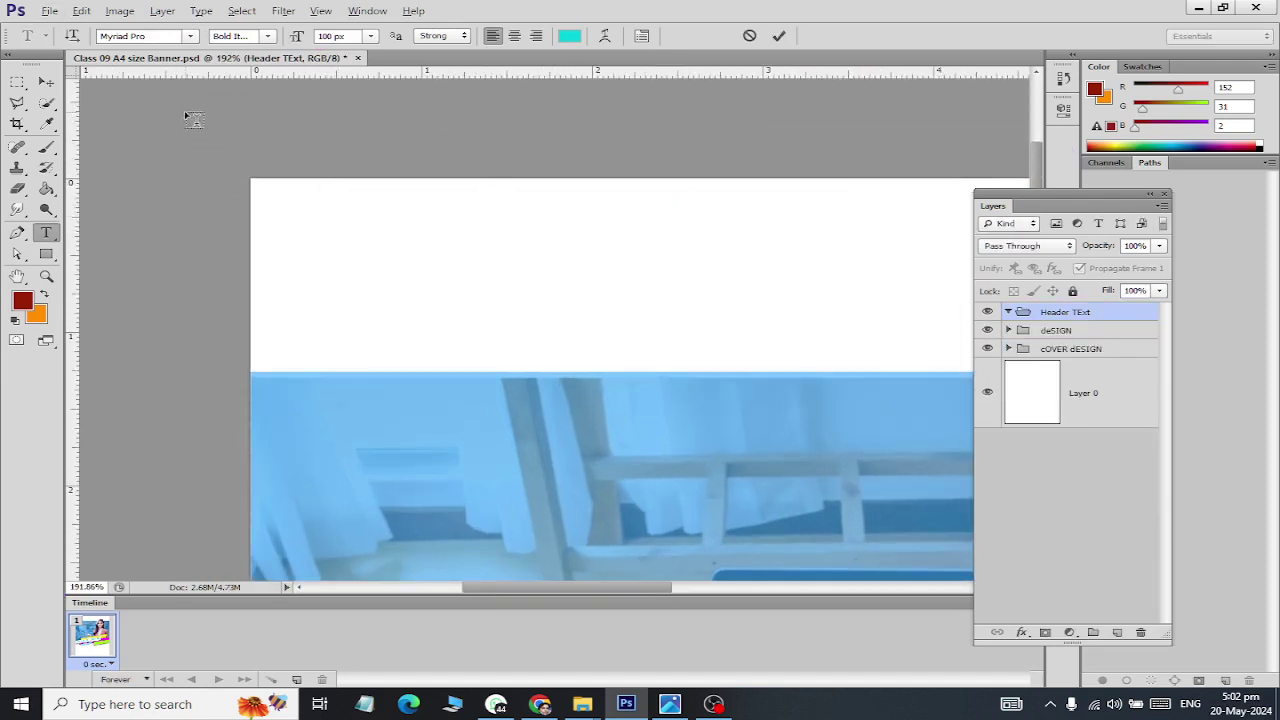
pyautogui.click(388, 14)
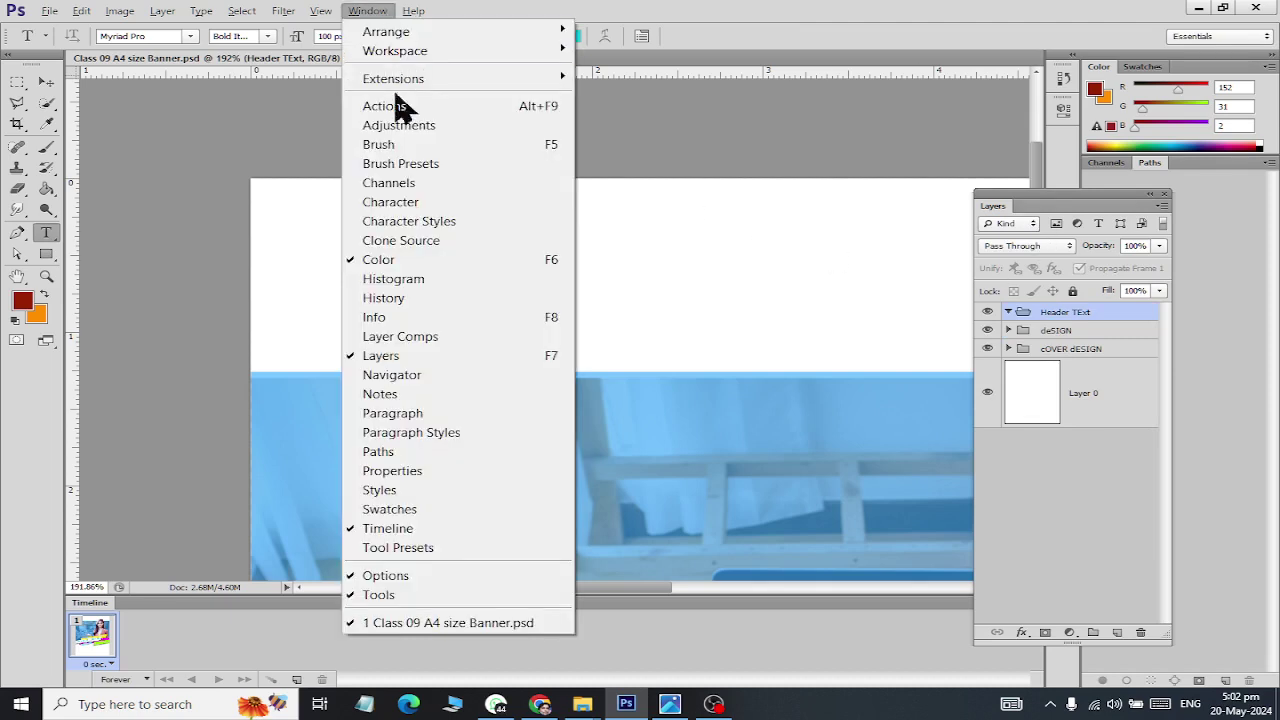
# Step: Dock the Character panel beside Layers and set leading to Auto
pyautogui.click(405, 203)
pyautogui.moveTo(965, 447); pyautogui.dragTo(826, 188)
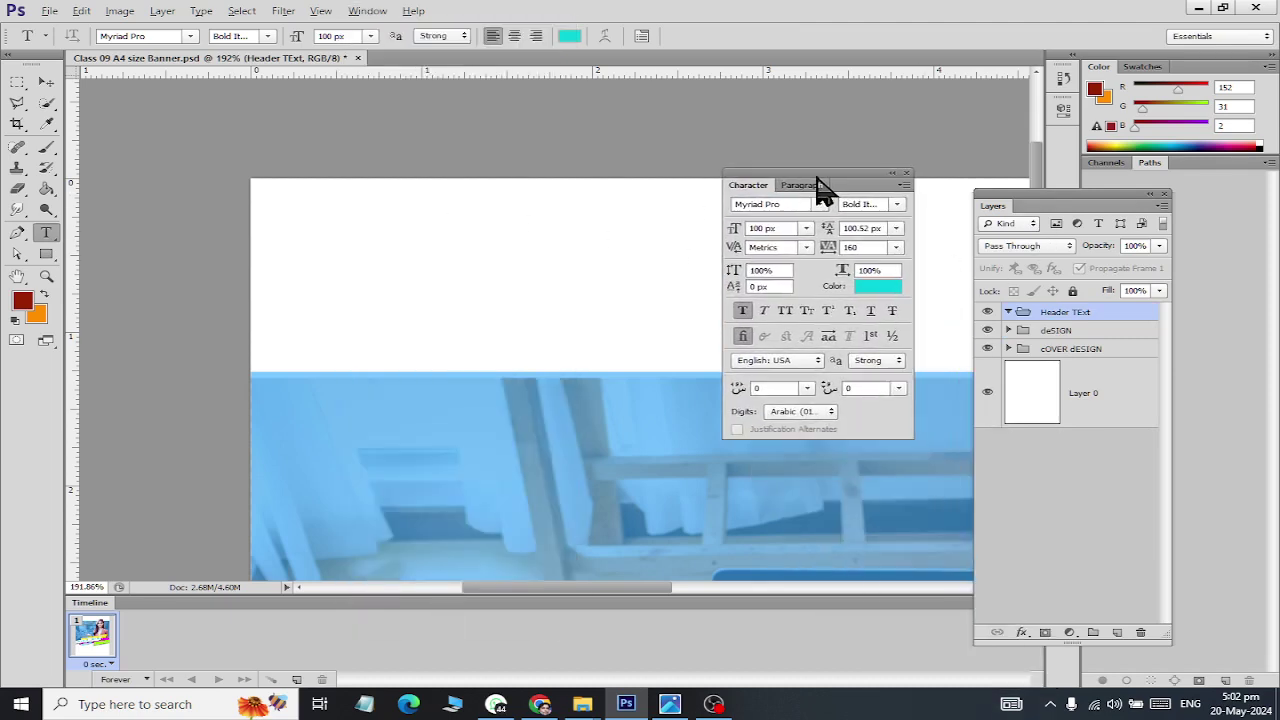
pyautogui.click(896, 229)
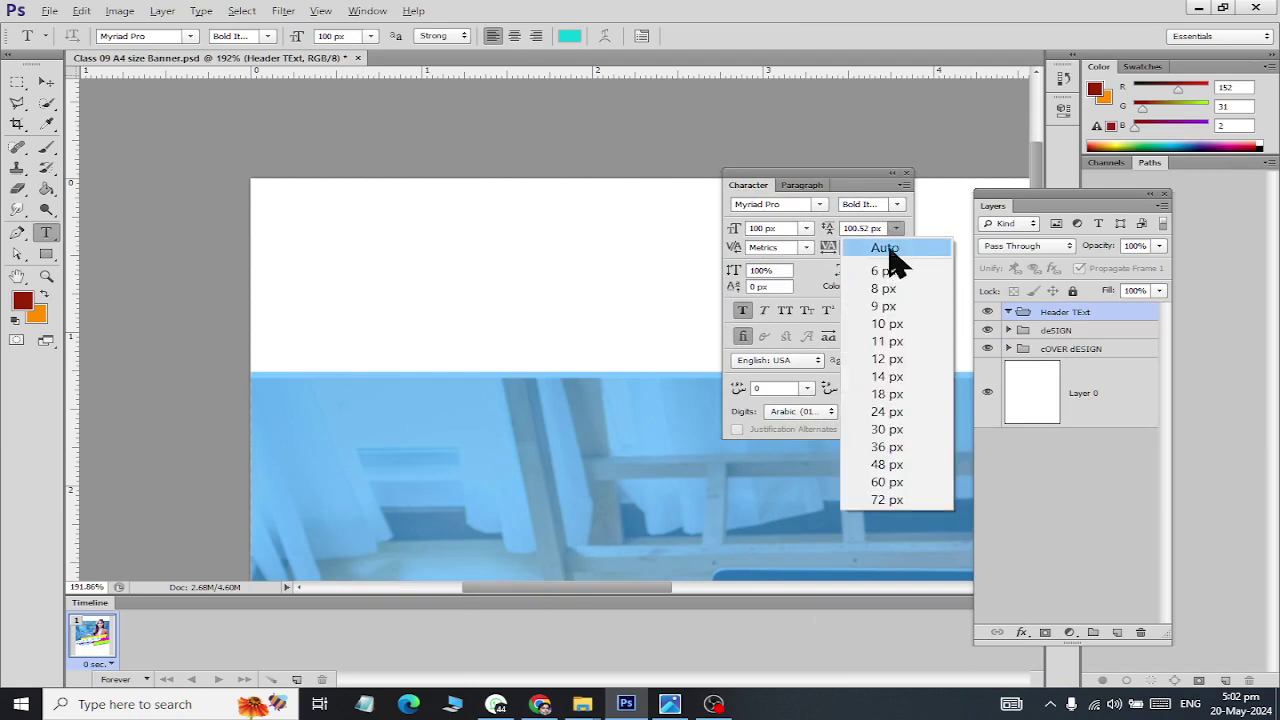
pyautogui.click(890, 249)
# Step: Set font size 18 px and tracking 0, then start text at the top left
pyautogui.click(807, 229)
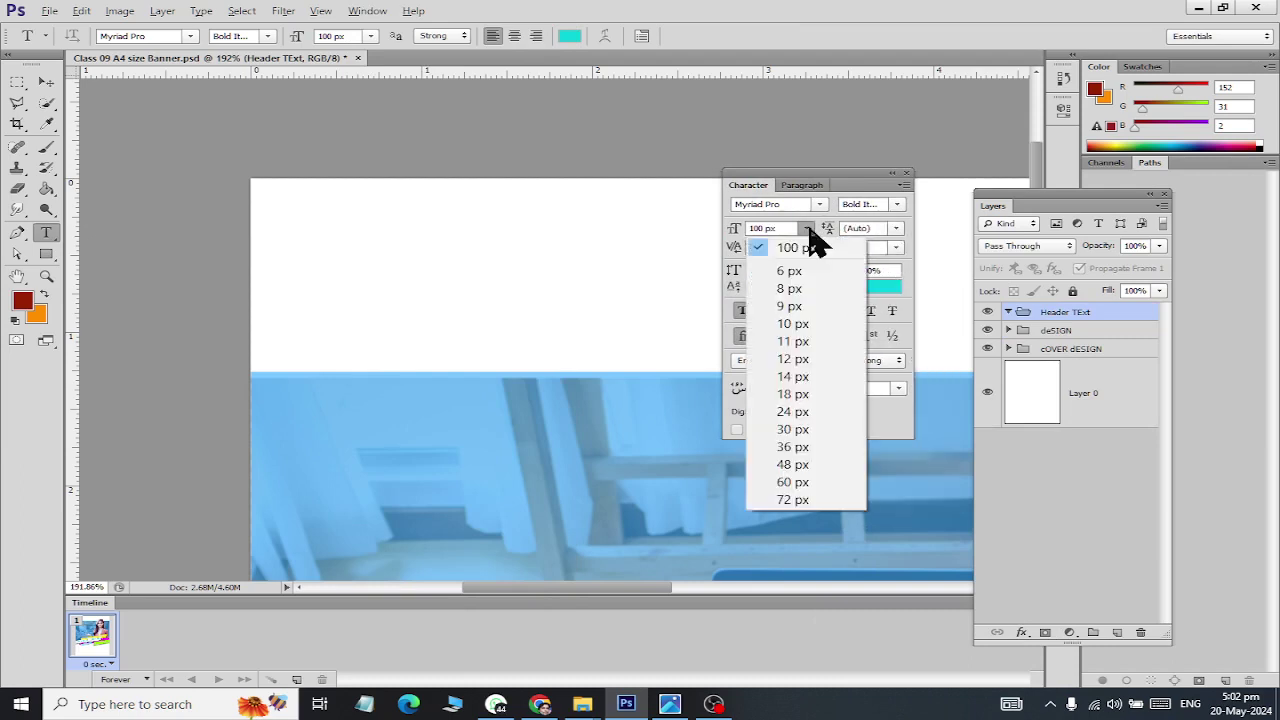
pyautogui.click(807, 229)
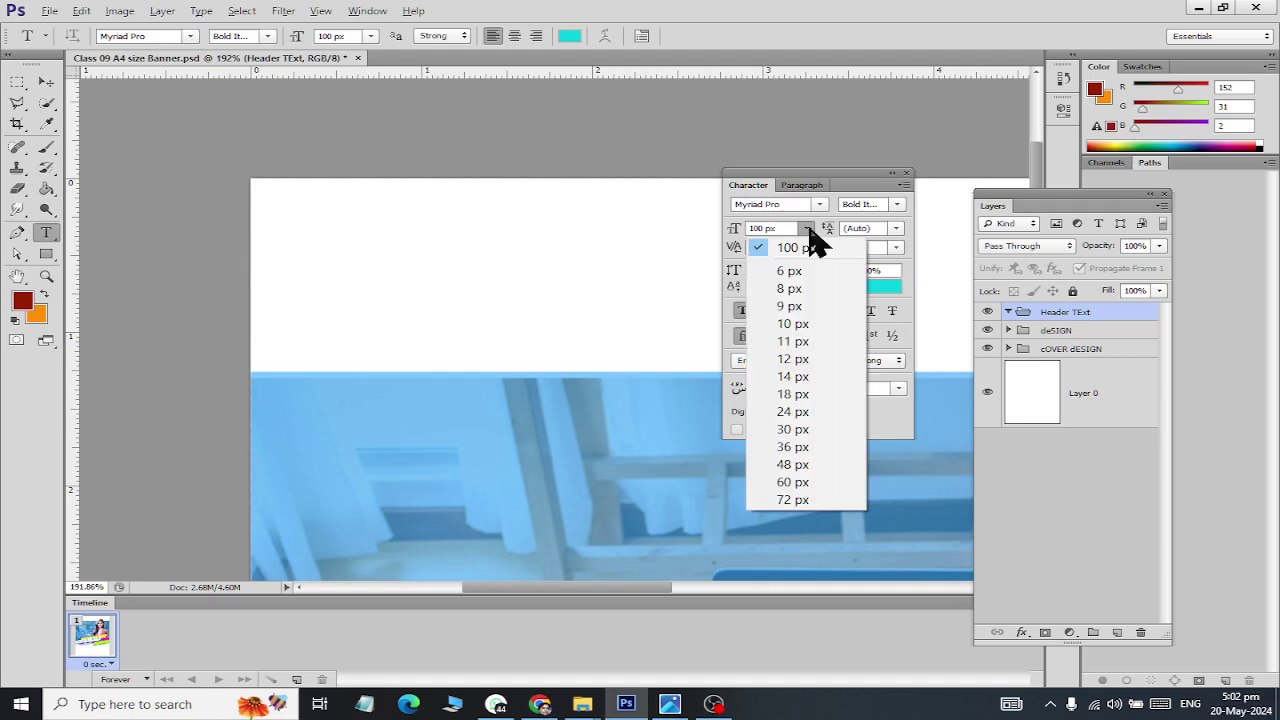
pyautogui.click(800, 394)
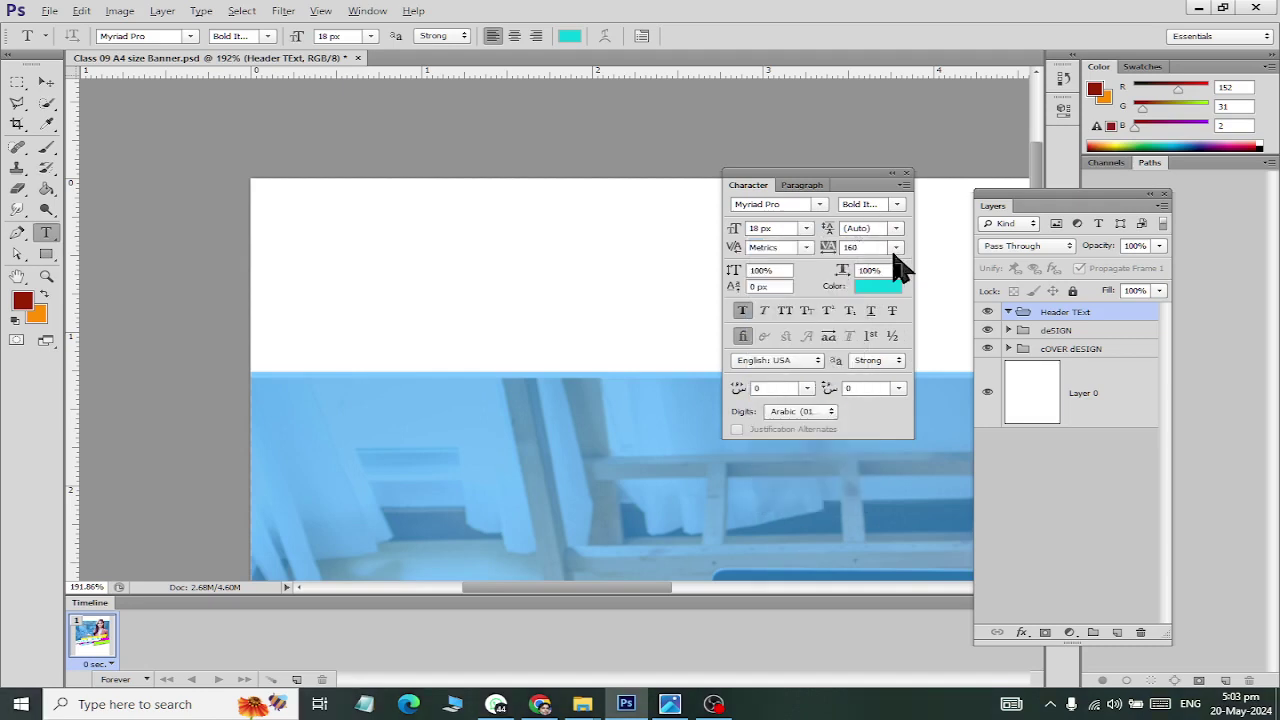
pyautogui.click(895, 249)
pyautogui.click(912, 377)
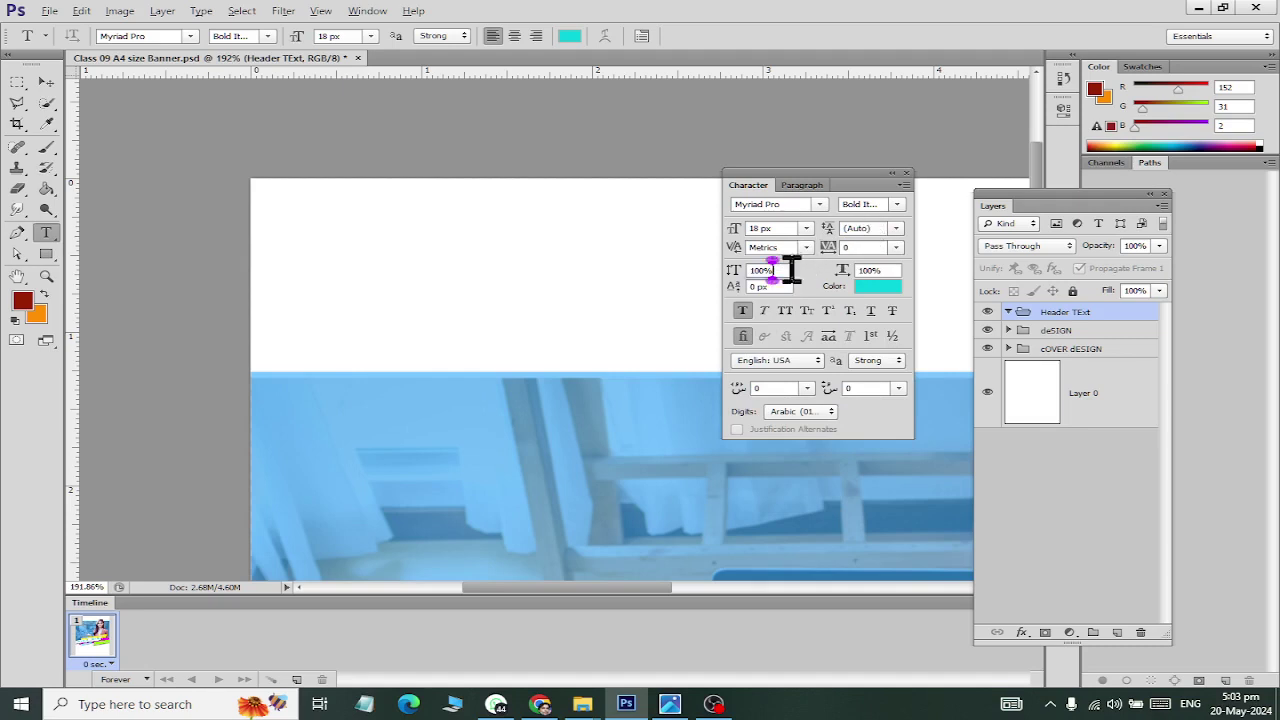
pyautogui.click(290, 232)
# Step: Type 'New' and raise its font size to 33 px
pyautogui.write('New')
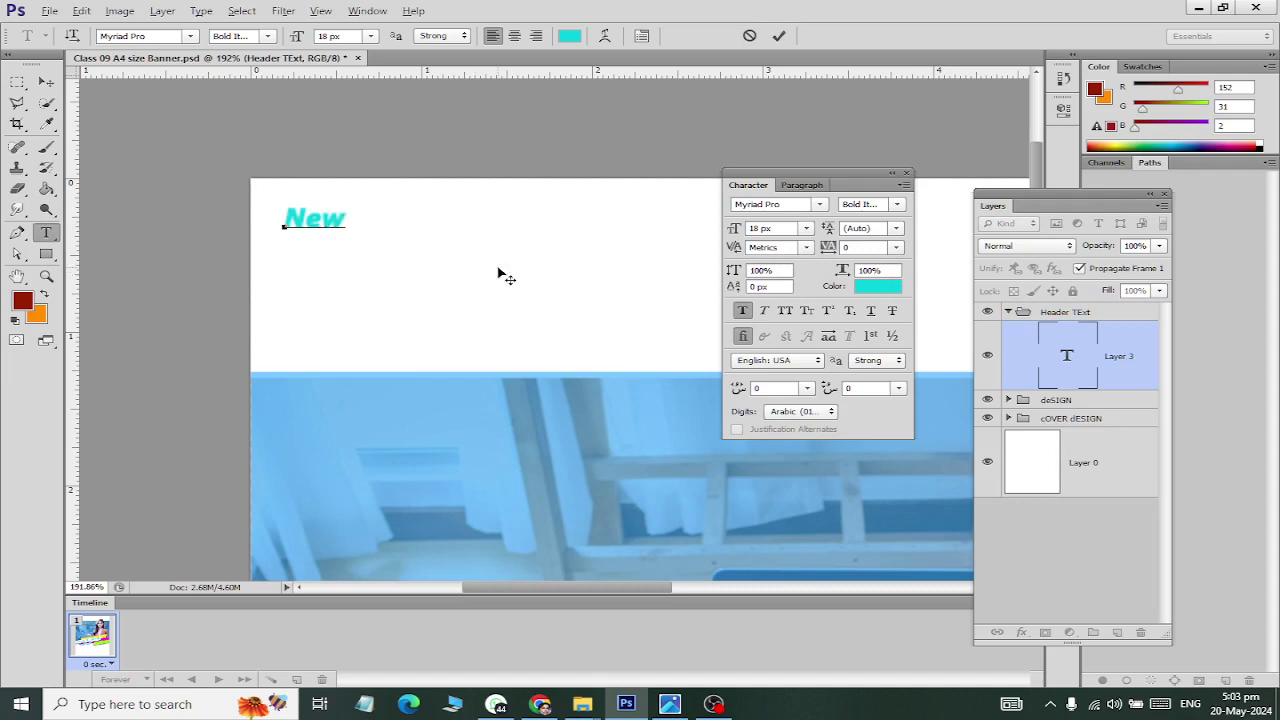
pyautogui.hotkey('ctrl', 'a')
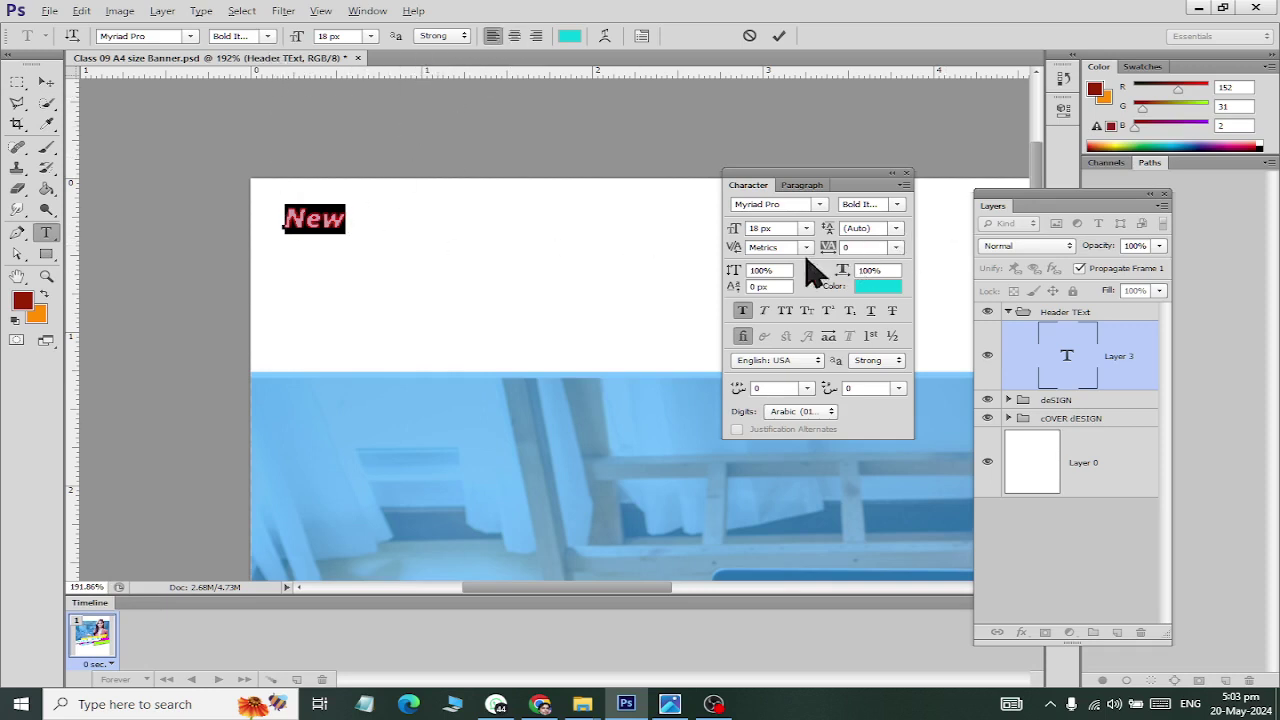
pyautogui.press('Up')
pyautogui.press('Up')
pyautogui.press('Up')
pyautogui.press('Up')
pyautogui.press('Up')
pyautogui.press('Up')
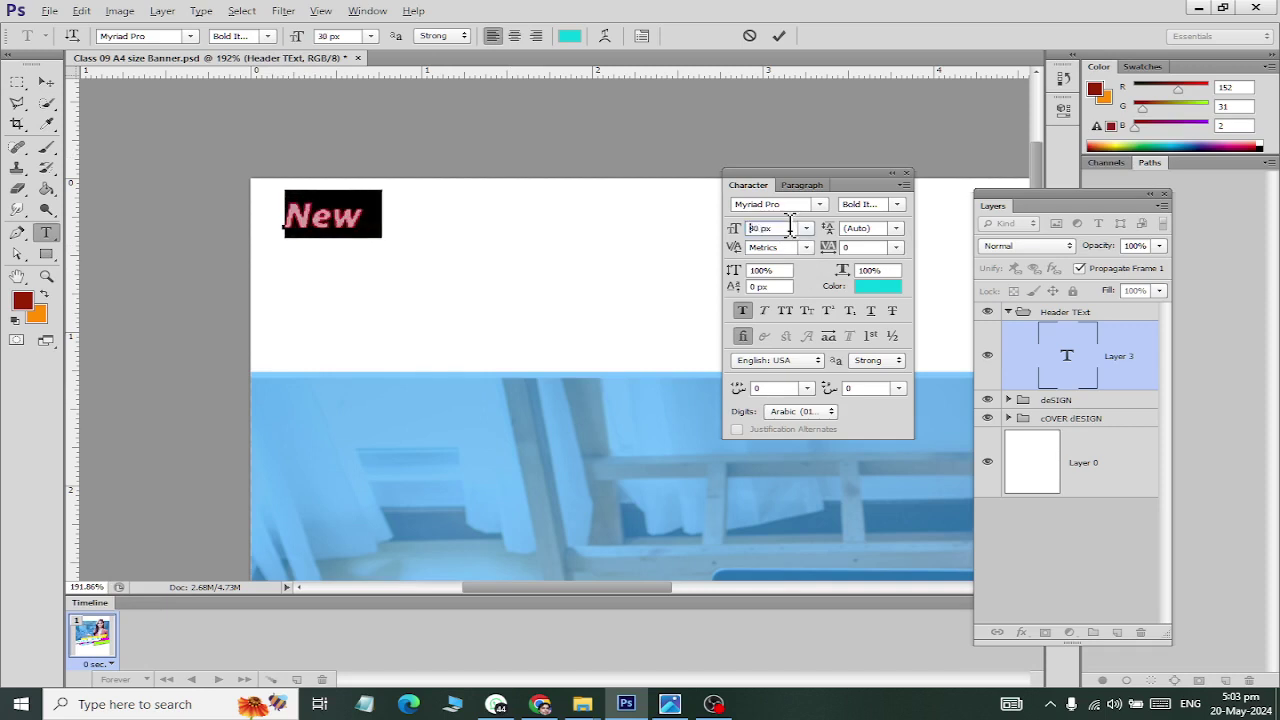
pyautogui.press('Up')
pyautogui.press('Up')
pyautogui.press('Up')
pyautogui.click(46, 82)
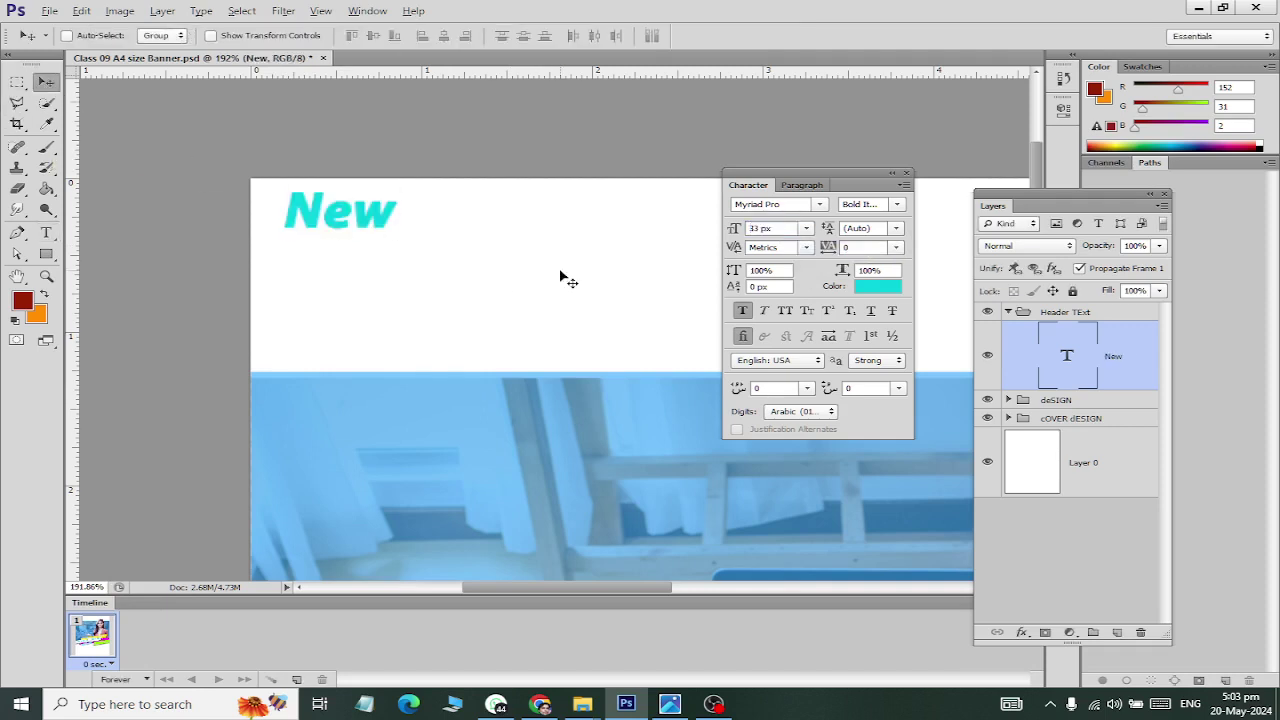
# Step: Duplicate the New layer below and retype it as 'AL- HUSAINI'
pyautogui.hotkey('ctrl', 'j')
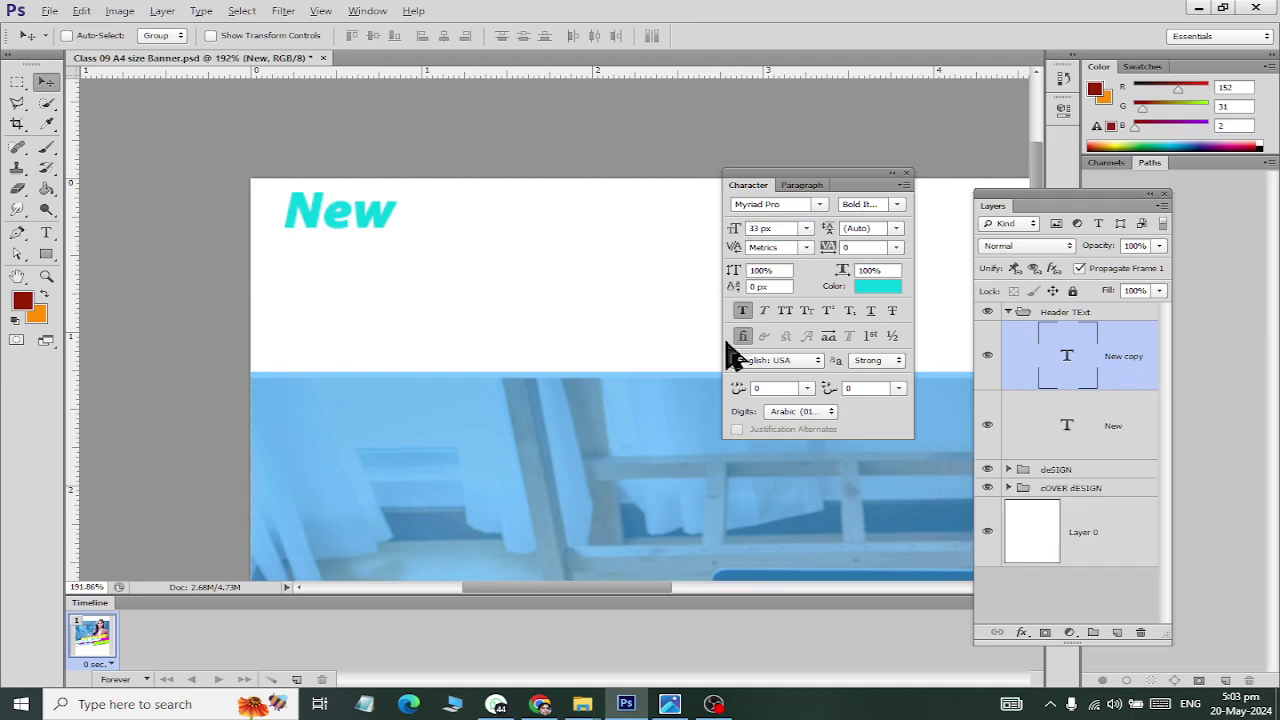
pyautogui.moveTo(334, 217); pyautogui.dragTo(335, 272)
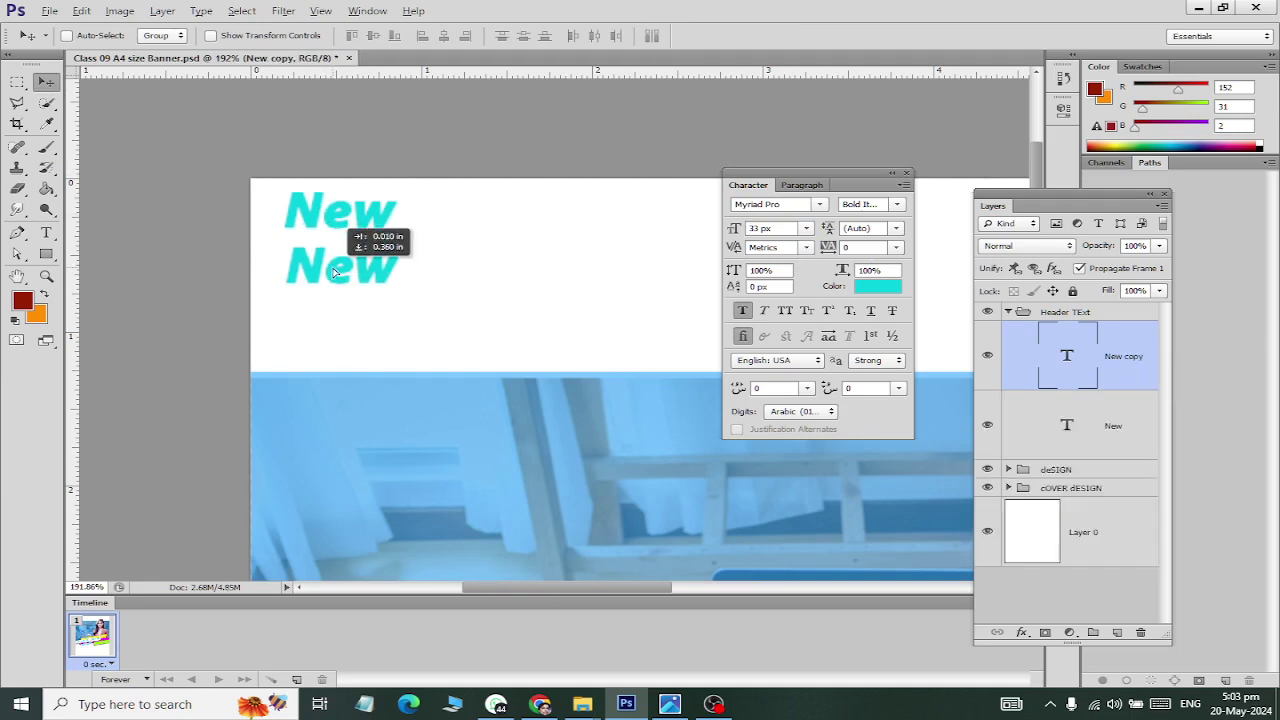
pyautogui.click(46, 233)
pyautogui.click(326, 265)
pyautogui.doubleClick(331, 263)
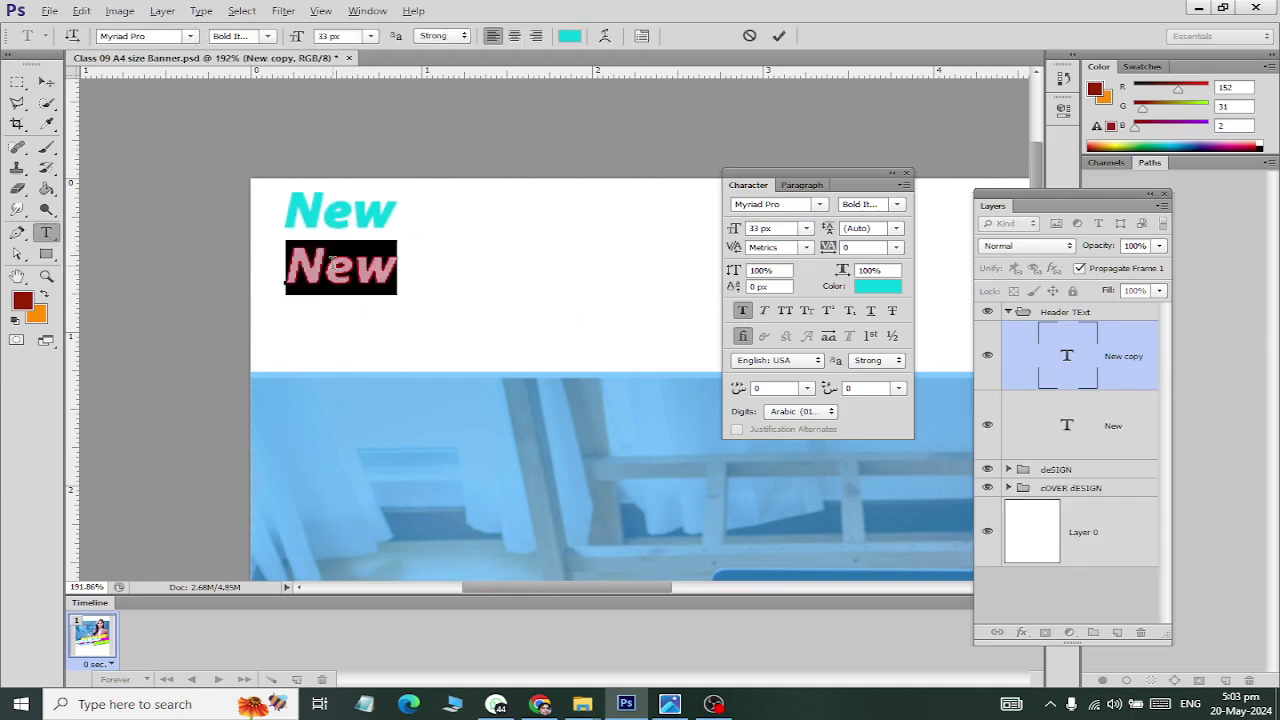
pyautogui.write('ALH')
pyautogui.press('BackSpace')
pyautogui.write('-')
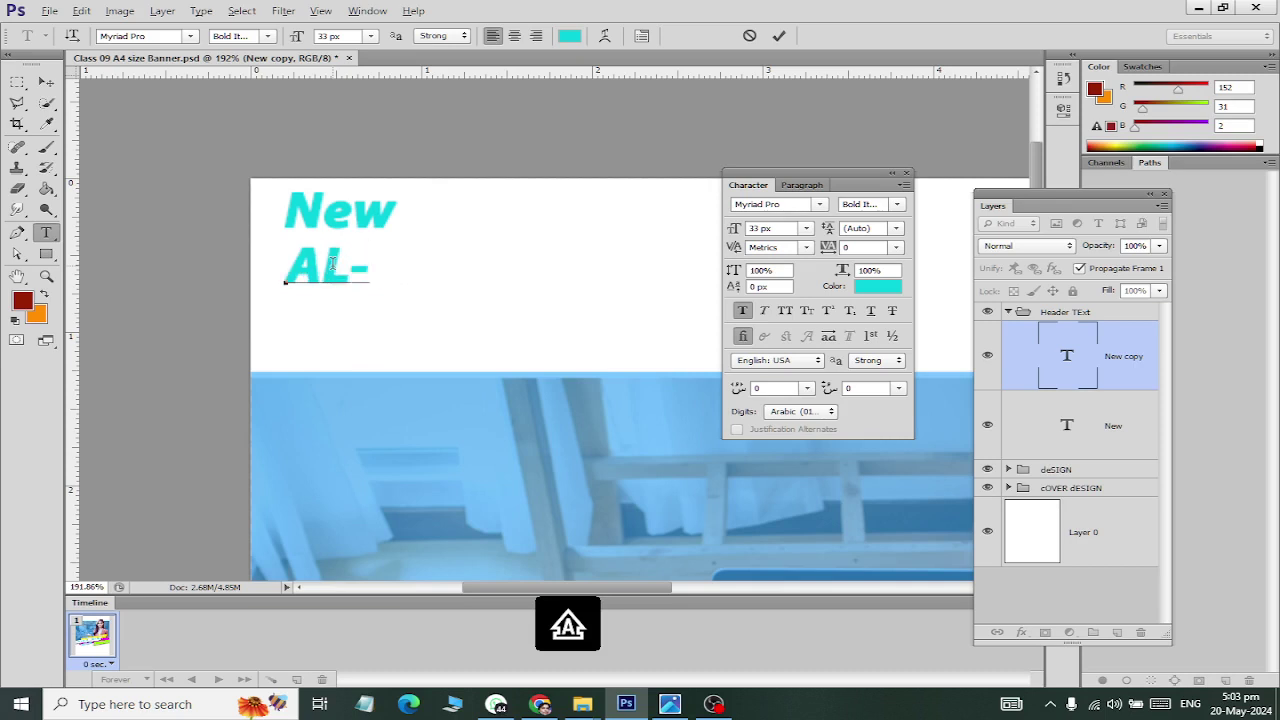
pyautogui.write(' HUSAINI')
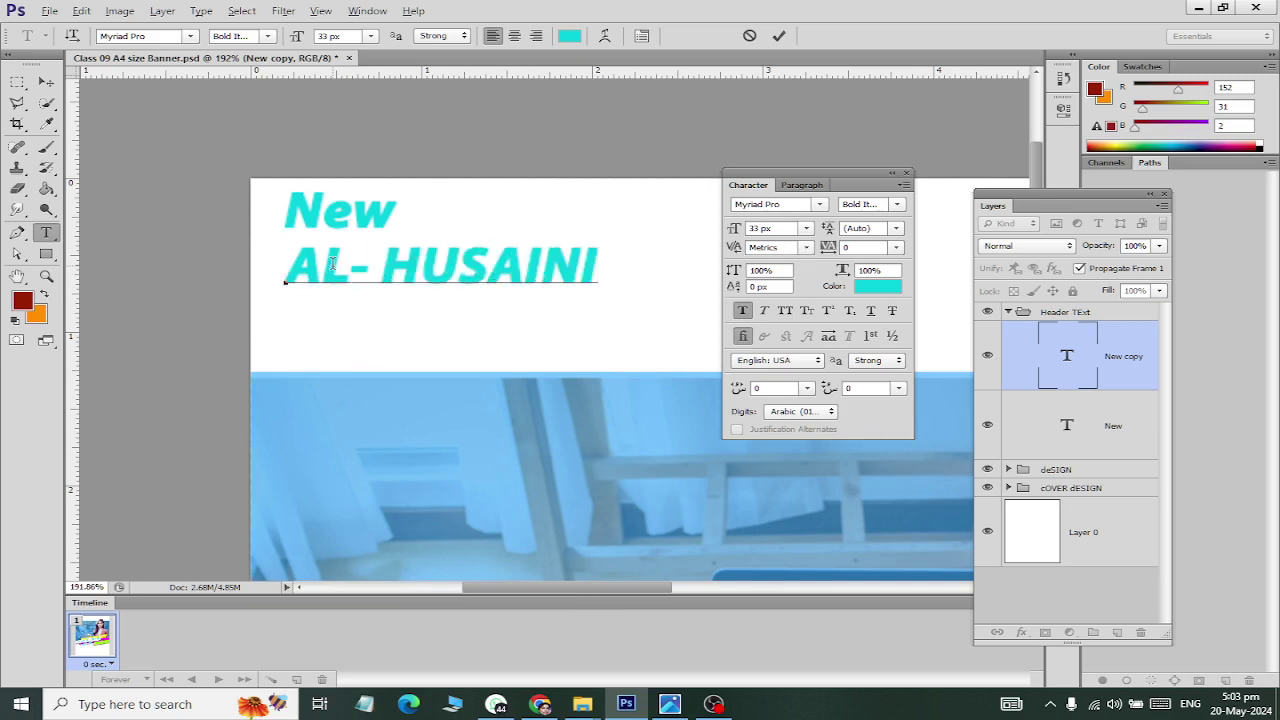
pyautogui.click(46, 81)
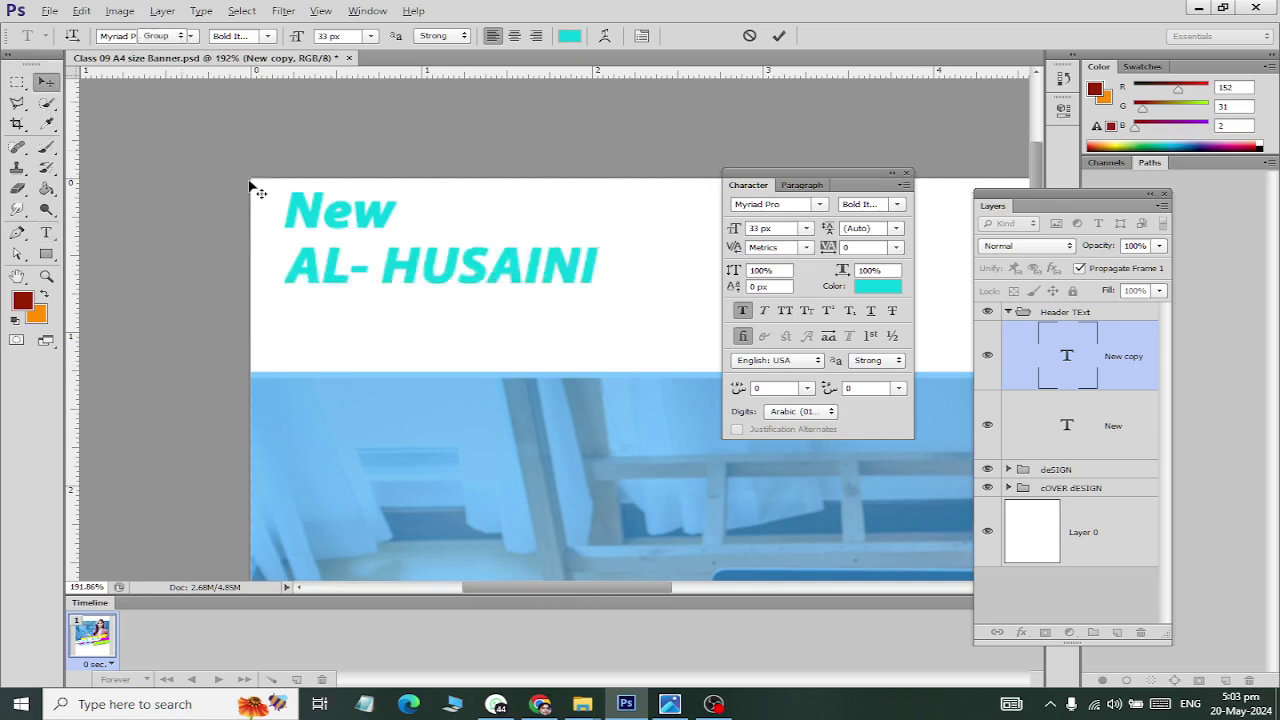
pyautogui.moveTo(432, 280); pyautogui.dragTo(441, 272)
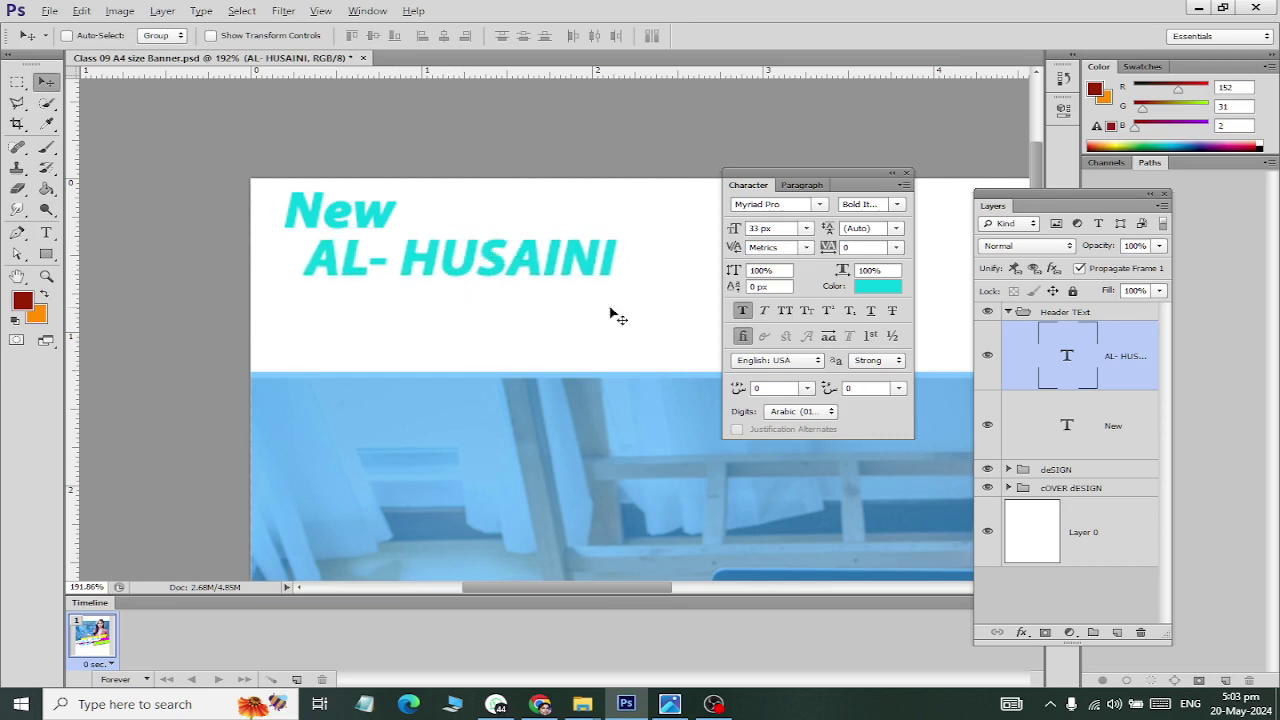
# Step: Duplicate that line below and retype it as 'COLLEGE OF COMPUTER SC AND INFORM'
pyautogui.click(46, 232)
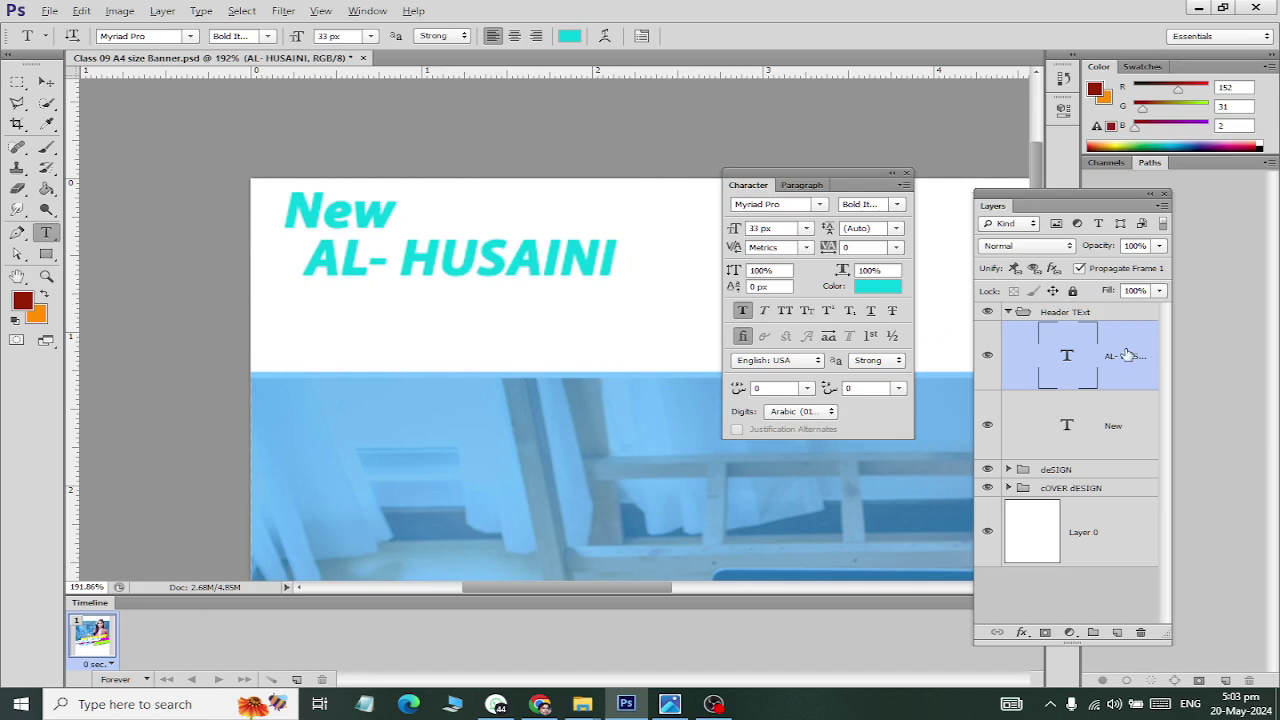
pyautogui.click(50, 81)
pyautogui.keyDown('alt'); pyautogui.click(197, 172); pyautogui.keyUp('alt')
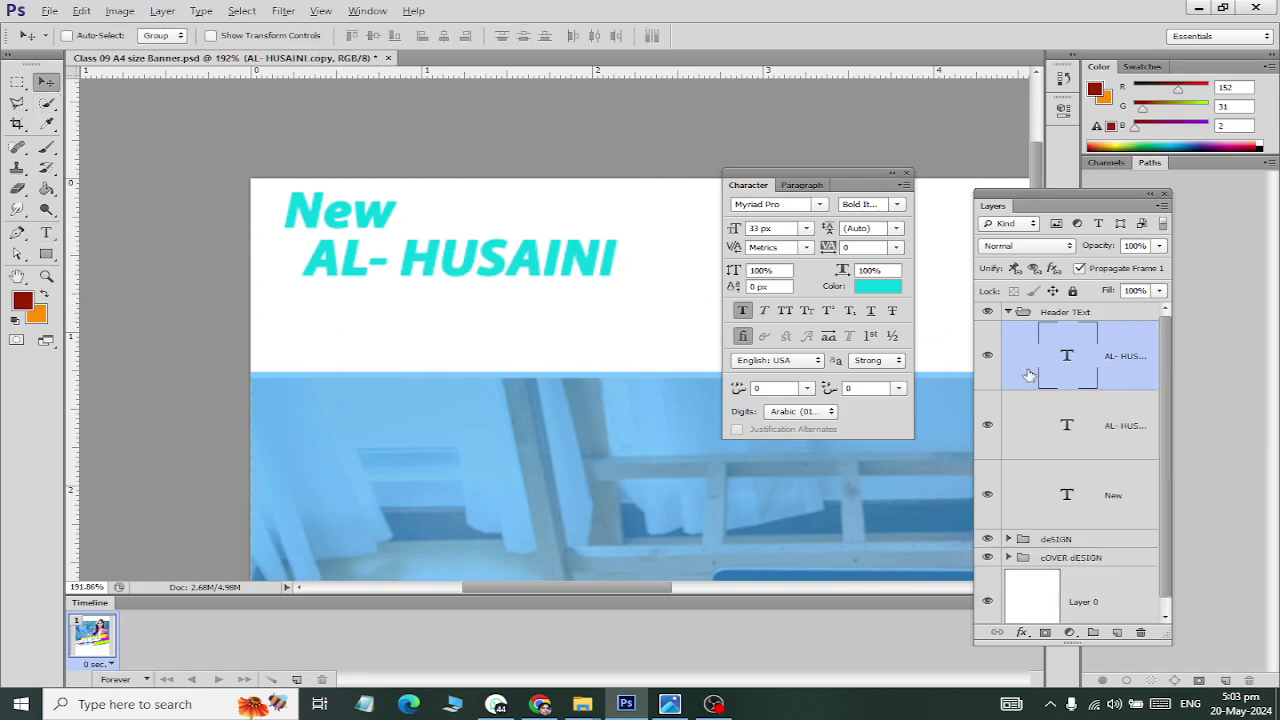
pyautogui.moveTo(500, 255); pyautogui.dragTo(486, 347)
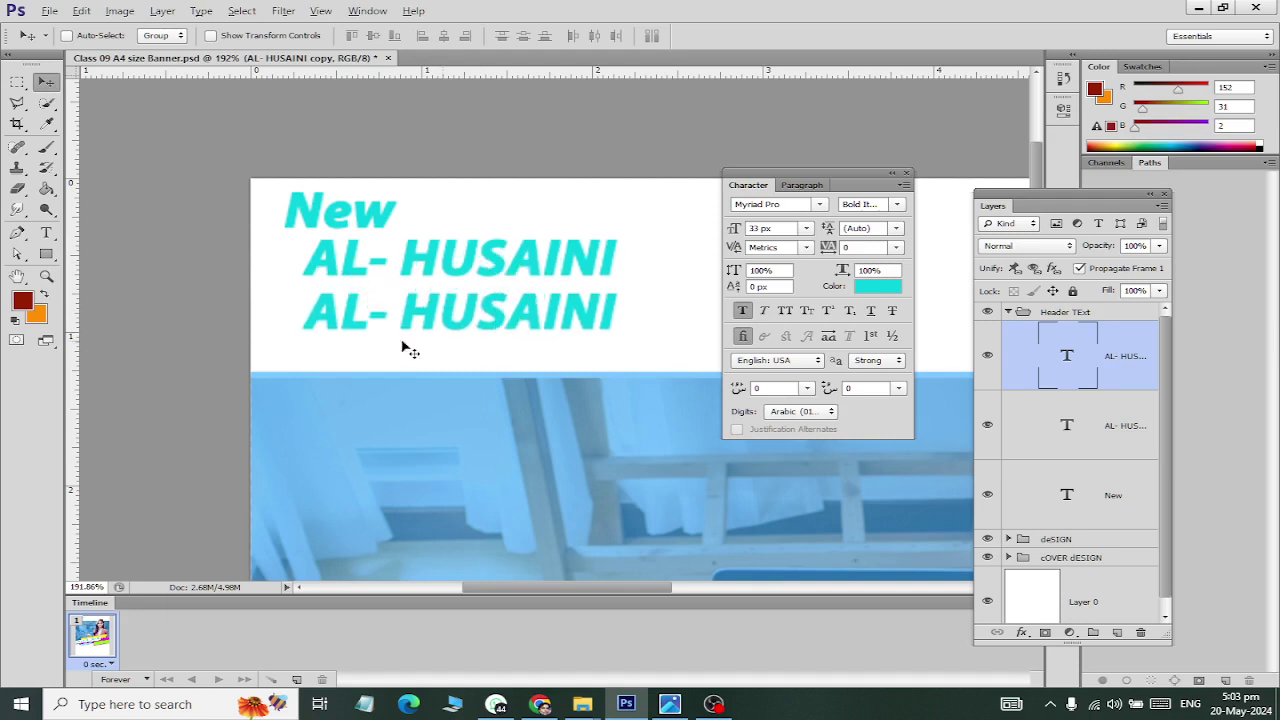
pyautogui.click(46, 233)
pyautogui.click(419, 318)
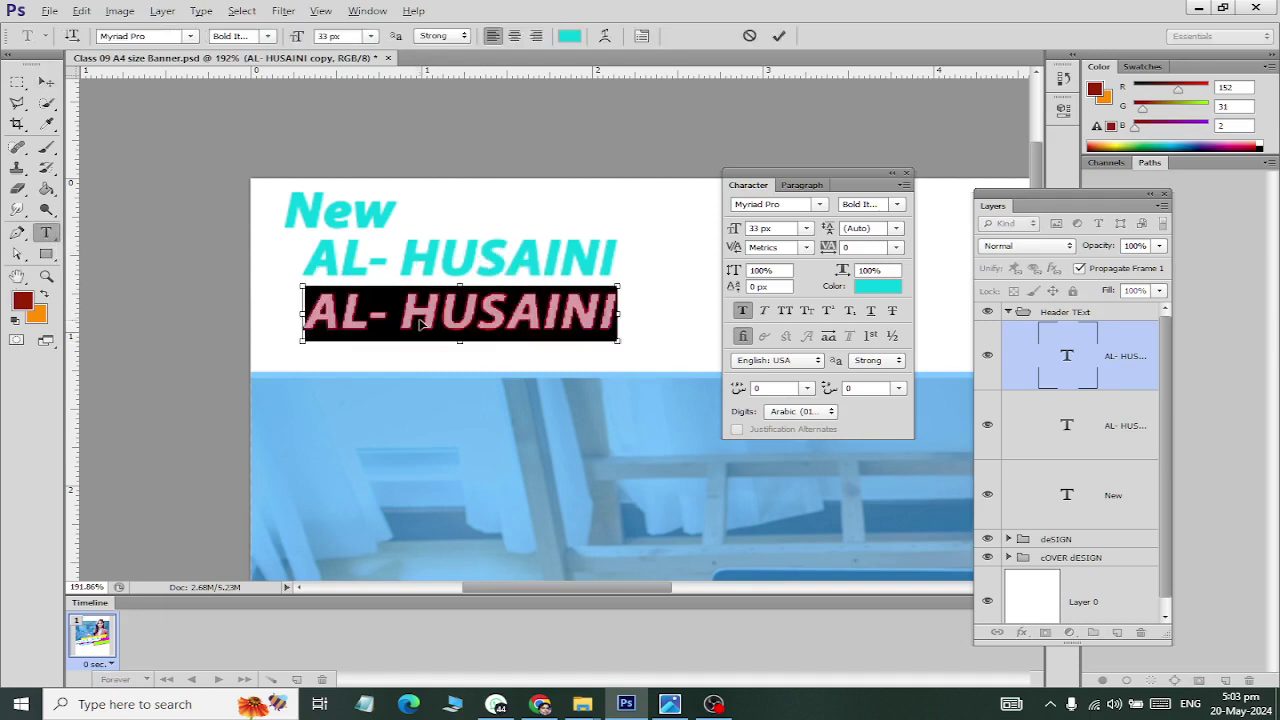
pyautogui.hotkey('ctrl', 'a')
pyautogui.write('COLLEGE OF ')
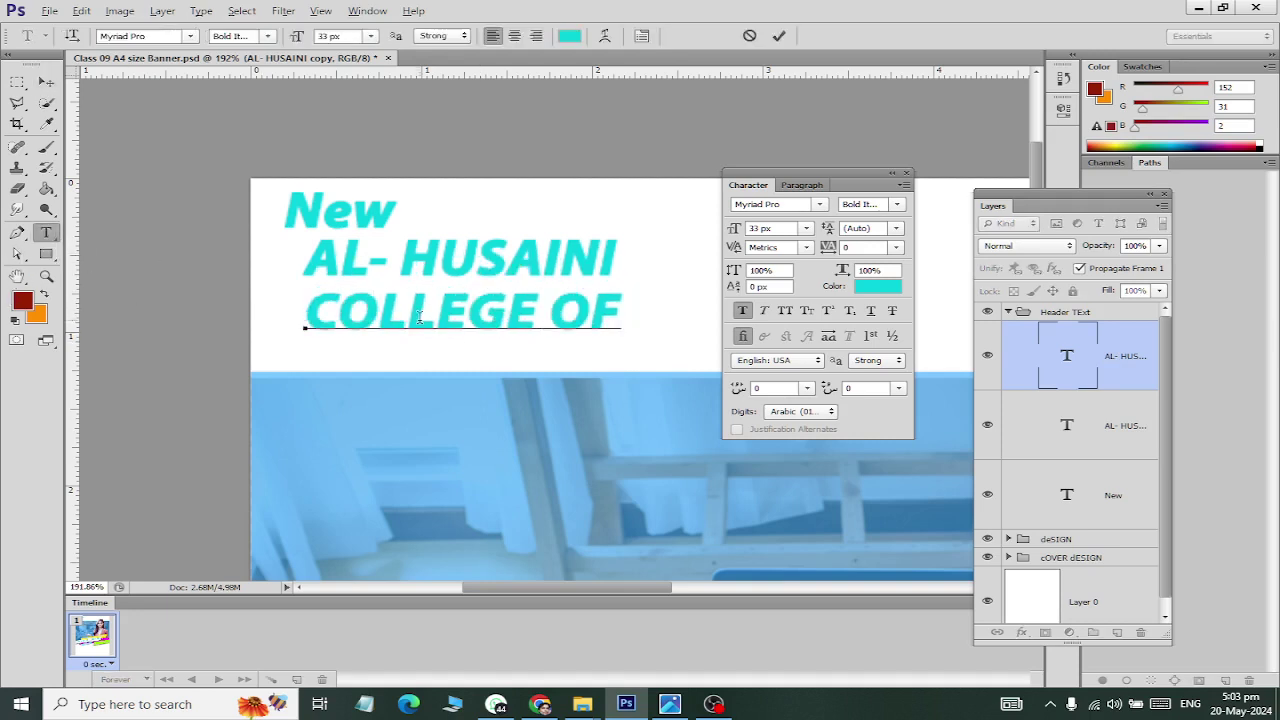
pyautogui.write('COMPUTER SC A')
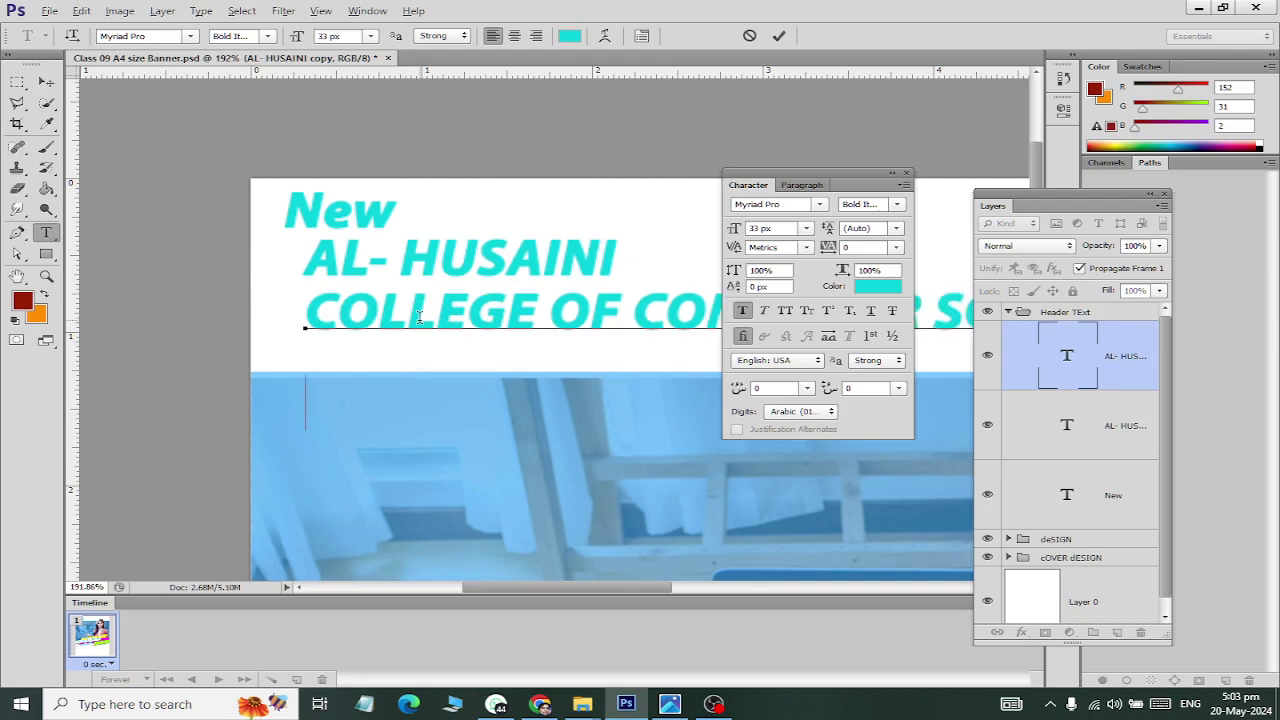
pyautogui.write('ND INFORMATI')
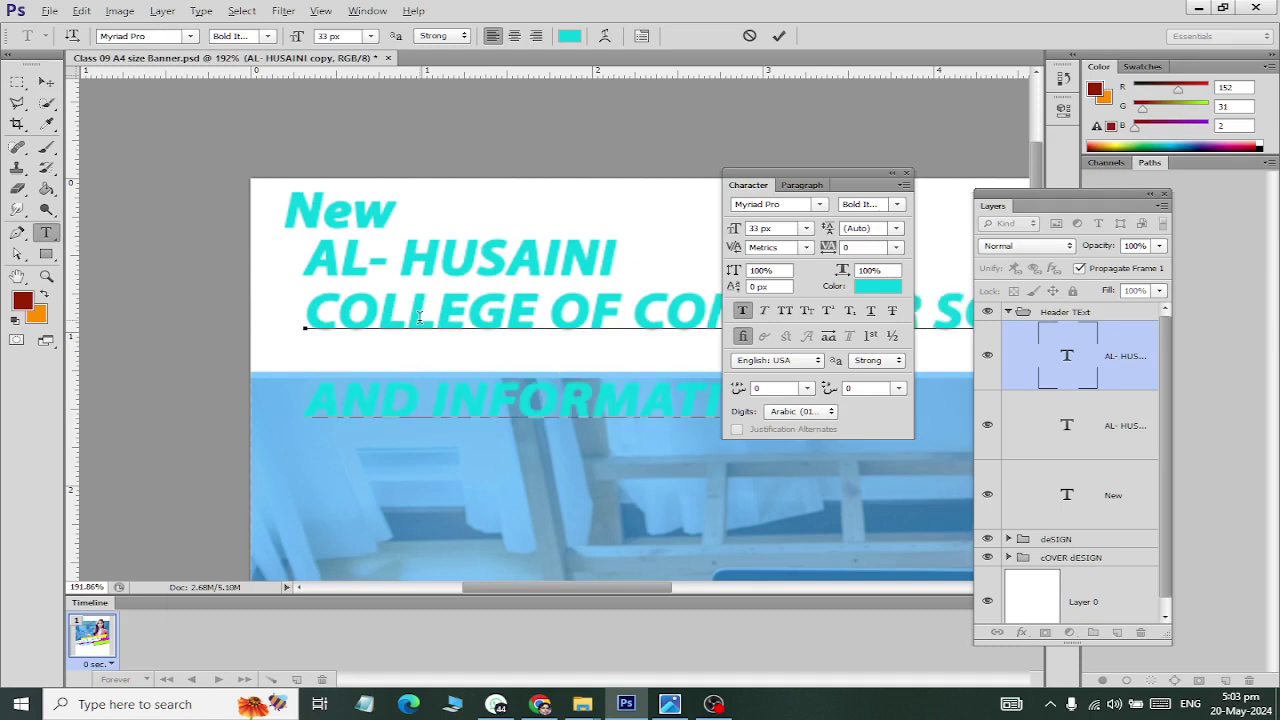
pyautogui.hotkey('ctrl', 'a')
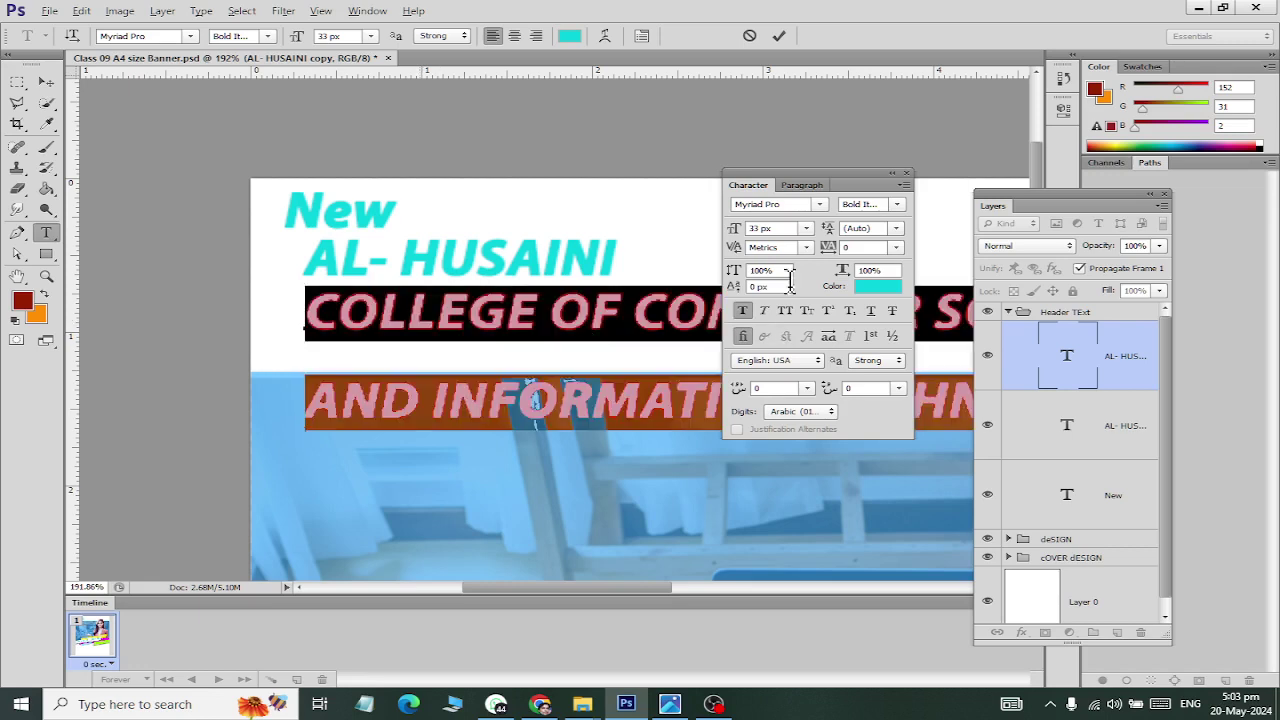
pyautogui.click(896, 248)
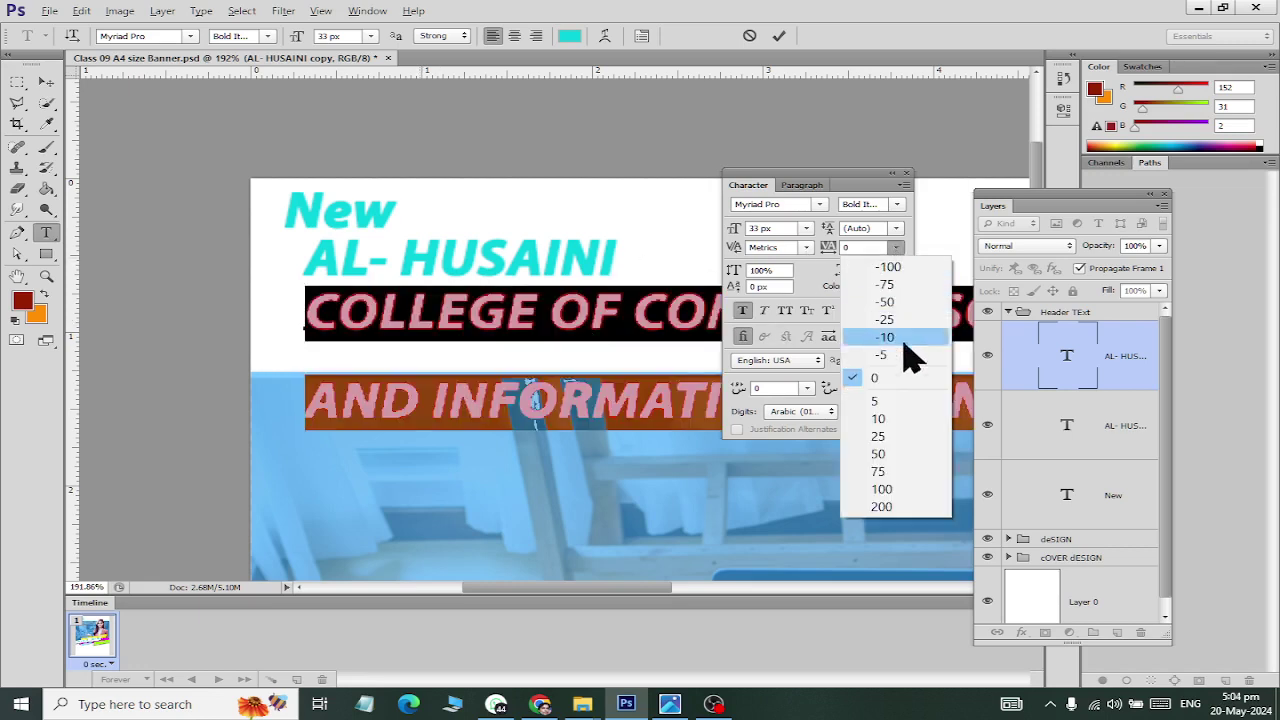
pyautogui.click(905, 395)
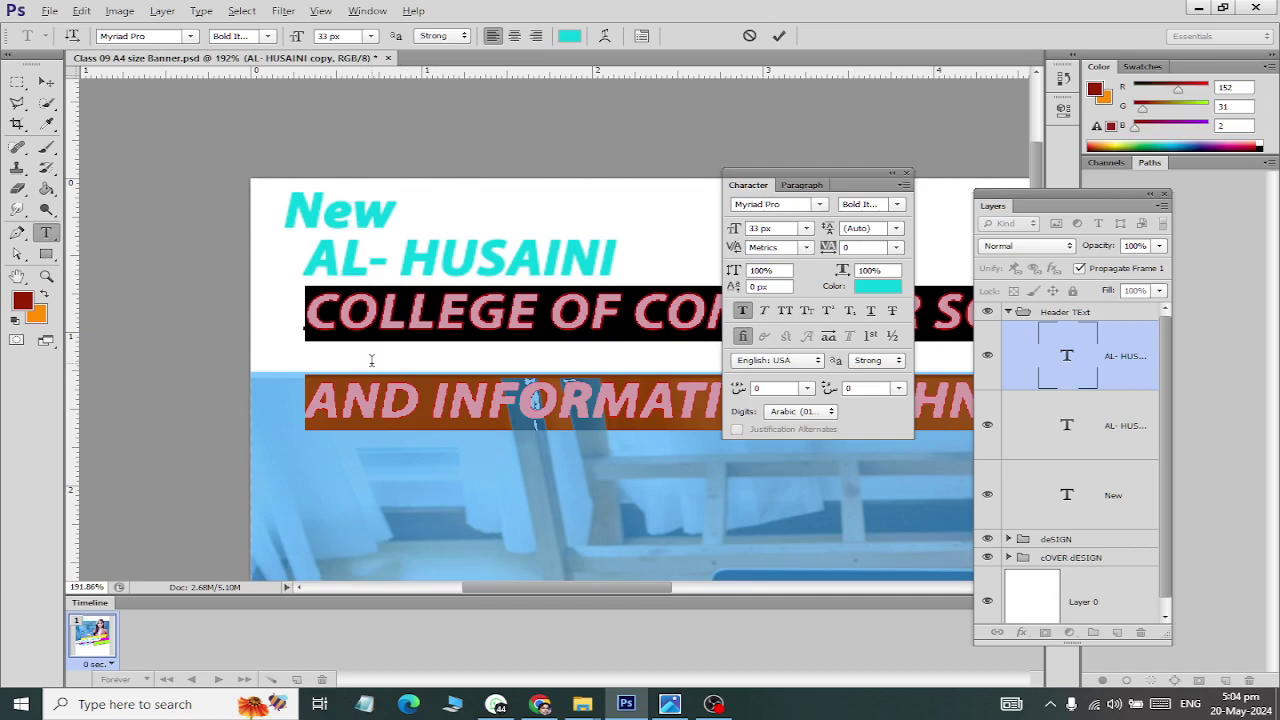
# Step: Set the college name's leading to 28 px and commit the text
pyautogui.click(896, 228)
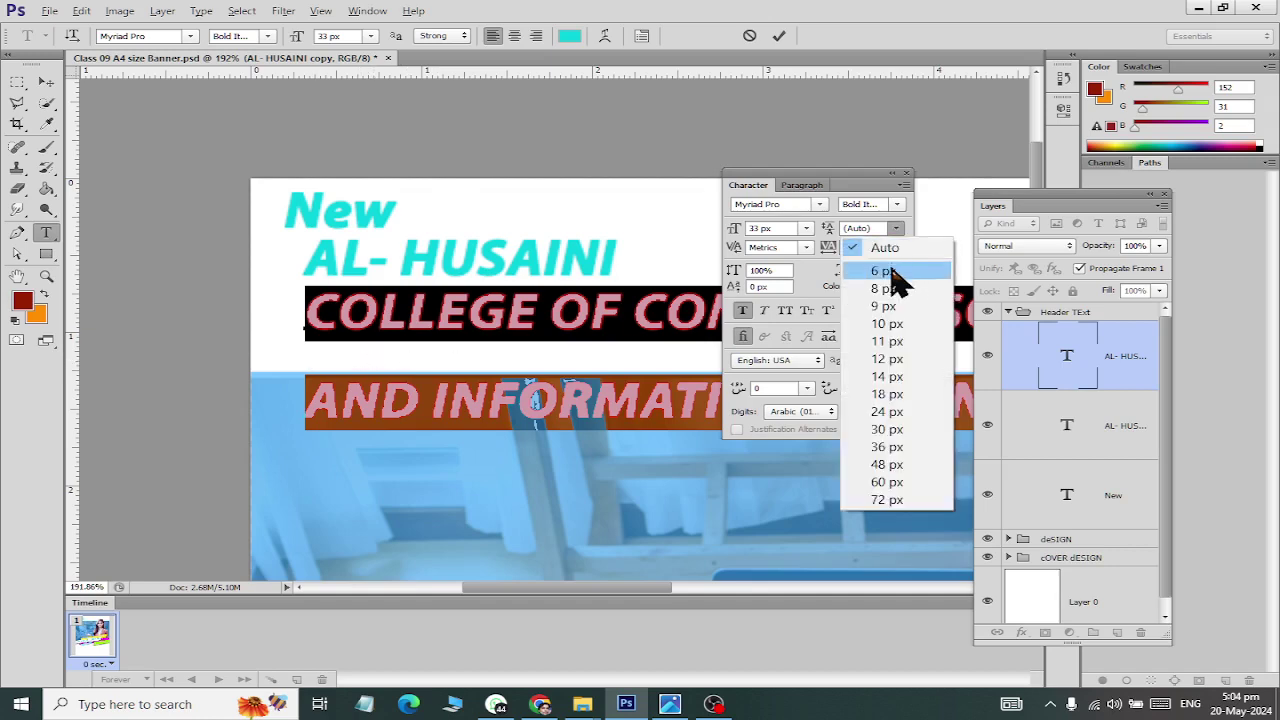
pyautogui.click(886, 271)
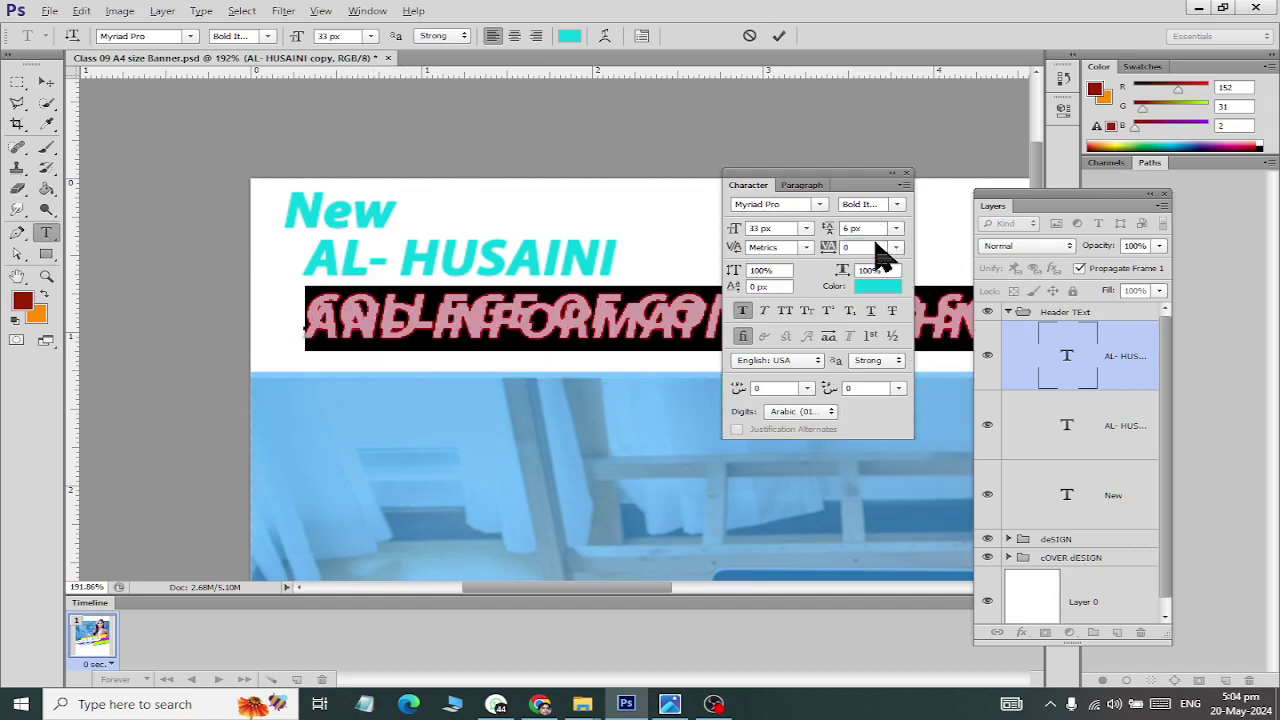
pyautogui.click(862, 228)
pyautogui.press('Up')
pyautogui.press('Up')
pyautogui.press('Up')
pyautogui.press('Up')
pyautogui.press('Up')
pyautogui.press('Up')
pyautogui.press('Up')
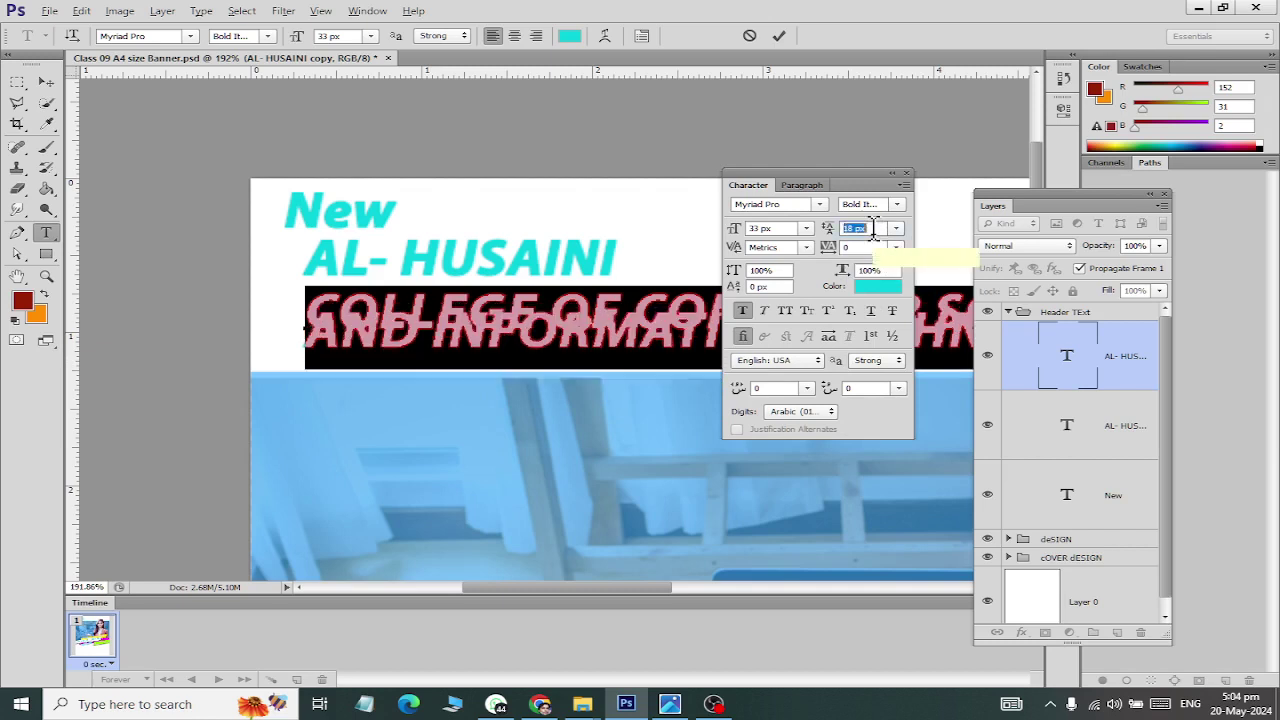
pyautogui.press('Up')
pyautogui.press('Up')
pyautogui.press('Up')
pyautogui.press('Up')
pyautogui.press('Up')
pyautogui.press('Up')
pyautogui.press('Up')
pyautogui.press('Up')
pyautogui.press('Up')
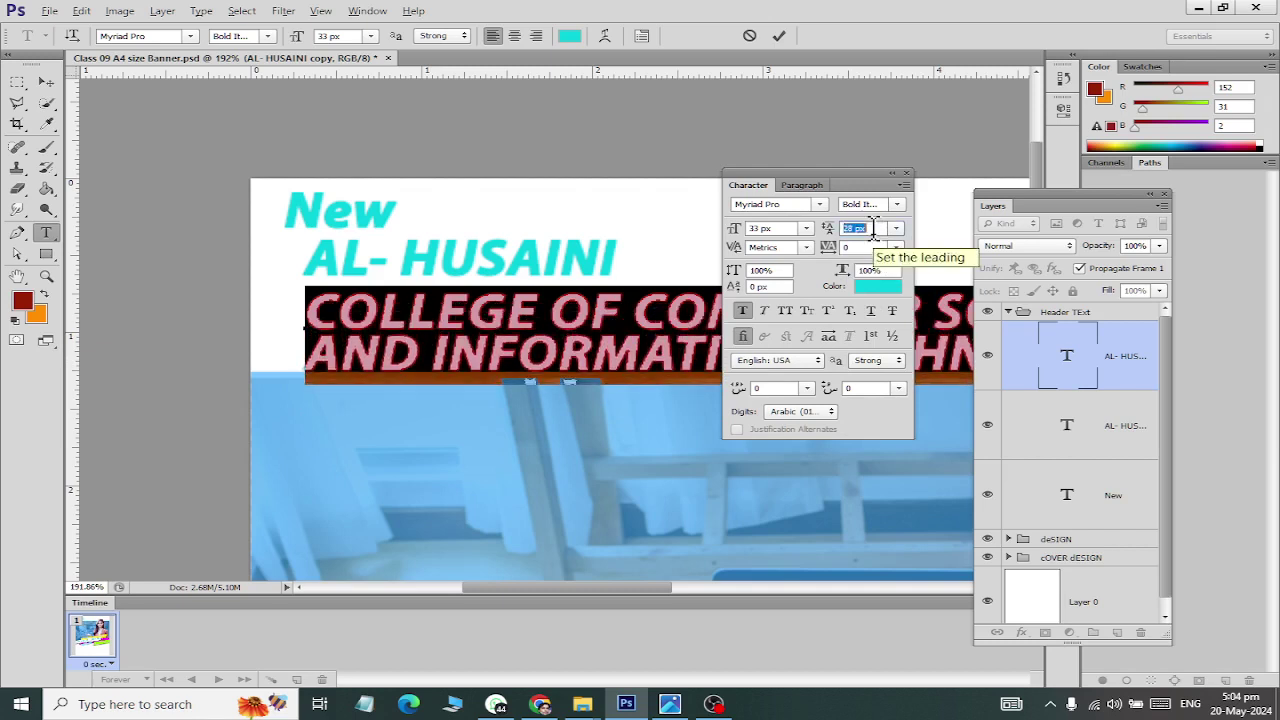
pyautogui.click(46, 82)
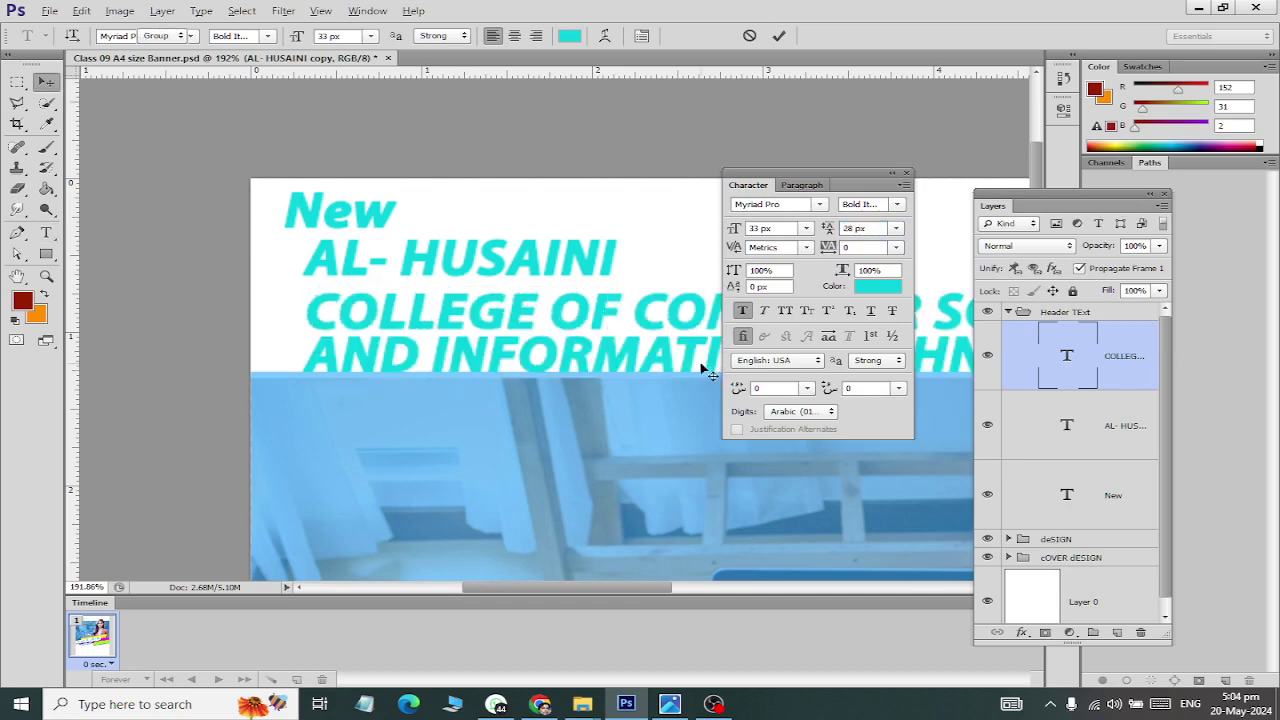
# Step: Scale the college name to about 51.5%, place it under AL- HUSAINI, and fit the view
pyautogui.hotkey('ctrl', 't')
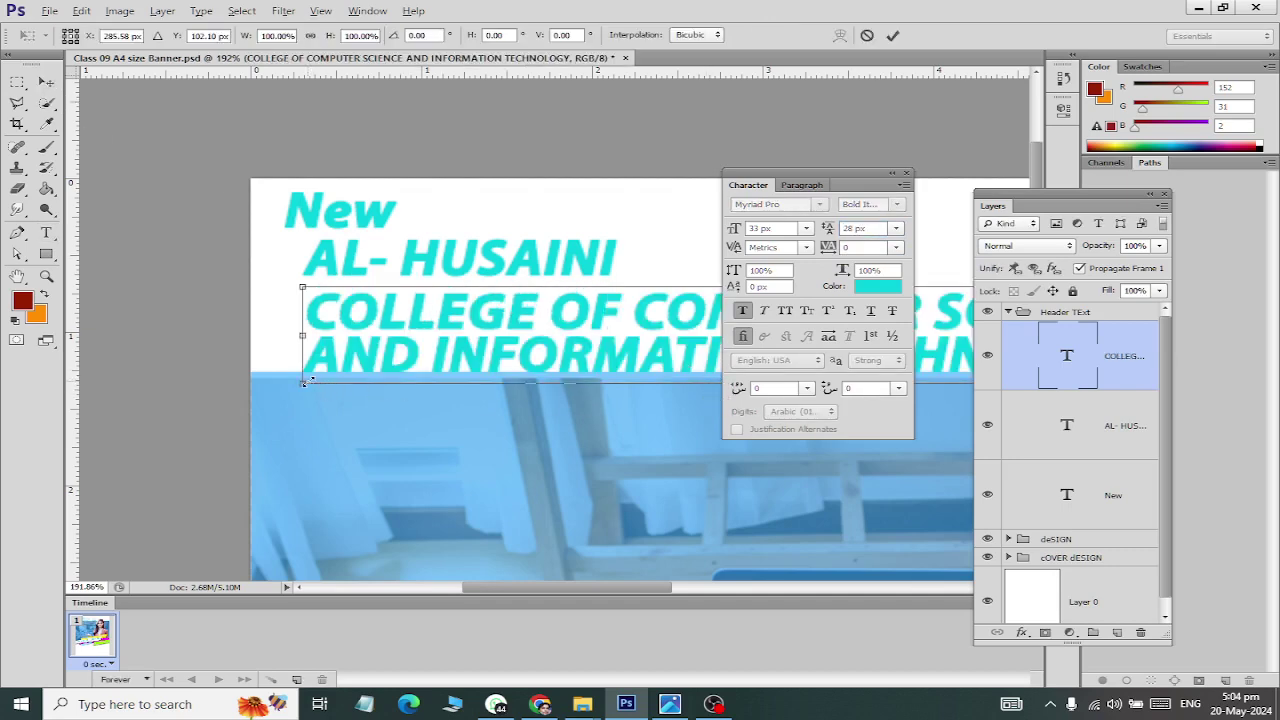
pyautogui.moveTo(302, 383); pyautogui.dragTo(436, 366)
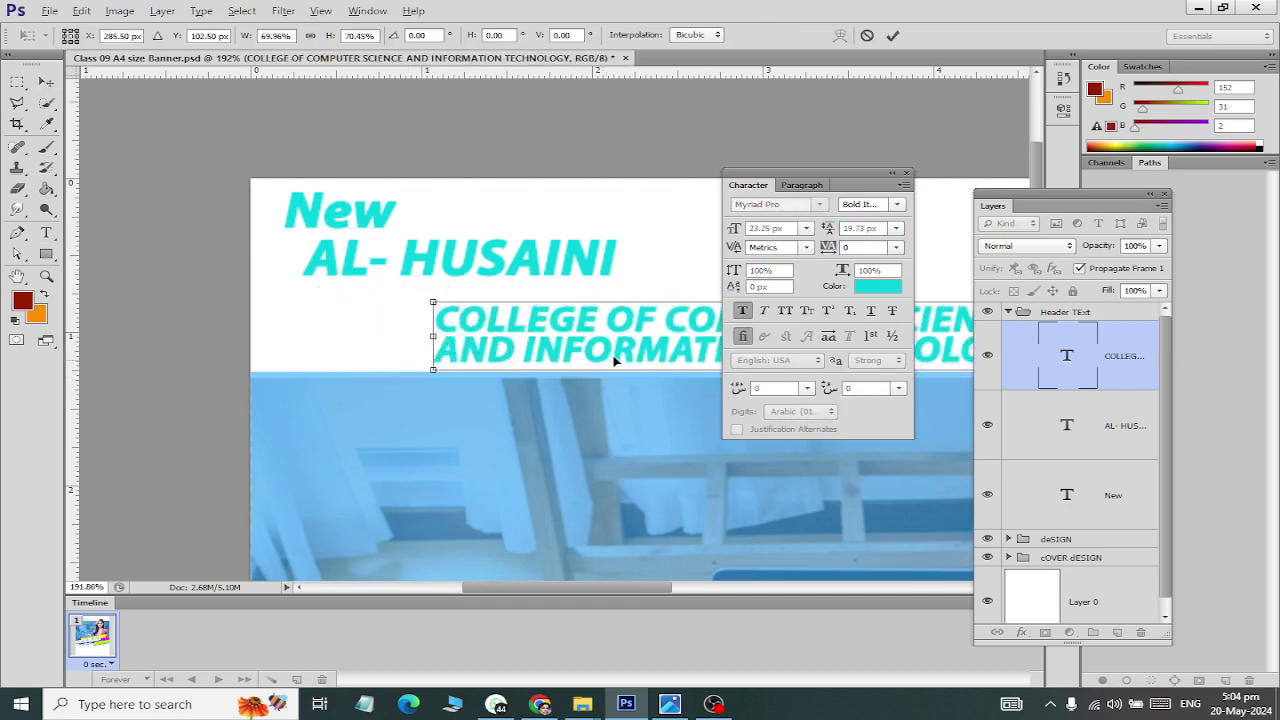
pyautogui.moveTo(596, 341)
pyautogui.mouseDown()
pyautogui.moveTo(447, 346)
pyautogui.moveTo(459, 346)
pyautogui.mouseUp()
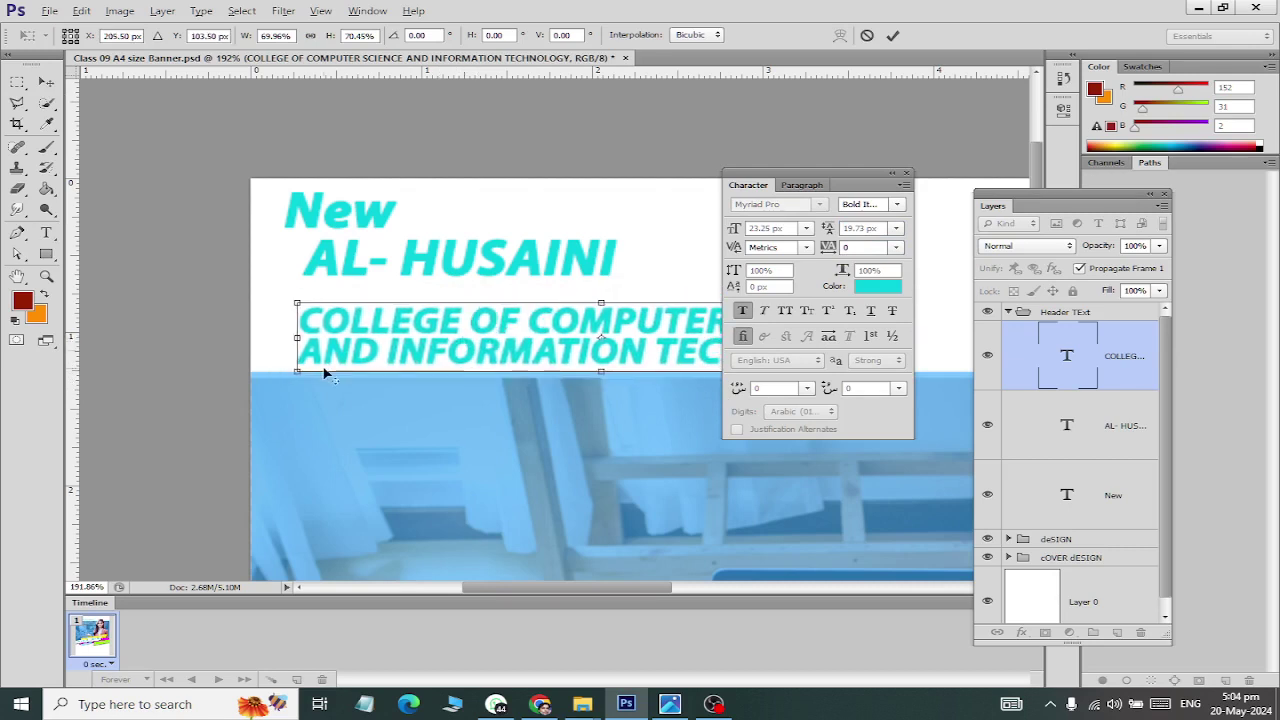
pyautogui.moveTo(297, 370); pyautogui.dragTo(457, 352)
pyautogui.moveTo(617, 336)
pyautogui.mouseDown()
pyautogui.moveTo(447, 331)
pyautogui.moveTo(476, 328)
pyautogui.mouseUp()
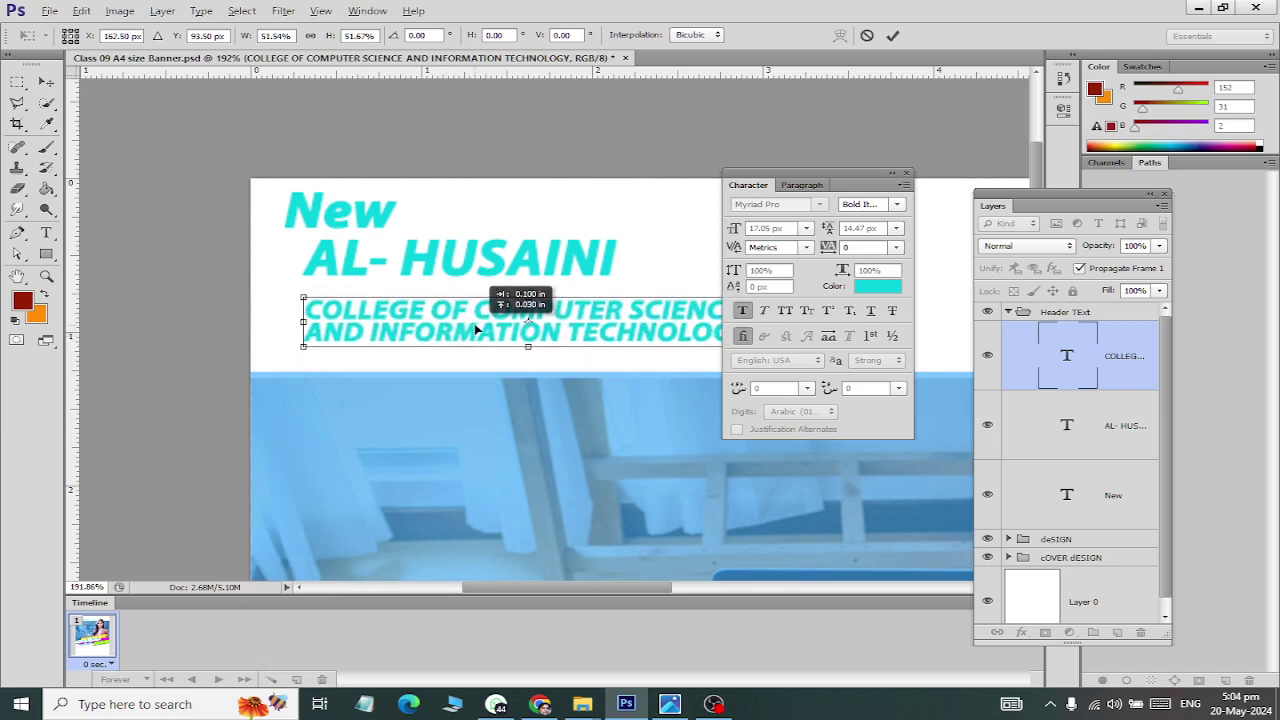
pyautogui.click(46, 82)
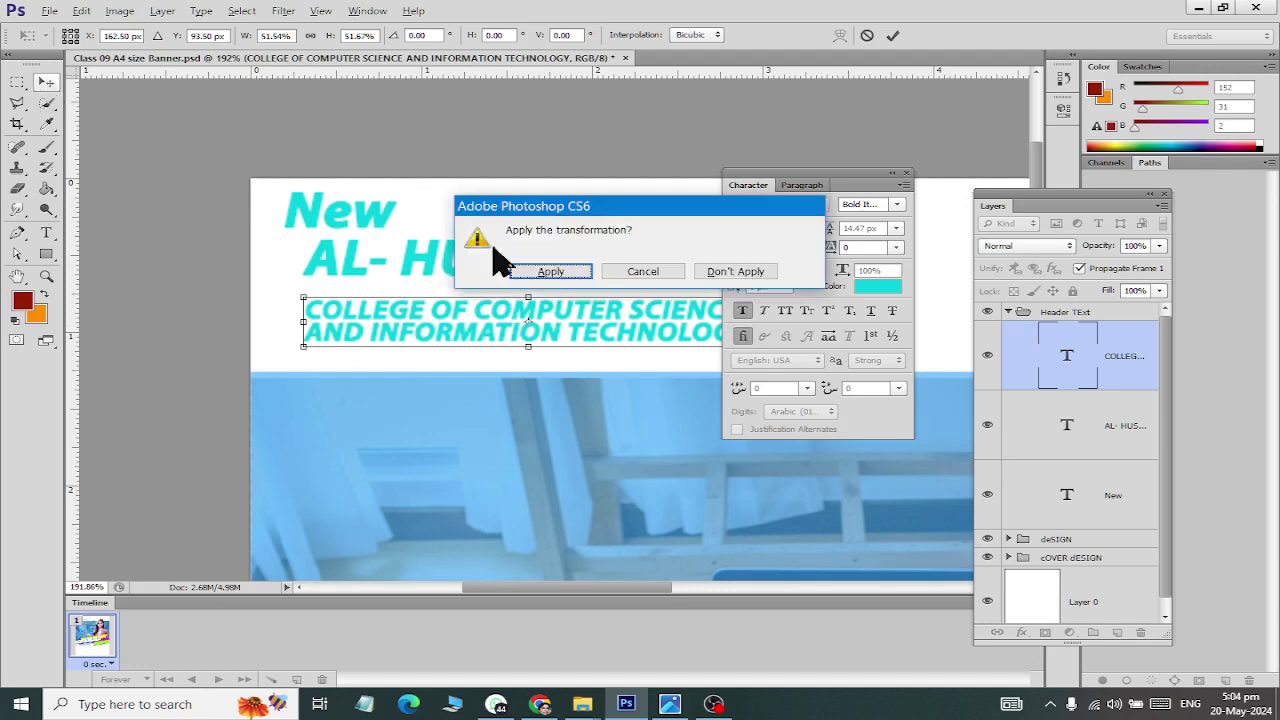
pyautogui.click(543, 272)
pyautogui.hotkey('ctrl', '0')
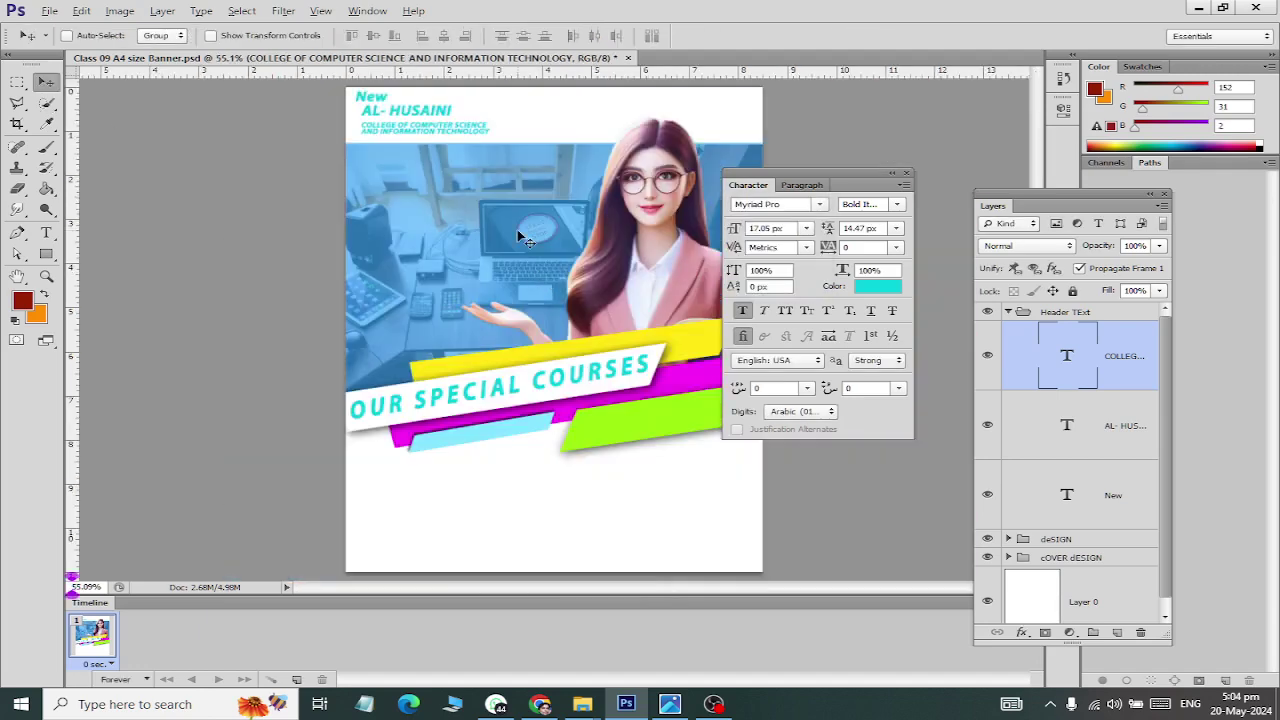
# Step: Set the college name's letter spacing to 75
pyautogui.scroll(5, 425, 115)
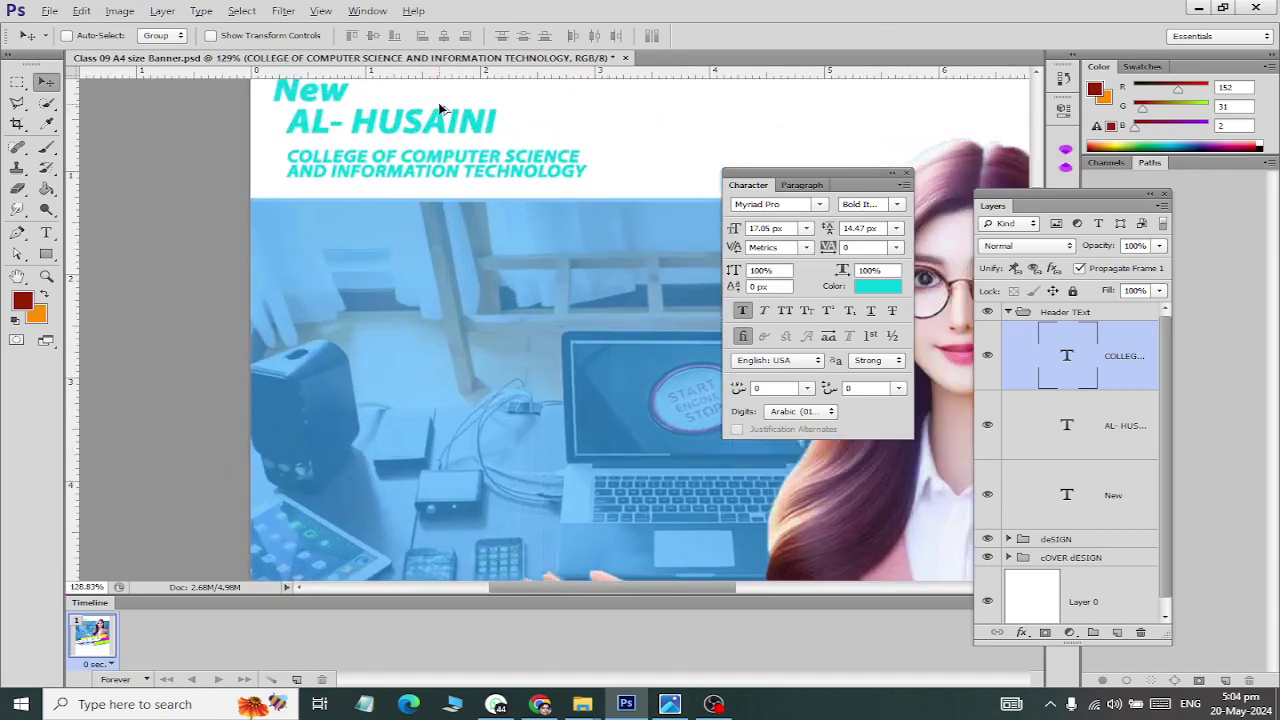
pyautogui.click(46, 233)
pyautogui.click(287, 162)
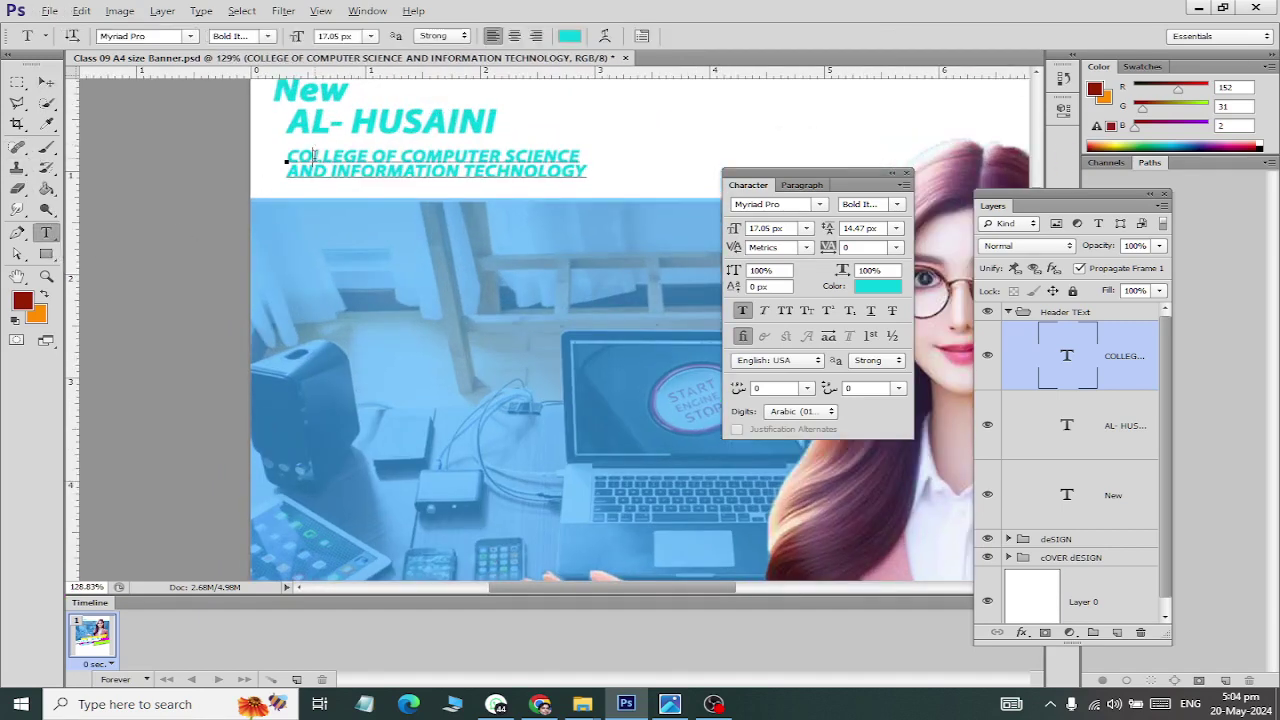
pyautogui.moveTo(287, 162); pyautogui.dragTo(620, 180)
pyautogui.click(896, 247)
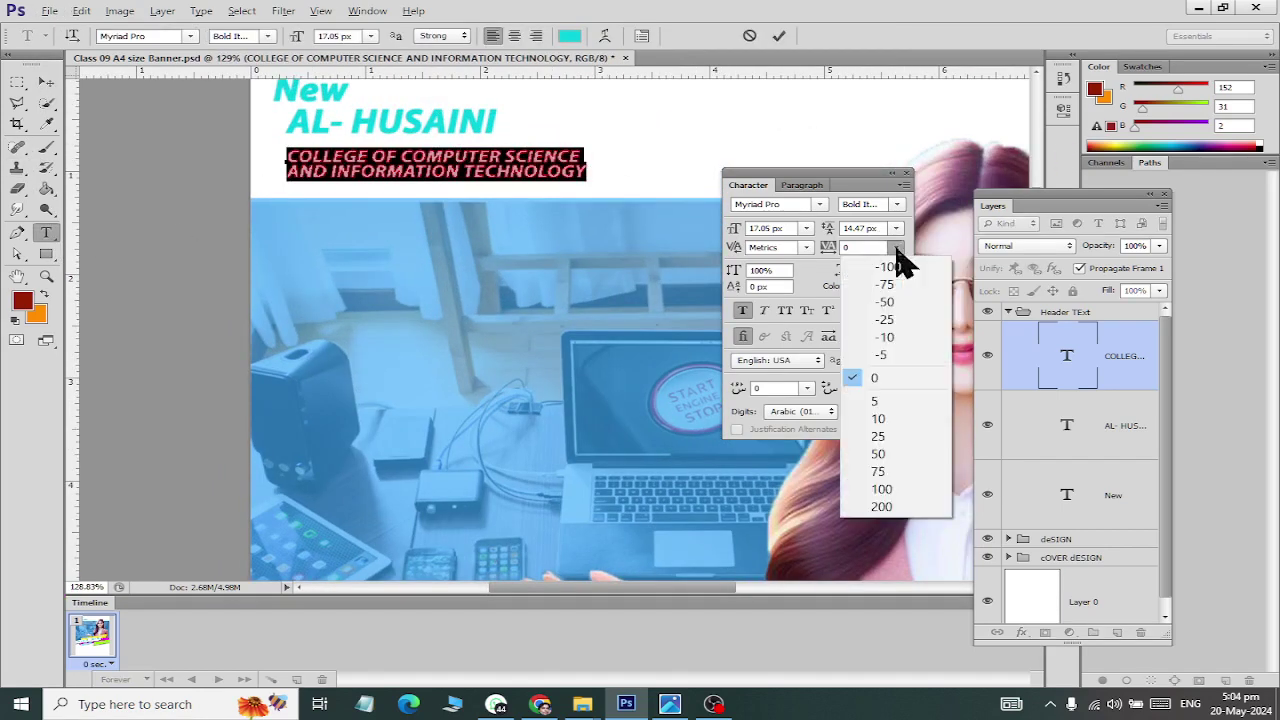
pyautogui.click(912, 440)
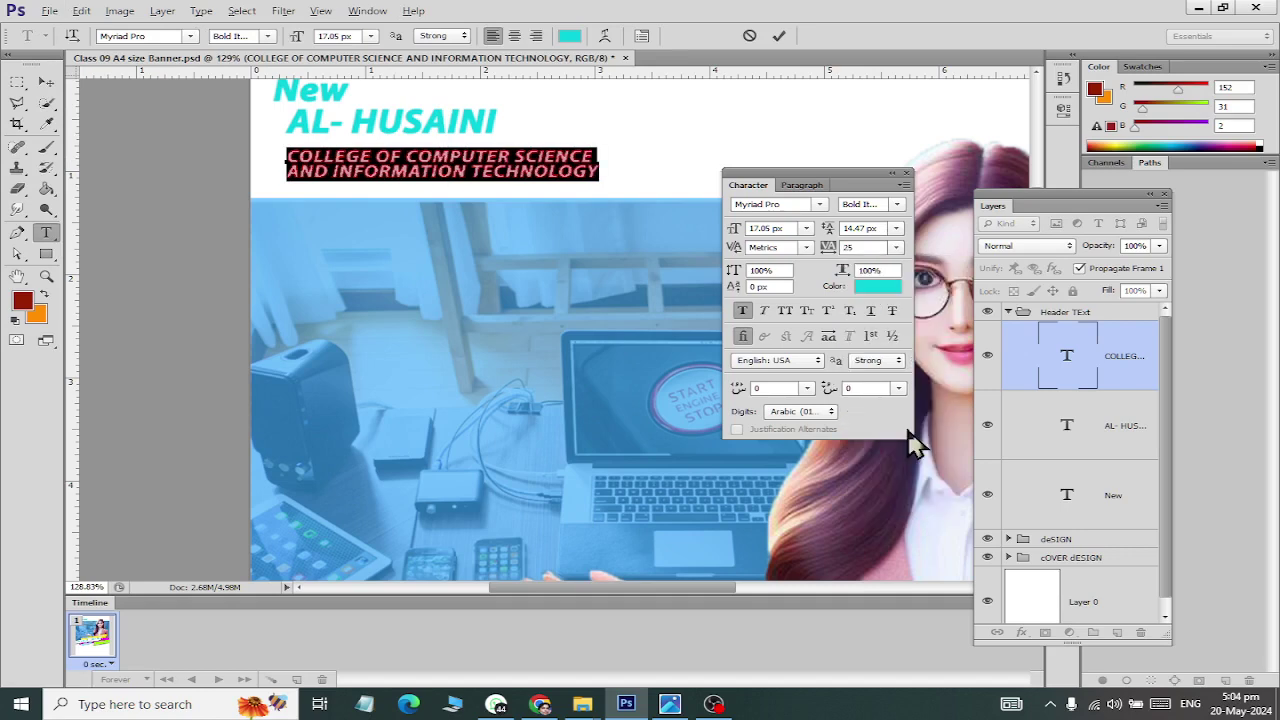
pyautogui.click(897, 248)
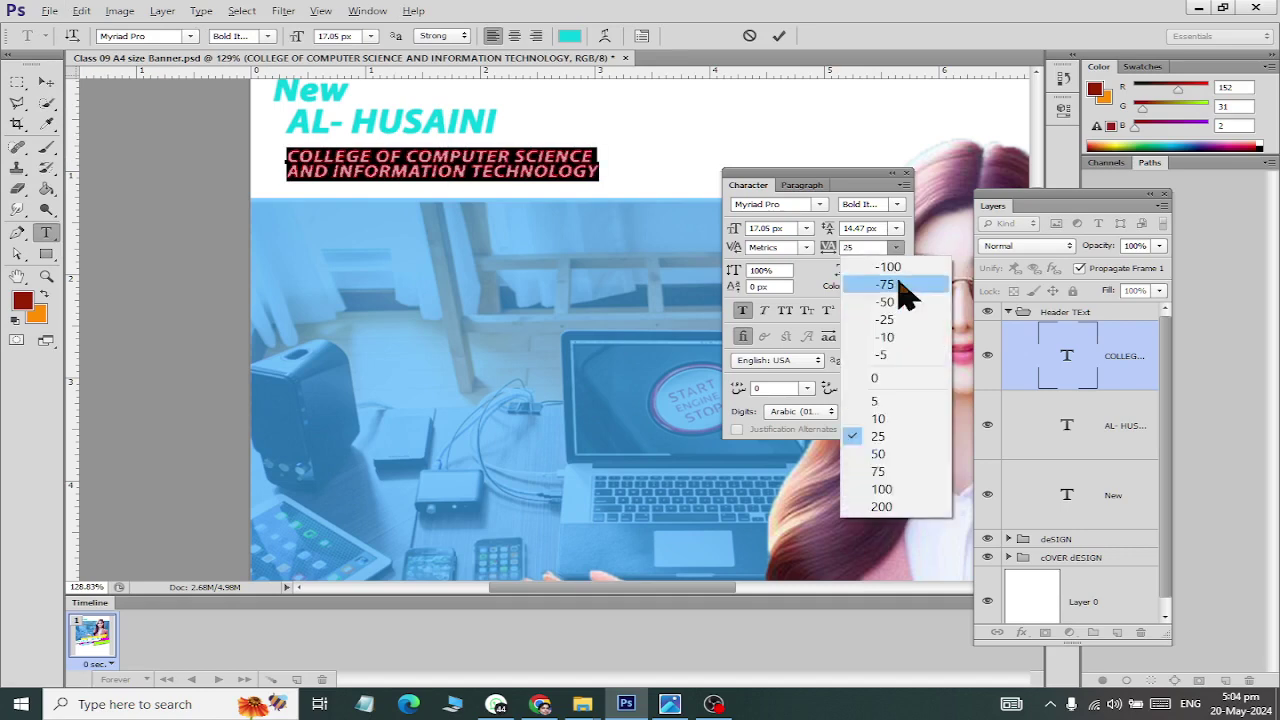
pyautogui.click(908, 470)
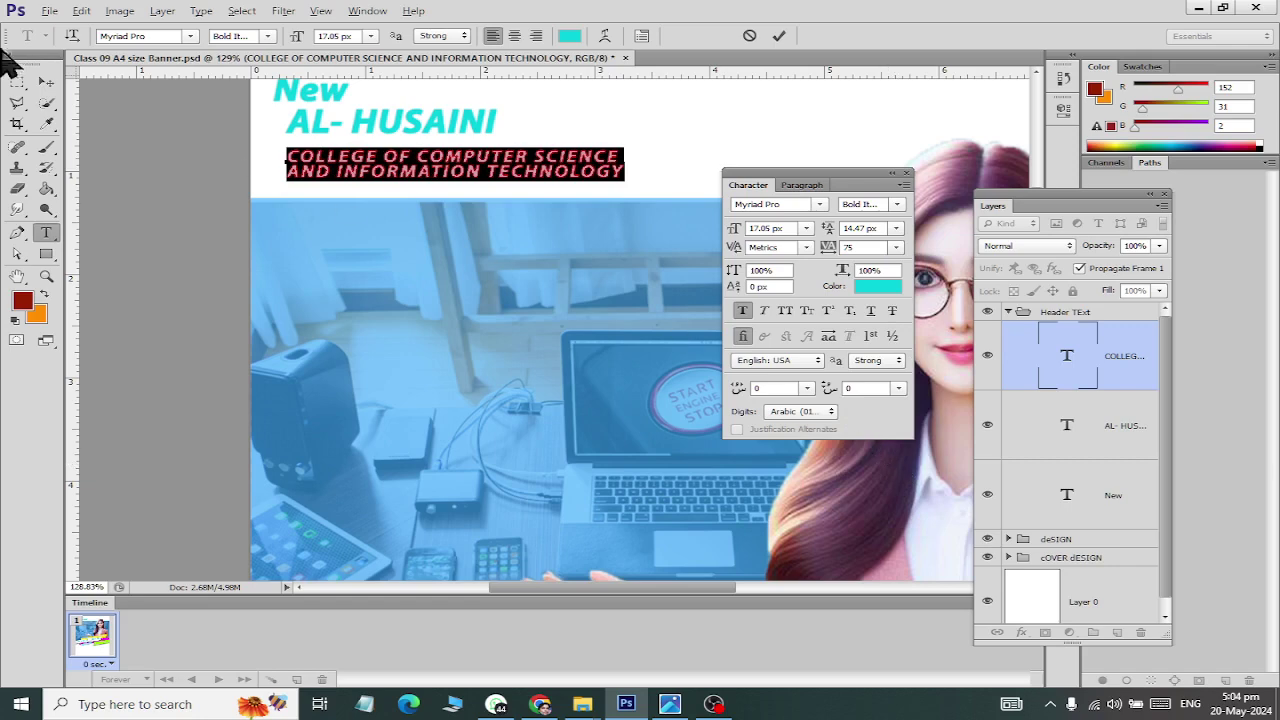
pyautogui.click(46, 81)
# Step: Set the college name's line spacing to 18 px
pyautogui.click(46, 232)
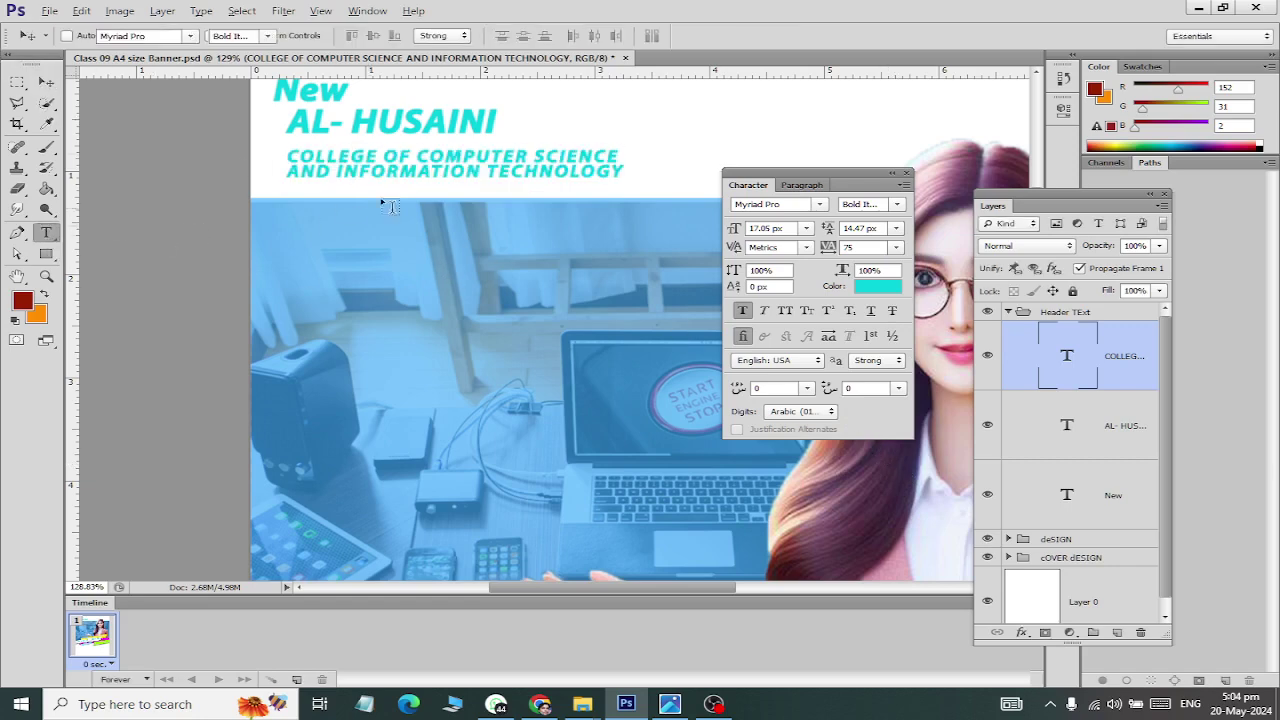
pyautogui.click(620, 170)
pyautogui.hotkey('ctrl', 'a')
pyautogui.click(897, 229)
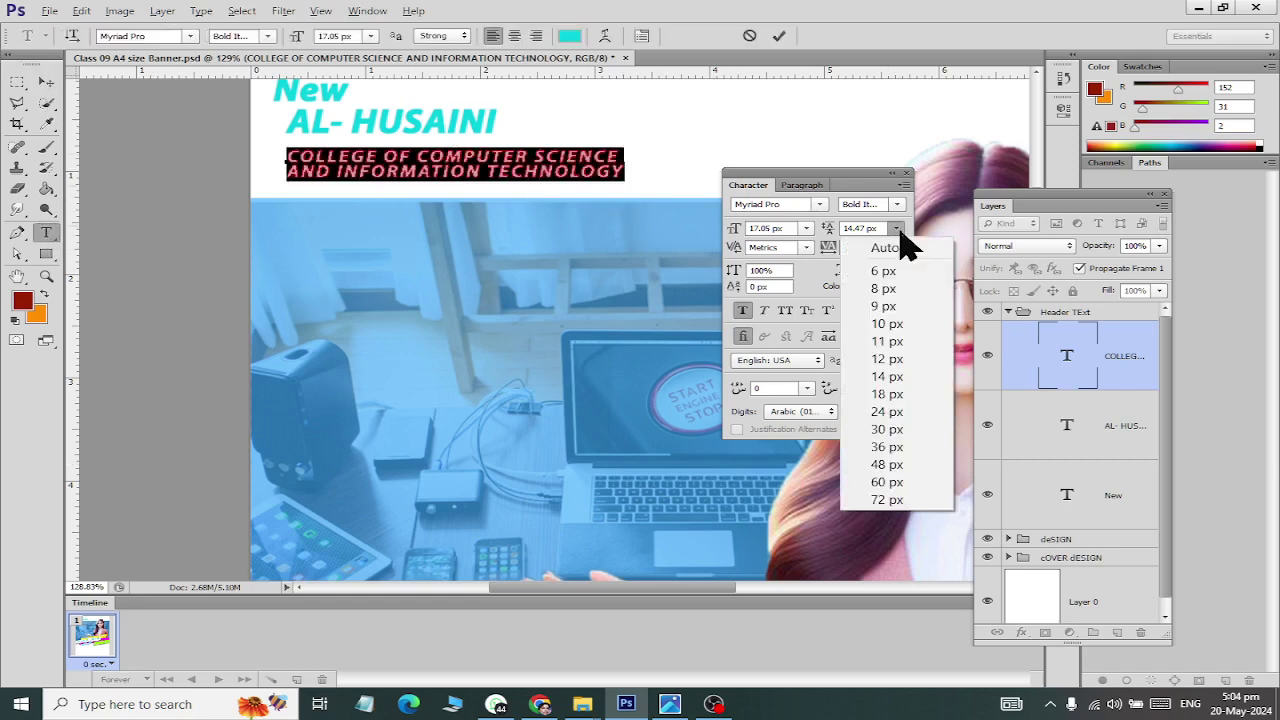
pyautogui.click(898, 230)
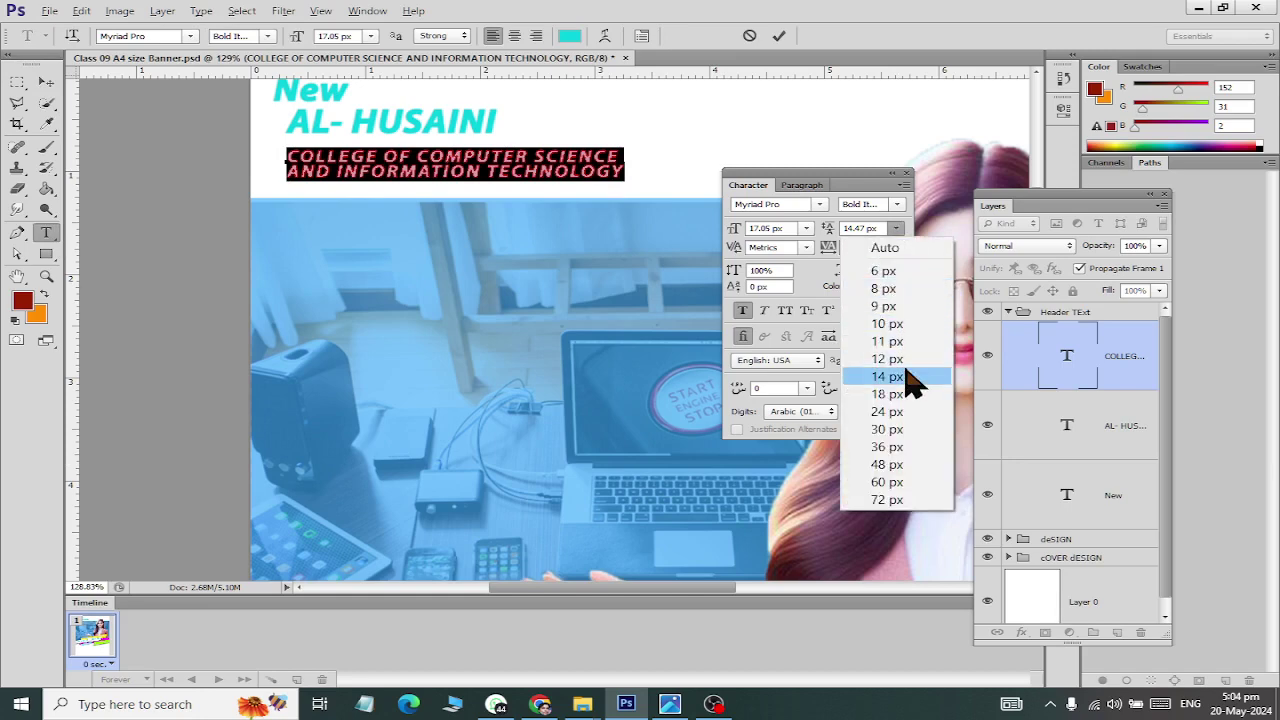
pyautogui.click(905, 395)
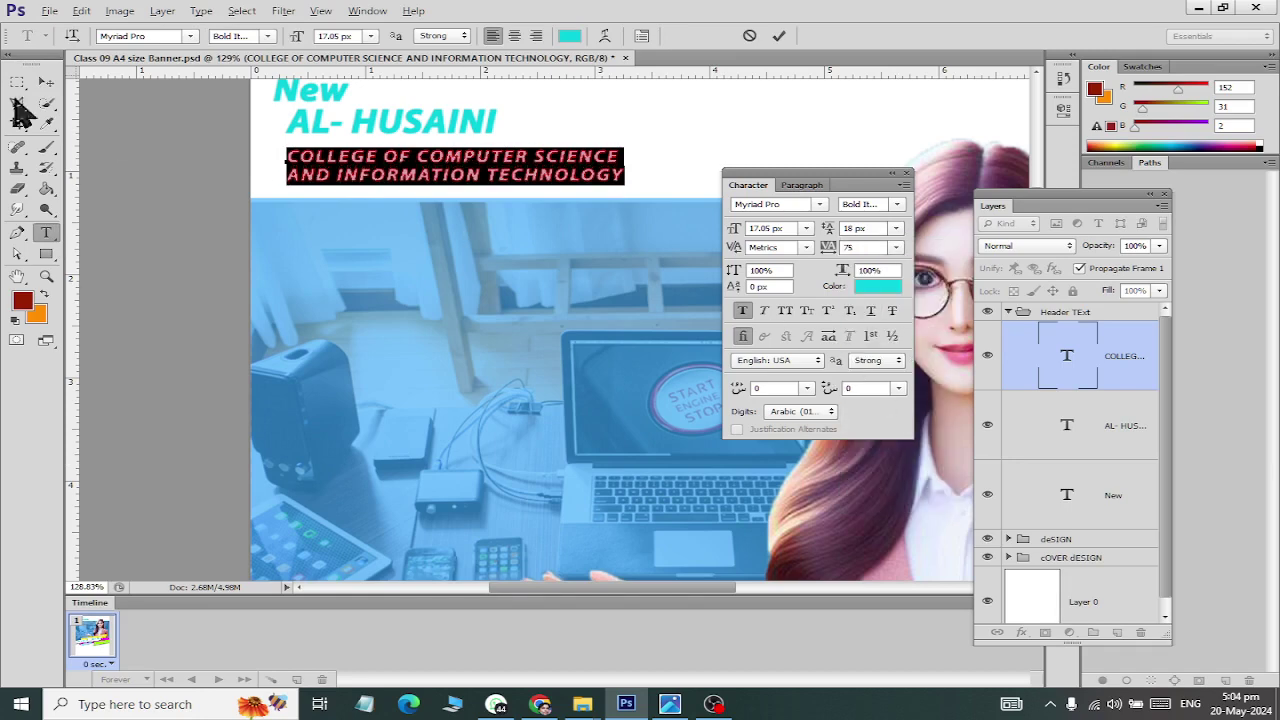
pyautogui.click(47, 82)
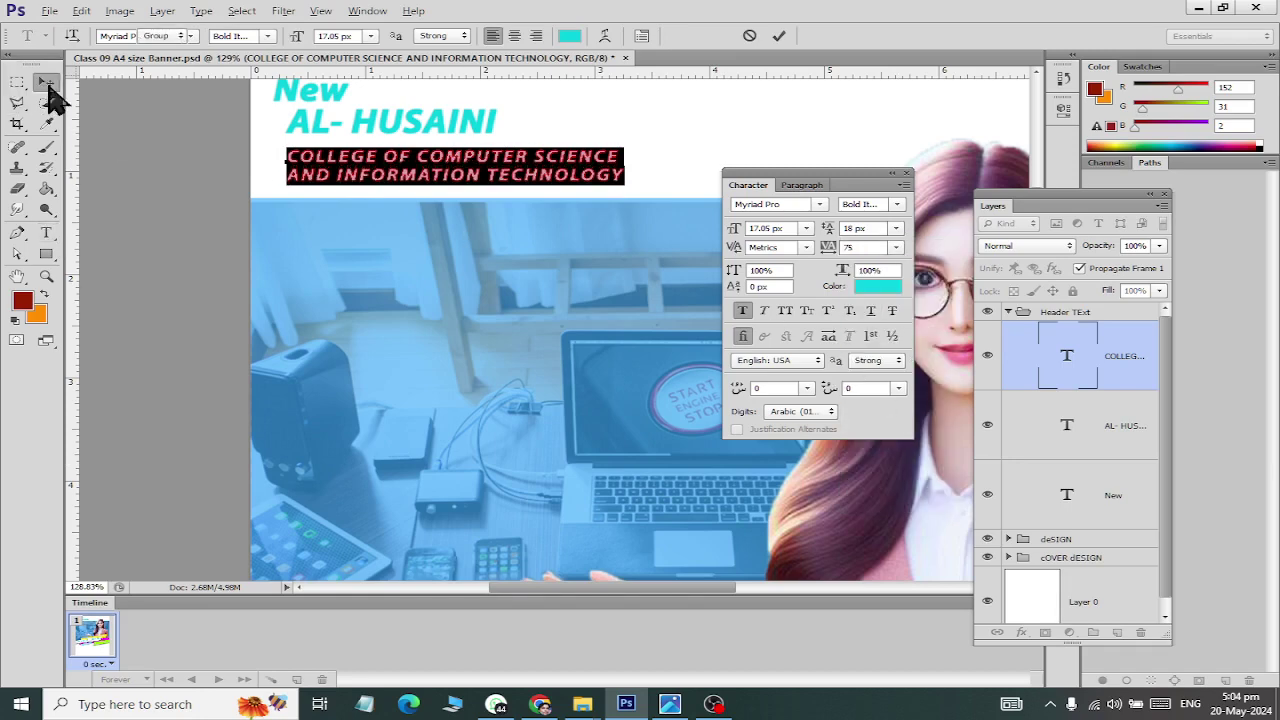
pyautogui.click(46, 232)
# Step: Change the college name text colour from cyan to black and commit it
pyautogui.click(333, 178)
pyautogui.hotkey('ctrl', 'a')
pyautogui.click(569, 36)
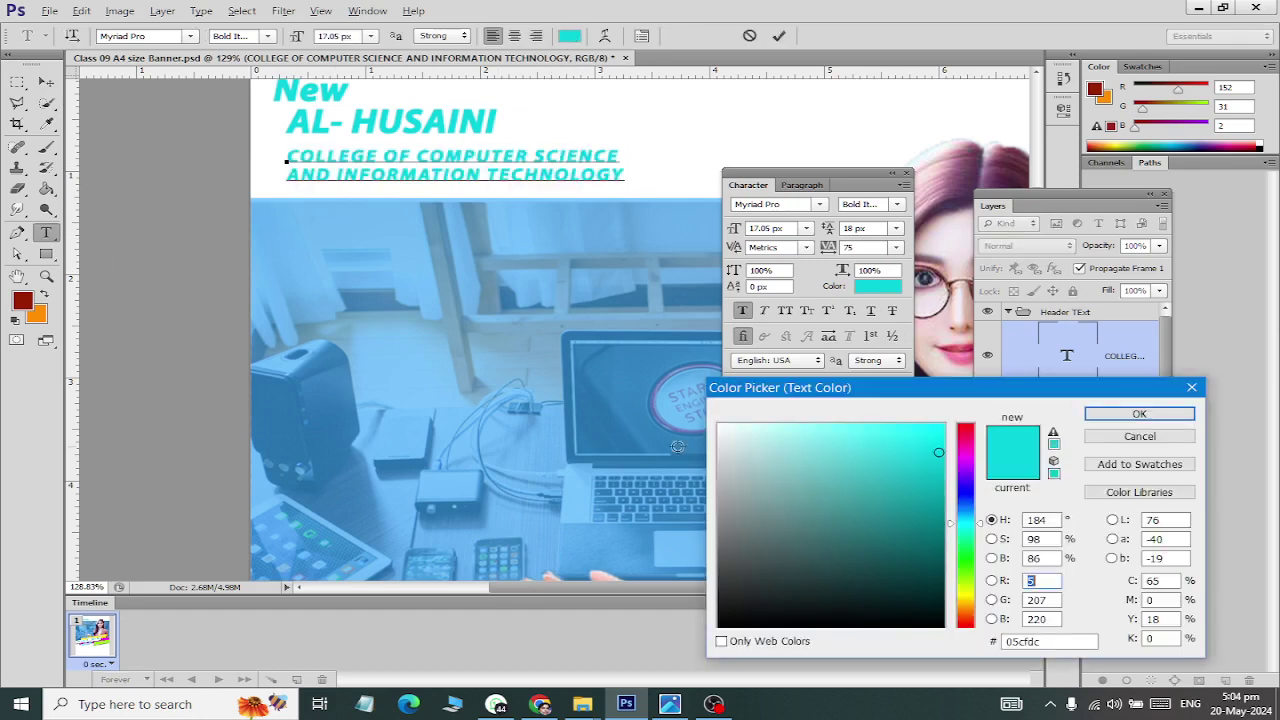
pyautogui.moveTo(806, 529); pyautogui.dragTo(692, 683)
pyautogui.click(1139, 413)
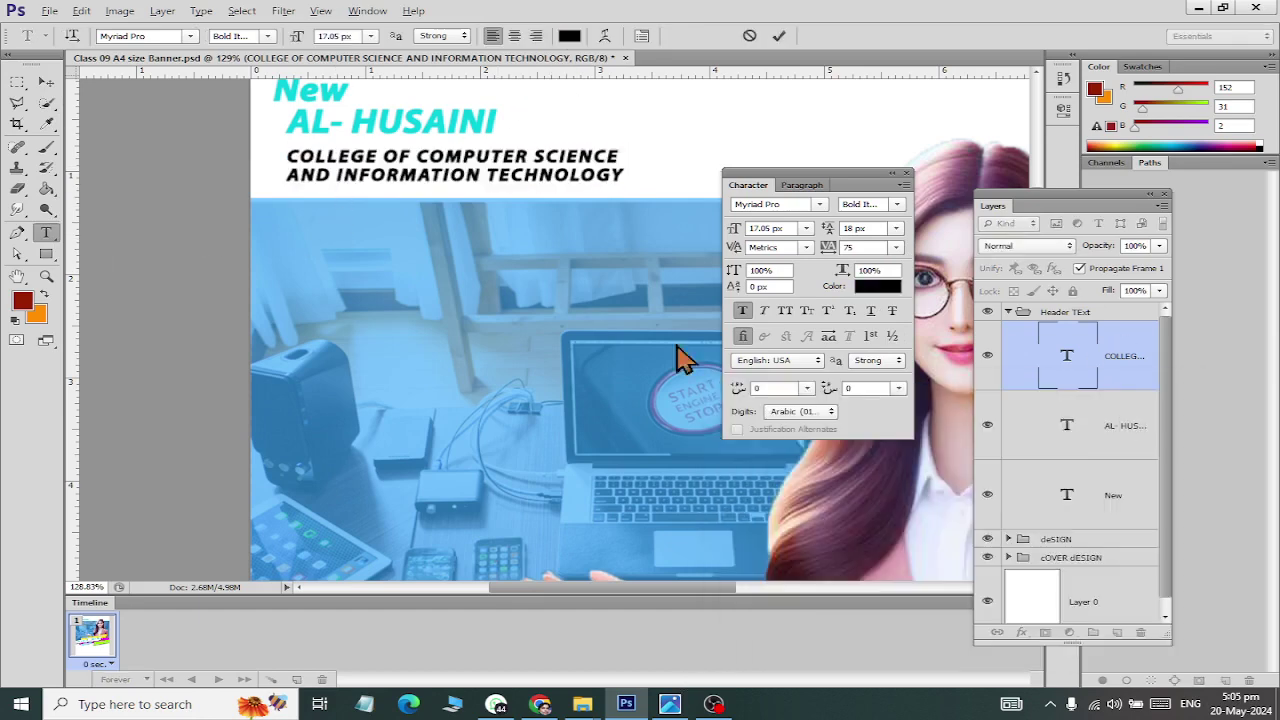
pyautogui.click(45, 82)
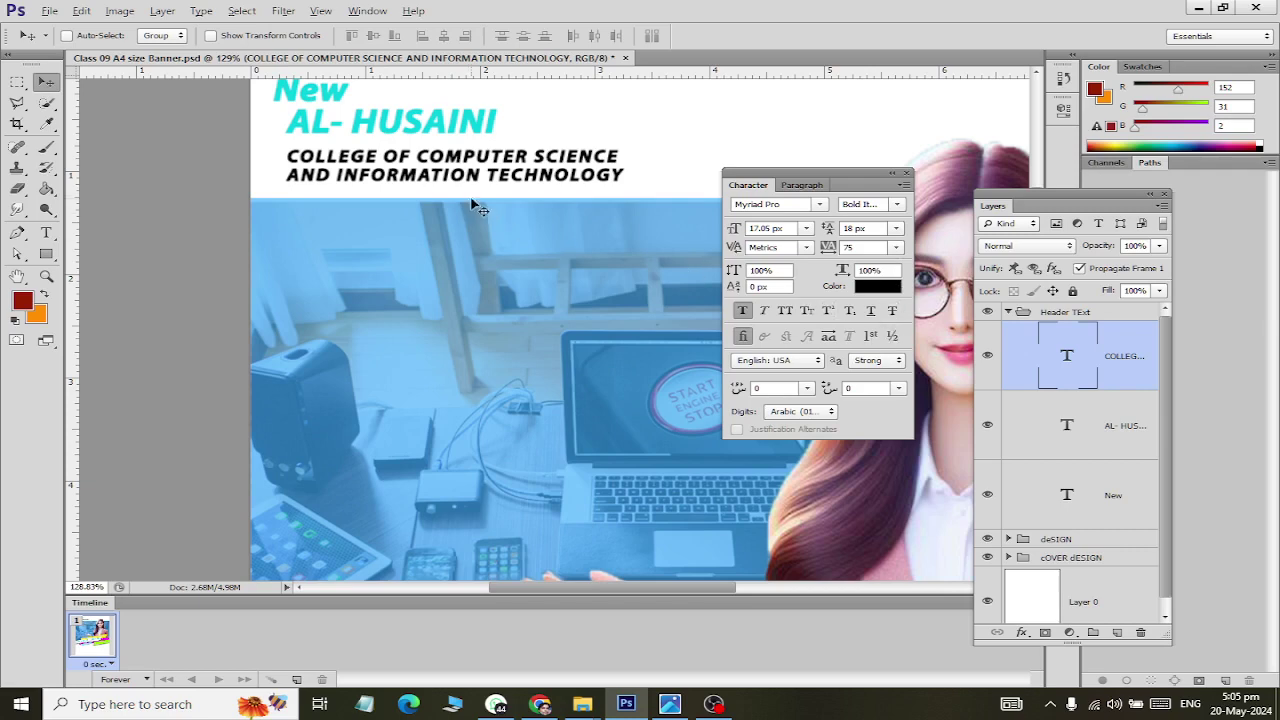
pyautogui.click(1118, 449)
# Step: Colour the AL- HUSAINI text black
pyautogui.click(45, 232)
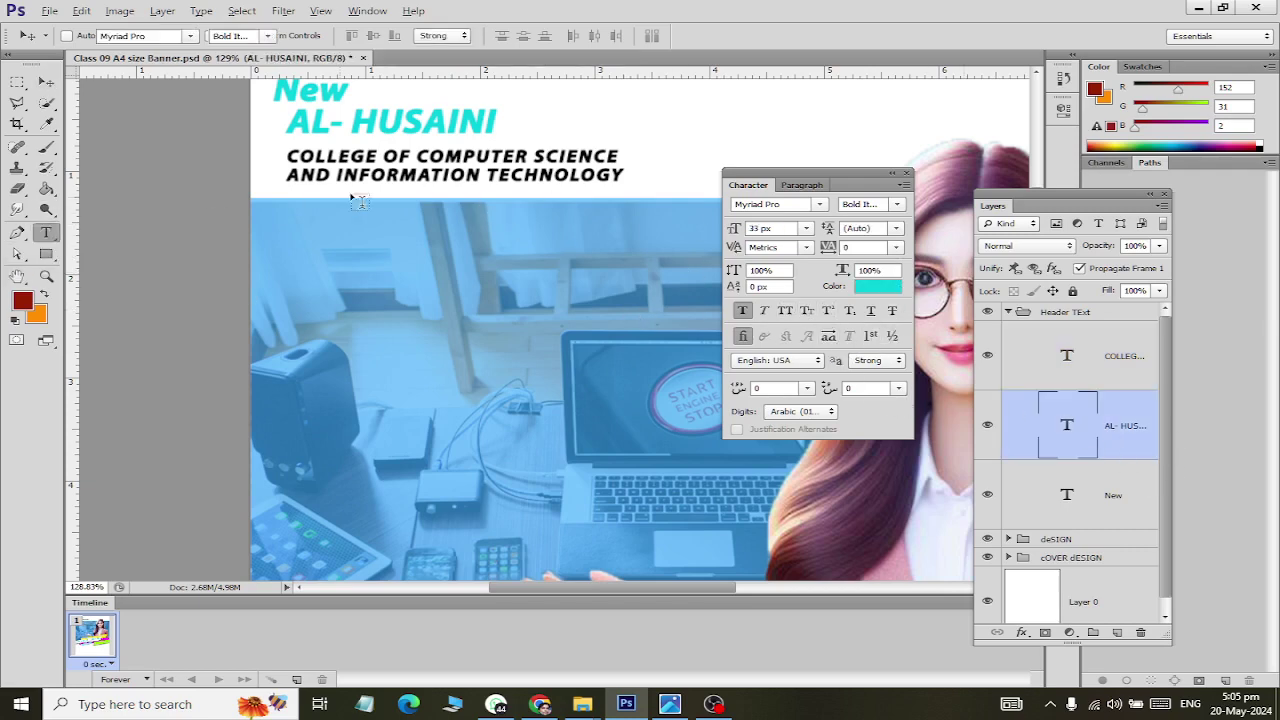
pyautogui.click(377, 121)
pyautogui.moveTo(498, 121); pyautogui.dragTo(286, 121)
pyautogui.click(570, 35)
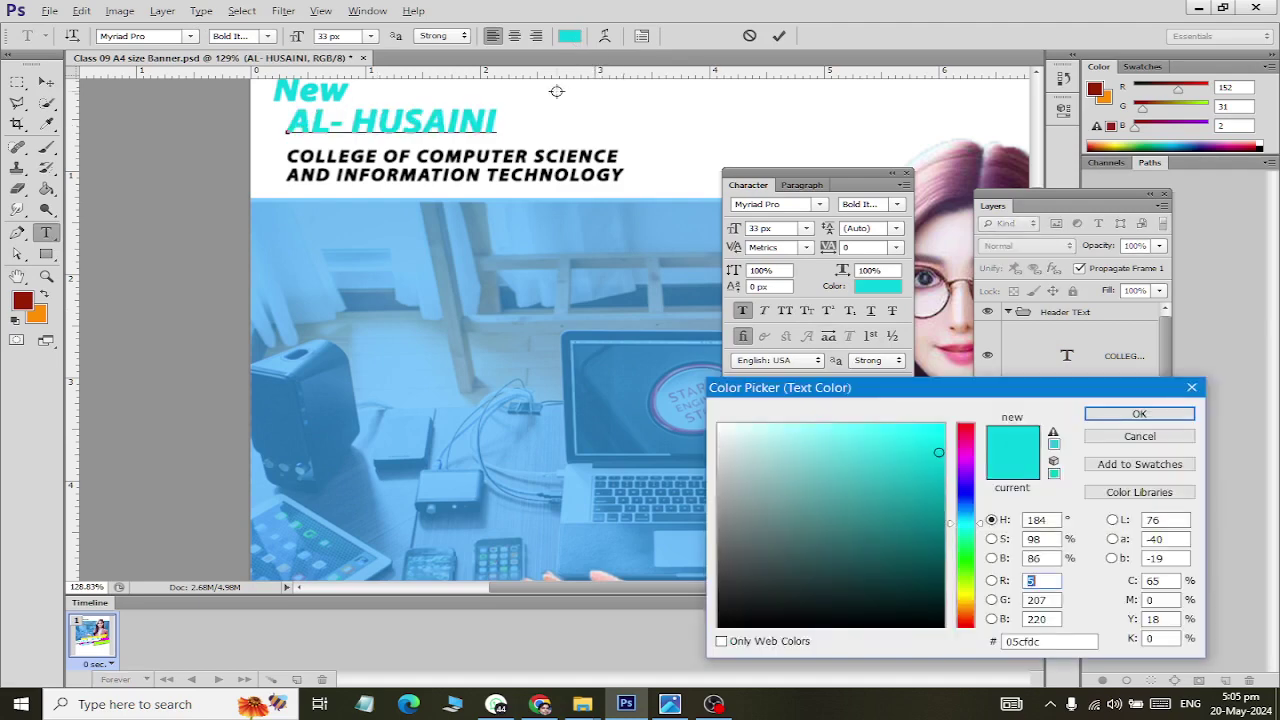
pyautogui.moveTo(796, 495); pyautogui.dragTo(685, 686)
pyautogui.click(1144, 418)
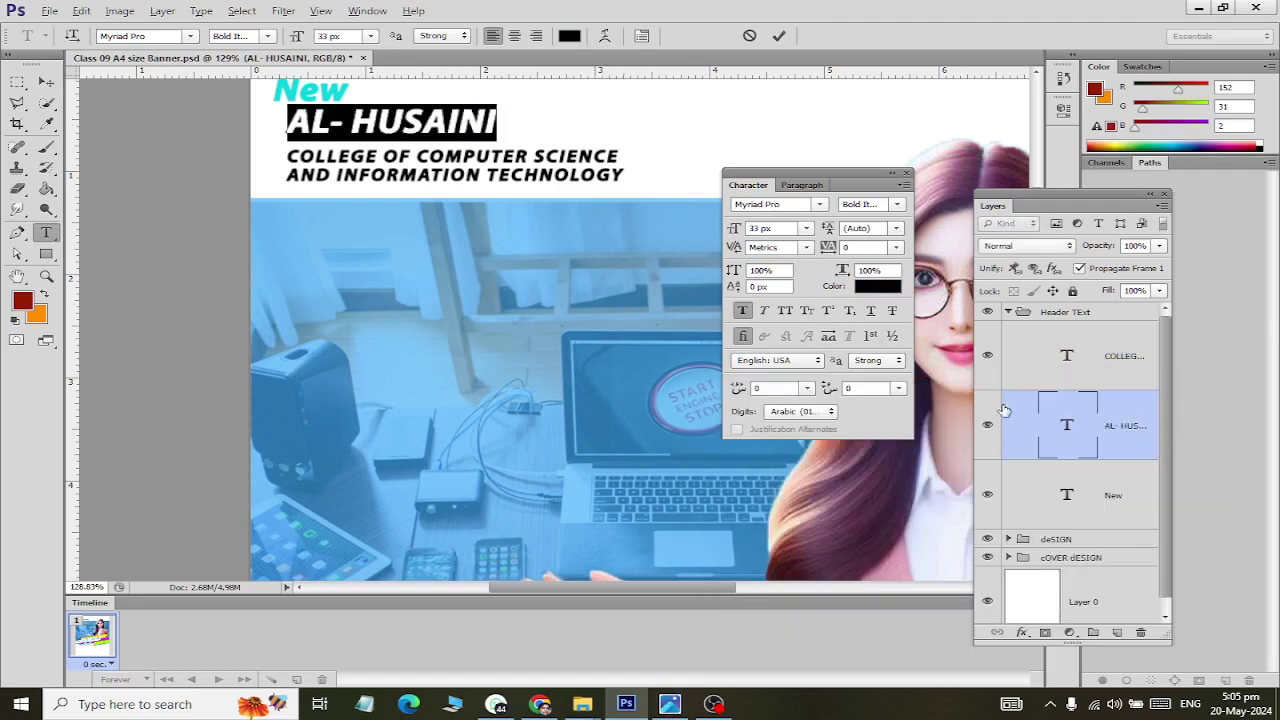
# Step: Shift AL- HUSAINI slightly and scale it up to about 155%
pyautogui.click(46, 81)
pyautogui.moveTo(378, 116)
pyautogui.mouseDown()
pyautogui.moveTo(400, 122)
pyautogui.moveTo(378, 122)
pyautogui.mouseUp()
pyautogui.hotkey('ctrl', 't')
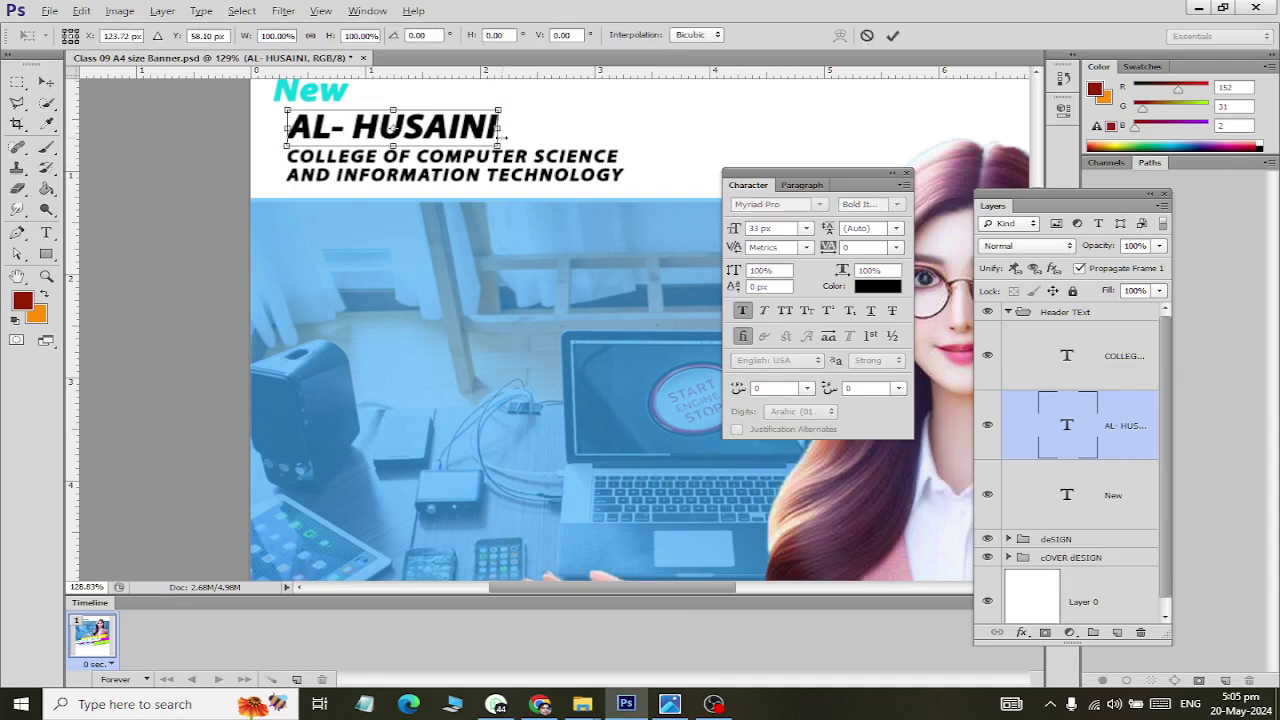
pyautogui.moveTo(497, 127)
pyautogui.mouseDown()
pyautogui.moveTo(566, 134)
pyautogui.moveTo(543, 132)
pyautogui.moveTo(555, 131)
pyautogui.mouseUp()
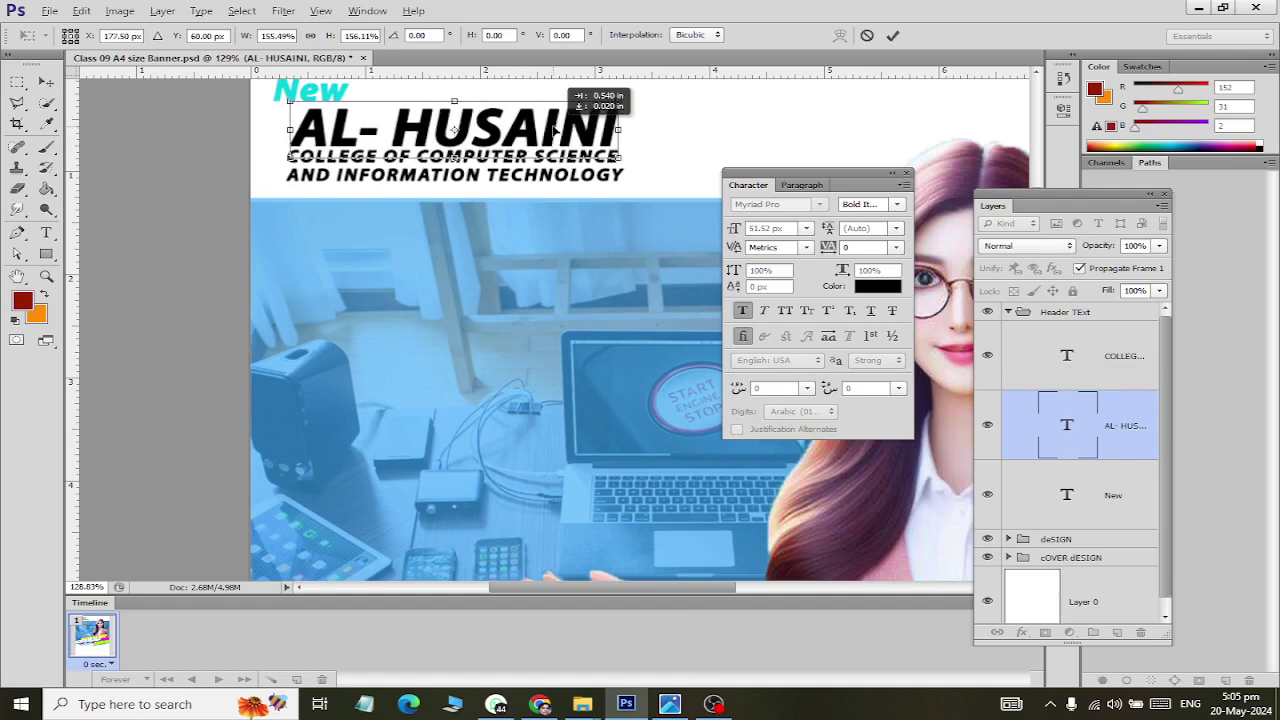
pyautogui.click(46, 81)
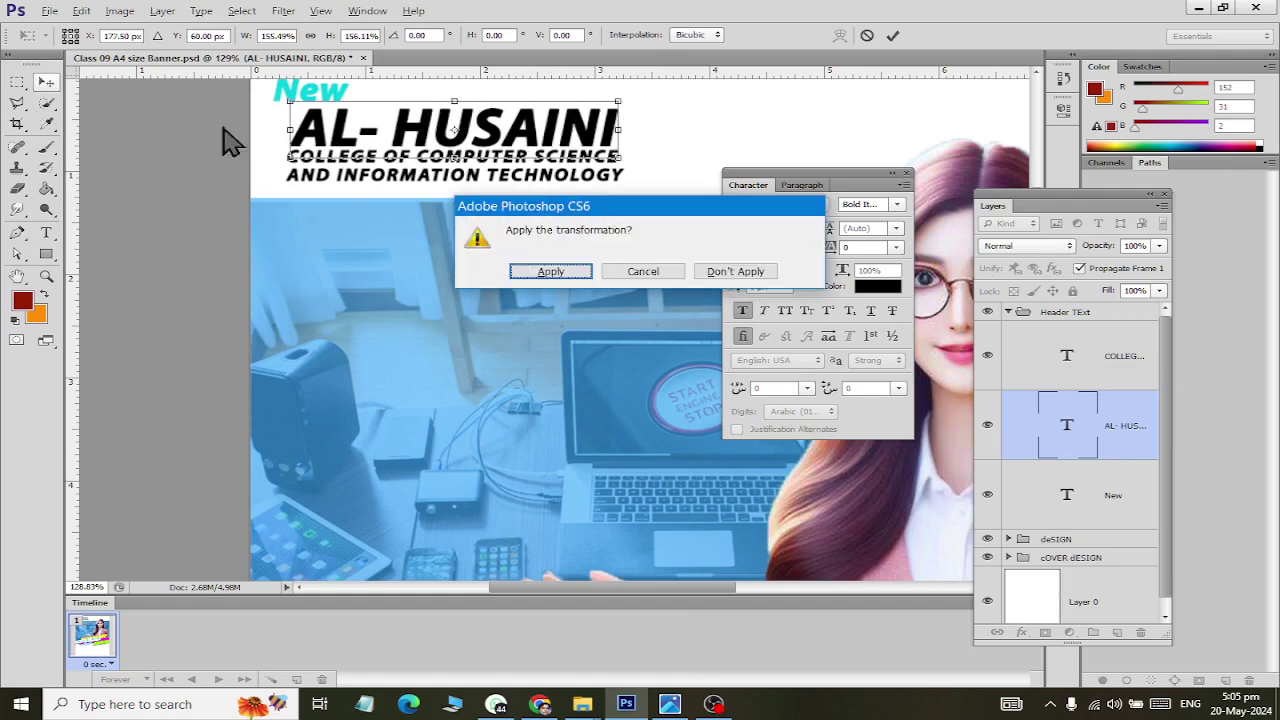
pyautogui.click(551, 272)
# Step: Nudge the college text layer down slightly
pyautogui.click(1064, 358)
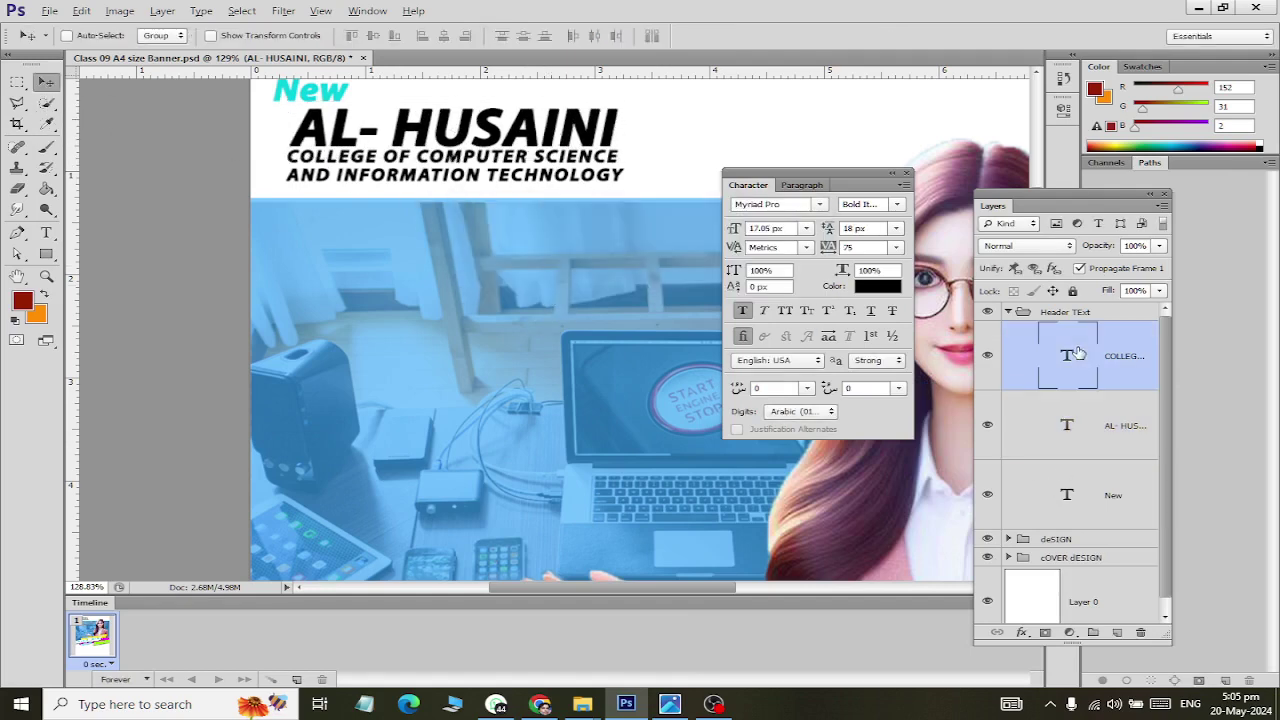
pyautogui.press('Down')
pyautogui.press('Down')
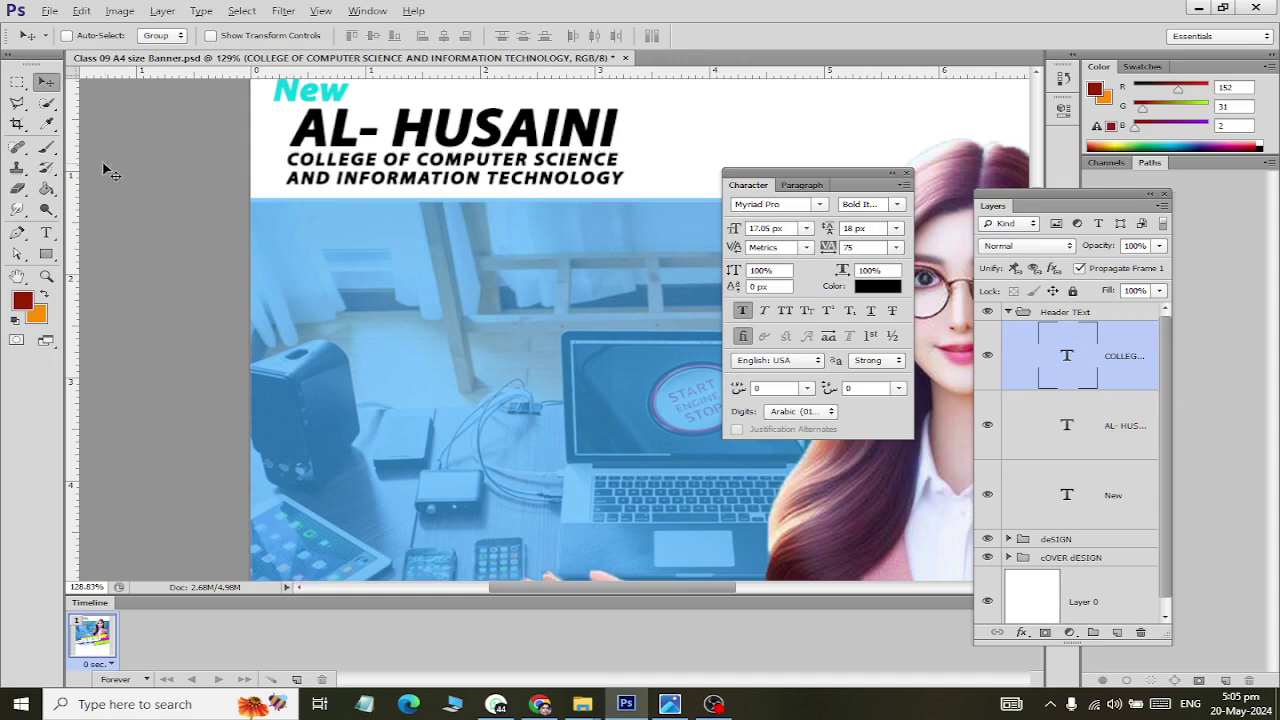
pyautogui.scroll(3, 531, 320)
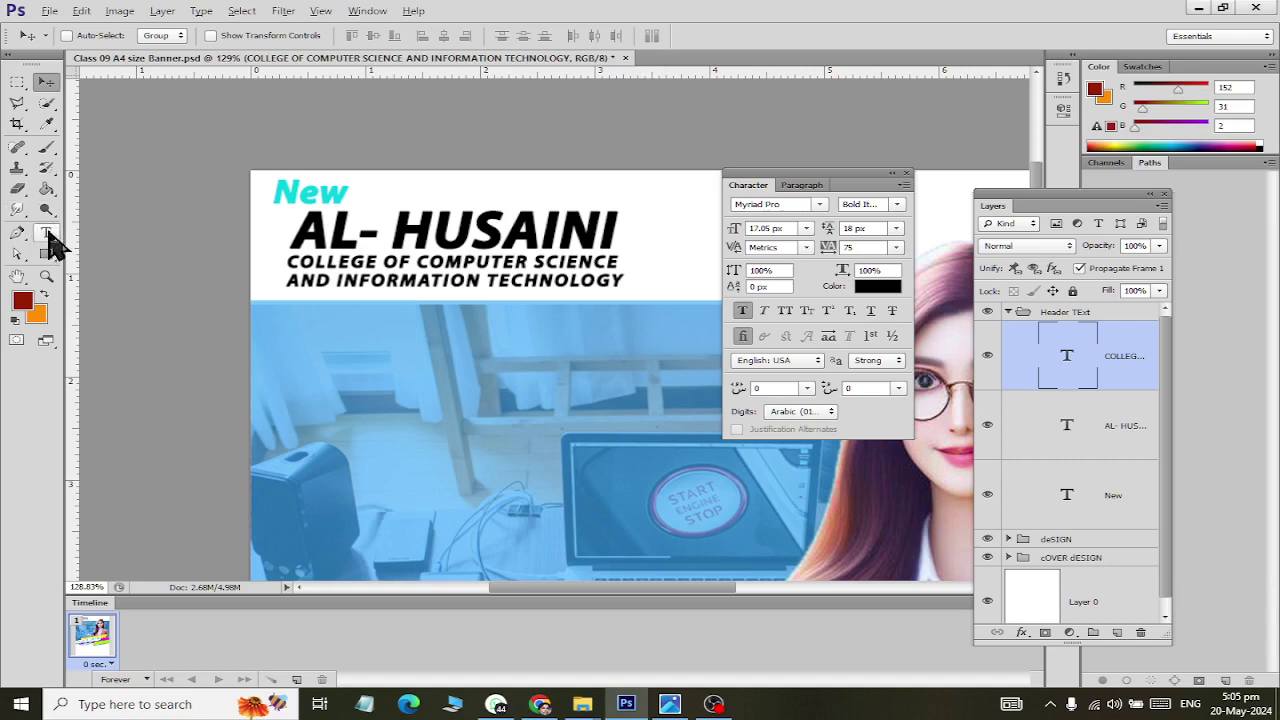
pyautogui.click(46, 232)
# Step: Recolour the AL- HUSAINI letters dark blue #036090 and commit the edit
pyautogui.moveTo(290, 230); pyautogui.dragTo(620, 235)
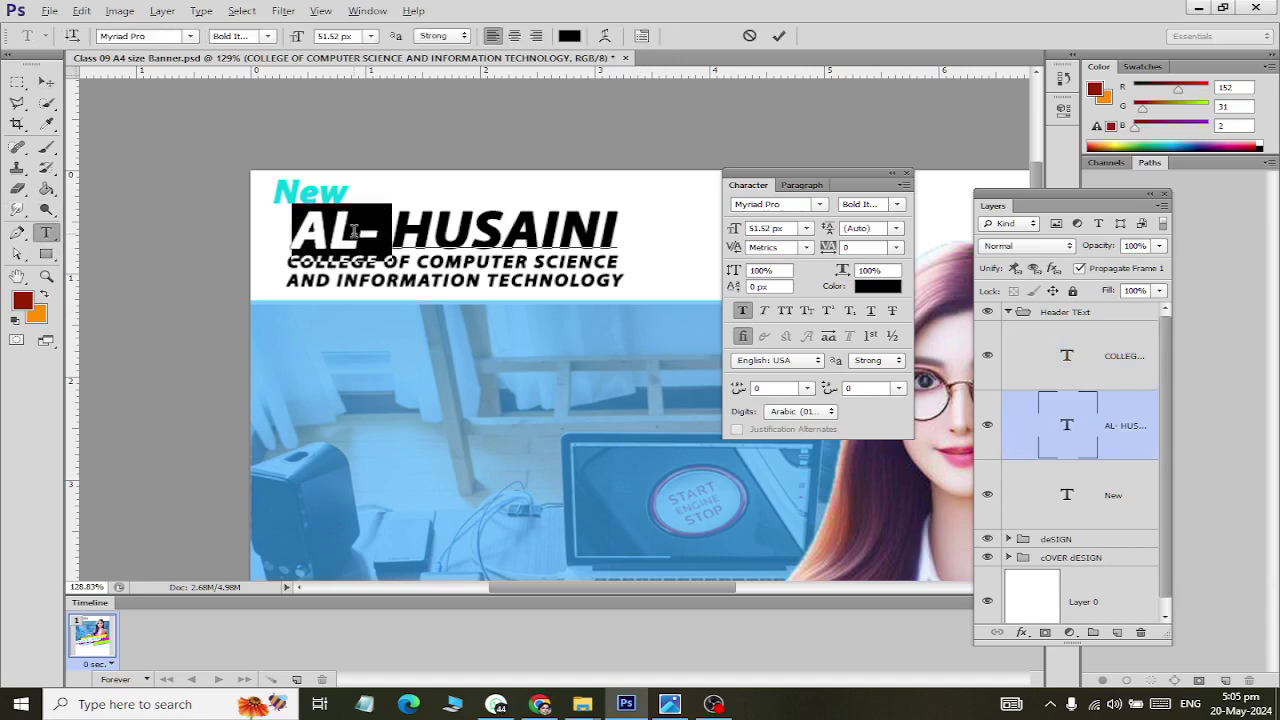
pyautogui.click(569, 36)
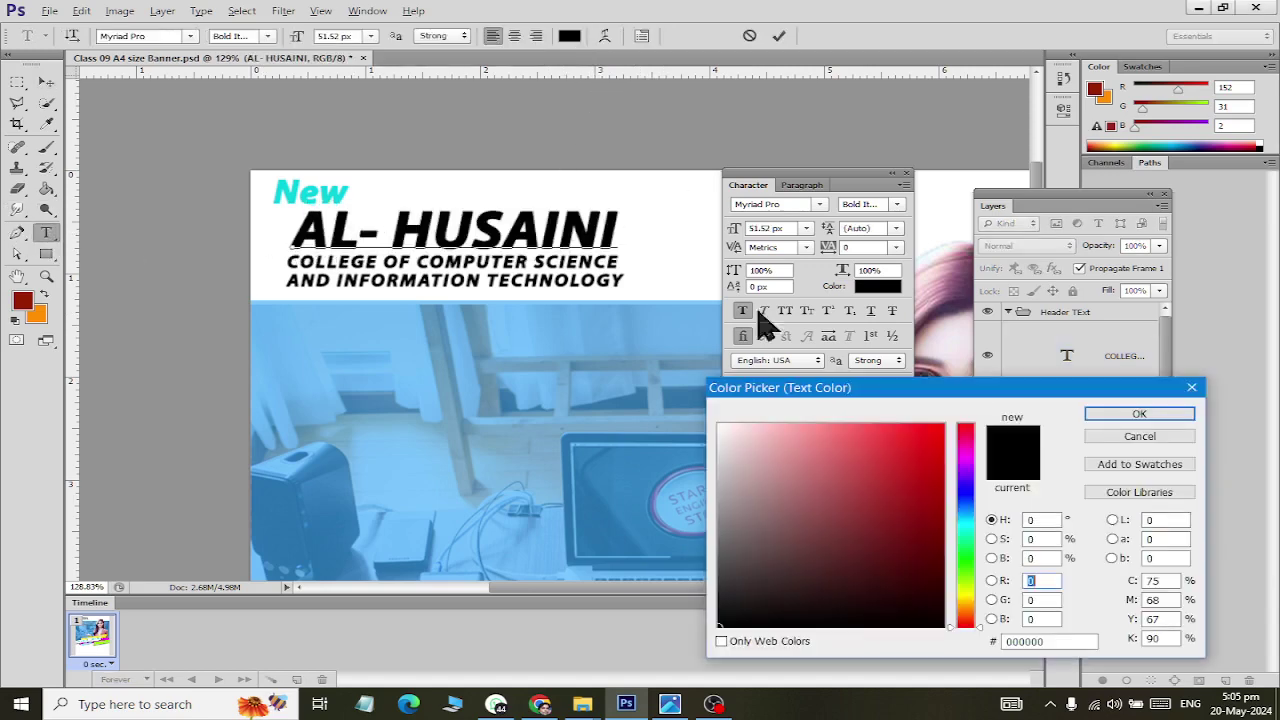
pyautogui.click(966, 514)
pyautogui.click(940, 511)
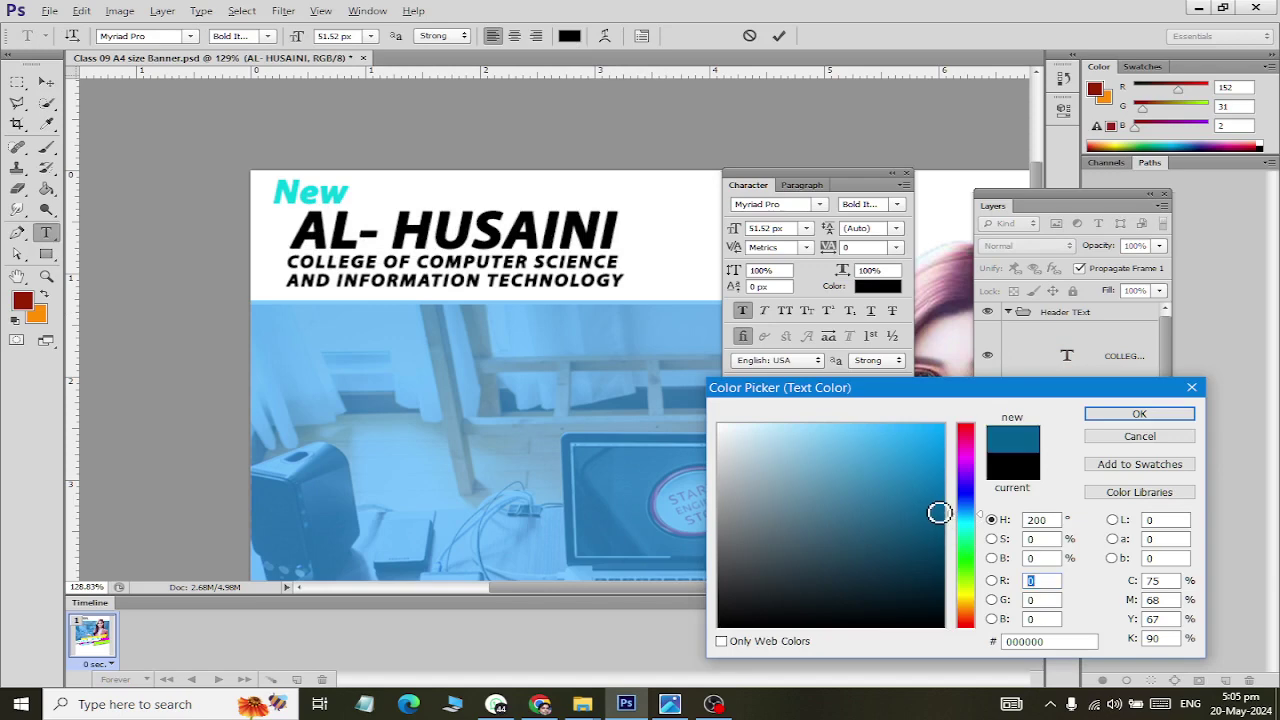
pyautogui.click(1130, 414)
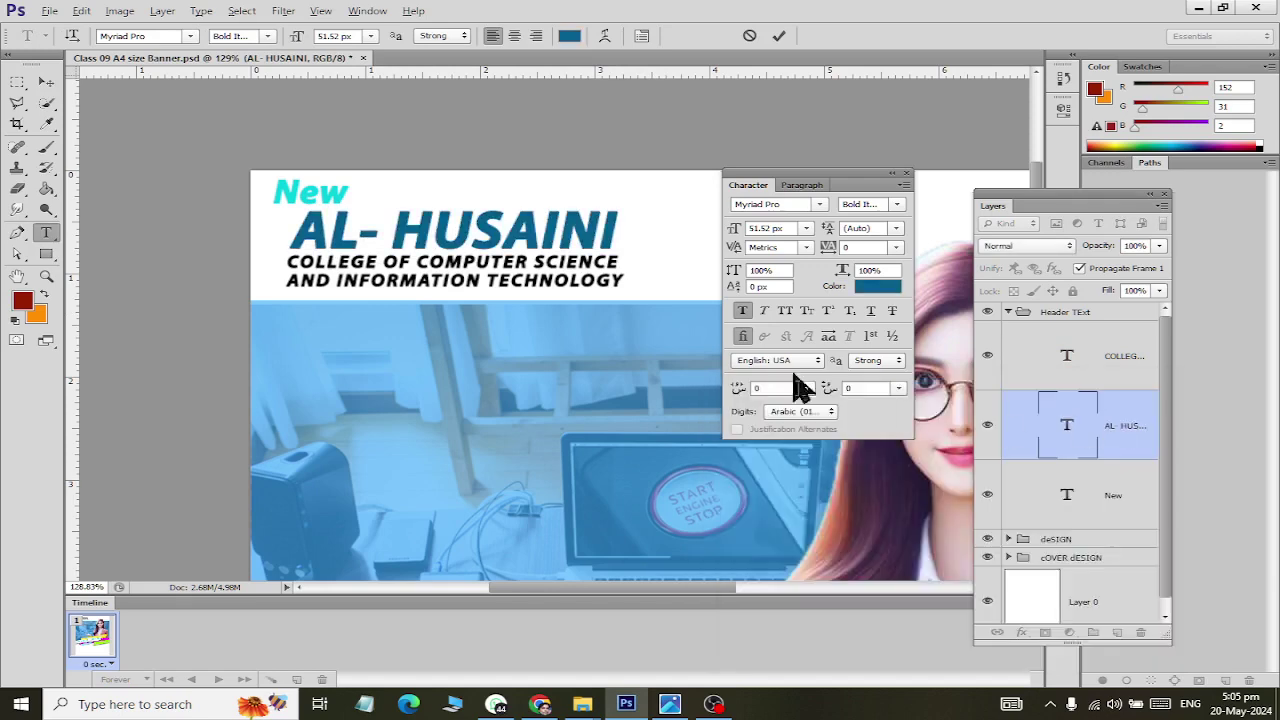
pyautogui.click(46, 81)
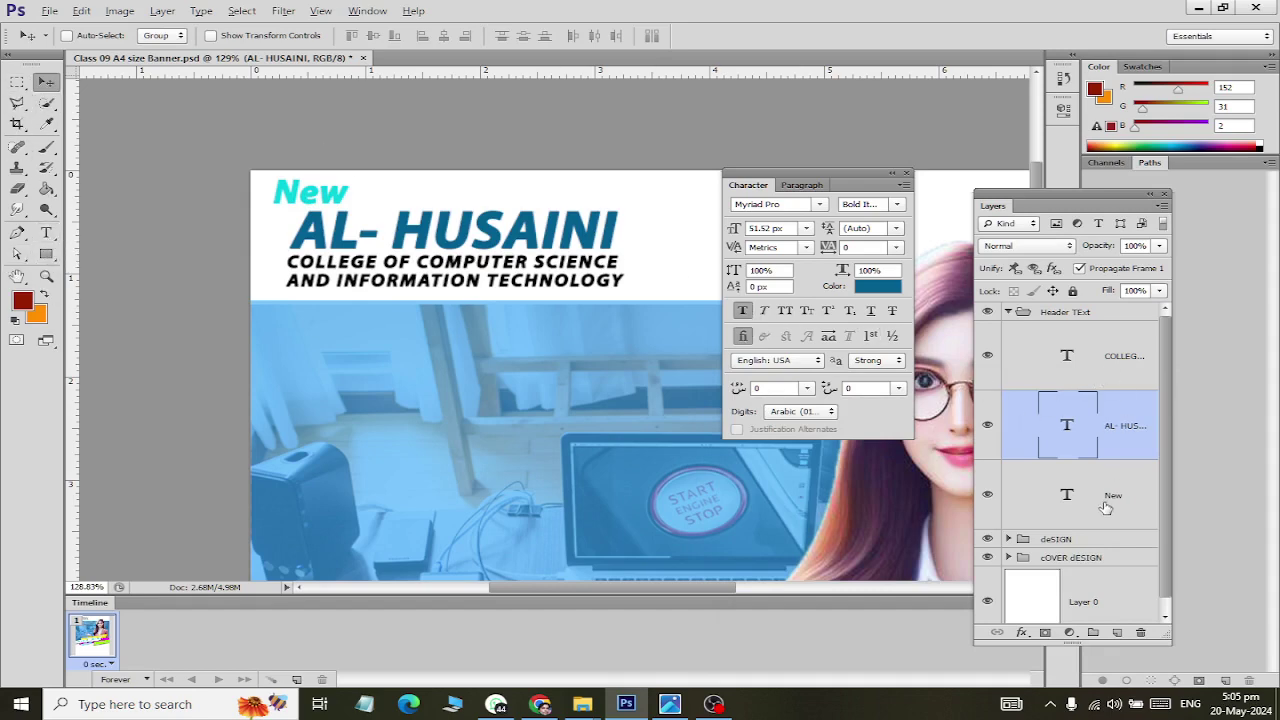
# Step: Nudge the New text three steps right and save the banner
pyautogui.click(1093, 508)
pyautogui.press('Right')
pyautogui.press('Right')
pyautogui.press('Right')
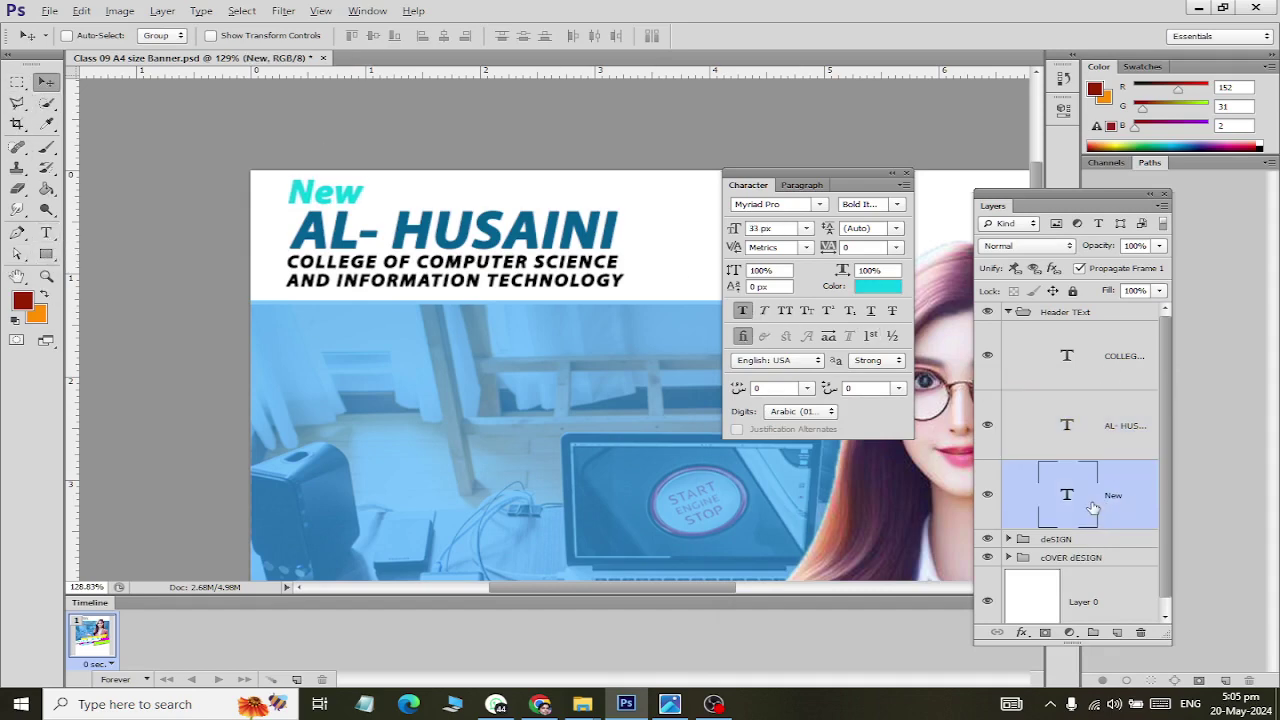
pyautogui.press('Right')
pyautogui.press('Right')
pyautogui.press('Right')
pyautogui.press('Right')
pyautogui.press('Right')
pyautogui.press('Right')
pyautogui.press('Right')
pyautogui.press('Right')
pyautogui.press('Right')
pyautogui.press('Right')
pyautogui.press('Right')
pyautogui.press('Right')
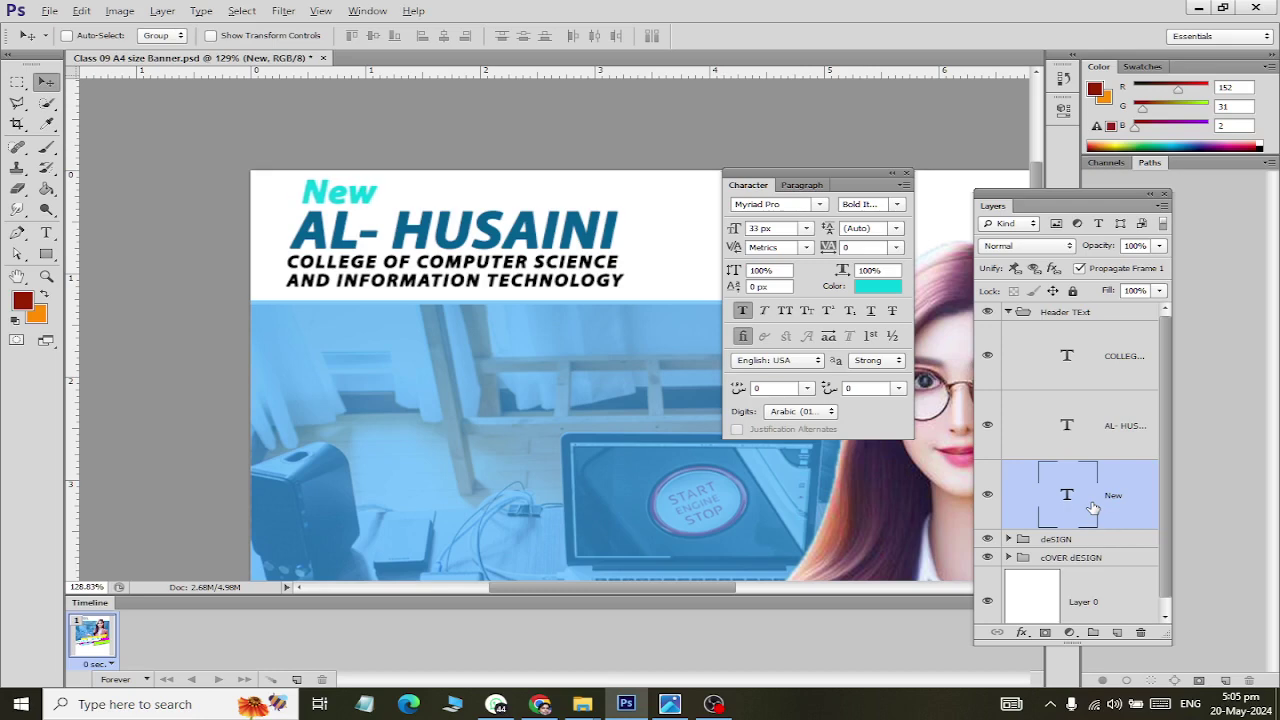
pyautogui.press('Right')
pyautogui.press('Right')
pyautogui.press('Right')
pyautogui.press('Right')
pyautogui.press('Right')
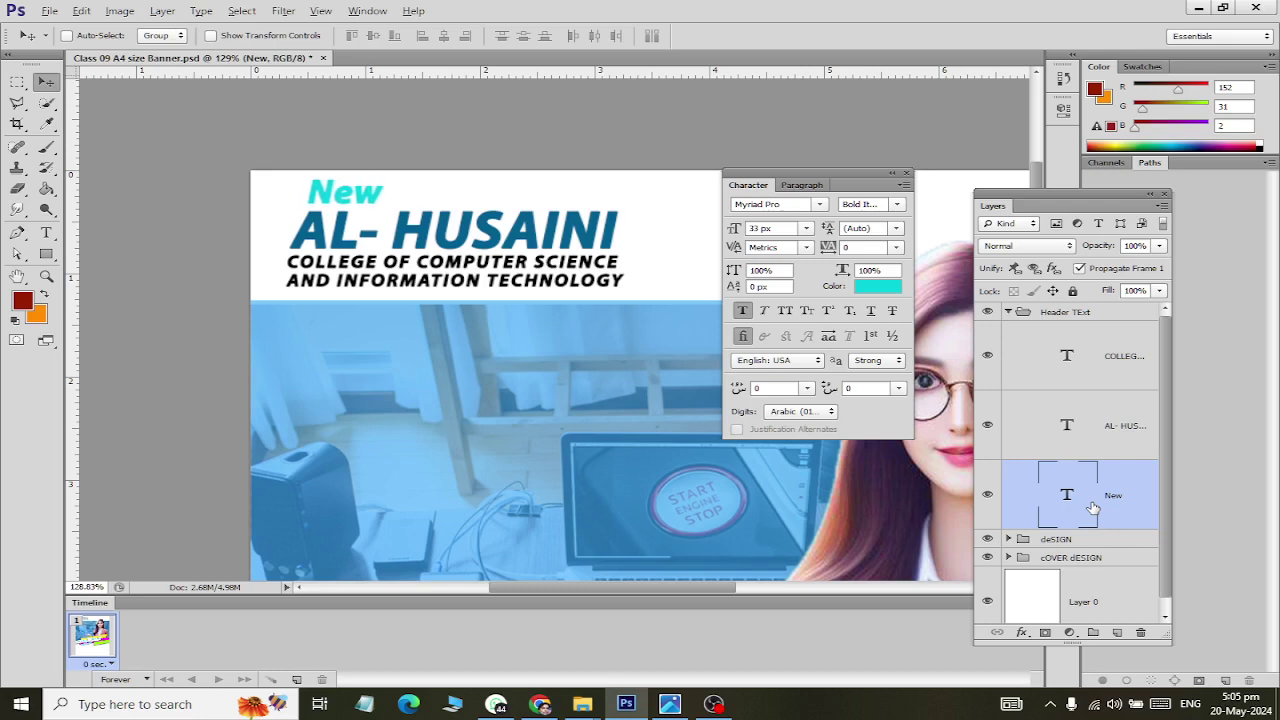
pyautogui.scroll(-3, 418, 307)
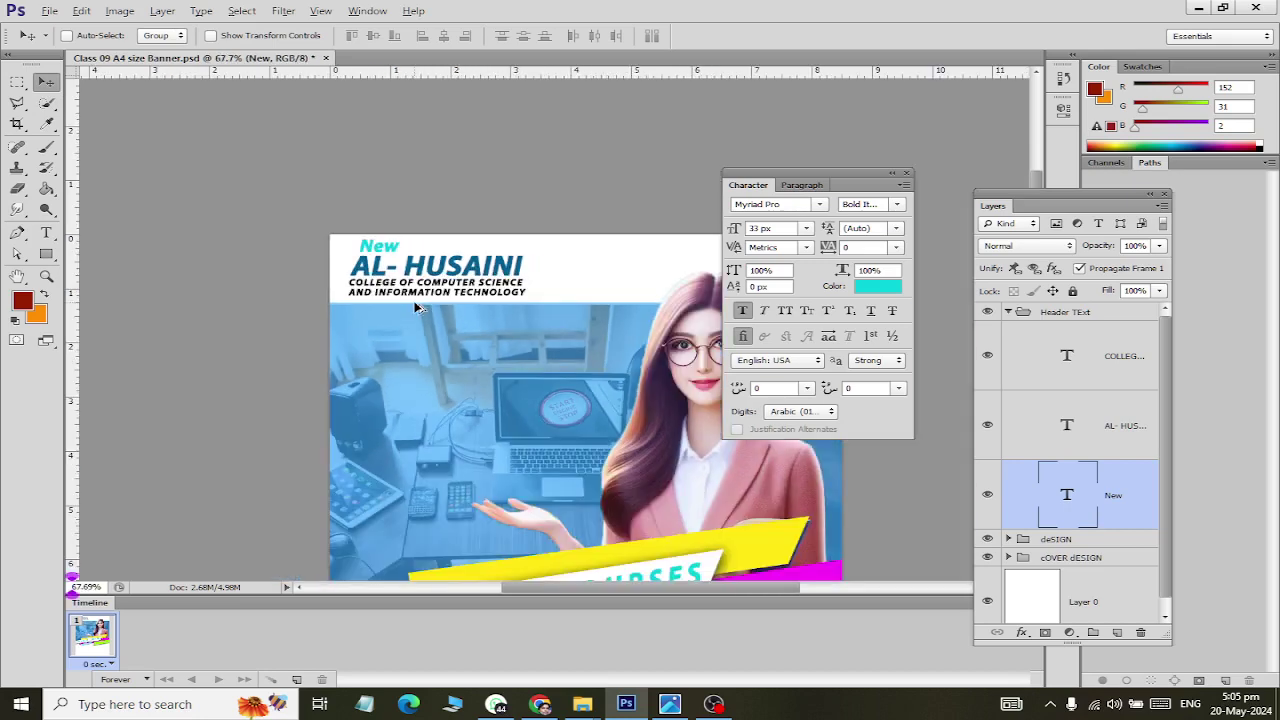
pyautogui.scroll(-2, 418, 307)
pyautogui.hotkey('ctrl', 's')
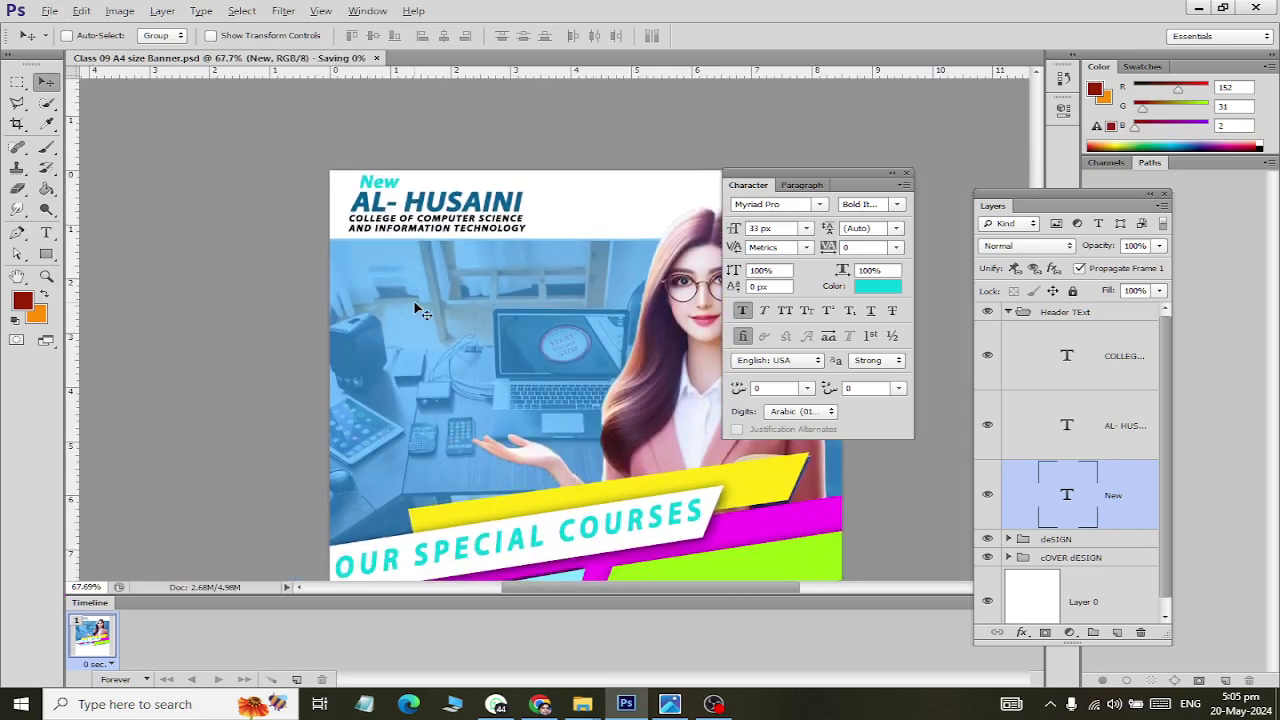
# Step: Collapse the Header TExt group and select the deSIGN group
pyautogui.scroll(-3, 422, 297)
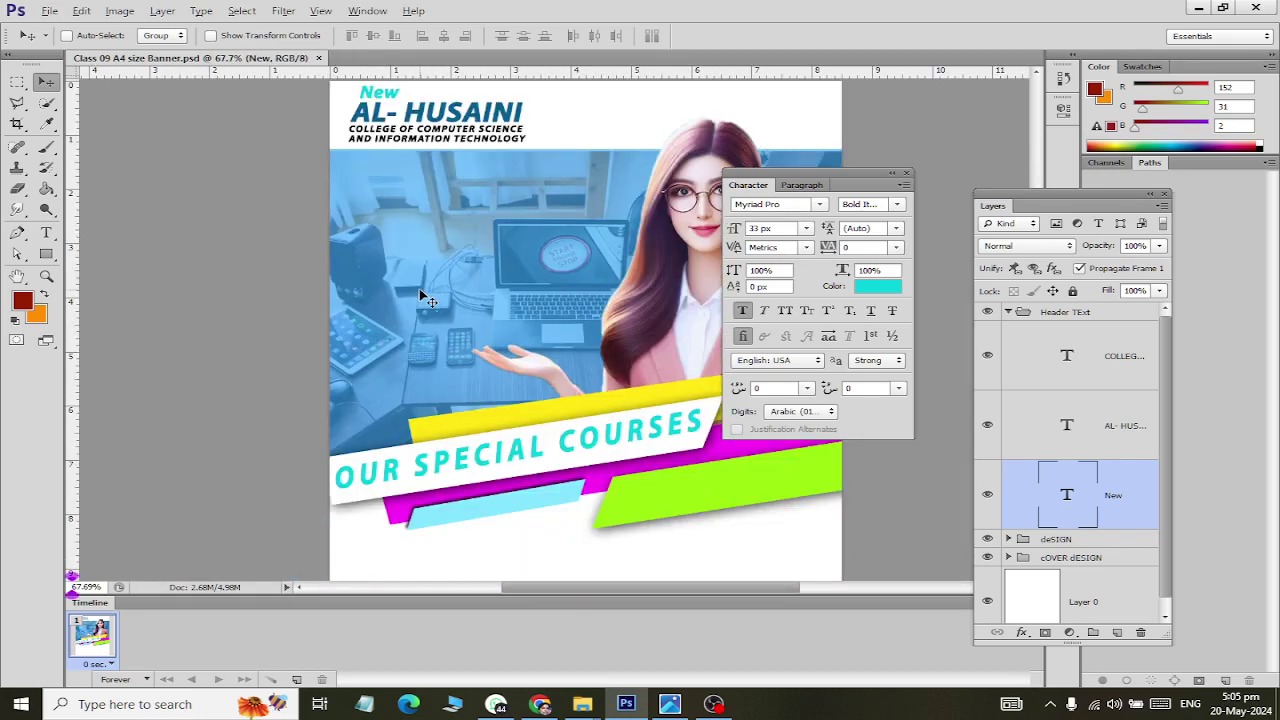
pyautogui.scroll(1, 965, 312)
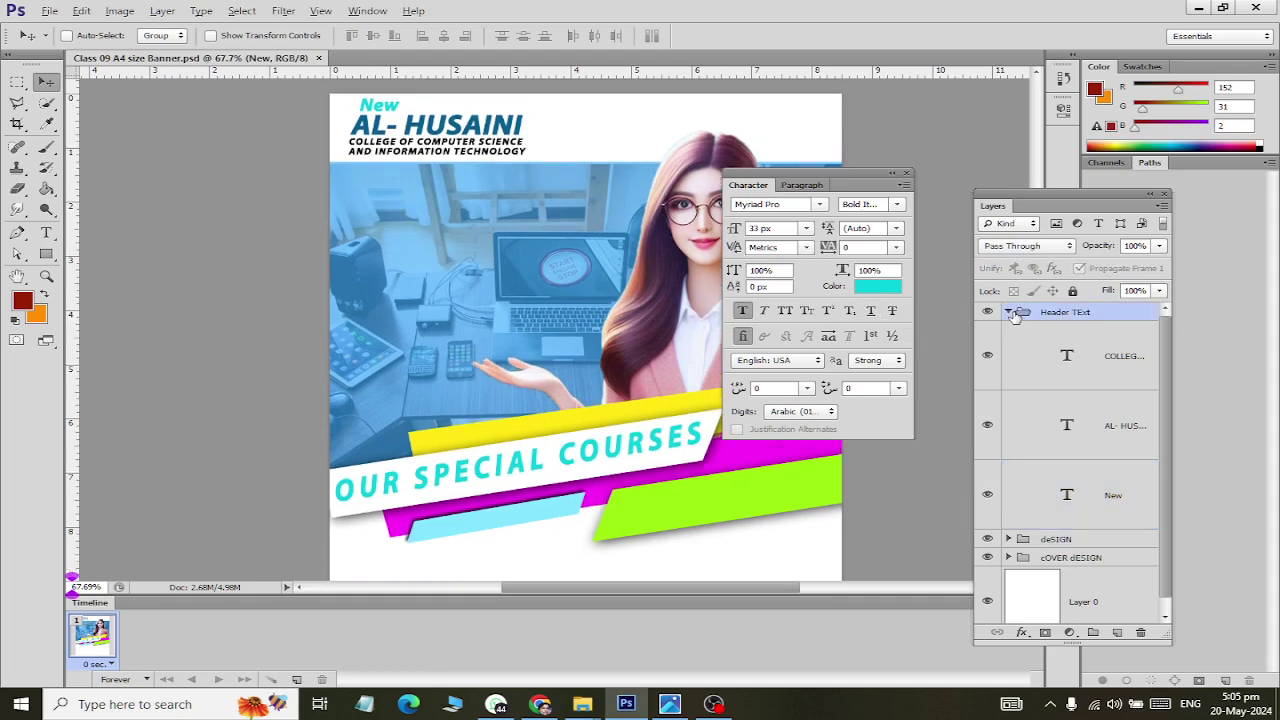
pyautogui.click(1010, 313)
pyautogui.click(1008, 312)
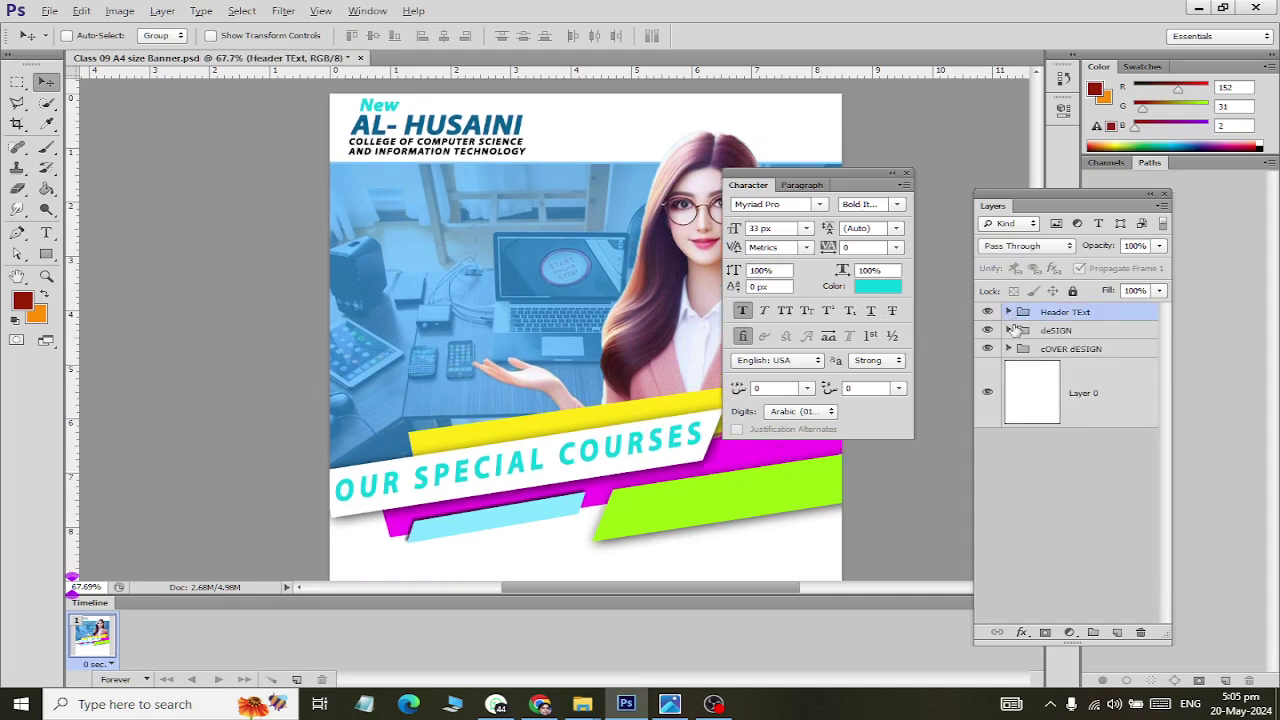
pyautogui.click(1060, 331)
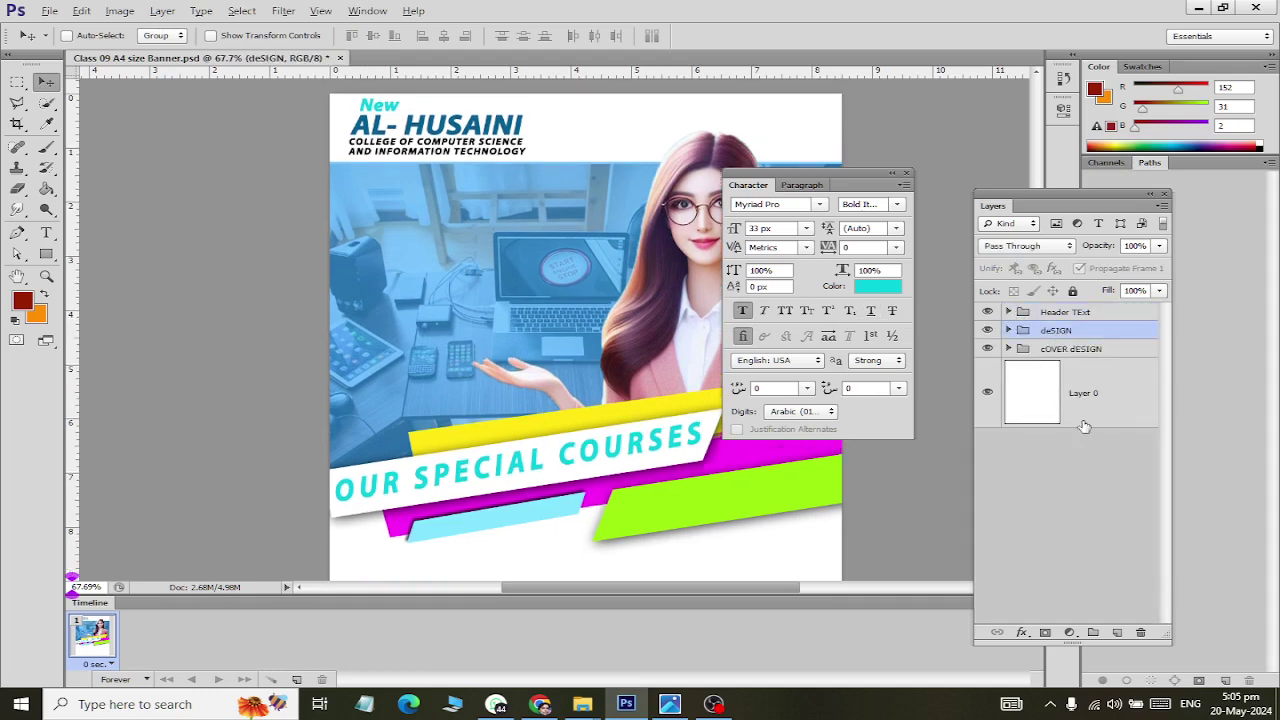
# Step: Create a new layer group and rename it 'hERO tEXt'
pyautogui.click(1093, 632)
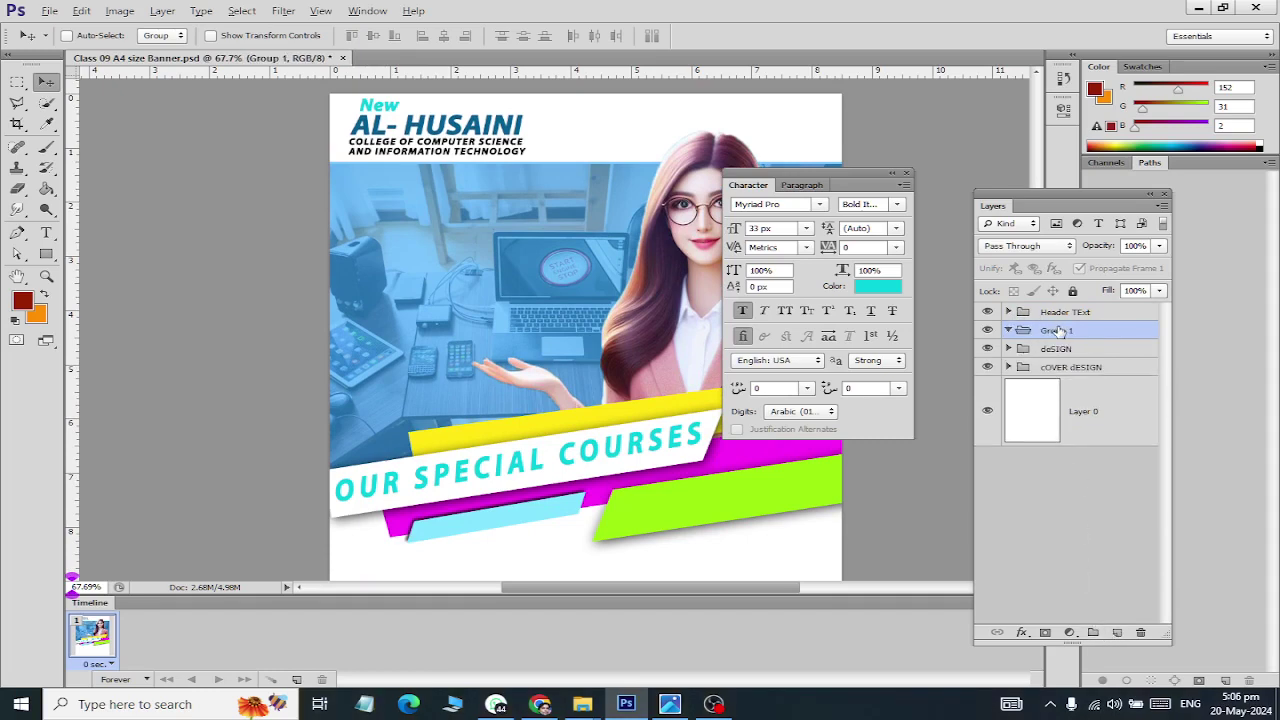
pyautogui.doubleClick(1057, 331)
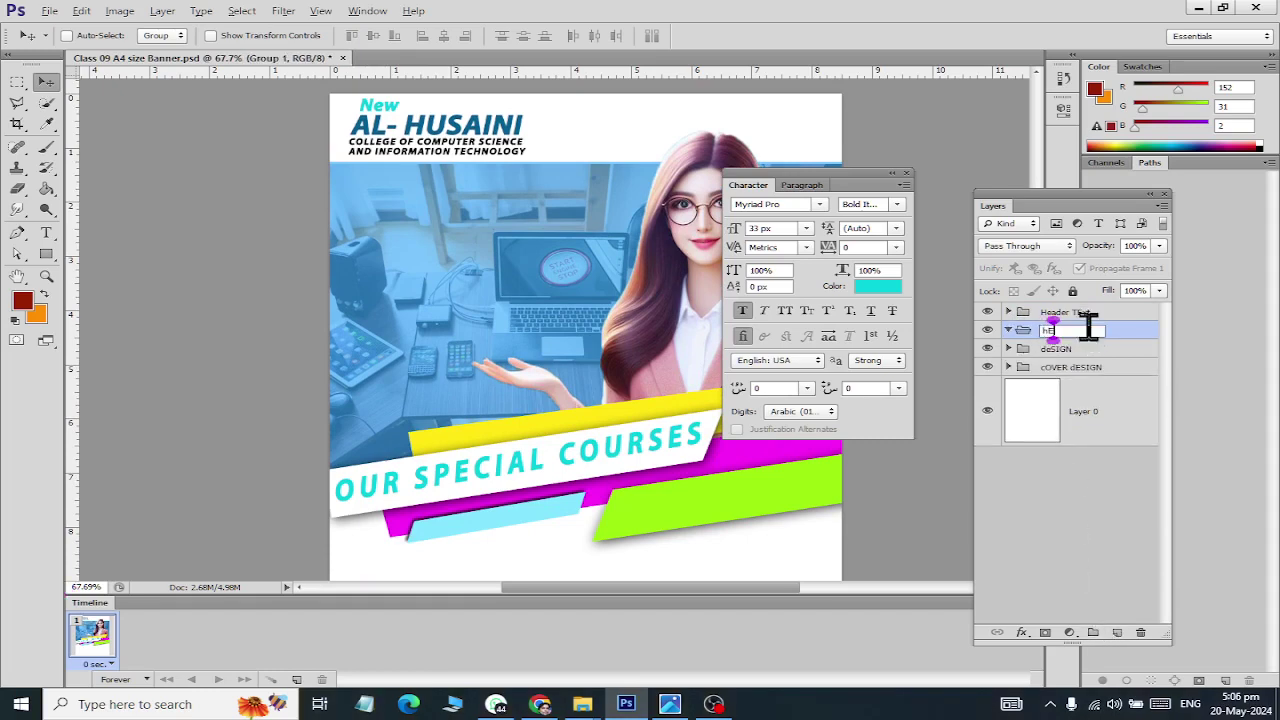
pyautogui.write('hERO tEXt')
pyautogui.press('Return')
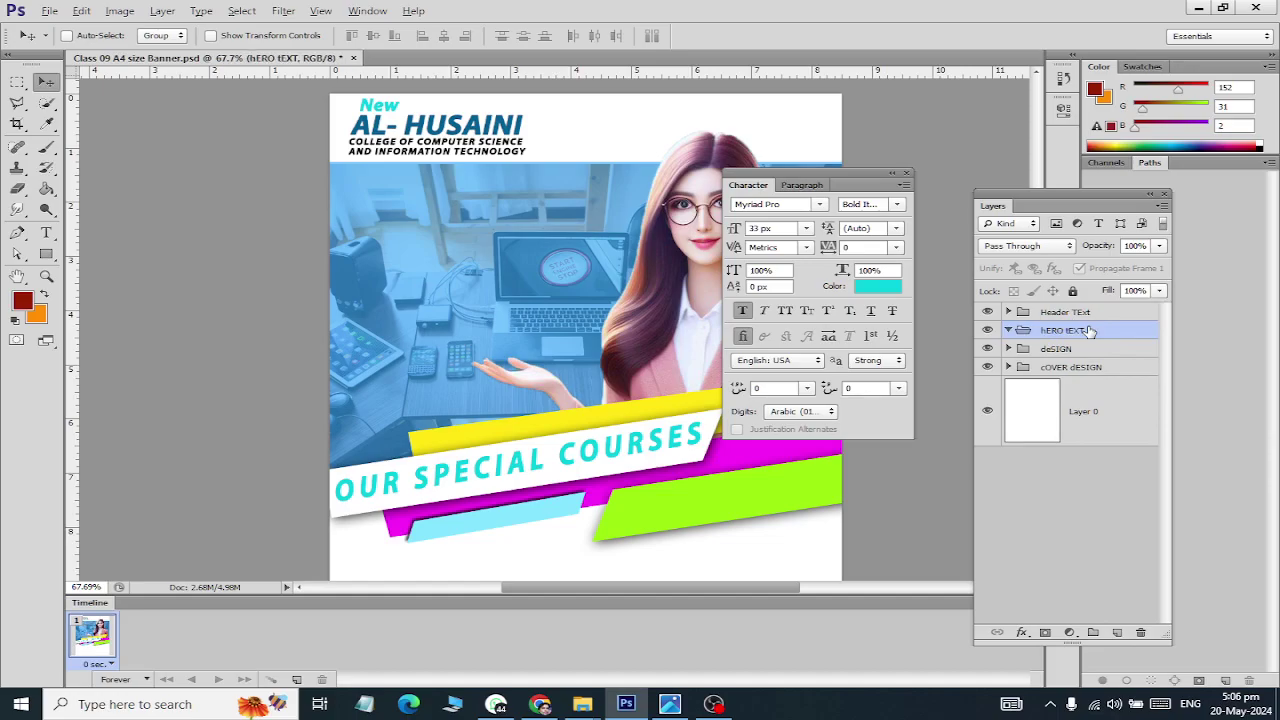
pyautogui.hotkey('alt', 'Tab')
pyautogui.hotkey('alt', 'Tab')
pyautogui.hotkey('alt', 'Tab')
pyautogui.hotkey('alt', 'Tab')
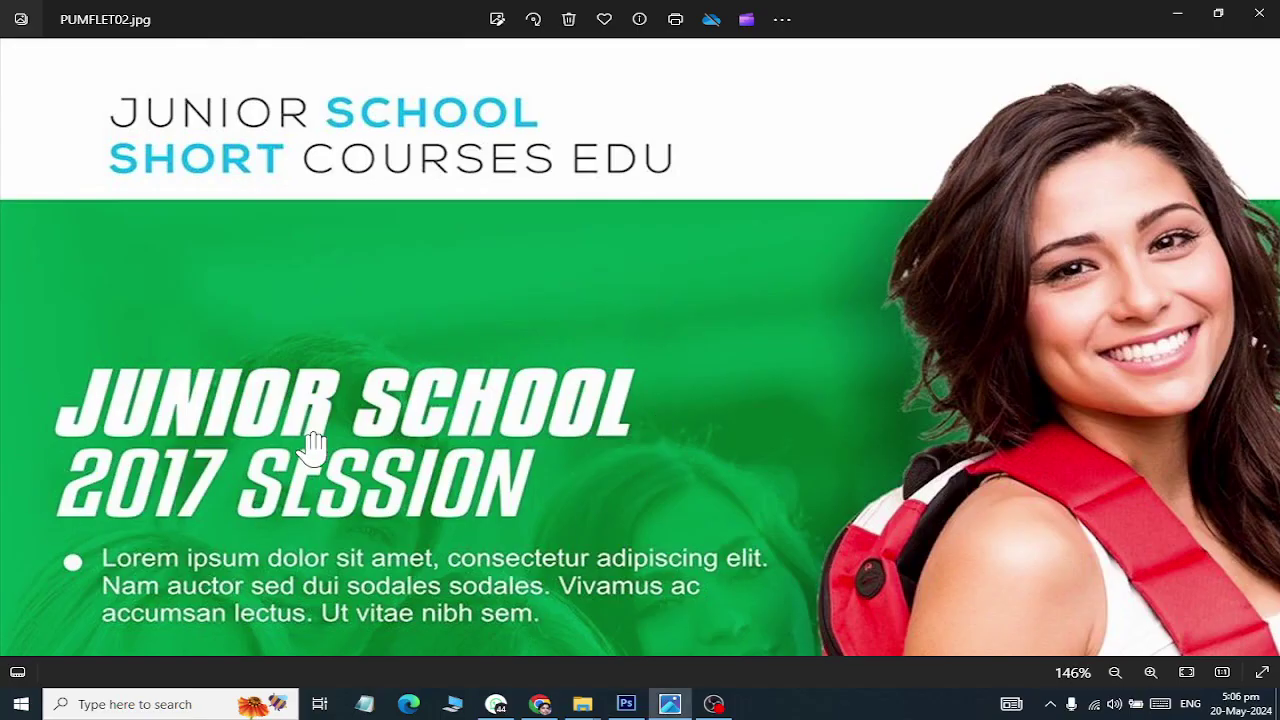
# Step: Zoom out to see the whole PUMFLET02.jpg flyer, then return to Photoshop
pyautogui.scroll(-5, 313, 447)
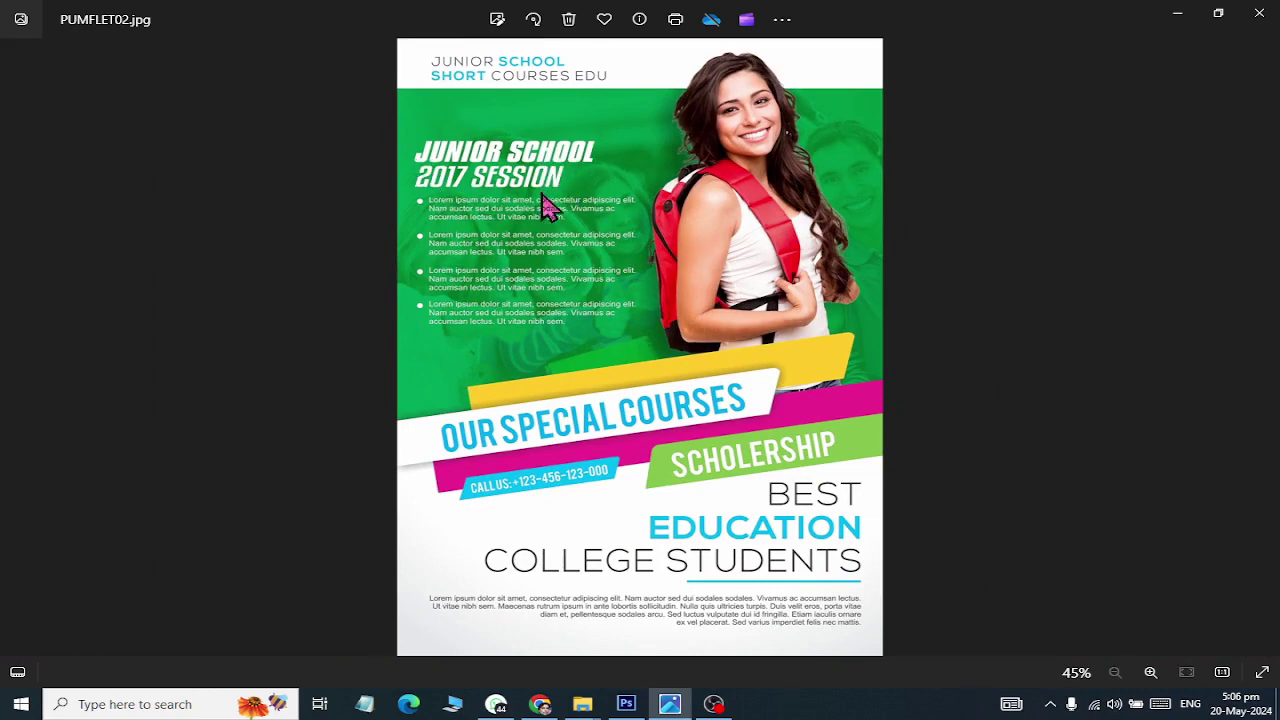
pyautogui.hotkey('alt', 'Tab')
# Step: Type 'ADMISSION OPEN' as new text over the upper left of the photo
pyautogui.scroll(4, 413, 250)
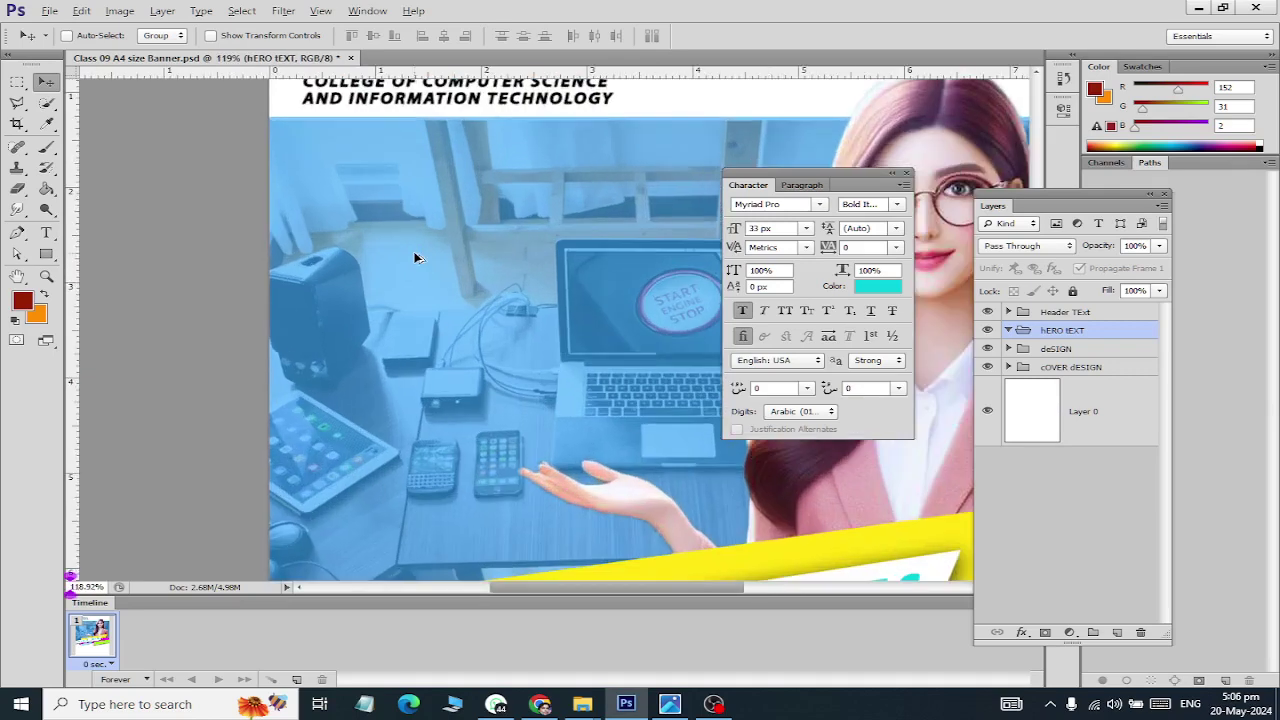
pyautogui.scroll(2, 414, 263)
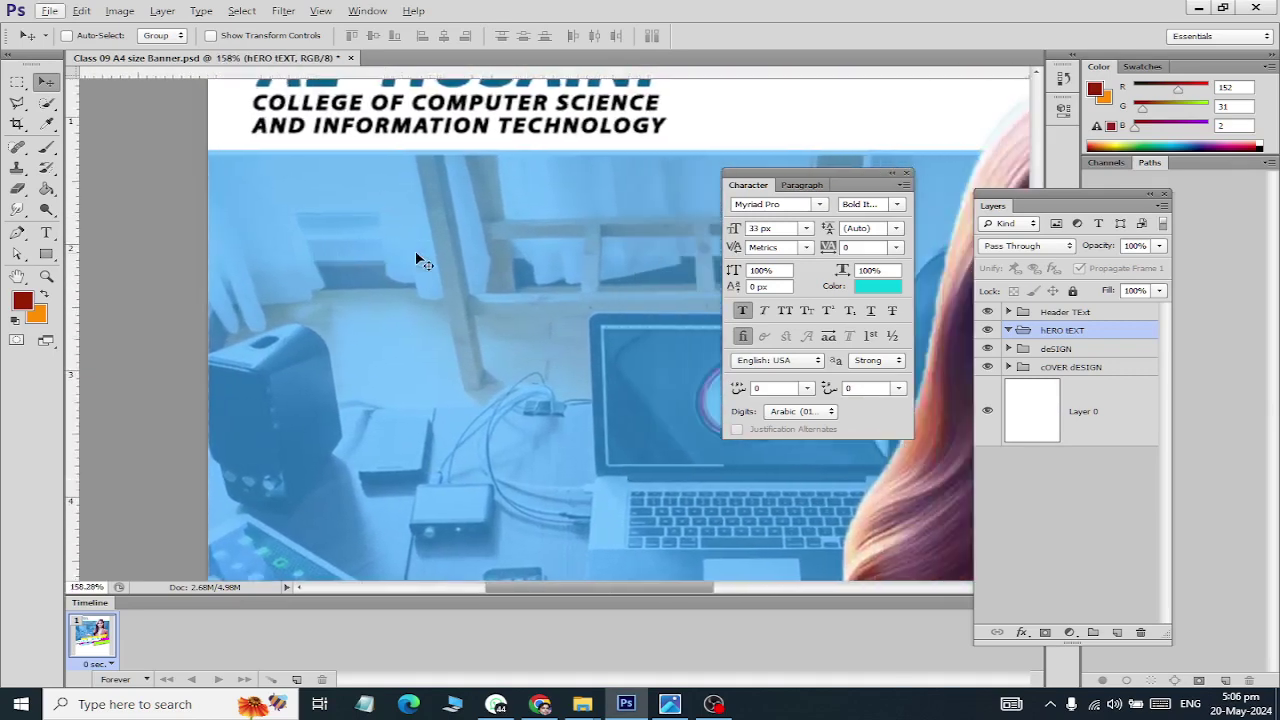
pyautogui.hscroll(3, 420, 263)
pyautogui.scroll(-1, 223, 230)
pyautogui.scroll(1, 223, 227)
pyautogui.scroll(1, 223, 227)
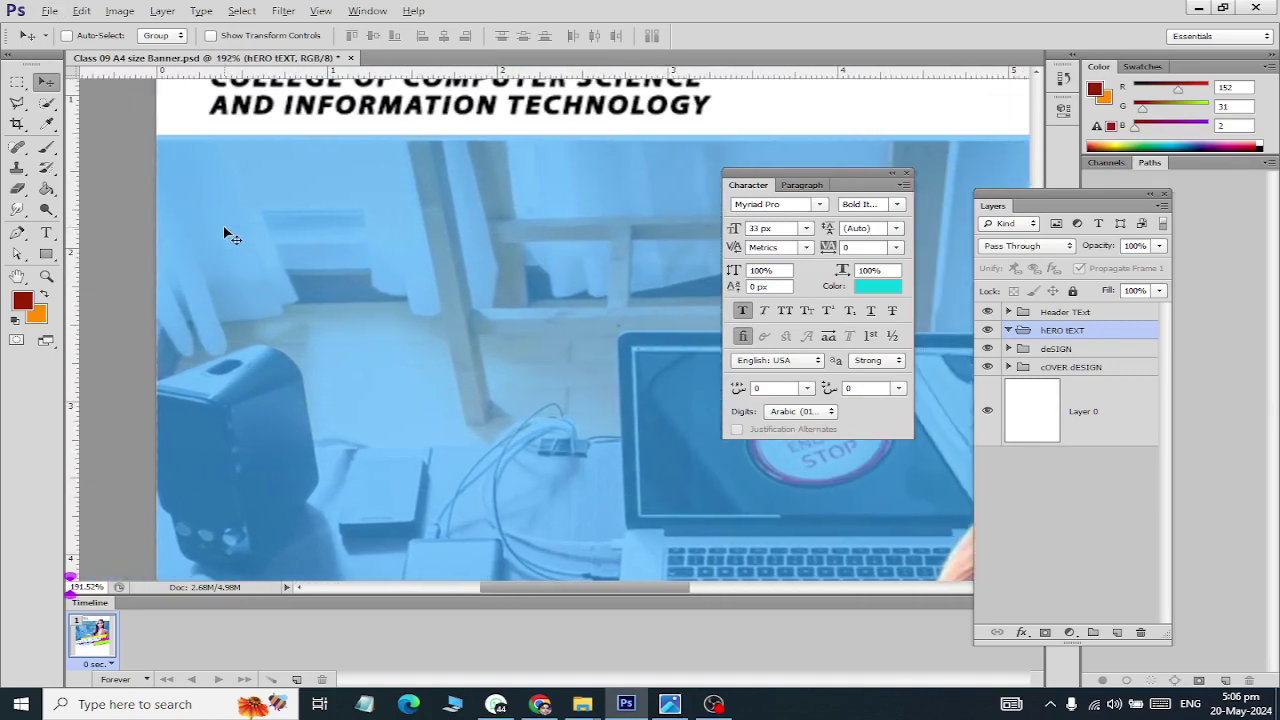
pyautogui.scroll(1, 230, 226)
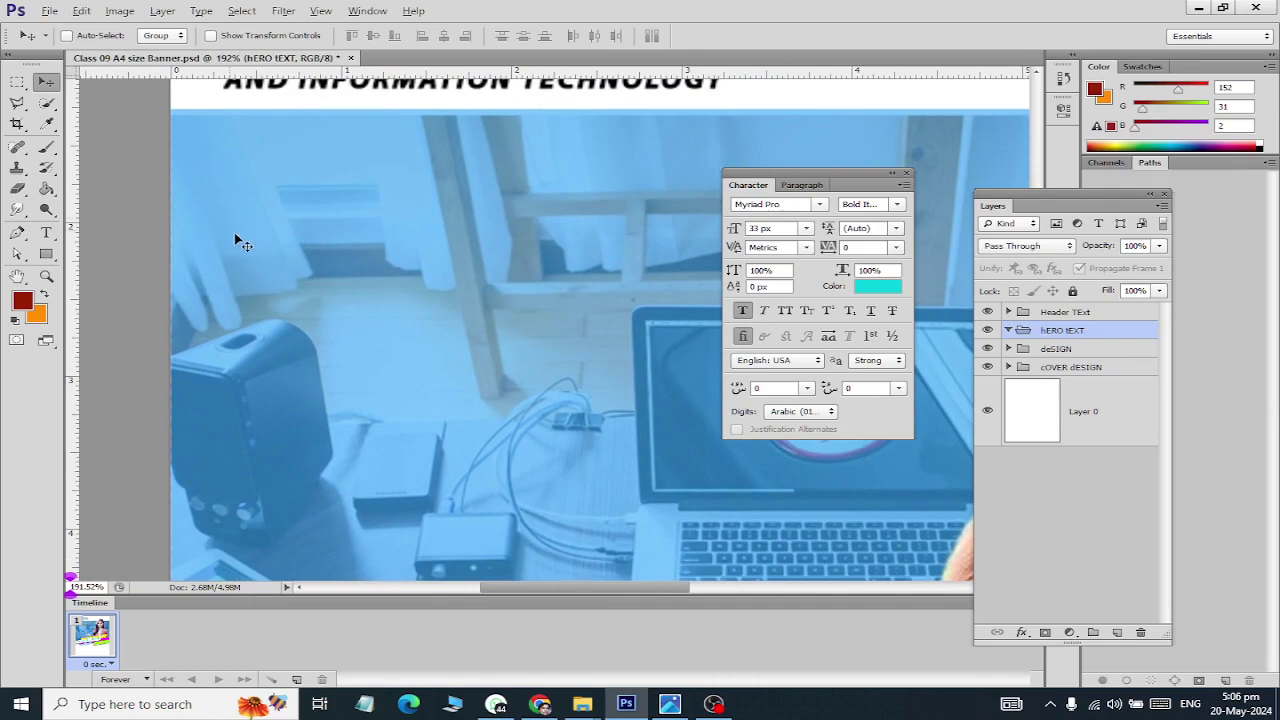
pyautogui.click(46, 232)
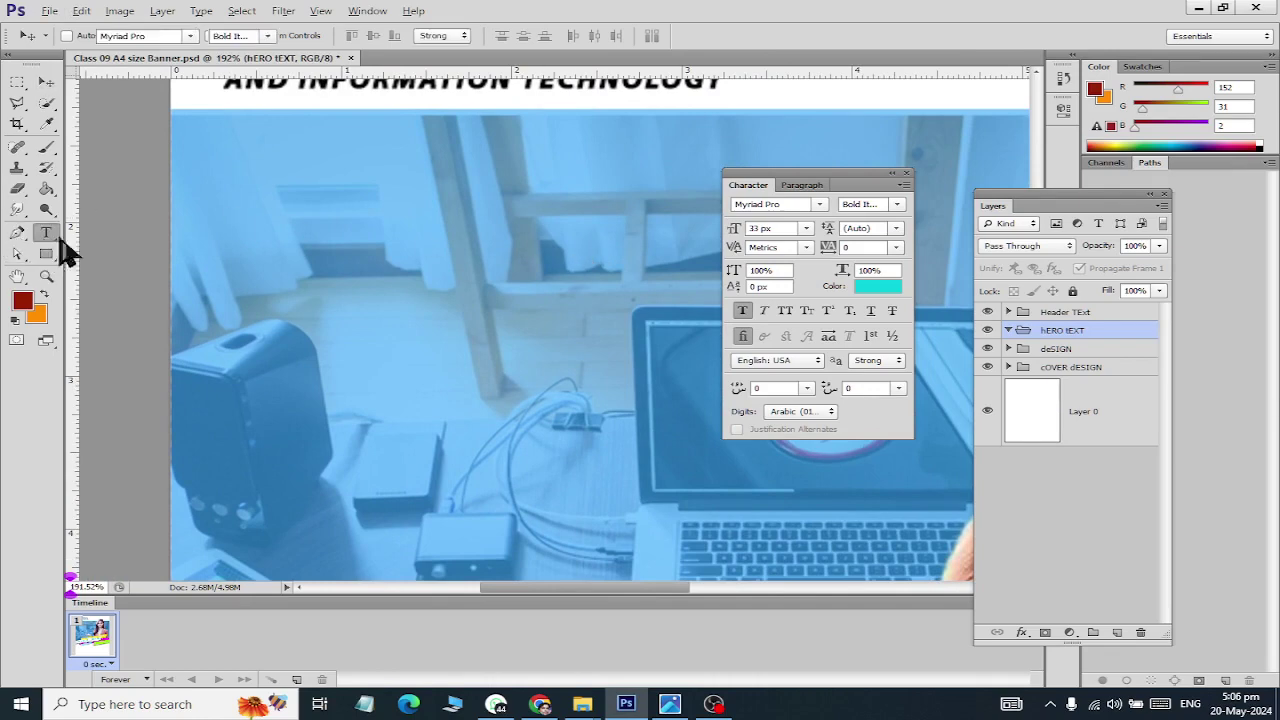
pyautogui.click(272, 231)
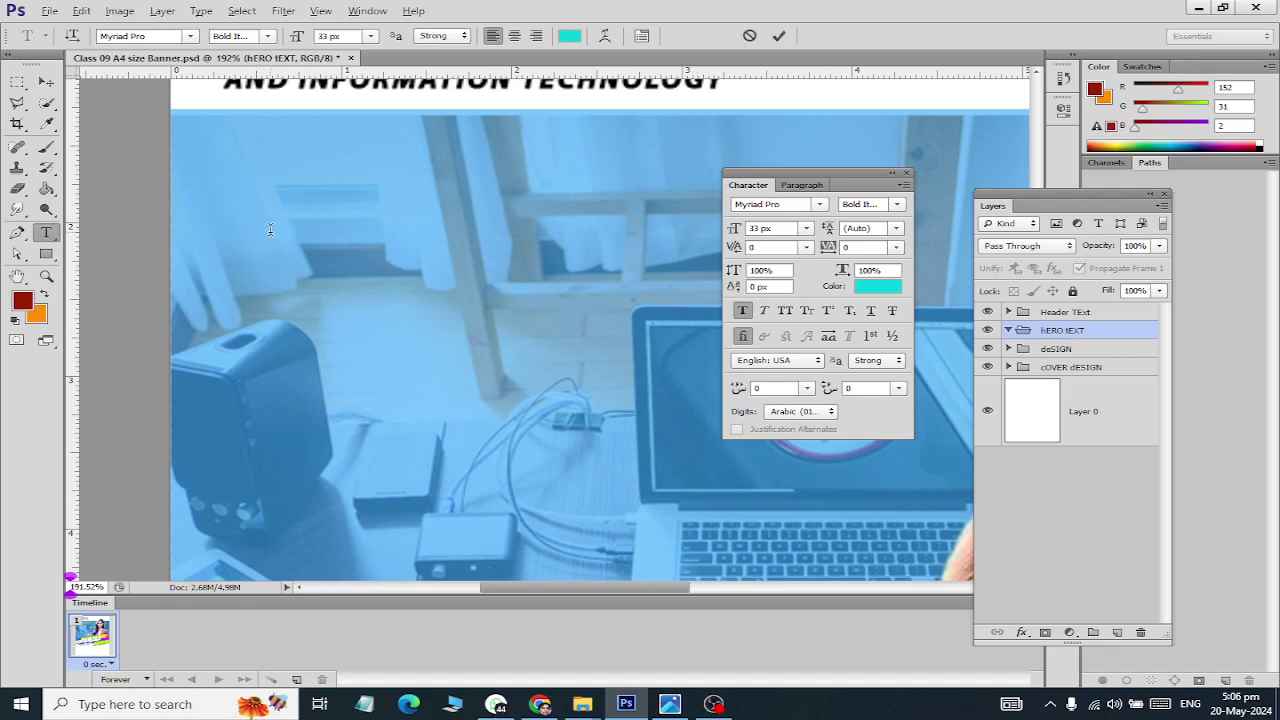
pyautogui.write('ADMISSION')
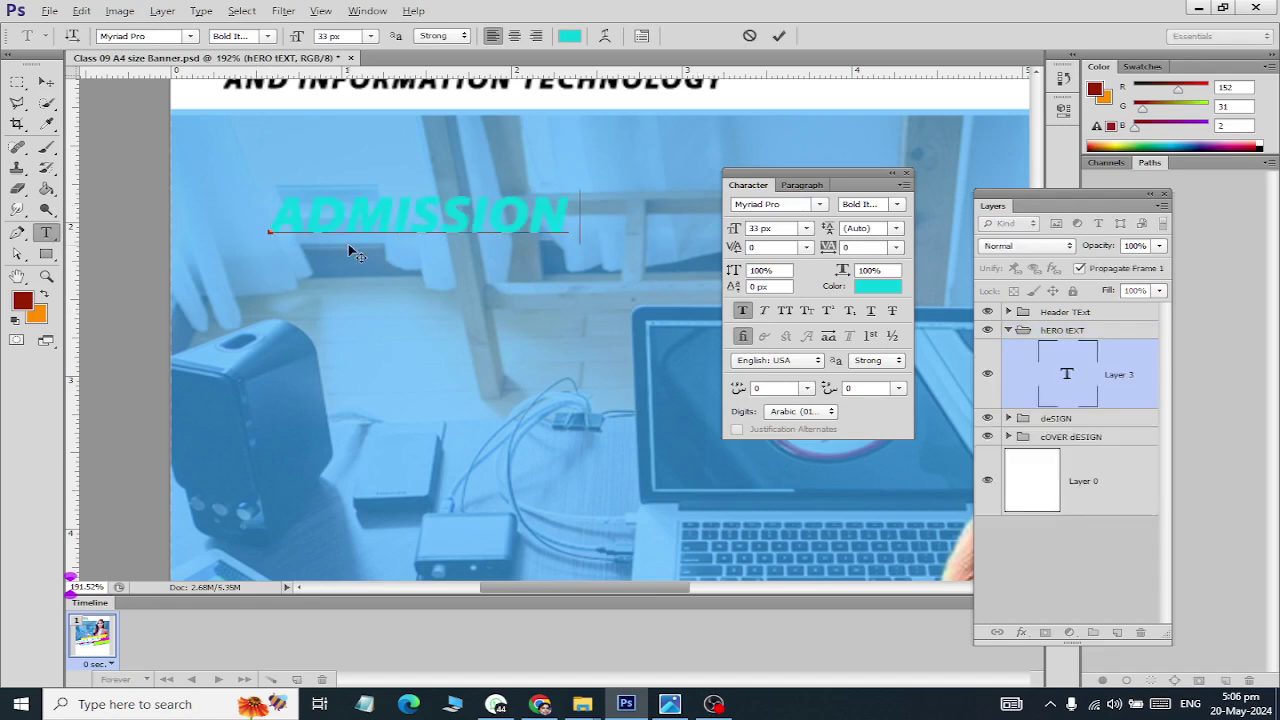
pyautogui.write(' OPEN')
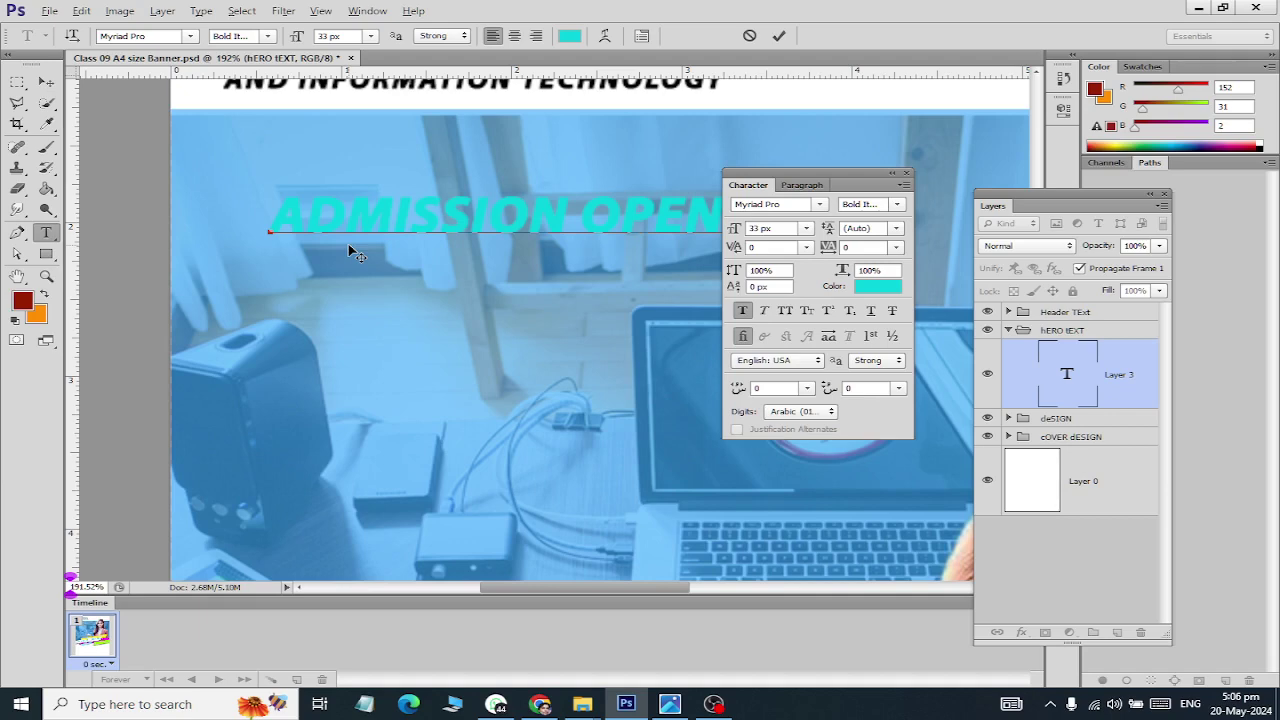
# Step: Make ADMISSION OPEN white (ffffff) and move it toward the photo's left edge
pyautogui.hotkey('ctrl', 'a')
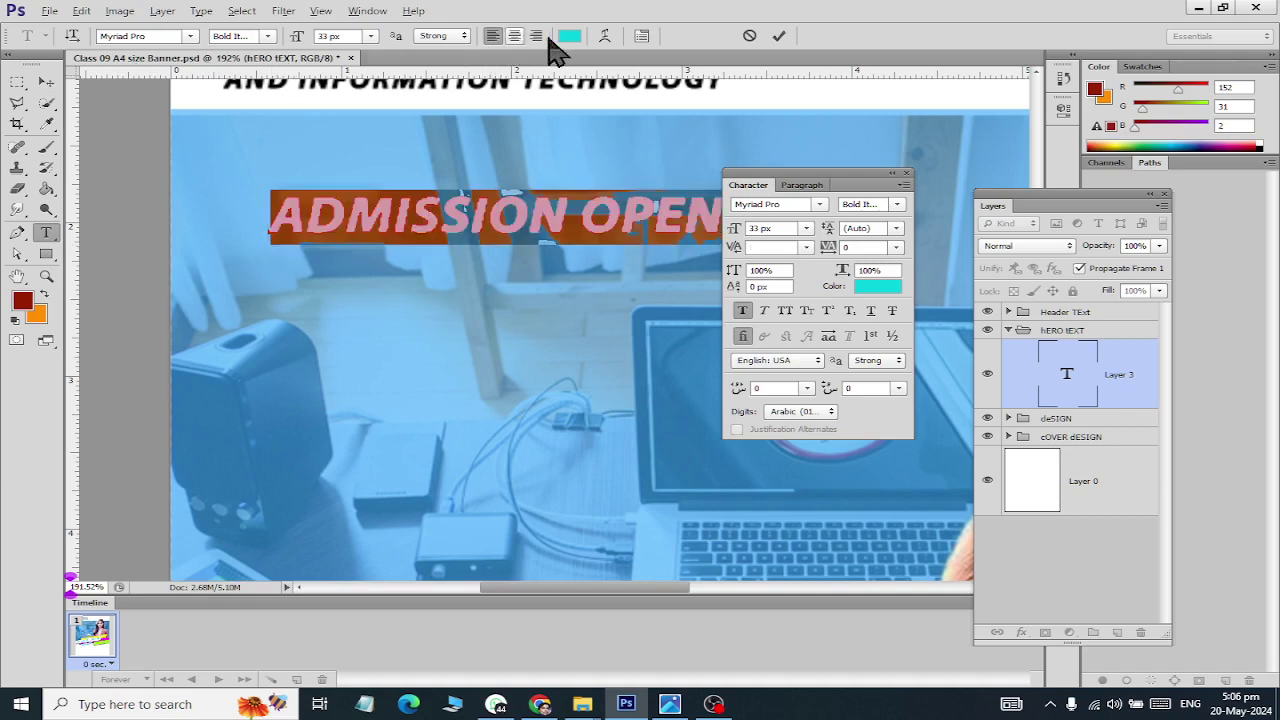
pyautogui.click(568, 36)
pyautogui.click(719, 426)
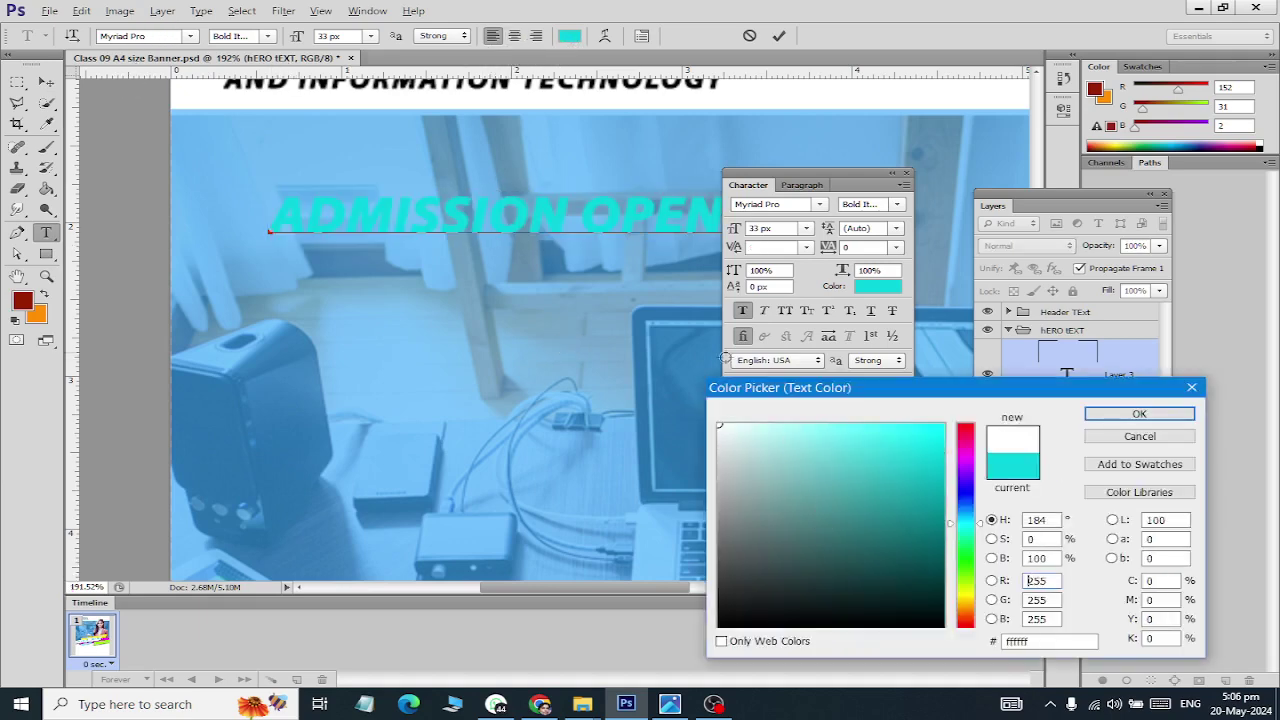
pyautogui.click(1145, 418)
pyautogui.click(46, 81)
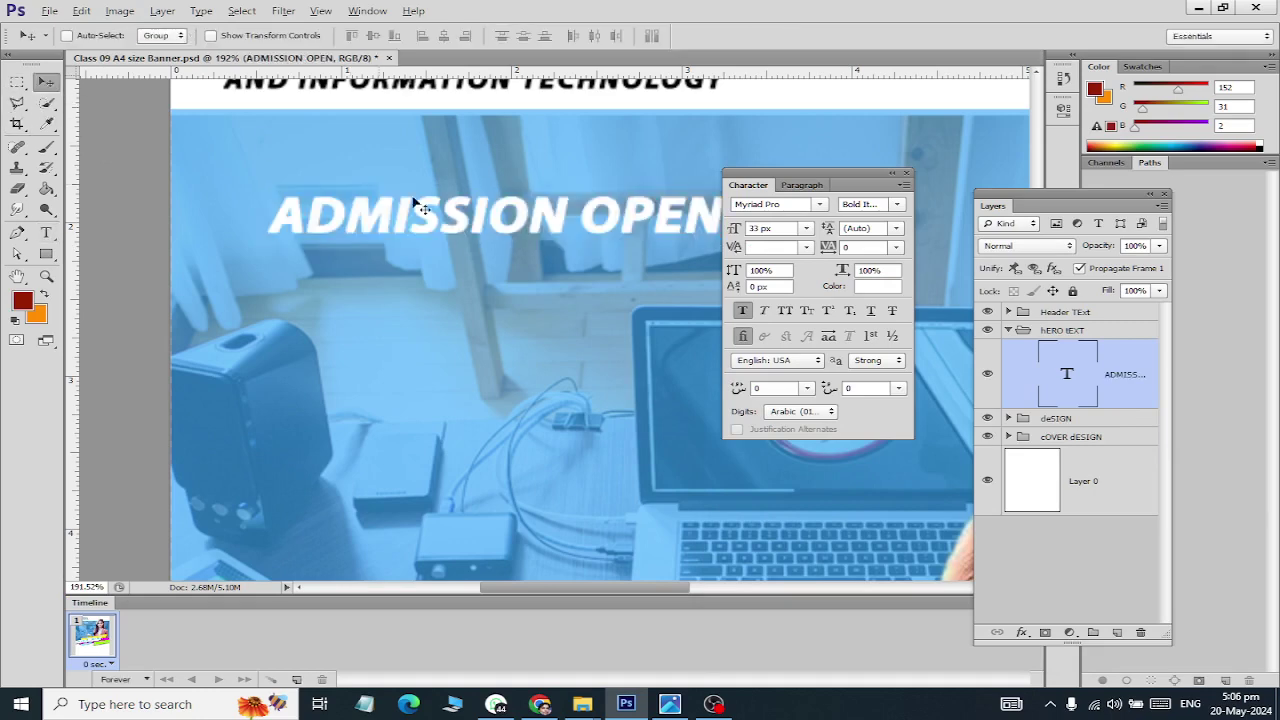
pyautogui.moveTo(490, 222)
pyautogui.mouseDown()
pyautogui.moveTo(418, 227)
pyautogui.moveTo(413, 207)
pyautogui.mouseUp()
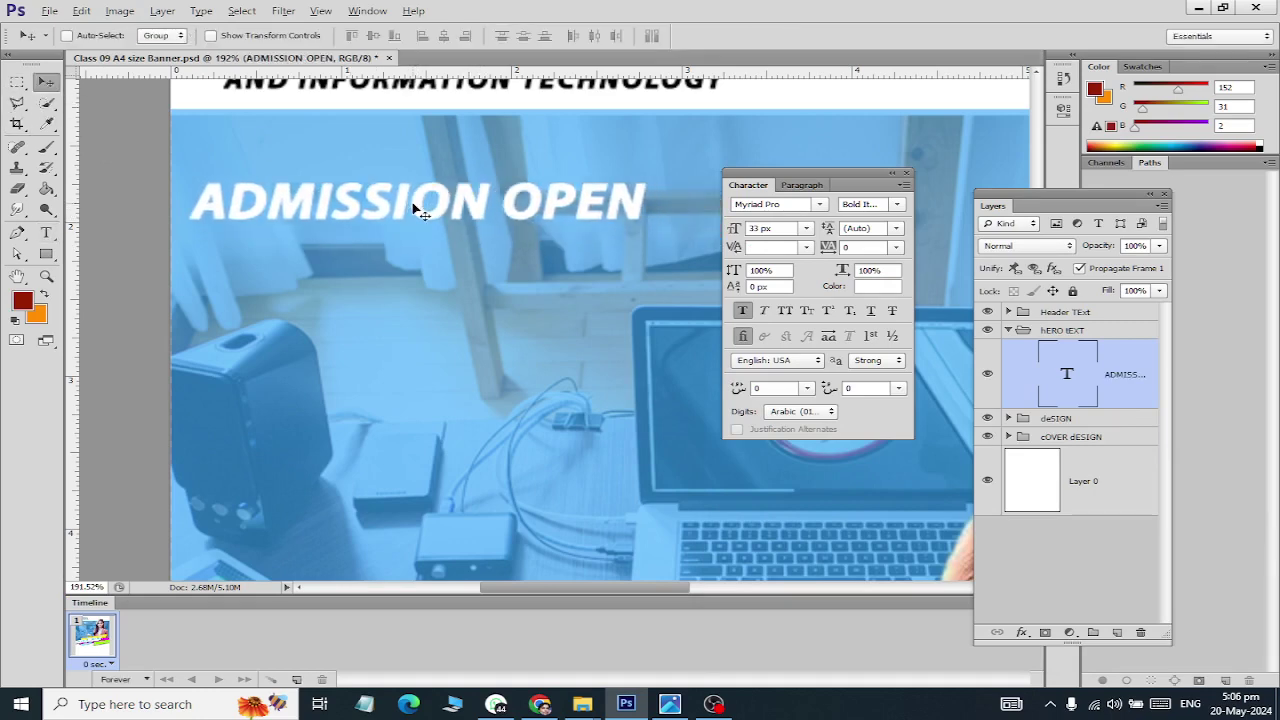
pyautogui.click(46, 233)
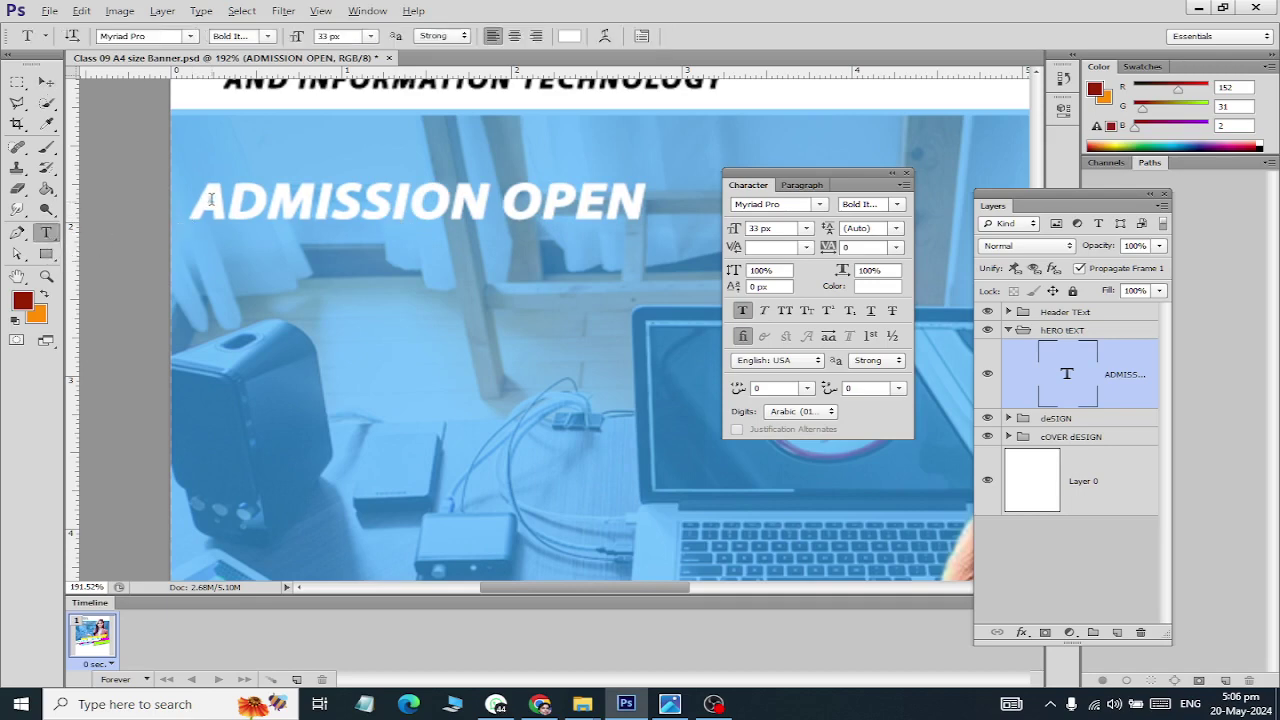
pyautogui.click(46, 81)
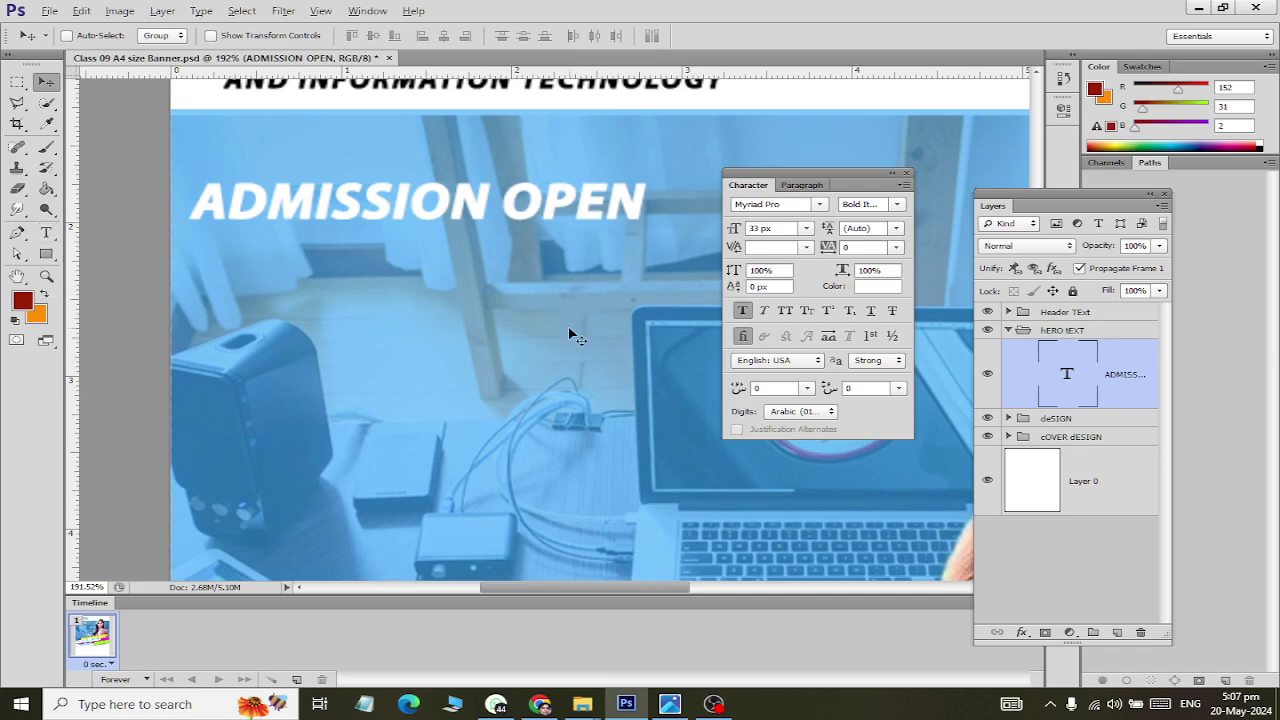
# Step: Duplicate the ADMISSION OPEN layer below the original and retype it as '2024 SESSION'
pyautogui.hotkey('ctrl', 'j')
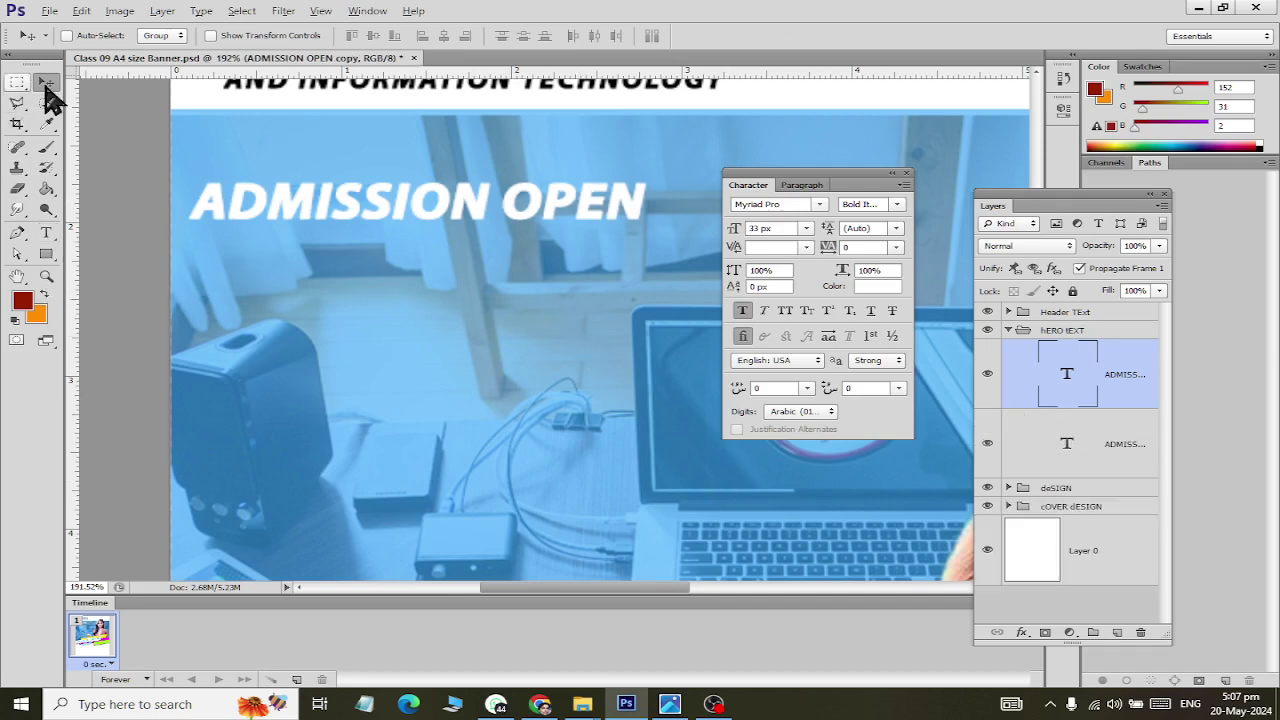
pyautogui.moveTo(399, 226)
pyautogui.mouseDown()
pyautogui.moveTo(388, 280)
pyautogui.moveTo(382, 266)
pyautogui.mouseUp()
pyautogui.click(46, 232)
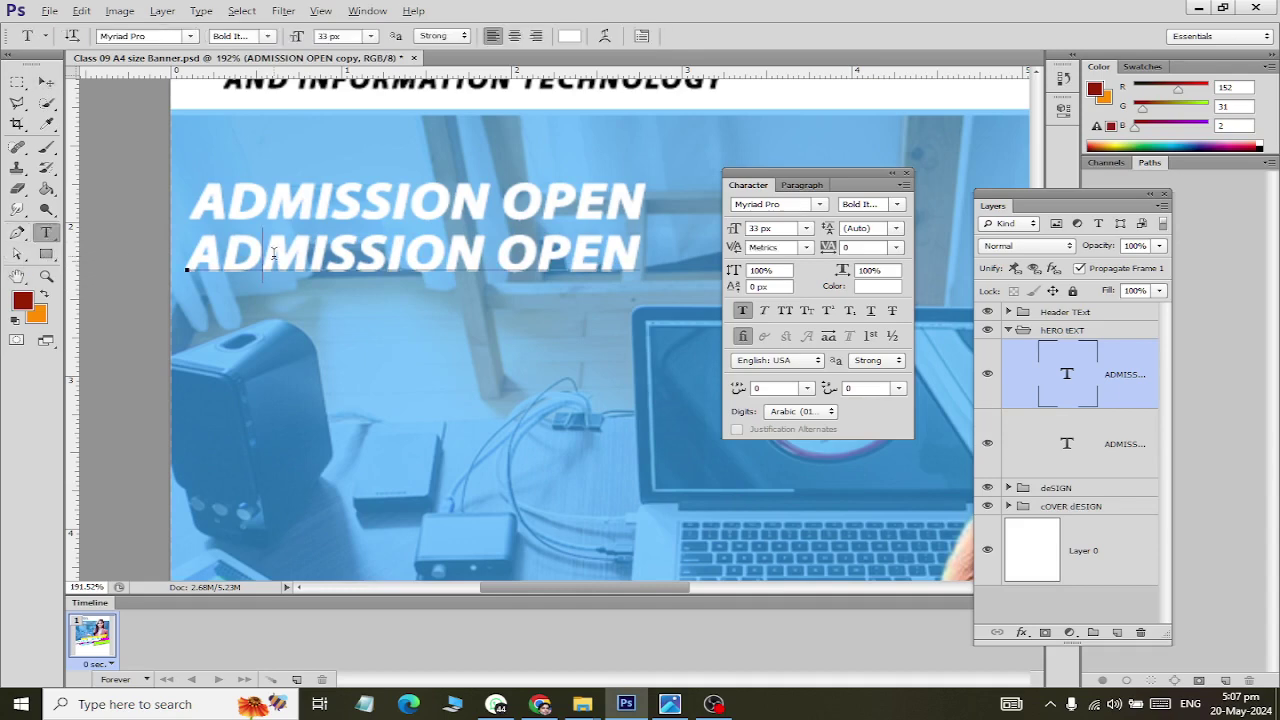
pyautogui.moveTo(188, 255); pyautogui.dragTo(638, 255)
pyautogui.write('202')
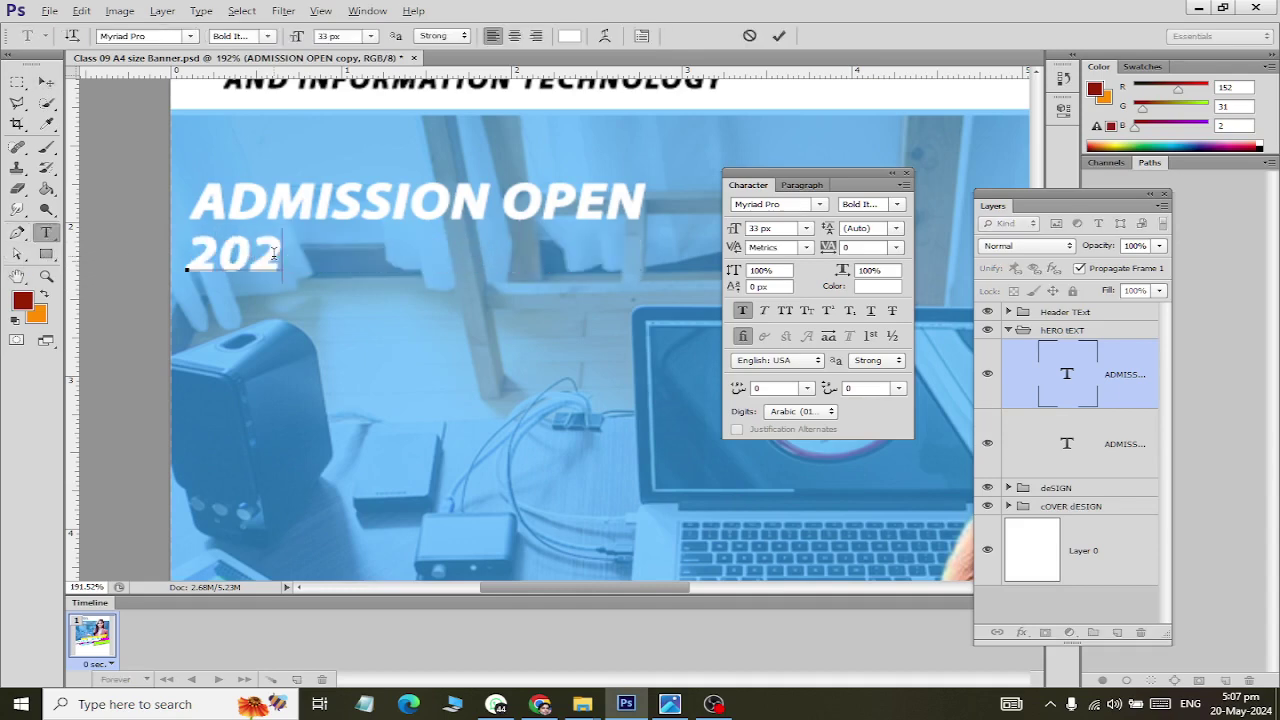
pyautogui.write('4 SESSION')
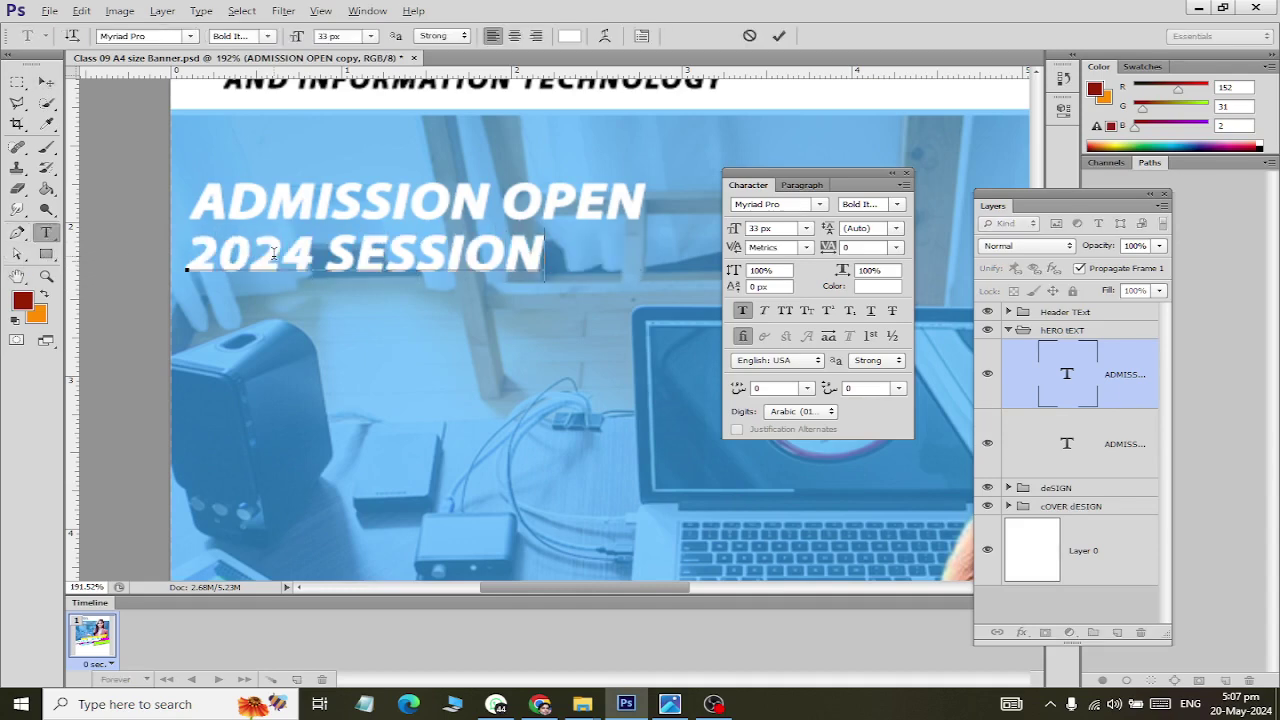
pyautogui.click(46, 81)
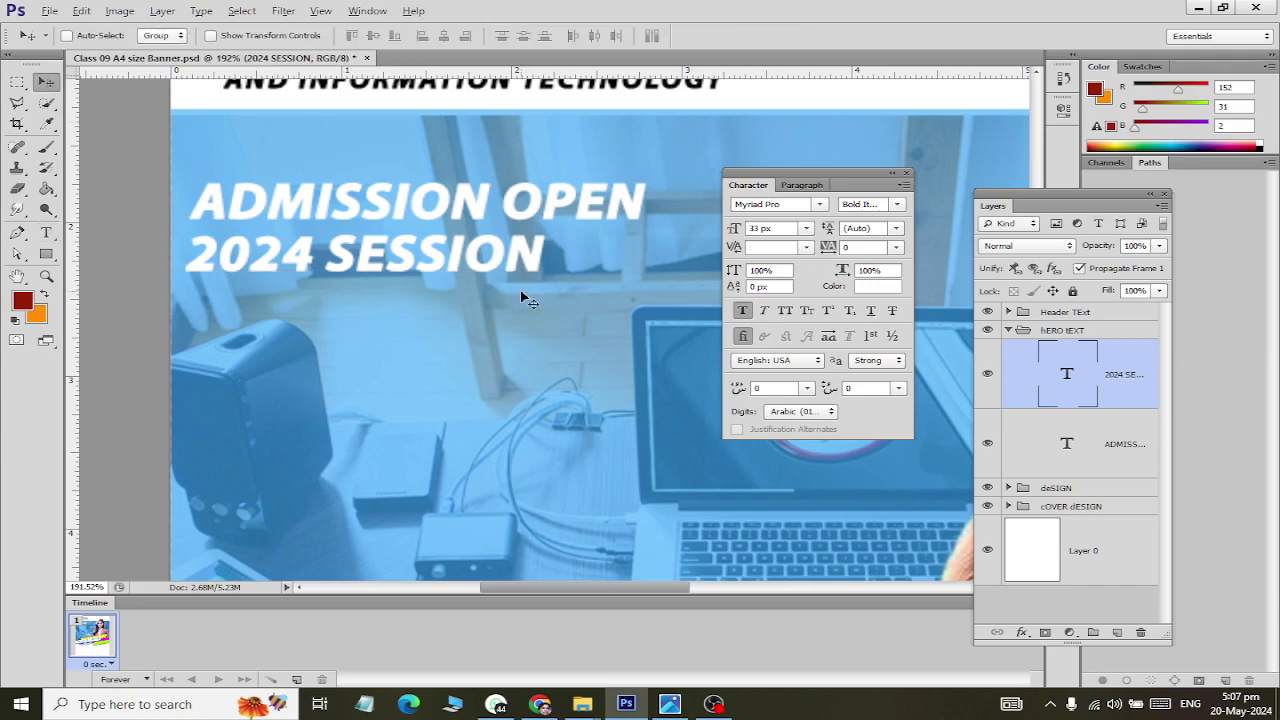
# Step: Try Old English Text and Onyx fonts on ADMISSION OPEN, making it italic
pyautogui.click(46, 232)
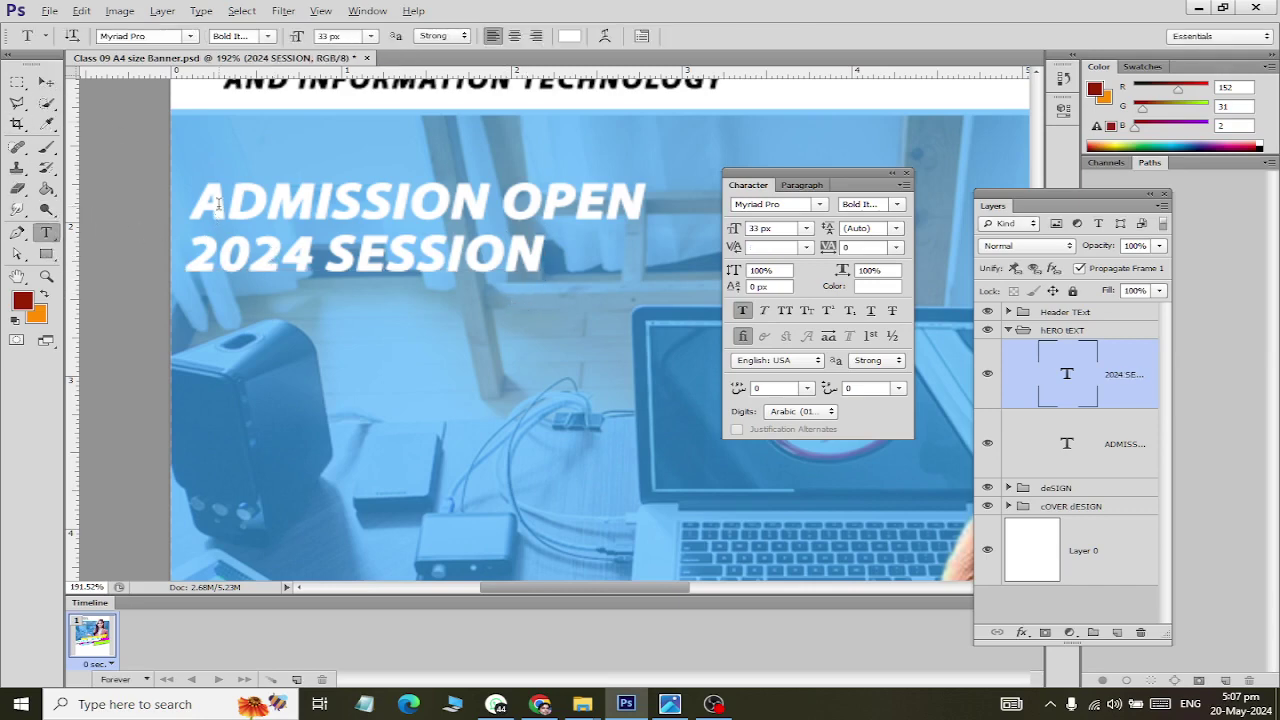
pyautogui.moveTo(192, 200); pyautogui.dragTo(645, 205)
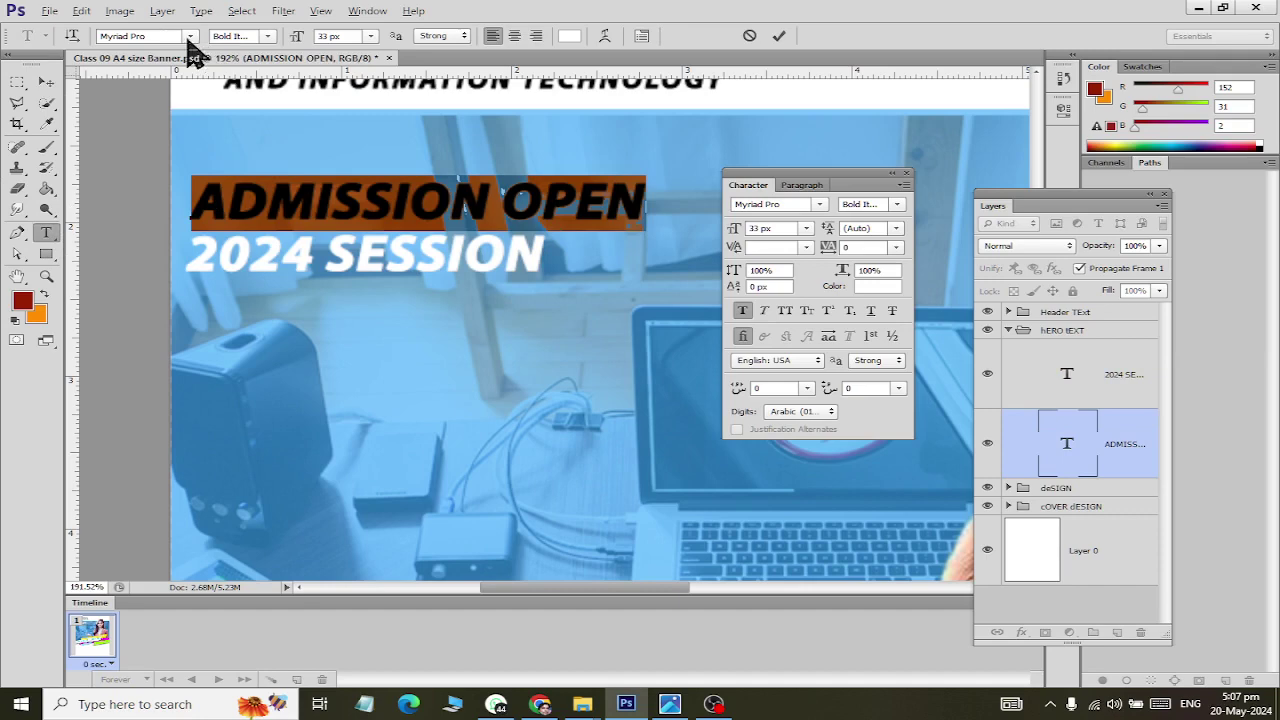
pyautogui.click(822, 205)
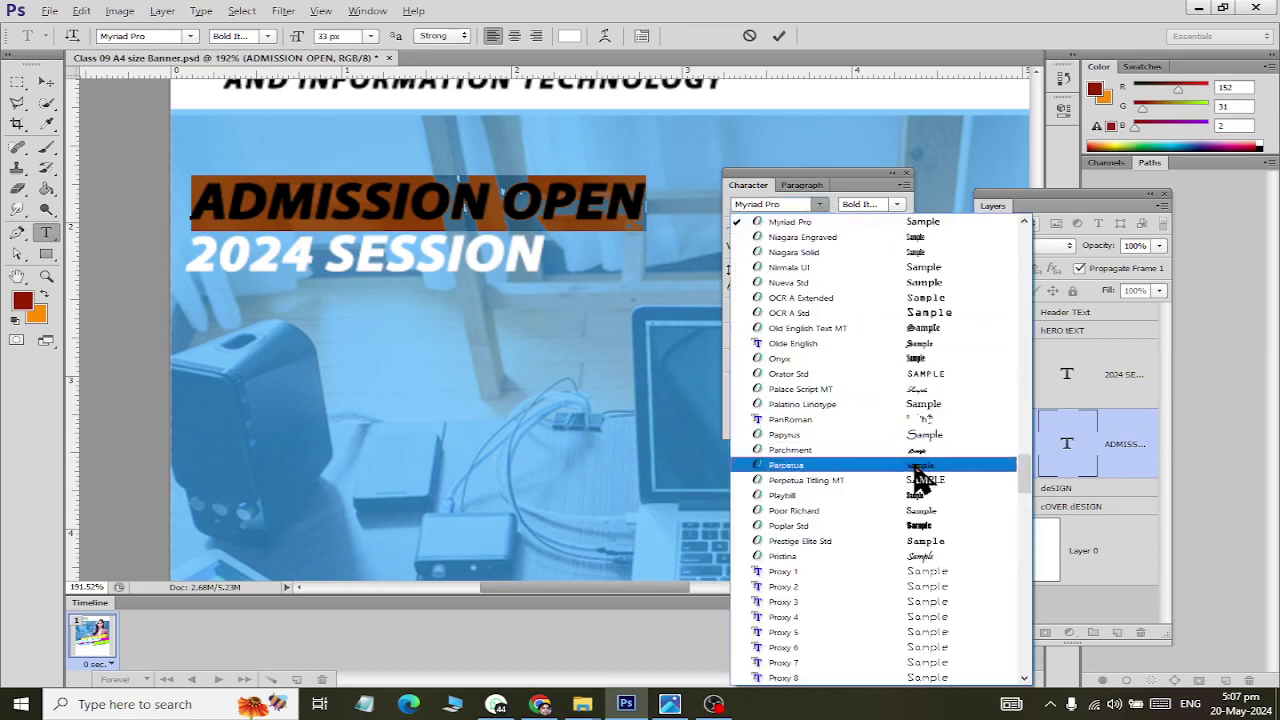
pyautogui.click(929, 334)
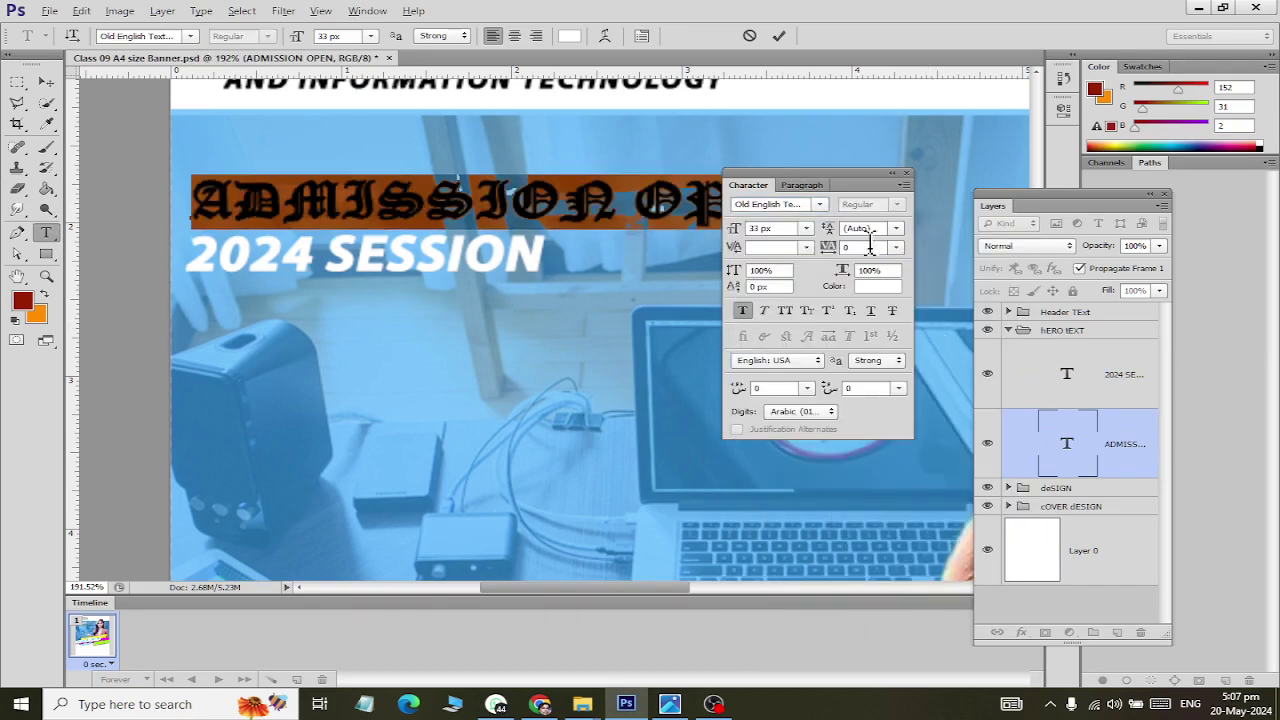
pyautogui.click(819, 204)
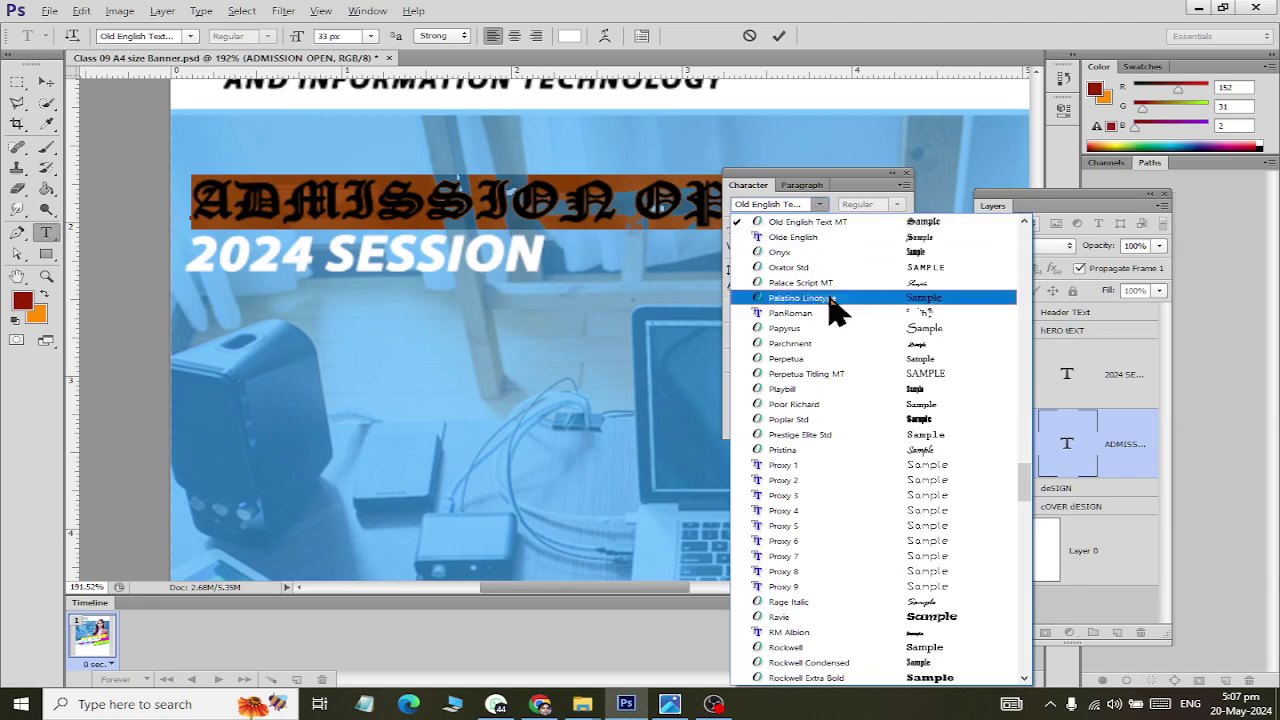
pyautogui.click(895, 262)
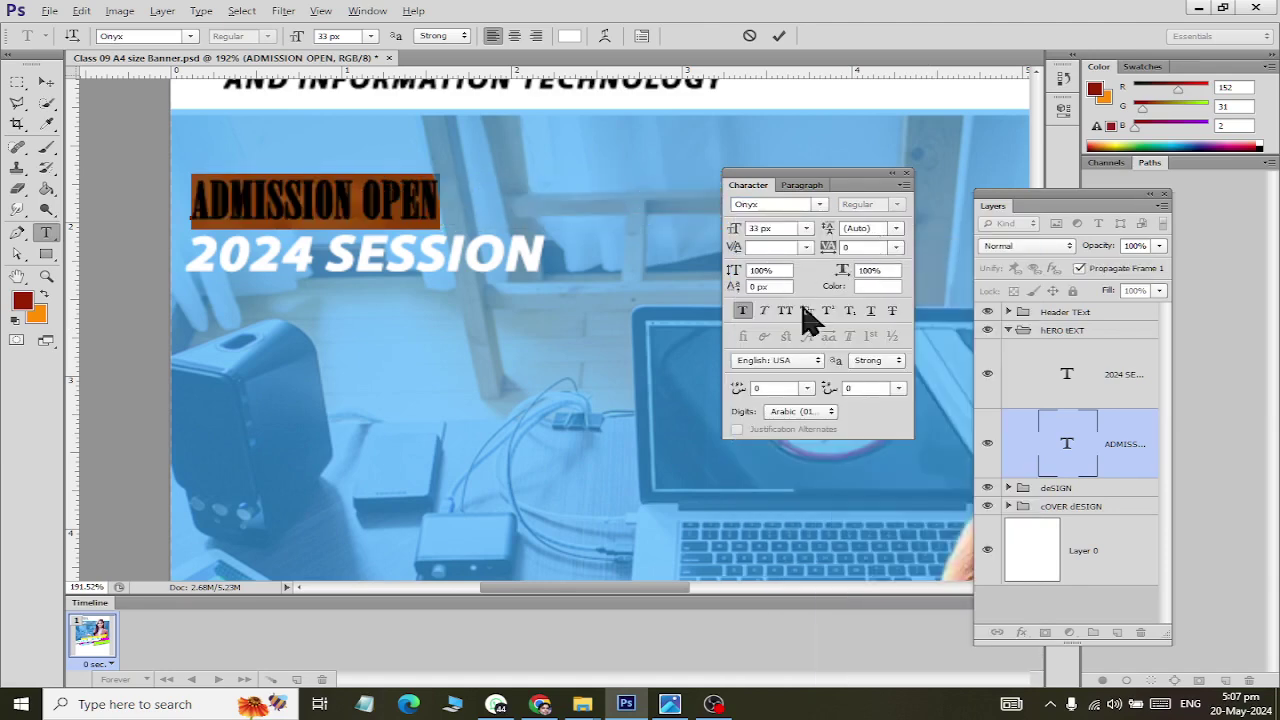
pyautogui.click(764, 311)
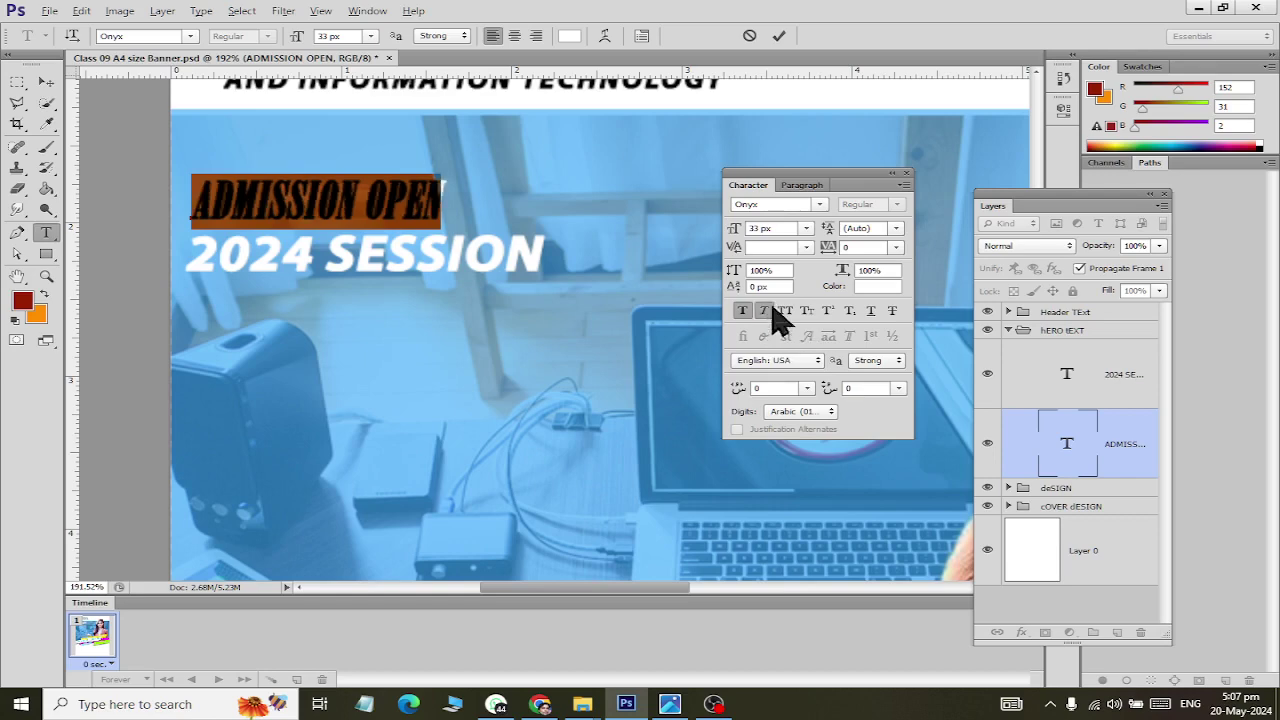
# Step: After trying Ravie, set ADMISSION OPEN to Tw Cen MT Condensed and commit
pyautogui.click(820, 205)
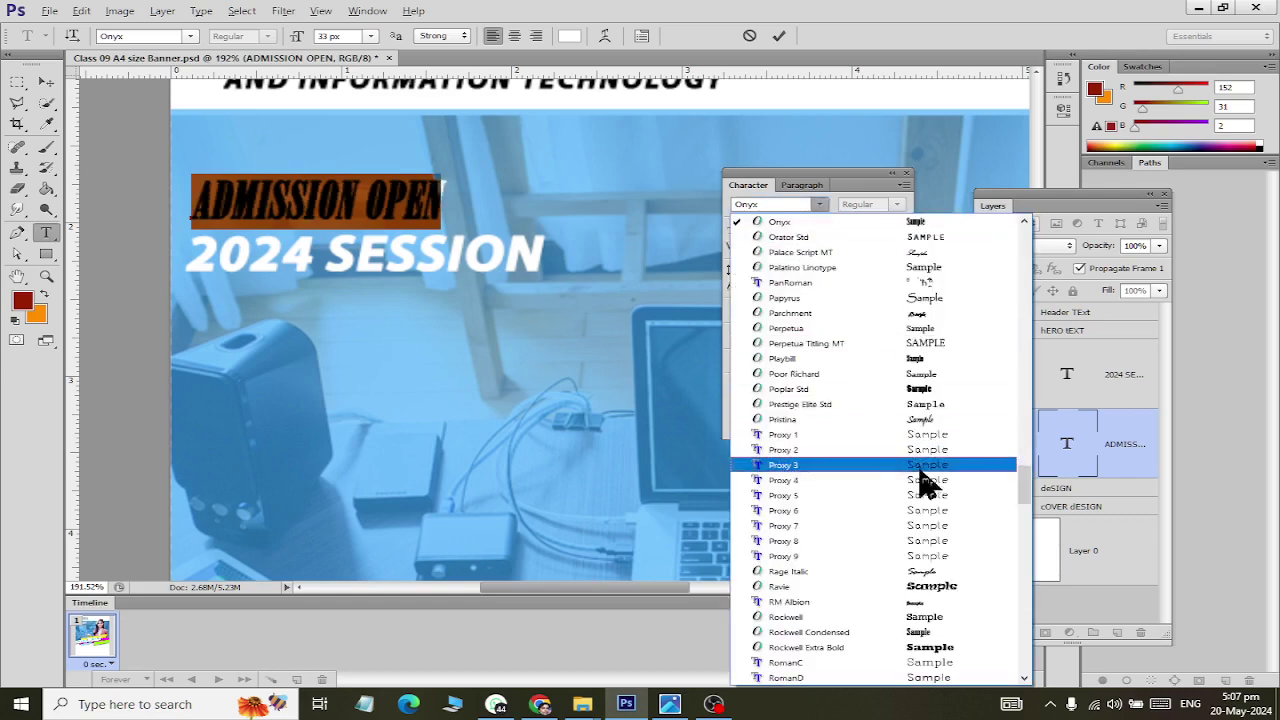
pyautogui.scroll(-3, 1030, 510)
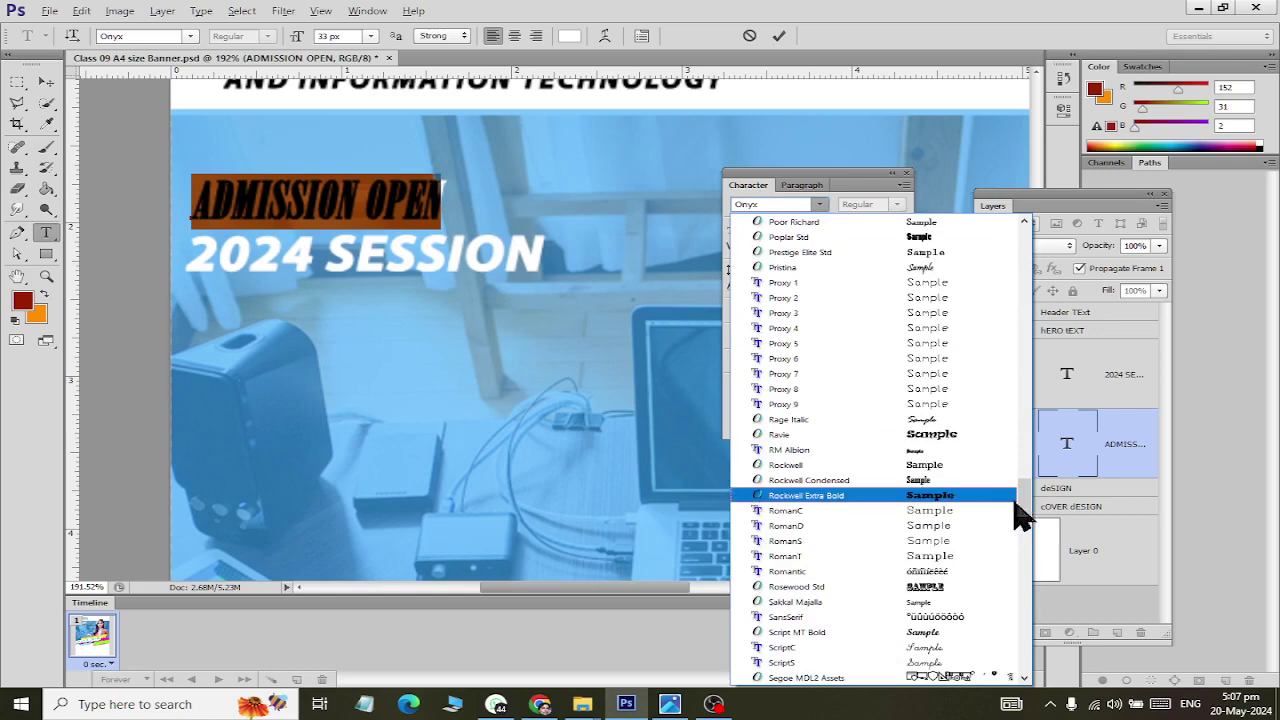
pyautogui.click(966, 450)
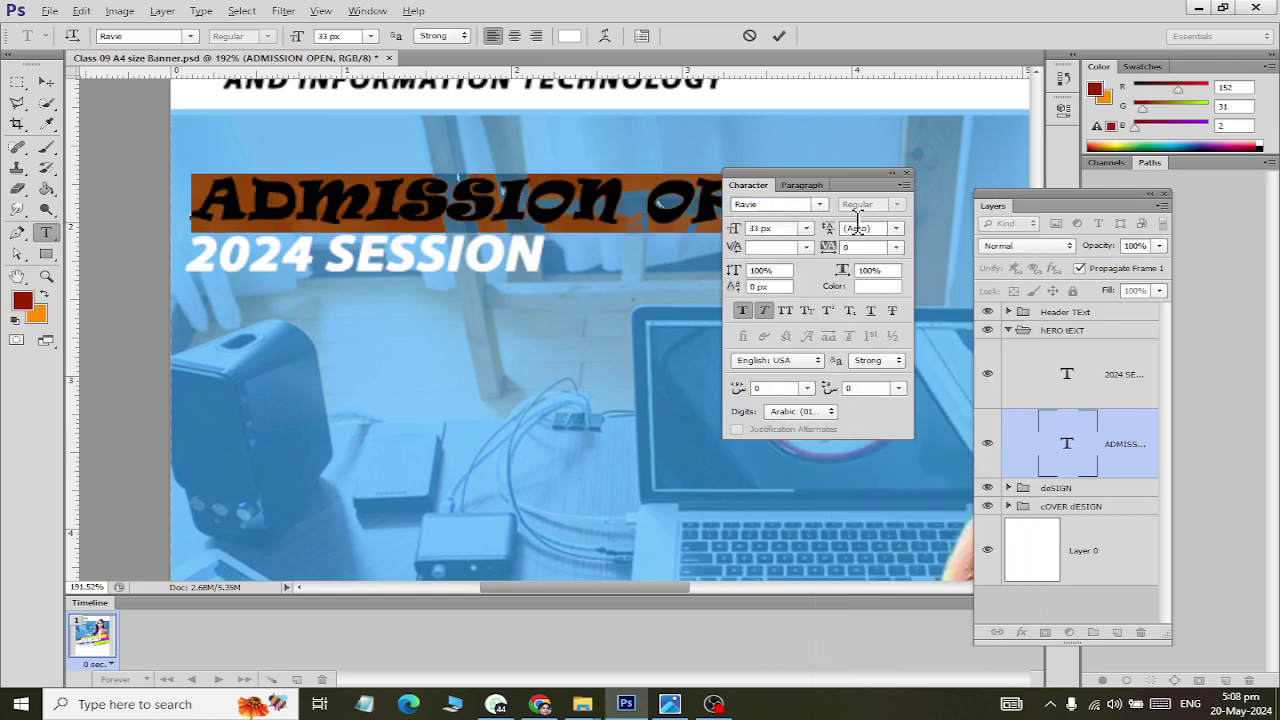
pyautogui.click(820, 204)
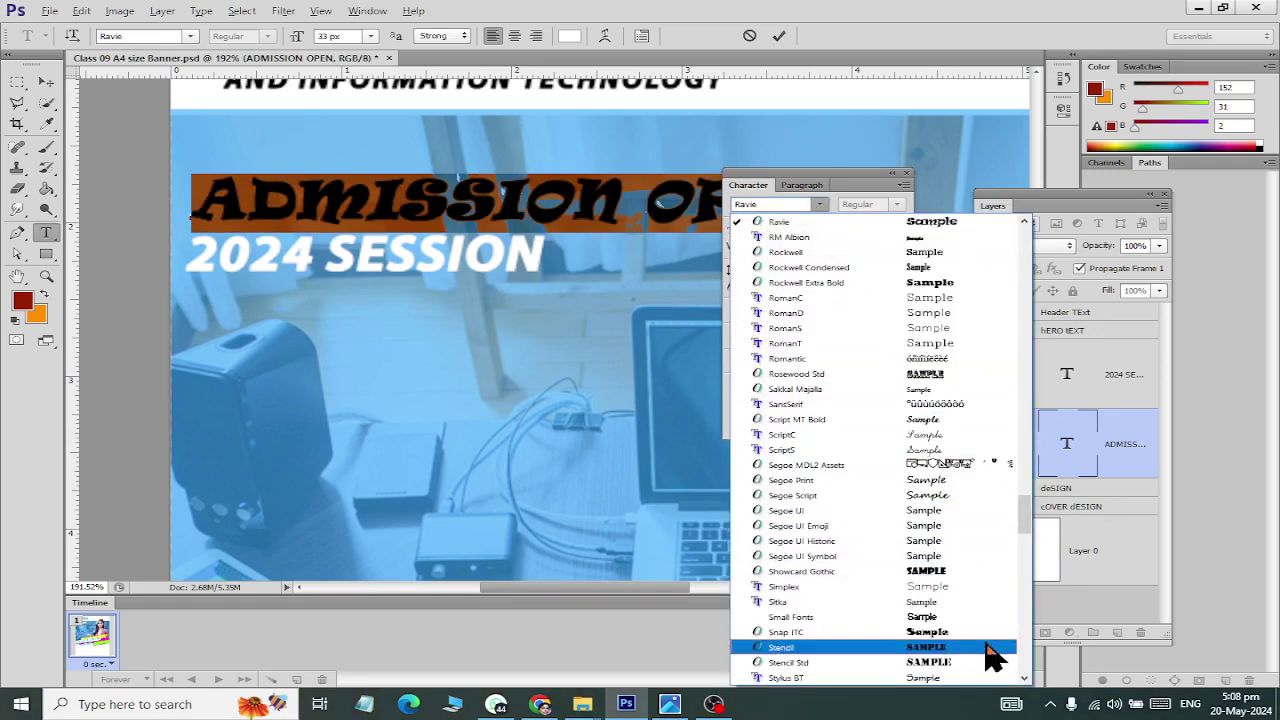
pyautogui.moveTo(1022, 520); pyautogui.dragTo(1028, 585)
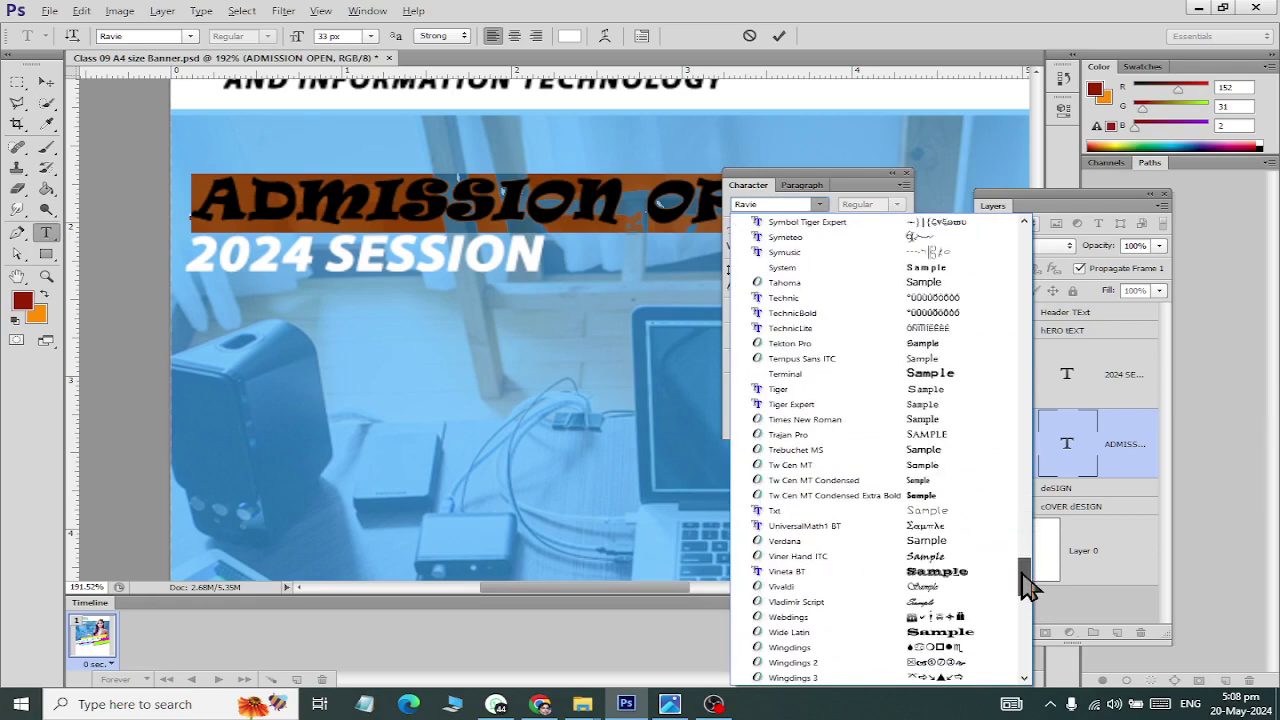
pyautogui.click(969, 497)
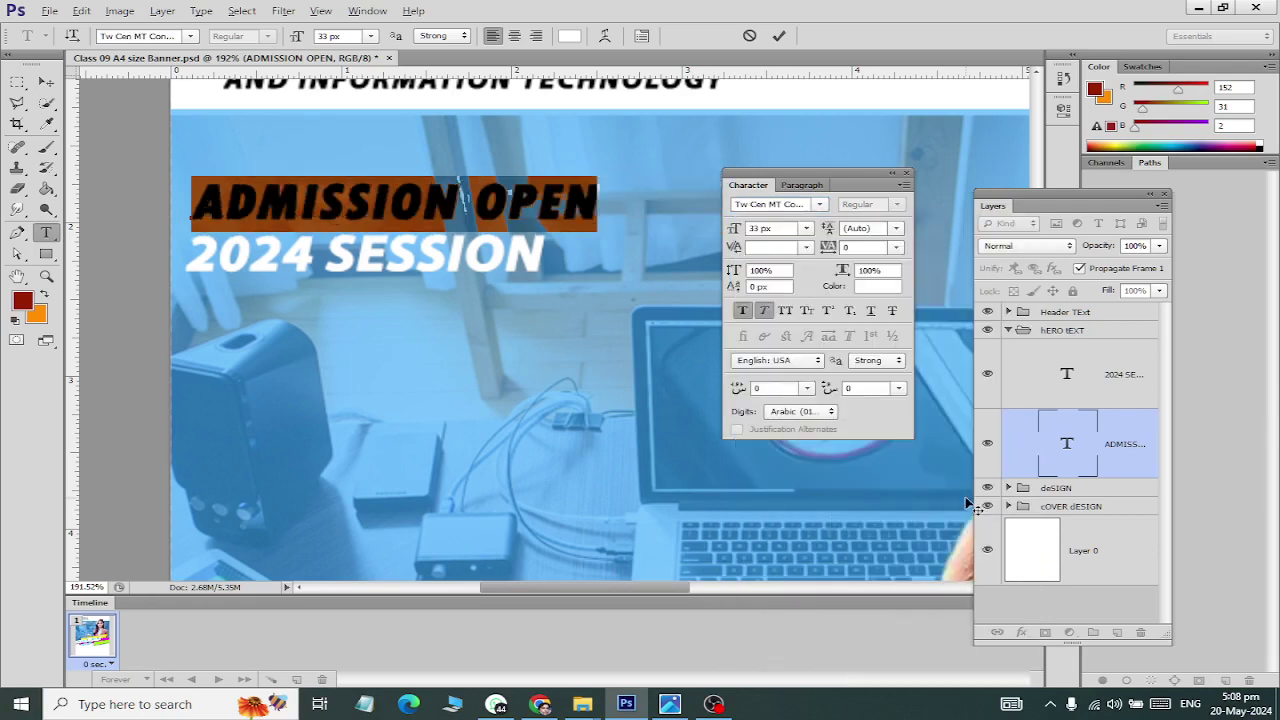
pyautogui.click(46, 81)
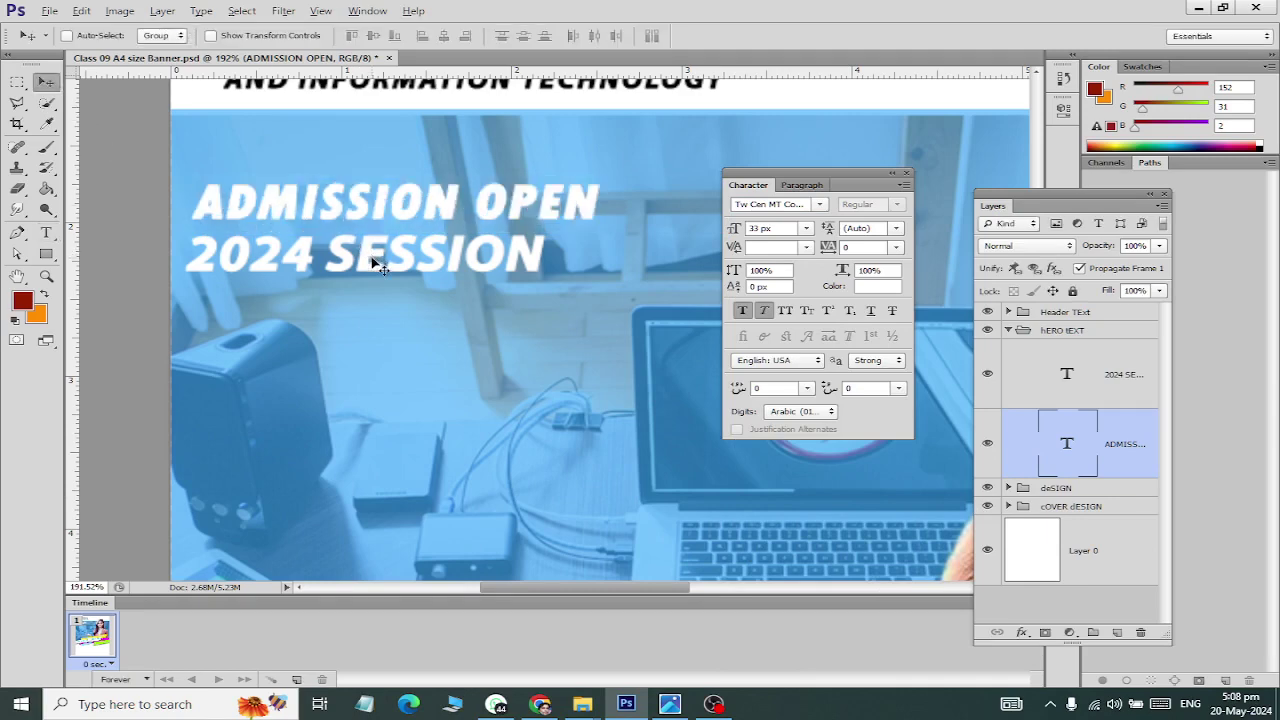
# Step: Stretch the 2024 SESSION text to about 113% width and apply
pyautogui.hotkey('ctrl', 't')
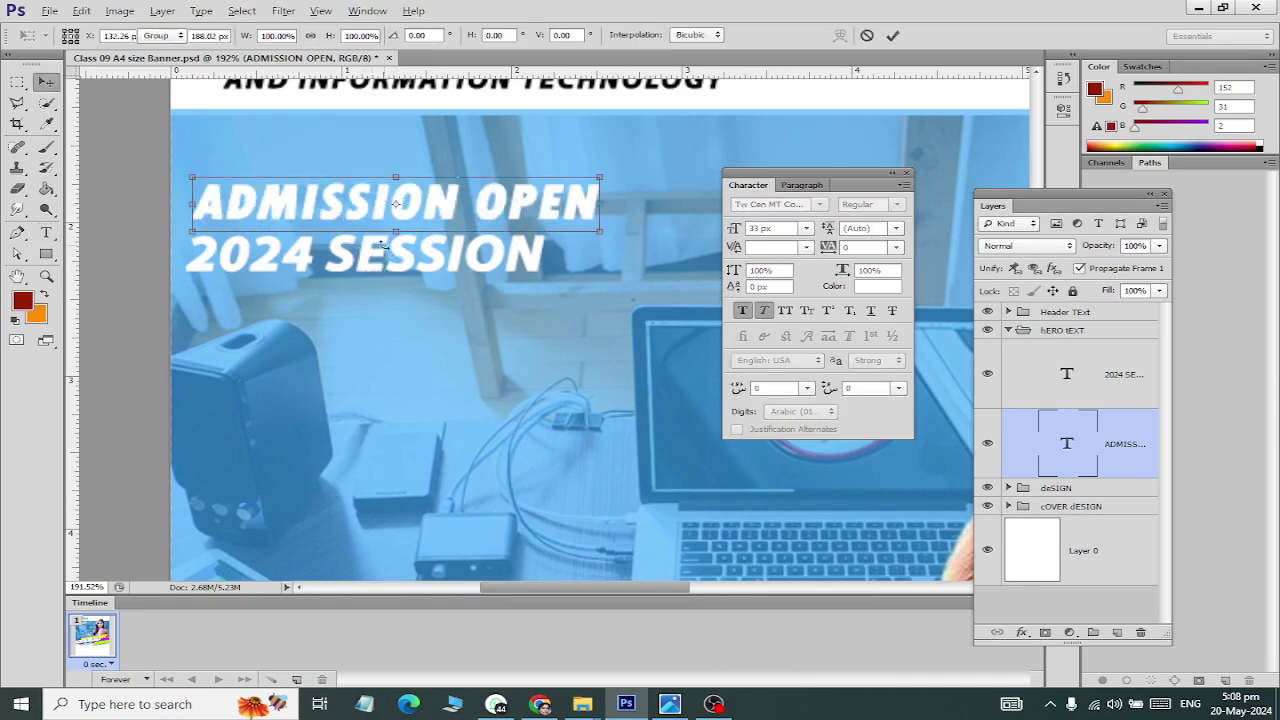
pyautogui.press('Return')
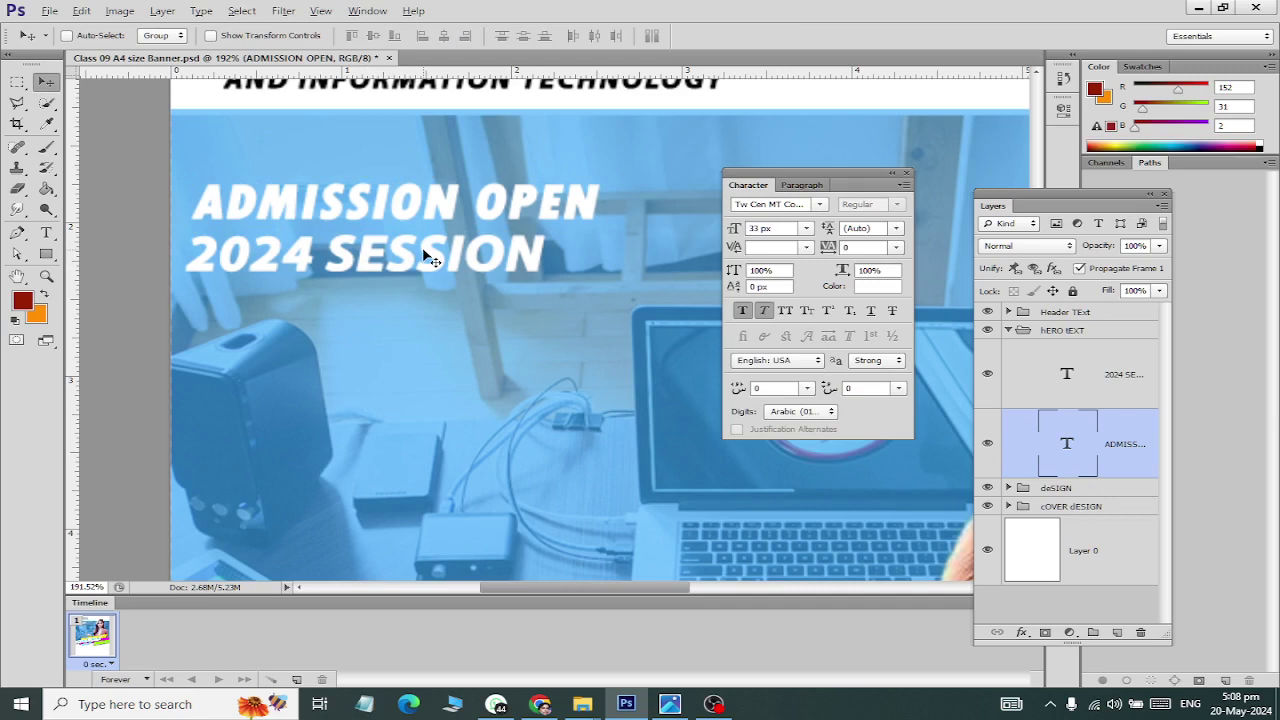
pyautogui.click(1143, 374)
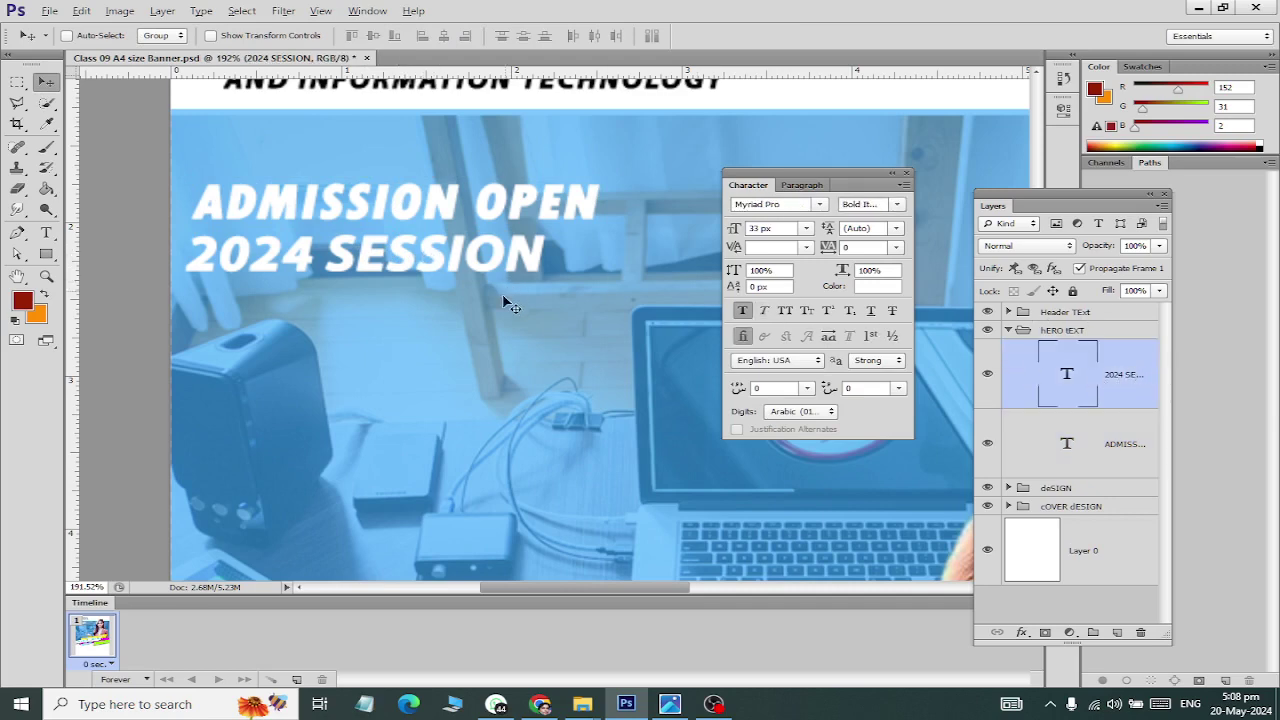
pyautogui.hotkey('ctrl', 't')
pyautogui.moveTo(546, 284); pyautogui.dragTo(577, 287)
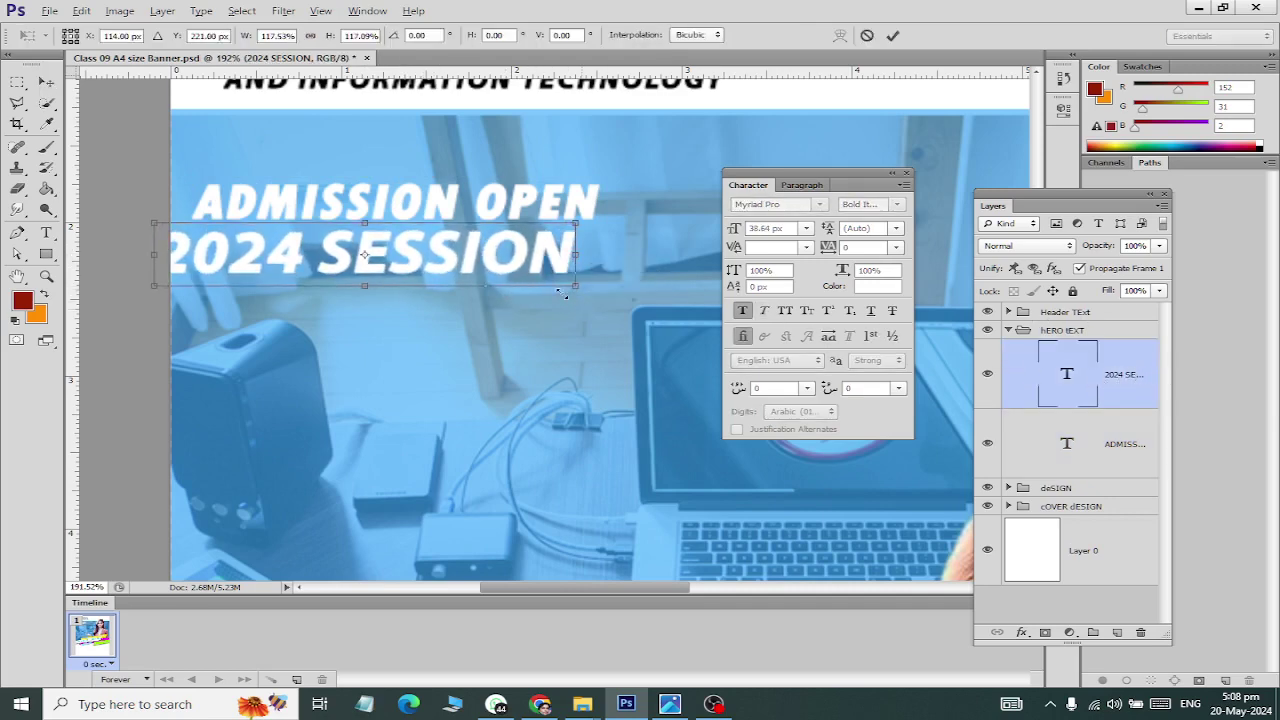
pyautogui.moveTo(479, 265); pyautogui.dragTo(533, 270)
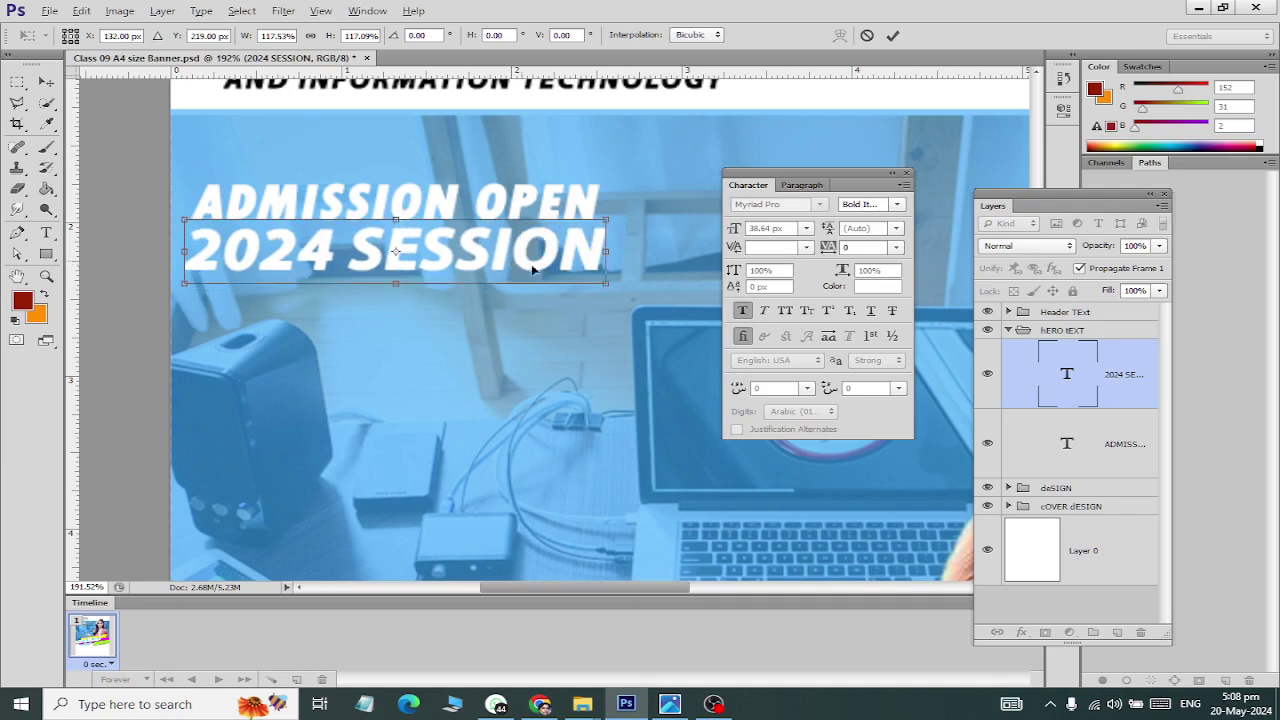
pyautogui.moveTo(610, 285)
pyautogui.mouseDown()
pyautogui.moveTo(516, 260)
pyautogui.moveTo(592, 283)
pyautogui.mouseUp()
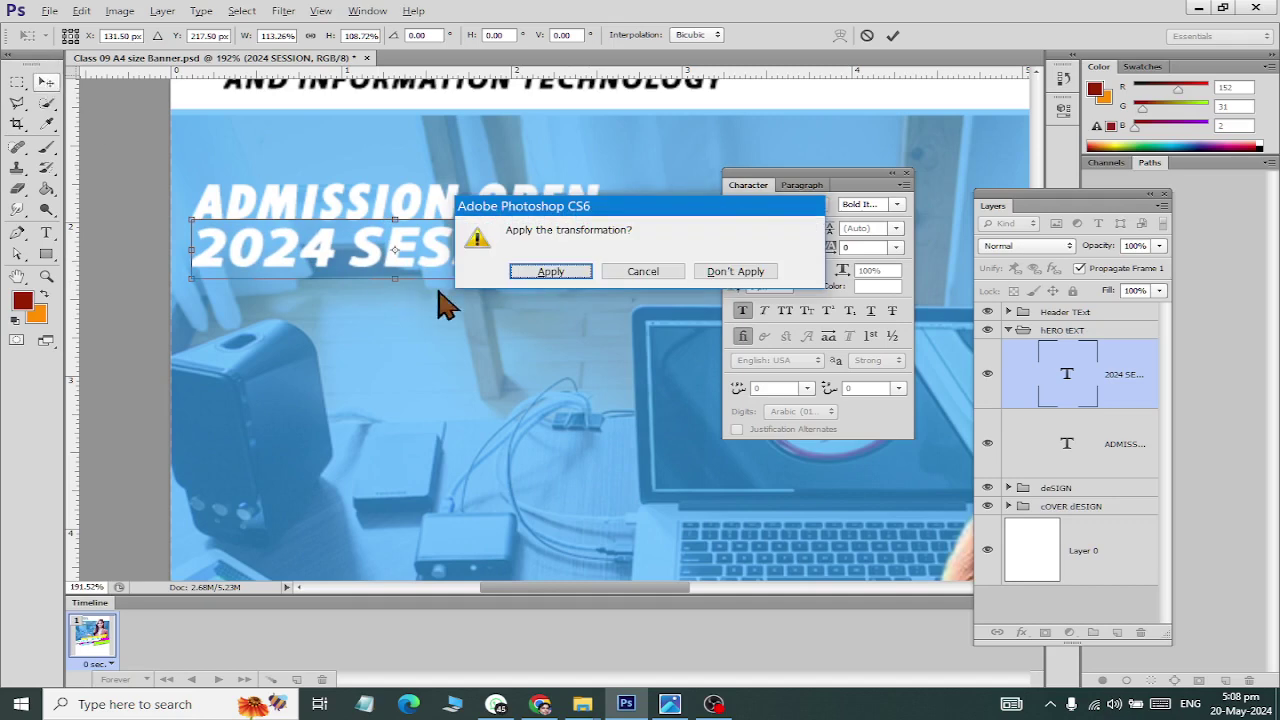
pyautogui.click(523, 275)
# Step: Select both hero text layers and collapse the hERO tEXT group
pyautogui.scroll(-3, 420, 238)
pyautogui.press('alt')
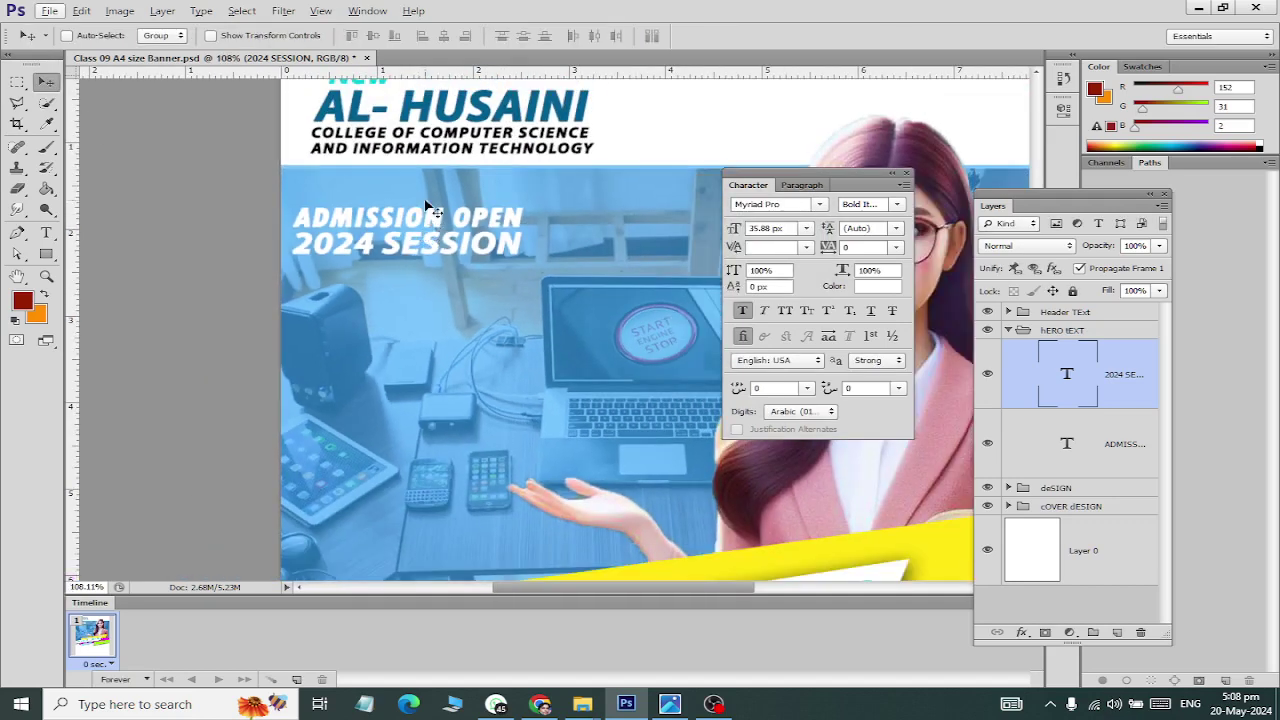
pyautogui.scroll(-2, 410, 165)
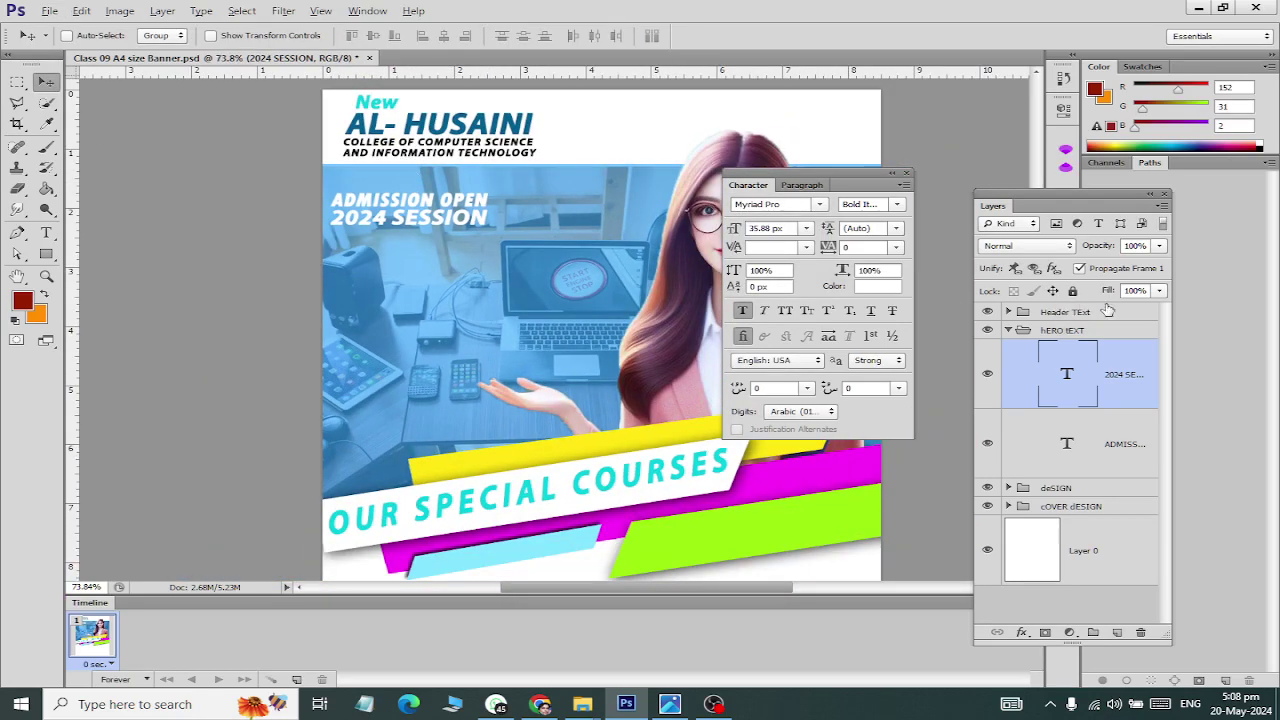
pyautogui.keyDown('shift'); pyautogui.click(1095, 445); pyautogui.keyUp('shift')
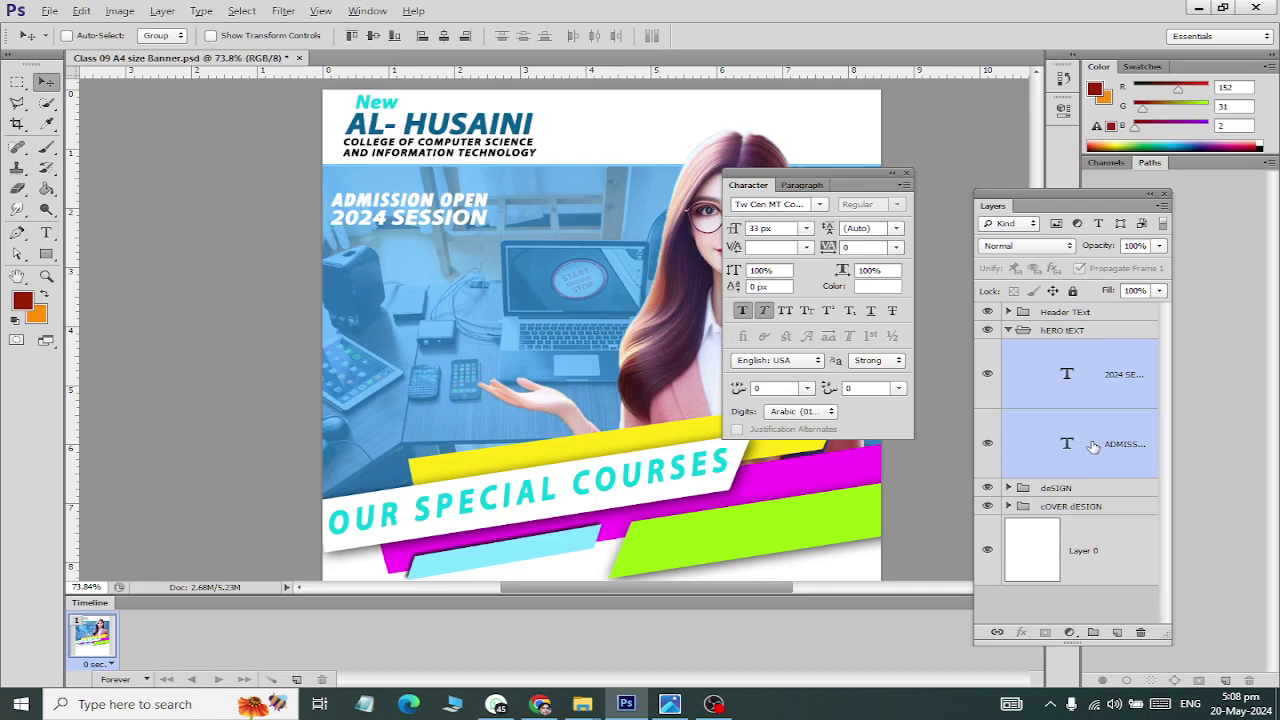
pyautogui.click(1009, 331)
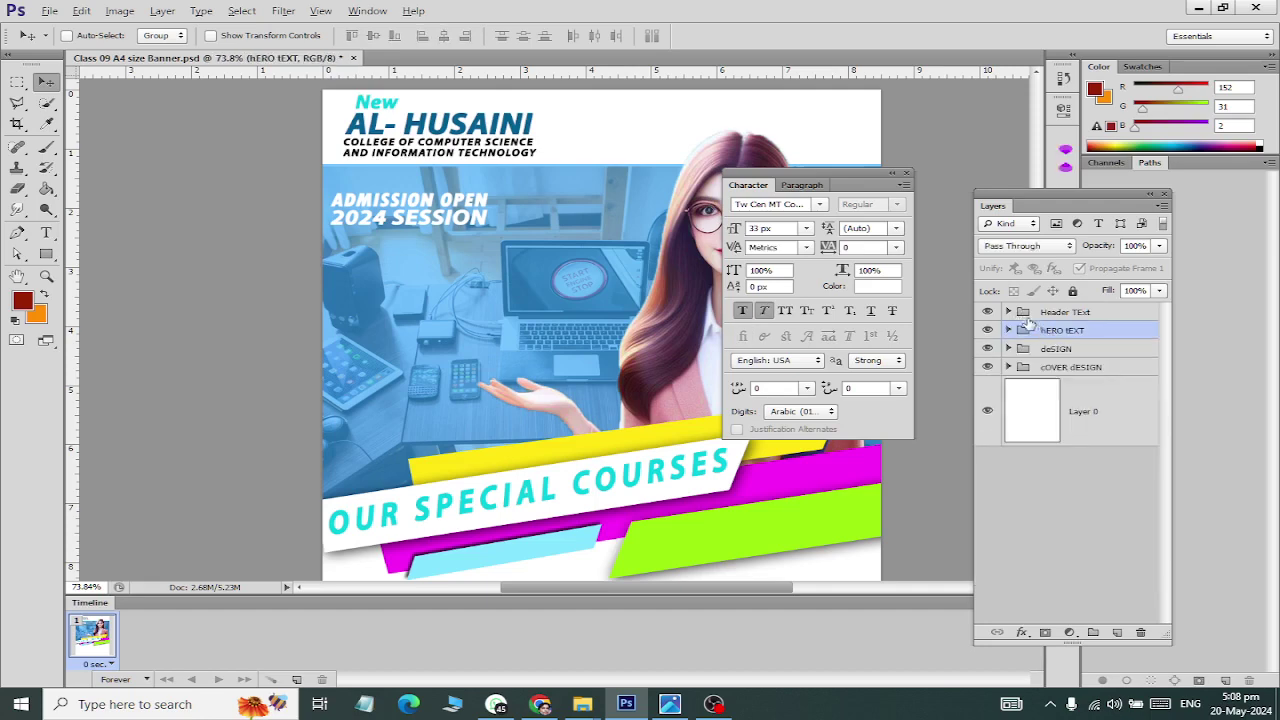
# Step: Scale the hERO tEXT group to about 150%, nudge it right, and apply
pyautogui.hotkey('ctrl', 't')
pyautogui.moveTo(488, 227); pyautogui.dragTo(560, 232)
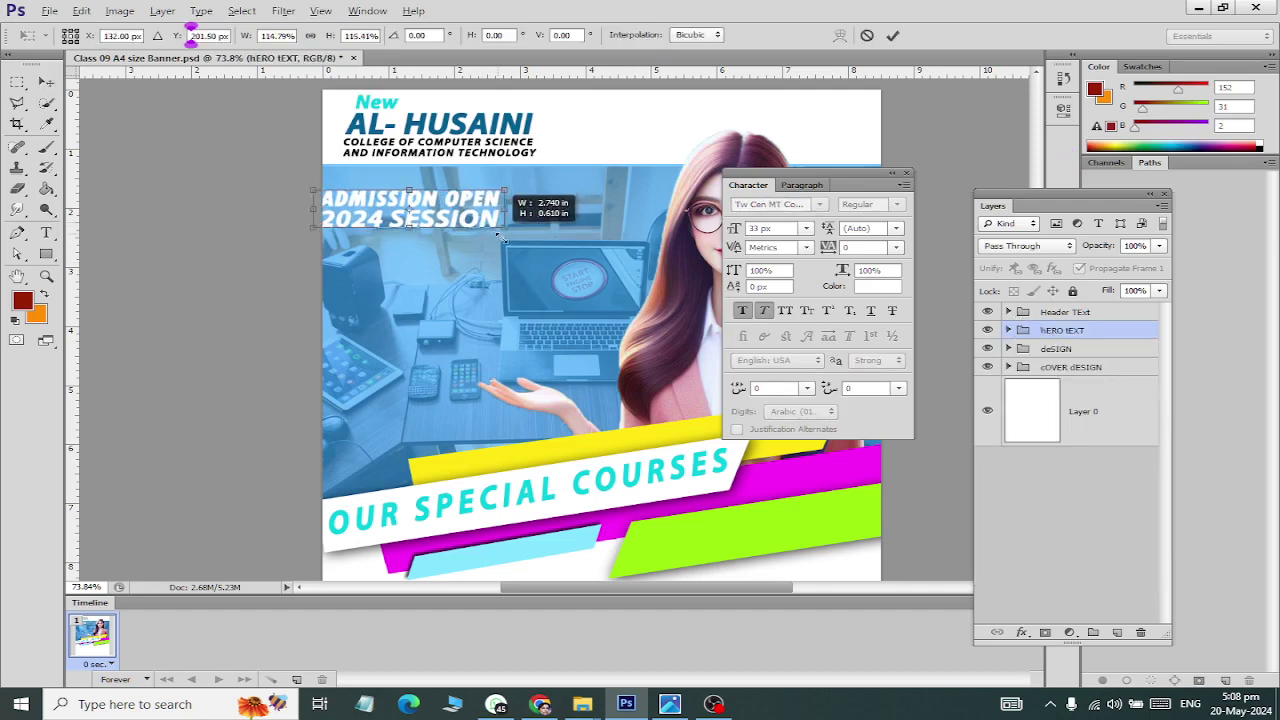
pyautogui.moveTo(450, 215); pyautogui.dragTo(580, 226)
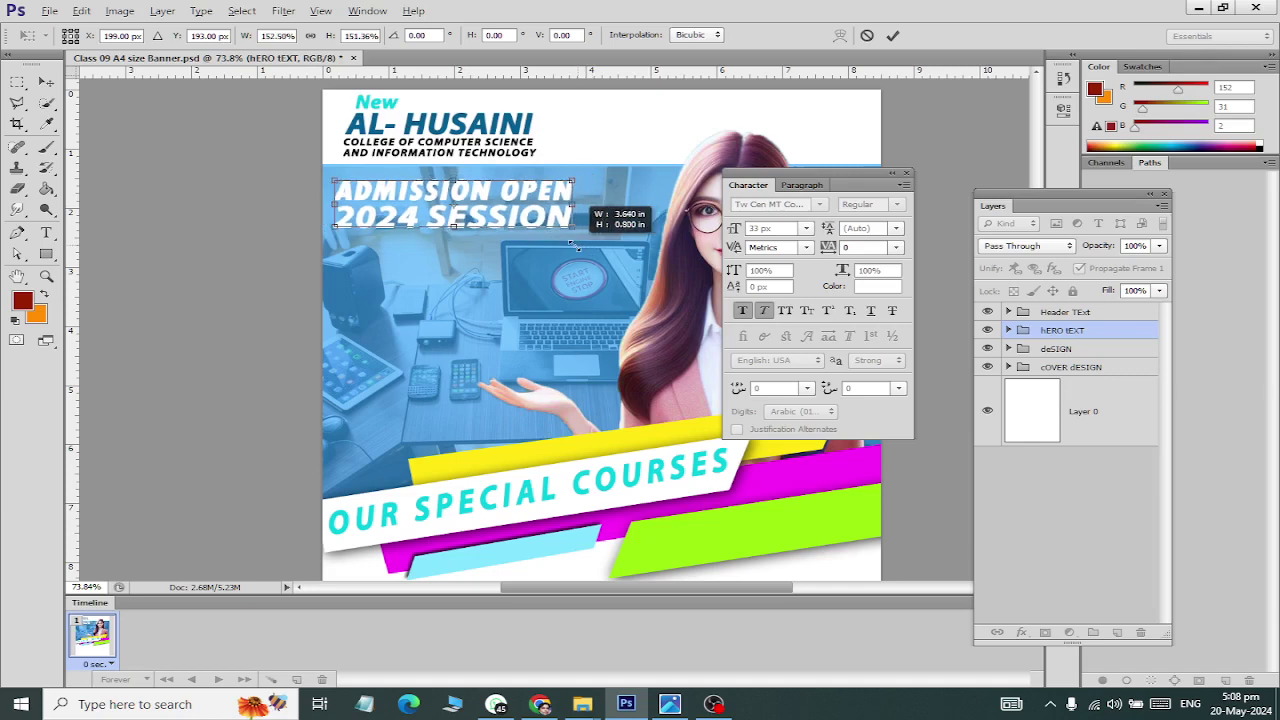
pyautogui.moveTo(467, 210); pyautogui.dragTo(478, 213)
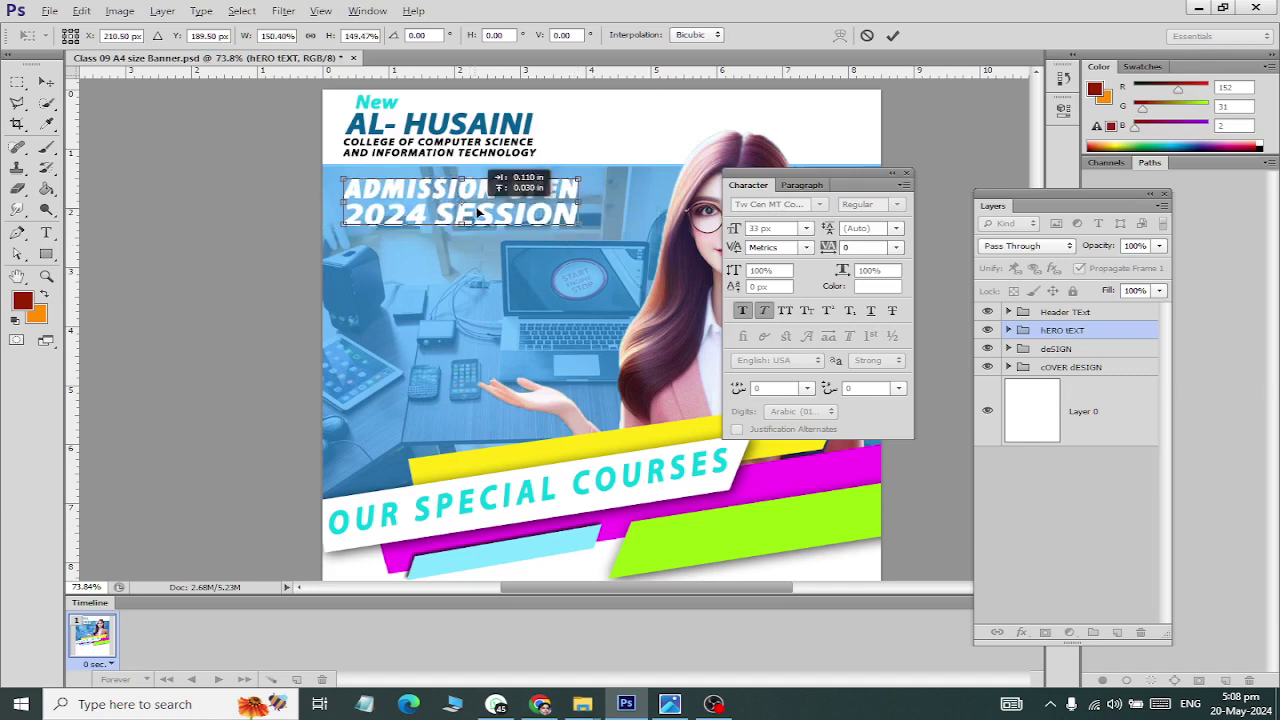
pyautogui.click(46, 81)
pyautogui.click(551, 273)
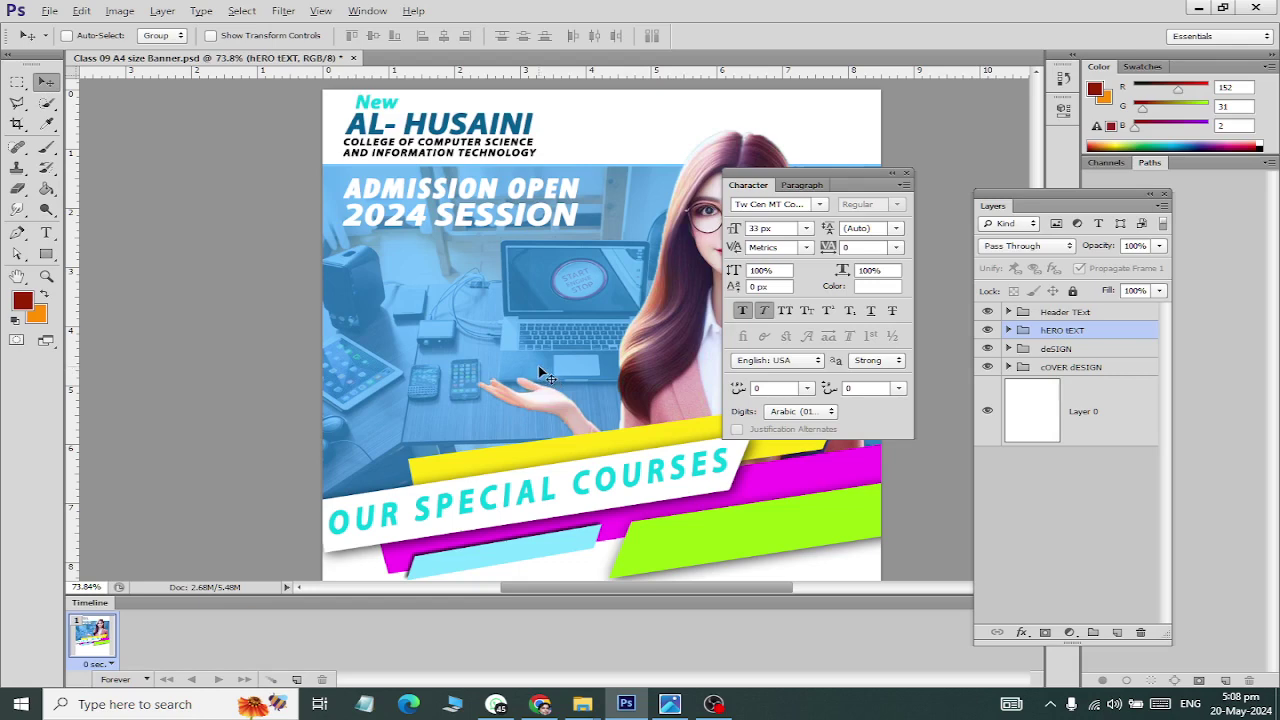
# Step: Give the Rectangle layer in cOVER dESIGN a darker blue fill
pyautogui.click(1008, 367)
pyautogui.doubleClick(1107, 497)
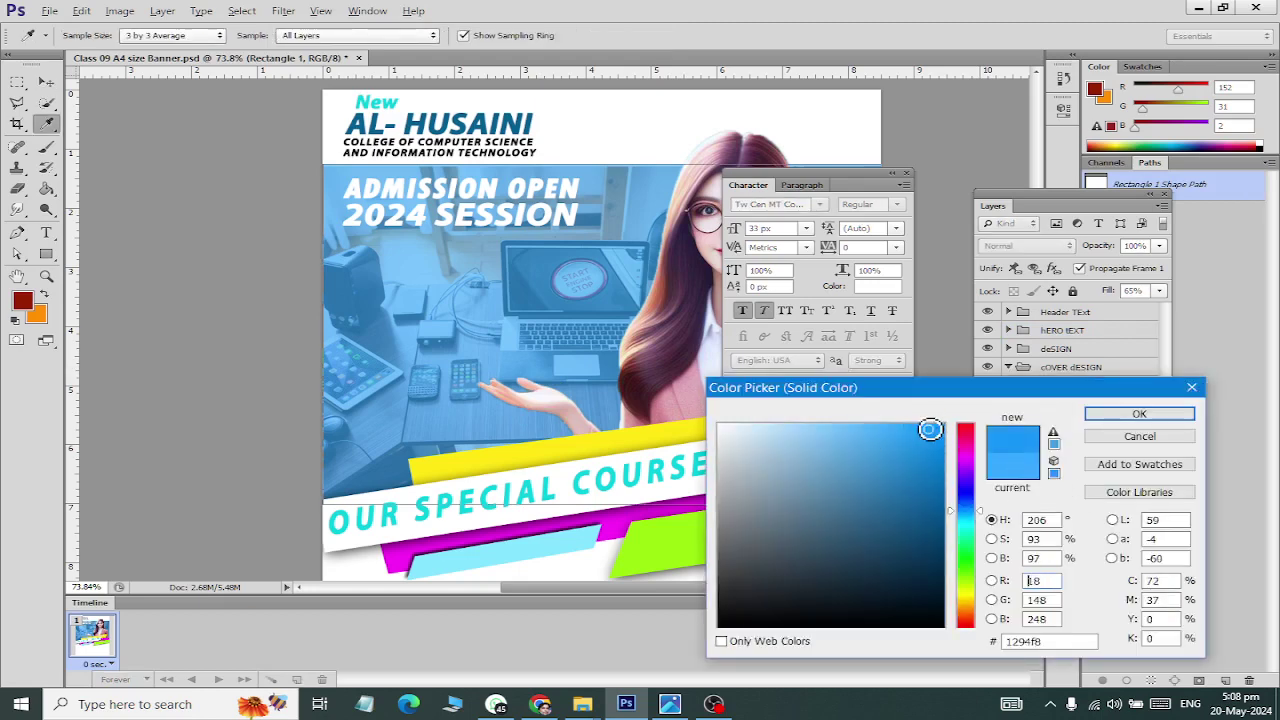
pyautogui.moveTo(929, 430); pyautogui.dragTo(933, 472)
pyautogui.click(1139, 414)
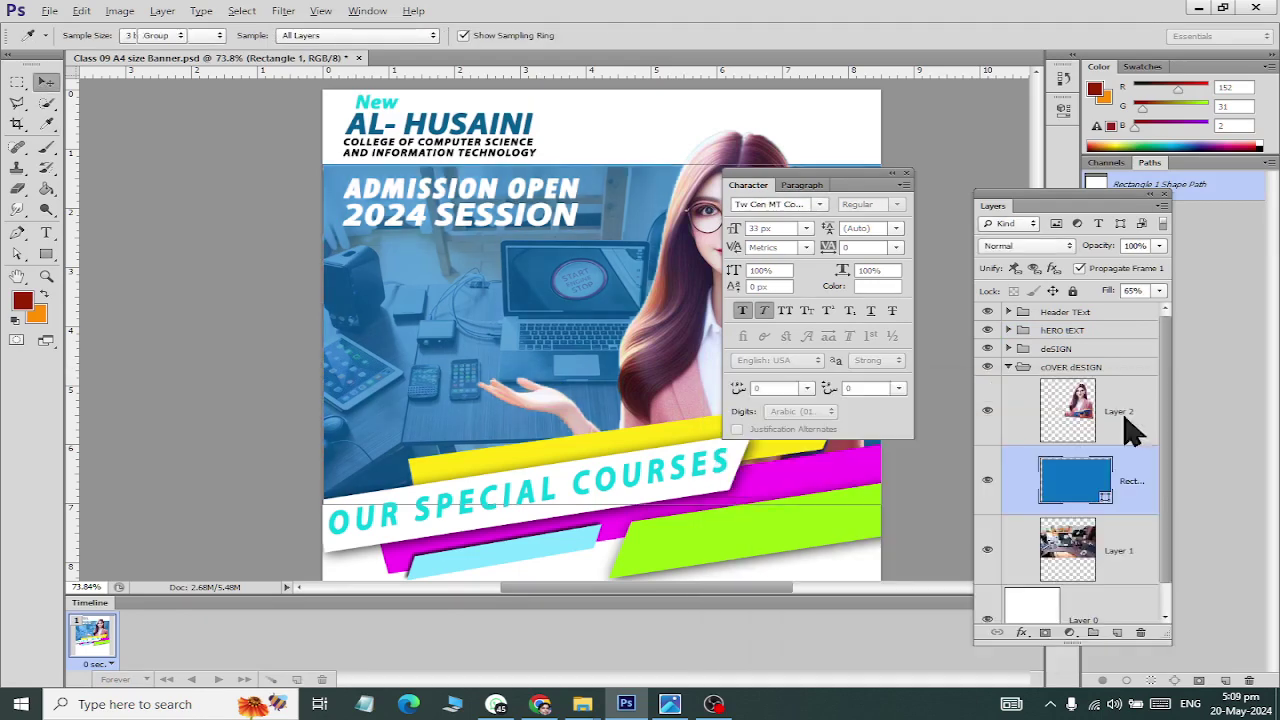
# Step: Collapse cOVER dESIGN, expand hERO tEXT and select the ADMISSION OPEN text layer for editing
pyautogui.press('v')
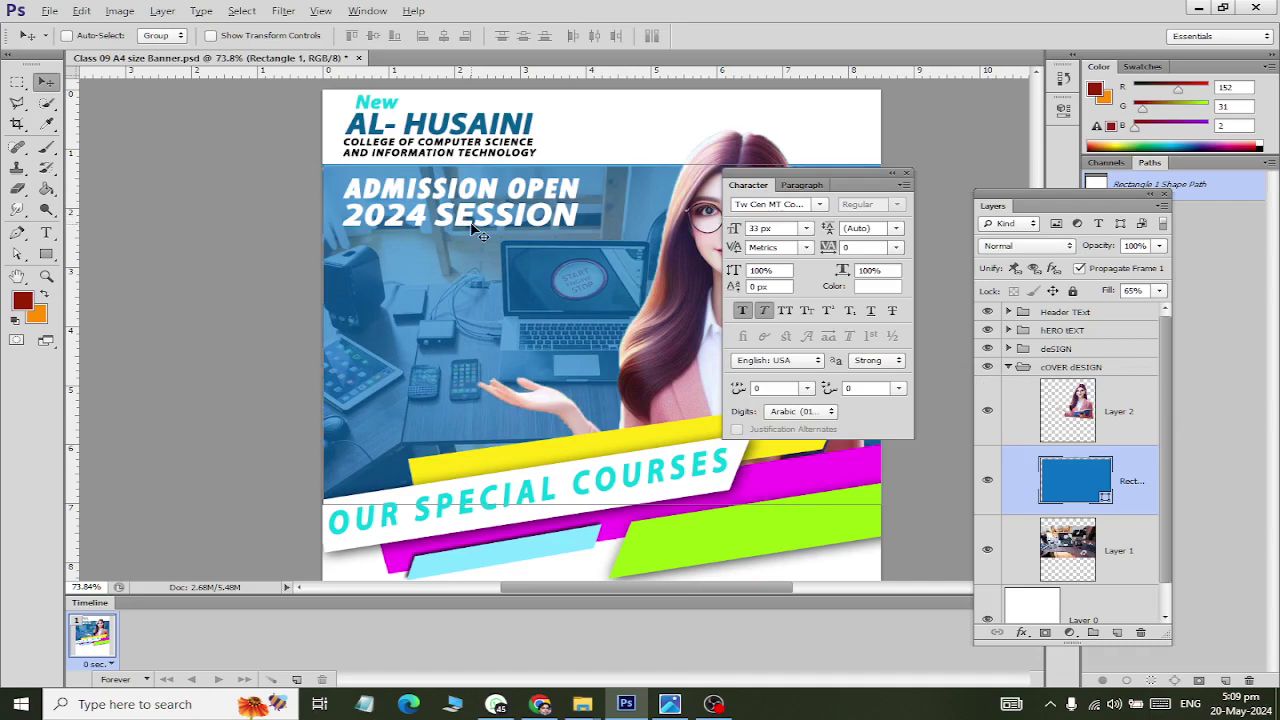
pyautogui.click(1010, 367)
pyautogui.click(1009, 330)
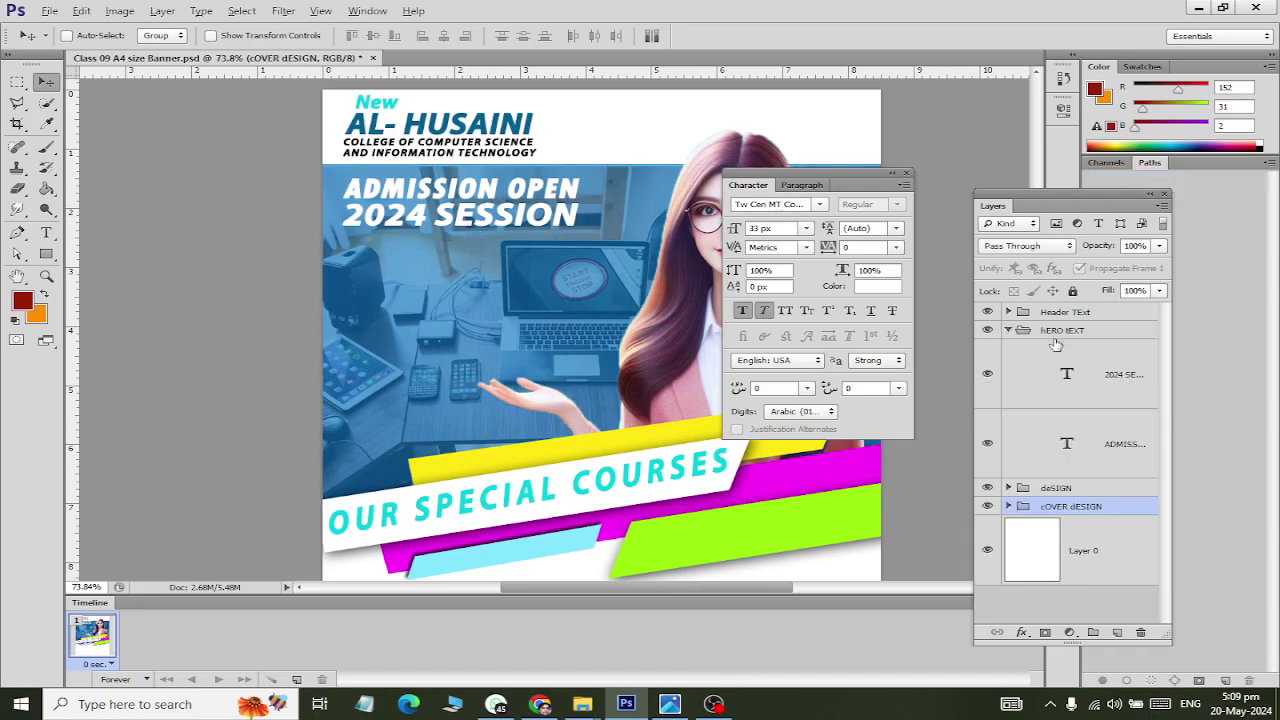
pyautogui.click(1100, 440)
pyautogui.click(1095, 387)
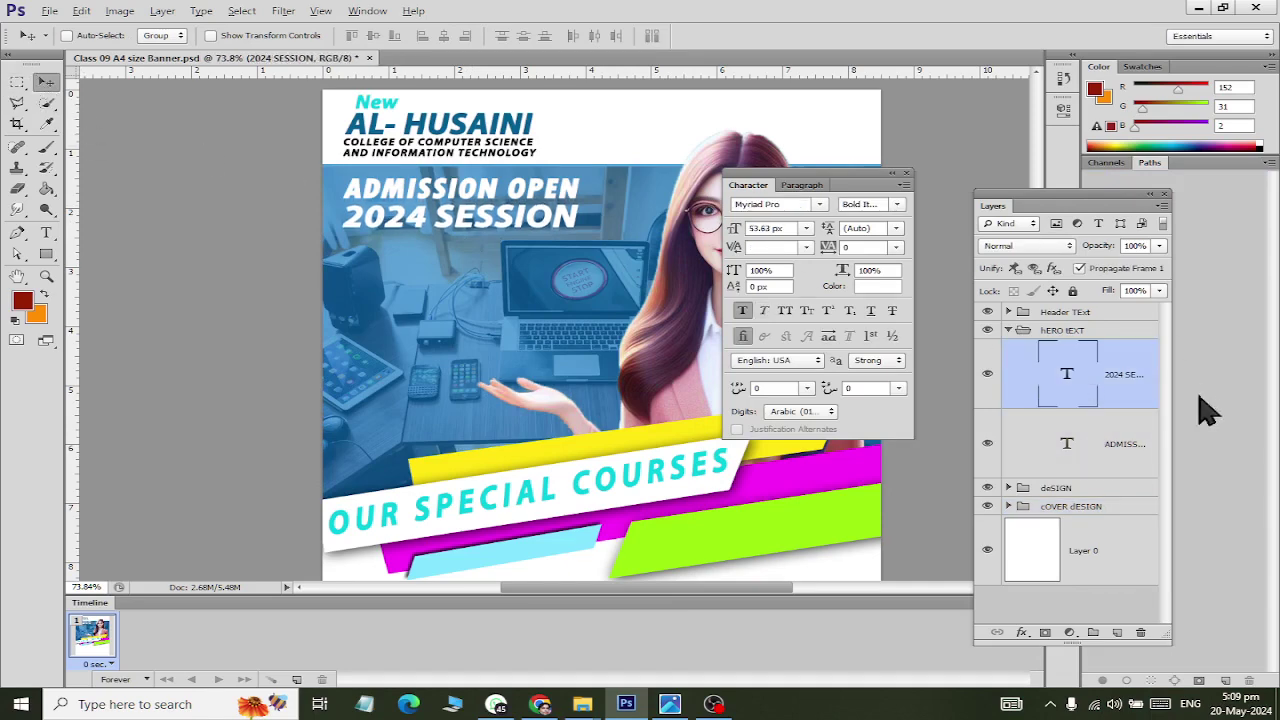
pyautogui.click(1086, 470)
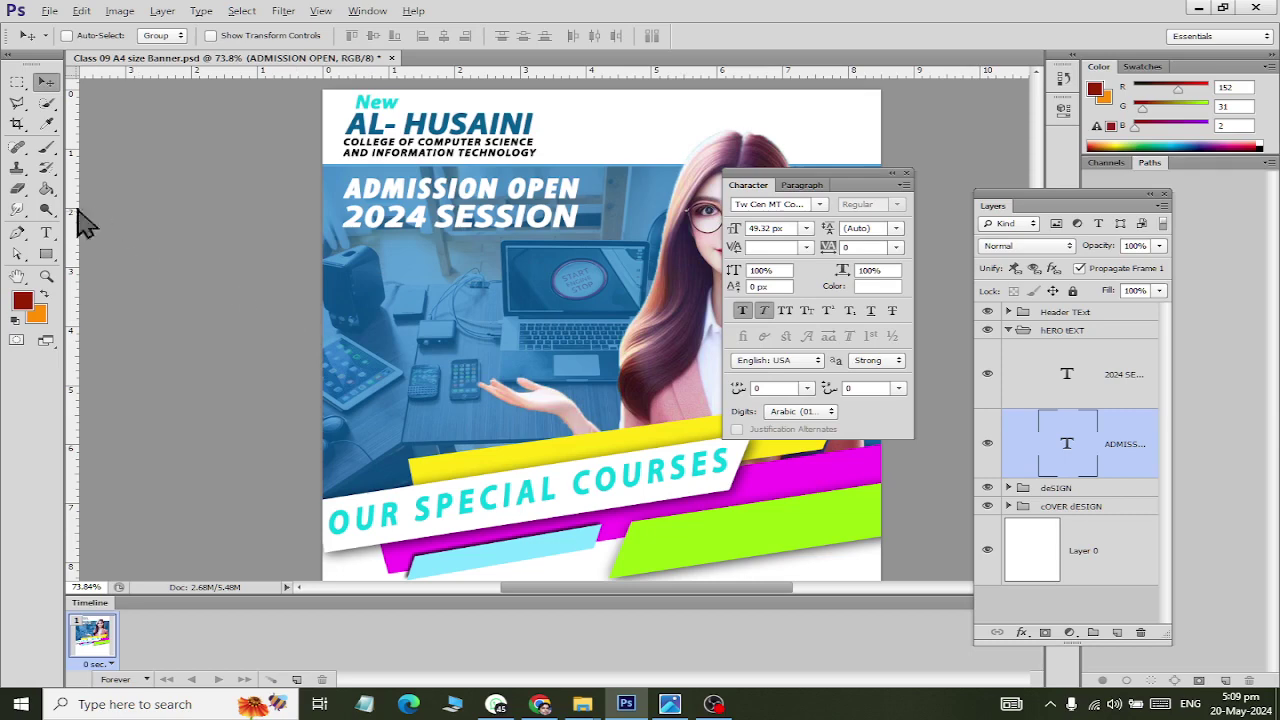
pyautogui.click(46, 232)
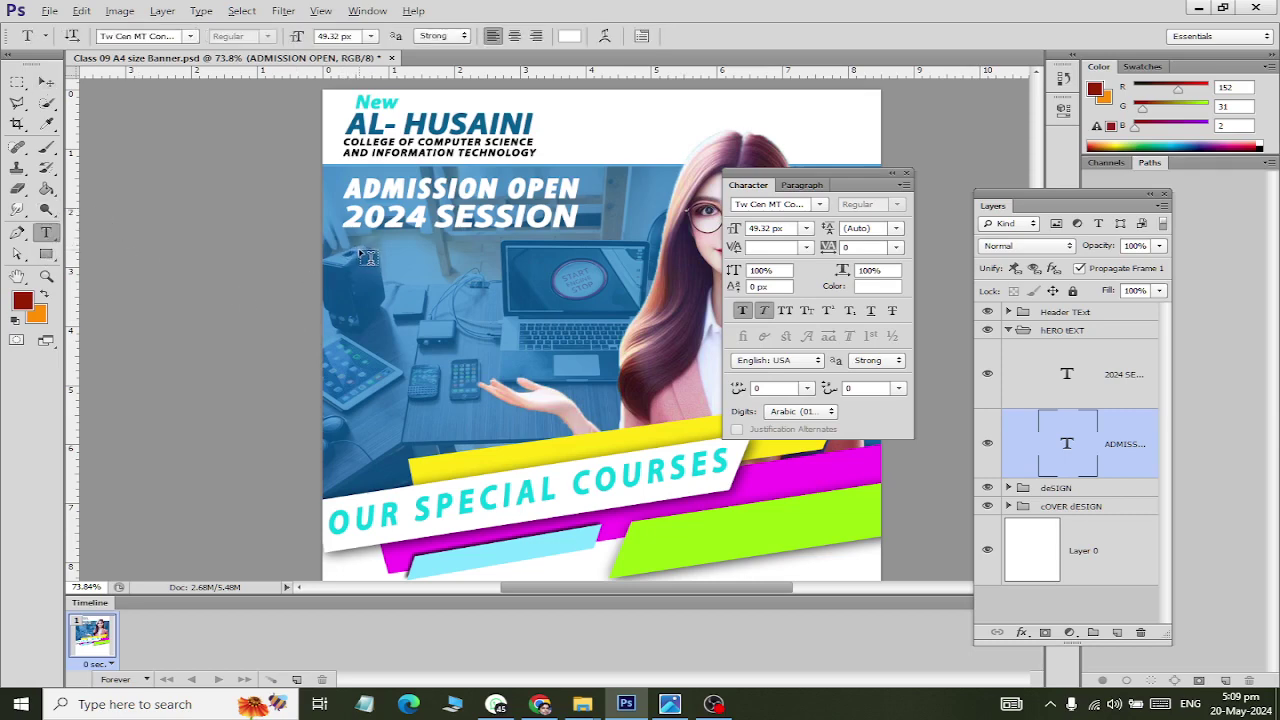
# Step: Draw a paragraph text box below the heading, clear the LOREM placeholder, and bring up YouTube Studio
pyautogui.moveTo(358, 250)
pyautogui.mouseDown()
pyautogui.moveTo(555, 298)
pyautogui.moveTo(579, 329)
pyautogui.mouseUp()
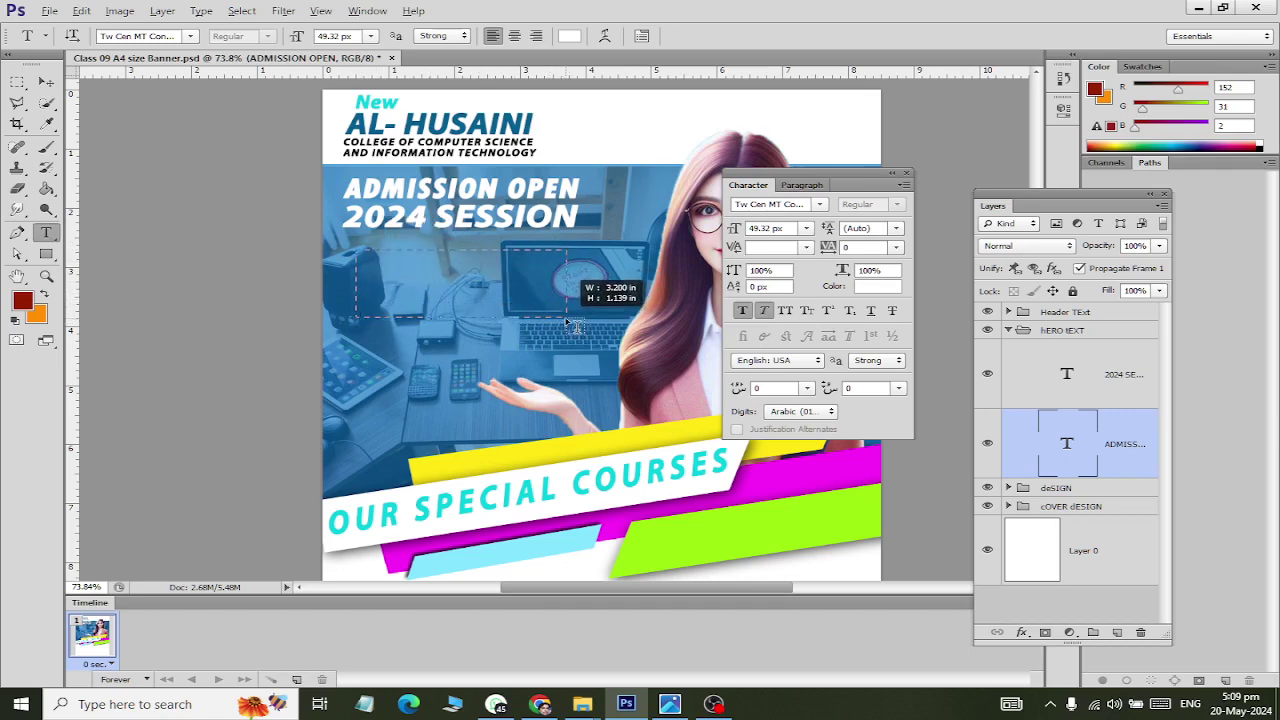
pyautogui.moveTo(579, 329); pyautogui.dragTo(568, 318)
pyautogui.write('LOREM')
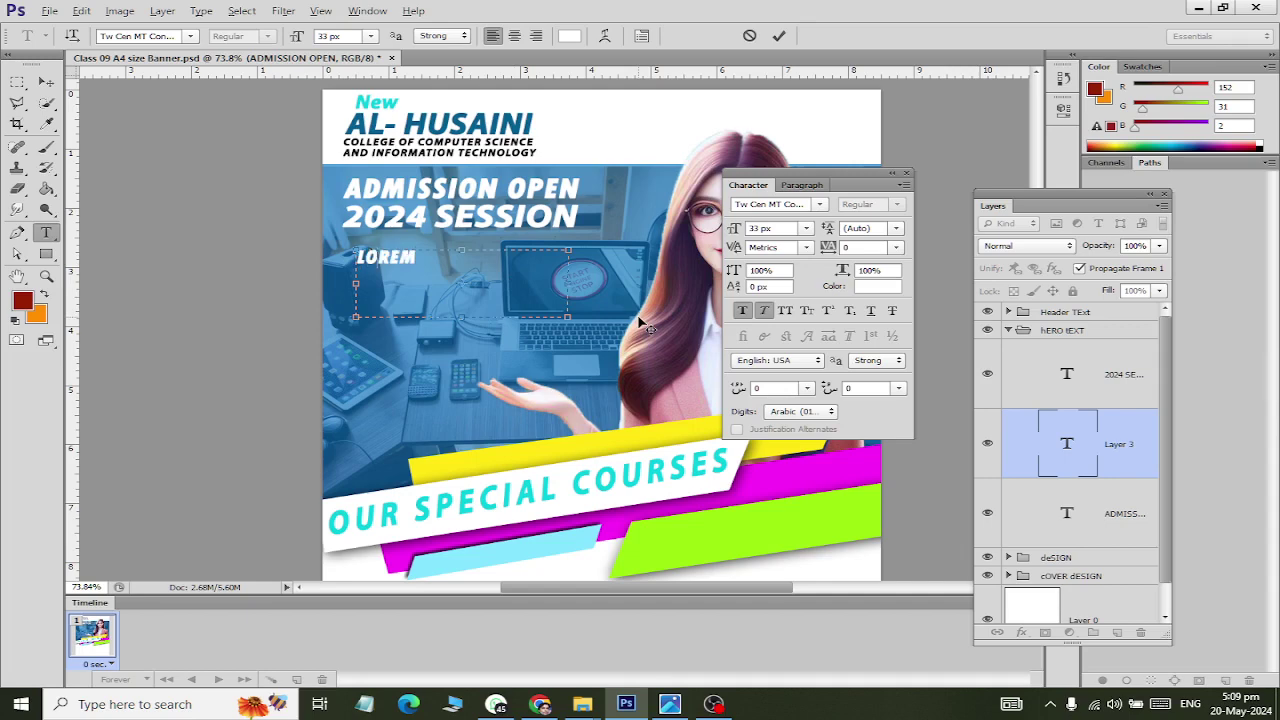
pyautogui.press('BackSpace')
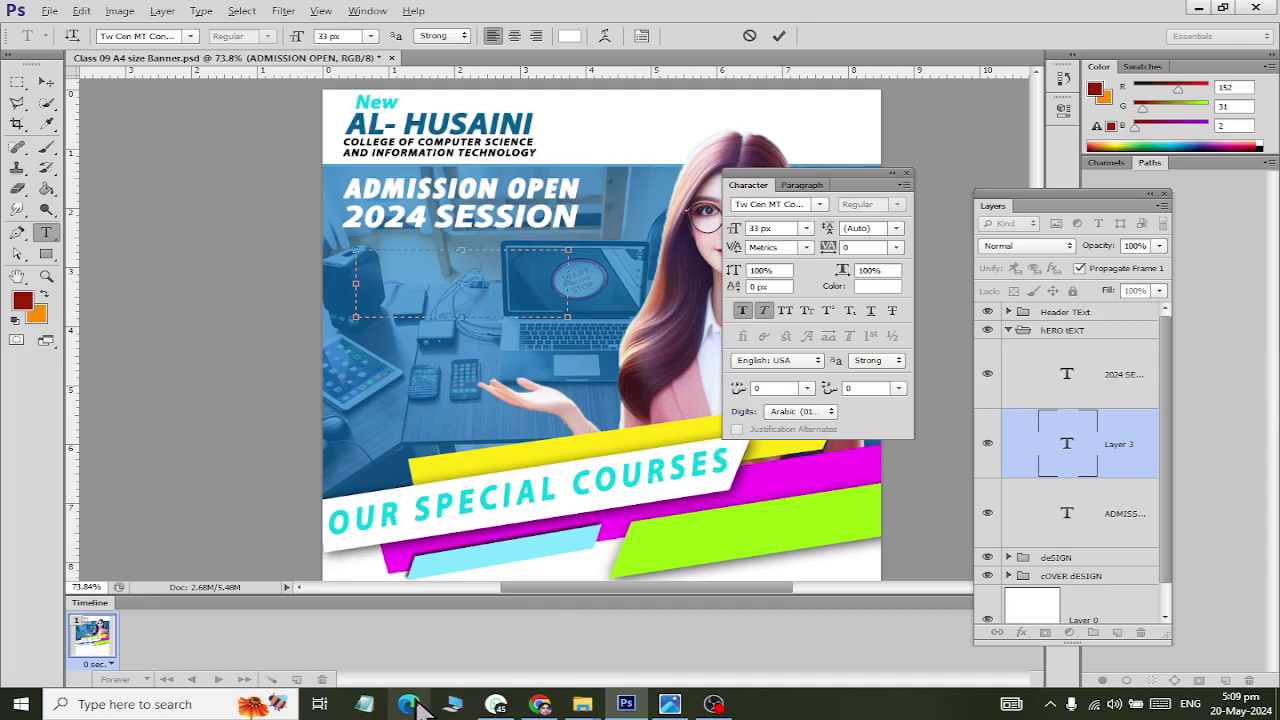
pyautogui.click(548, 706)
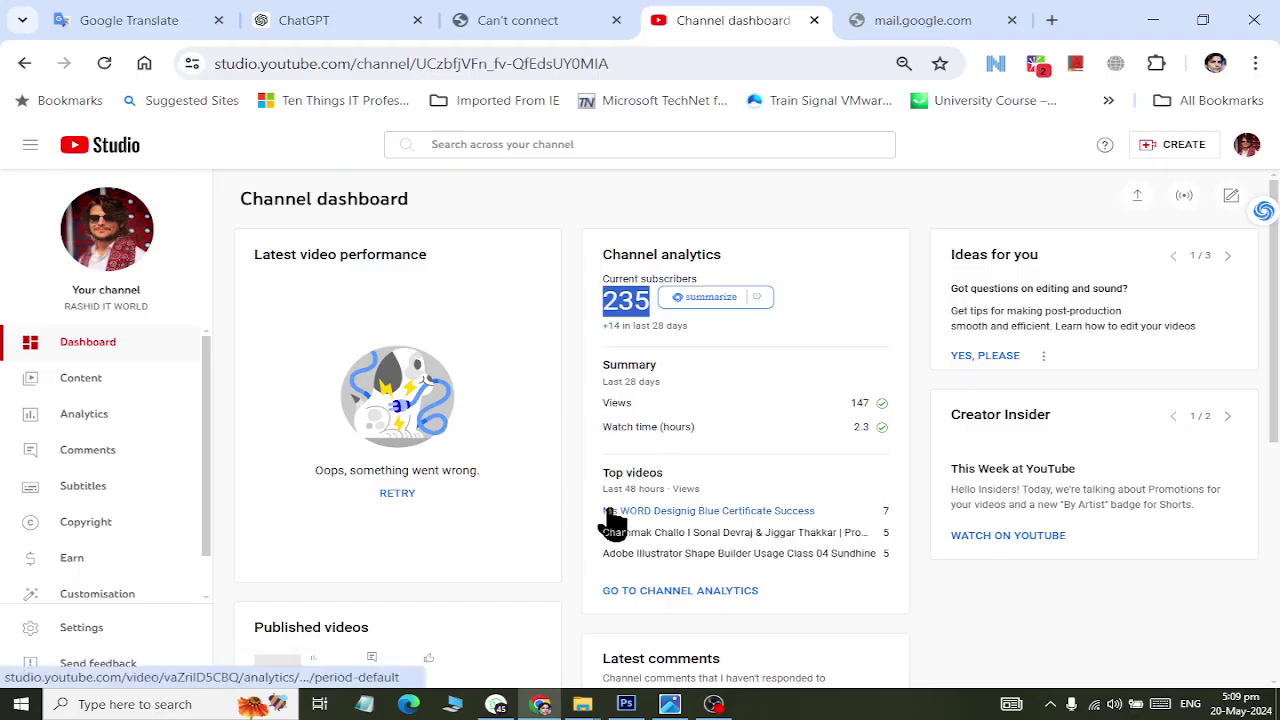
# Step: Copy the 'Got questions on editing and sound?' tip from YouTube Studio's Ideas card back to the banner
pyautogui.scroll(-4, 468, 420)
pyautogui.scroll(-1, 480, 432)
pyautogui.scroll(5, 500, 420)
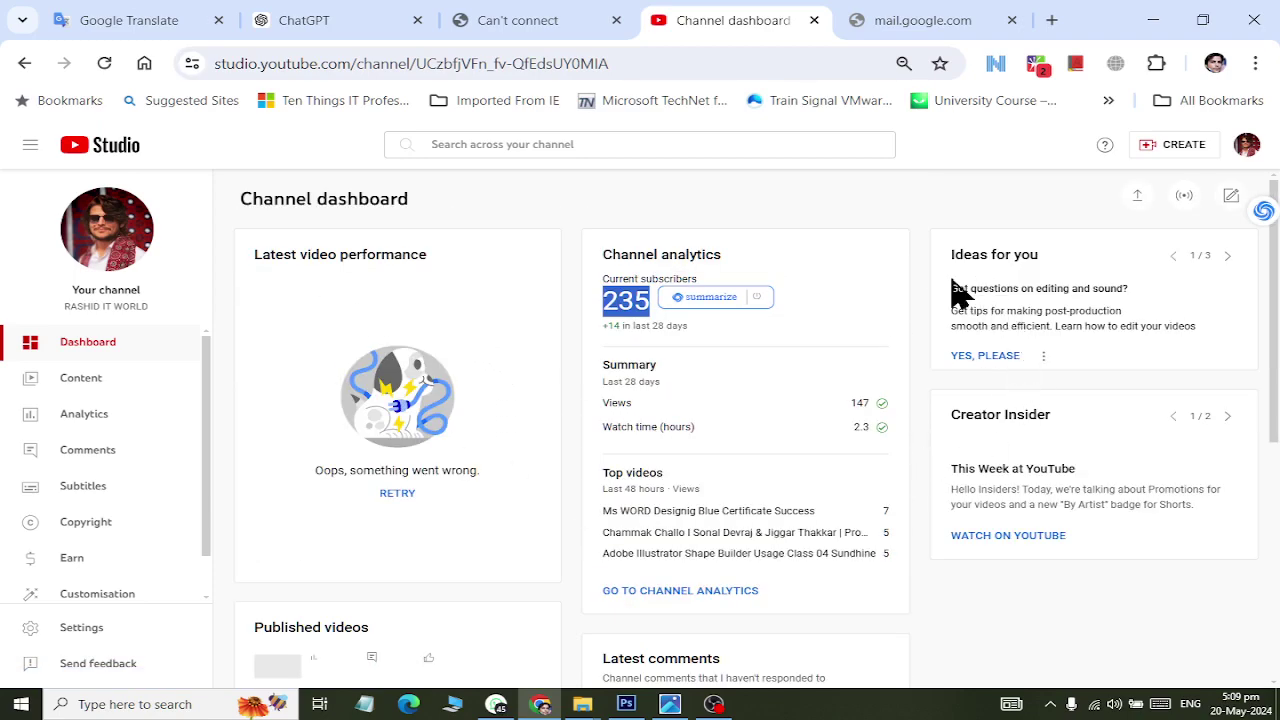
pyautogui.moveTo(952, 288); pyautogui.dragTo(1200, 336)
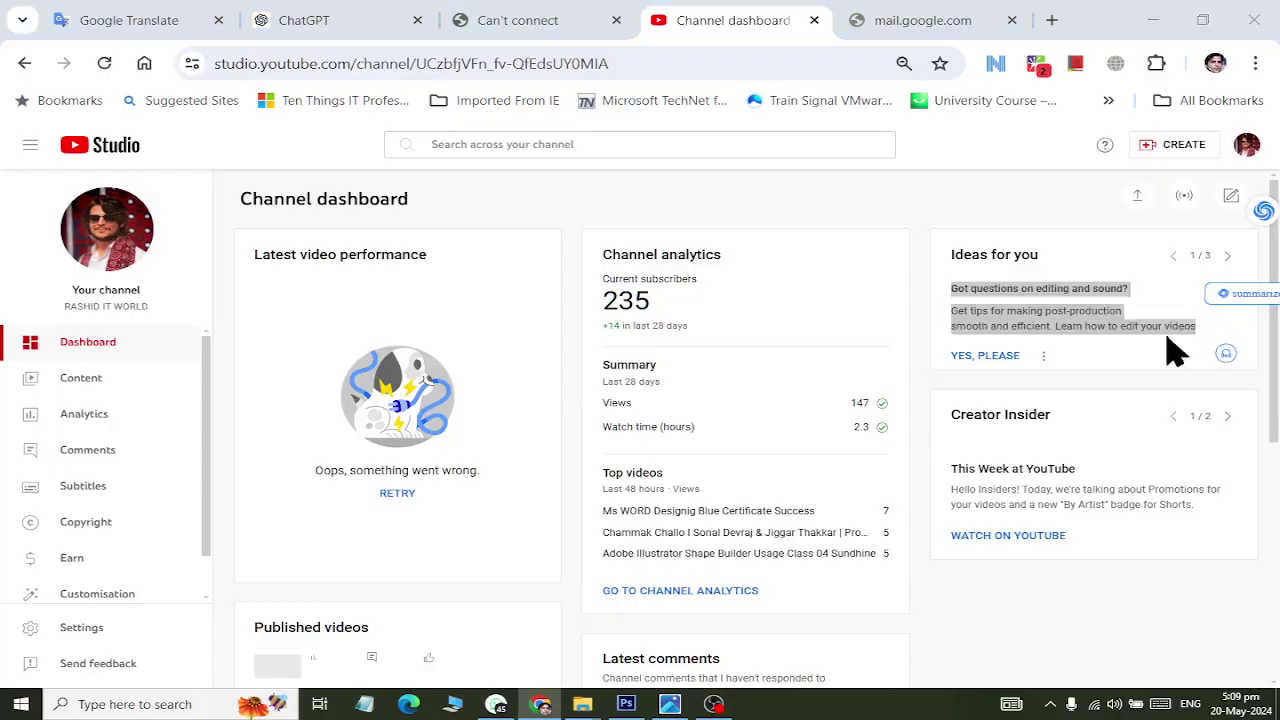
pyautogui.hotkey('alt', 'Tab')
# Step: Paste the tip into the text box and style it in italic Arial
pyautogui.write('Got questions on editing and sound?')
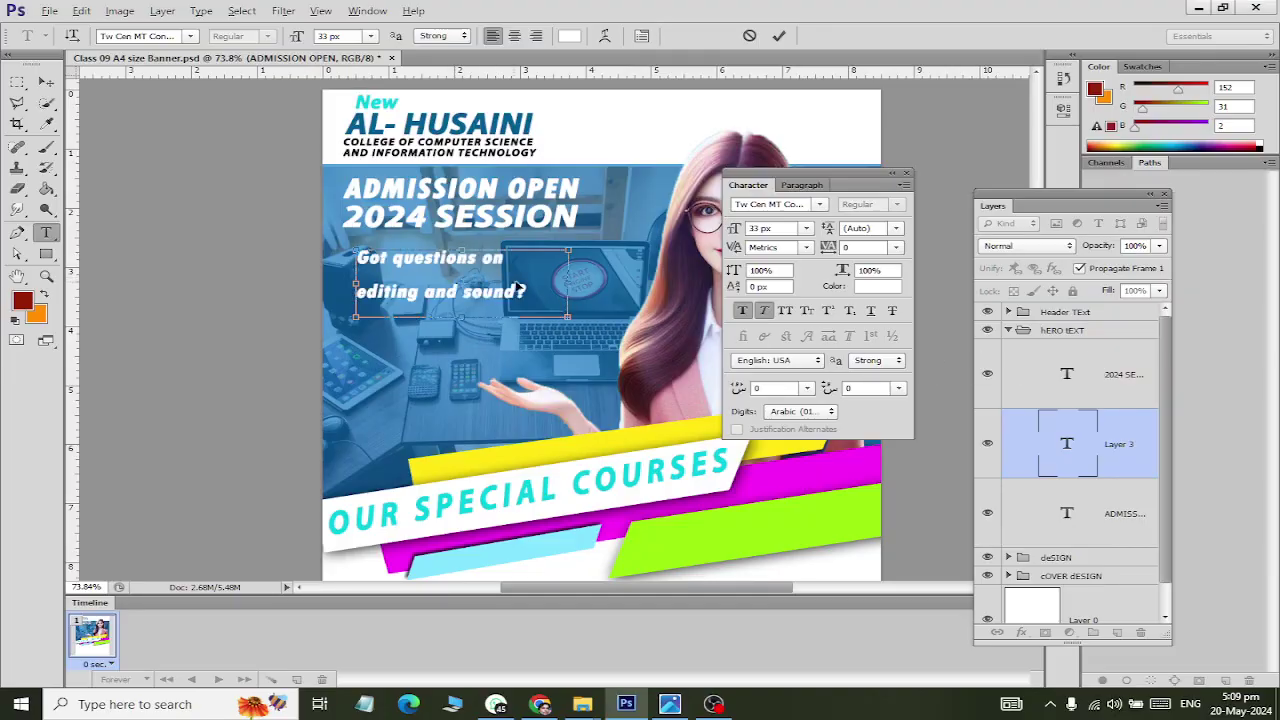
pyautogui.hotkey('ctrl', 'a')
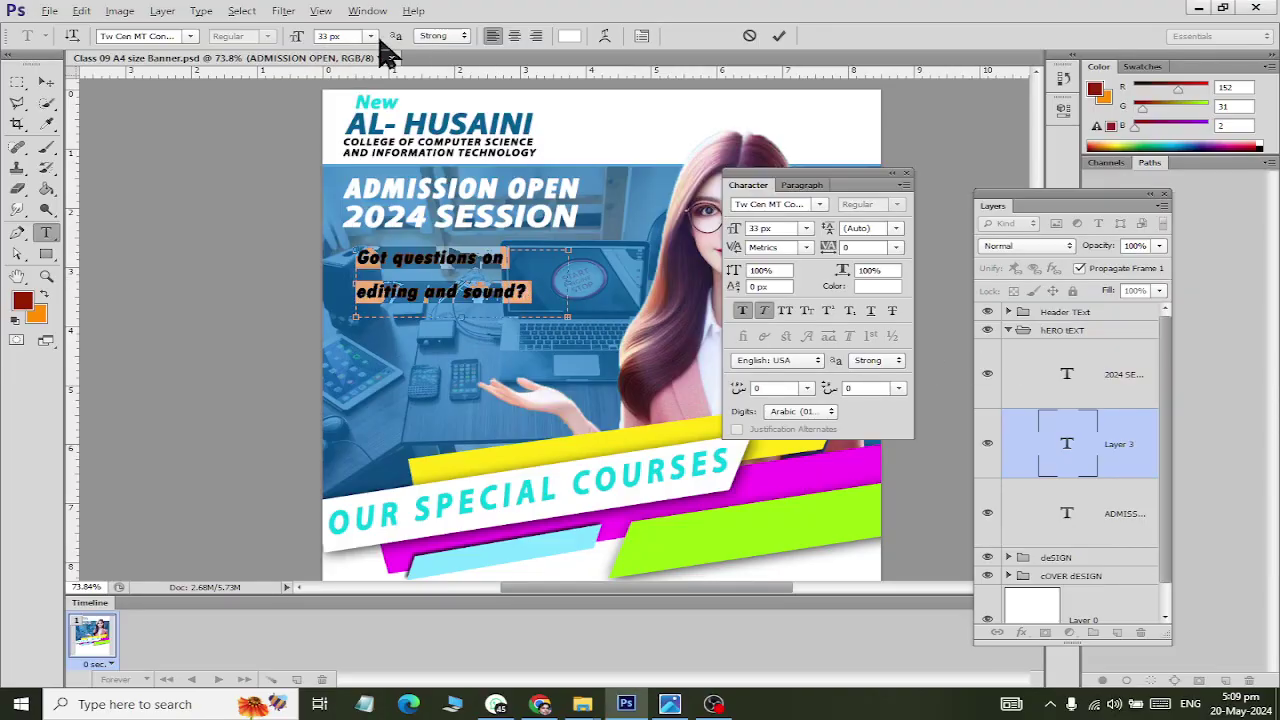
pyautogui.click(370, 36)
pyautogui.click(362, 166)
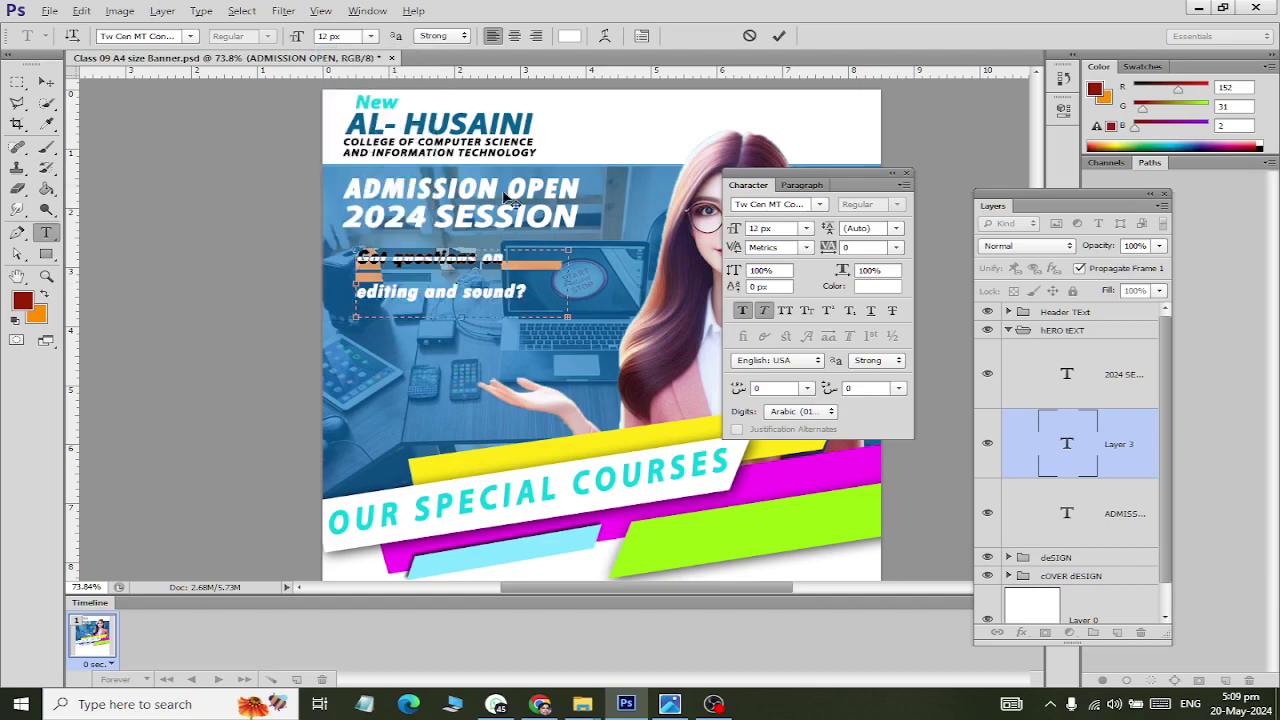
pyautogui.click(818, 205)
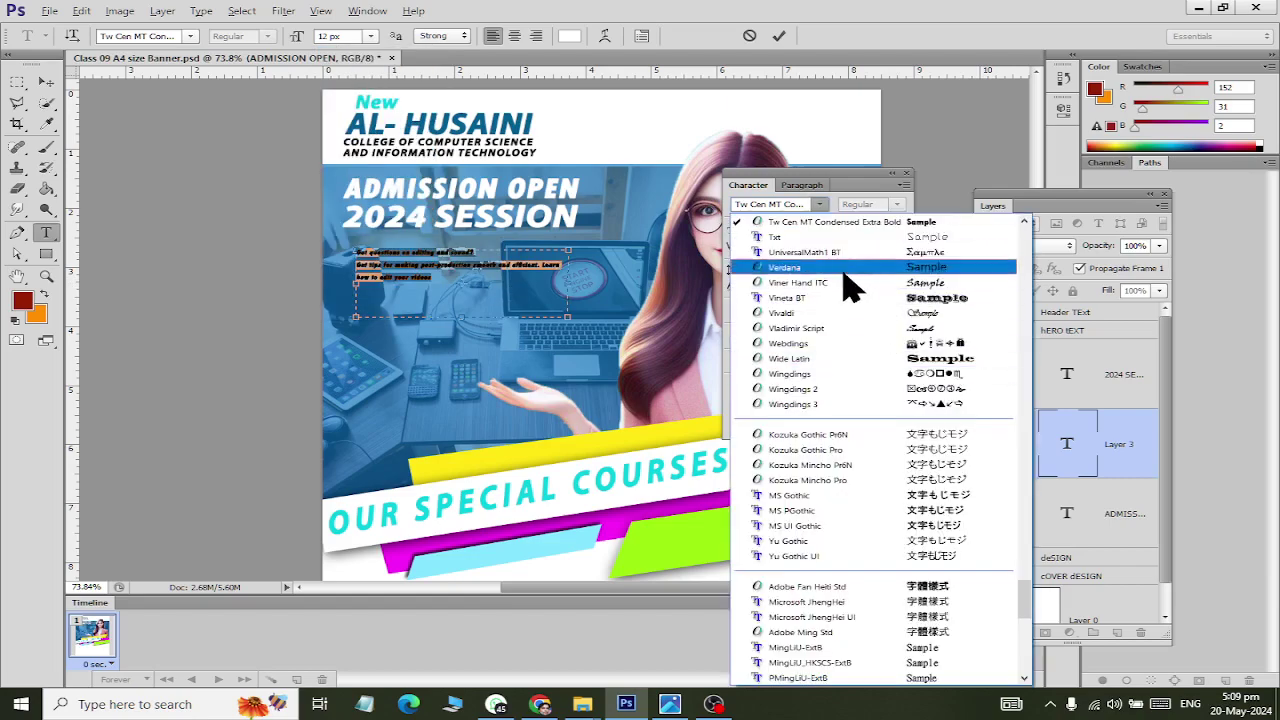
pyautogui.scroll(10, 843, 285)
pyautogui.scroll(10, 843, 285)
pyautogui.scroll(10, 843, 285)
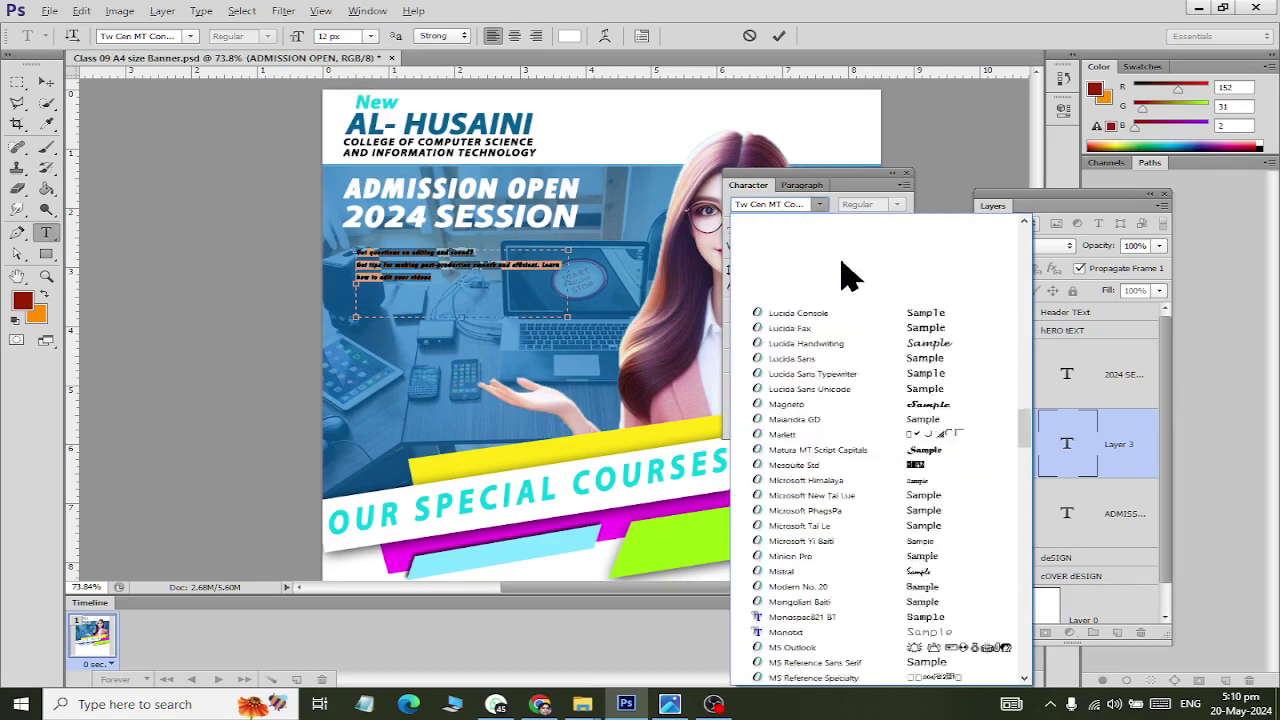
pyautogui.moveTo(1033, 430)
pyautogui.mouseDown()
pyautogui.moveTo(1020, 243)
pyautogui.moveTo(991, 206)
pyautogui.mouseUp()
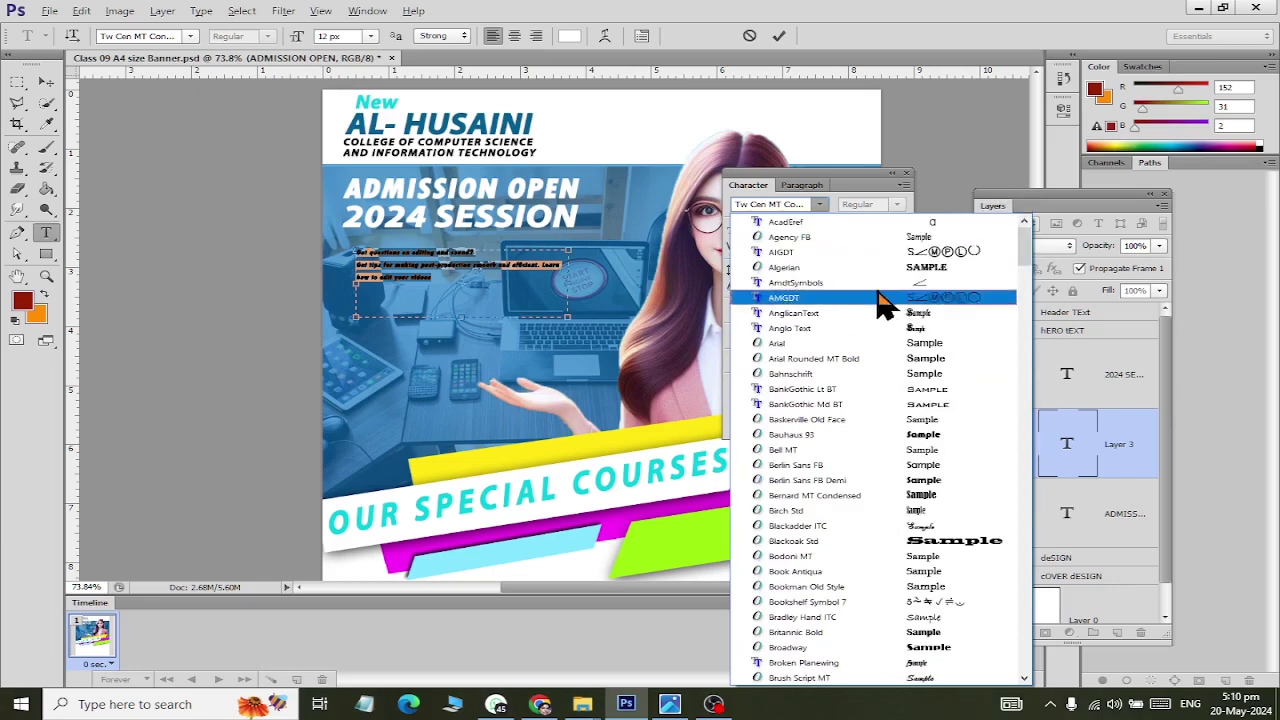
pyautogui.click(870, 343)
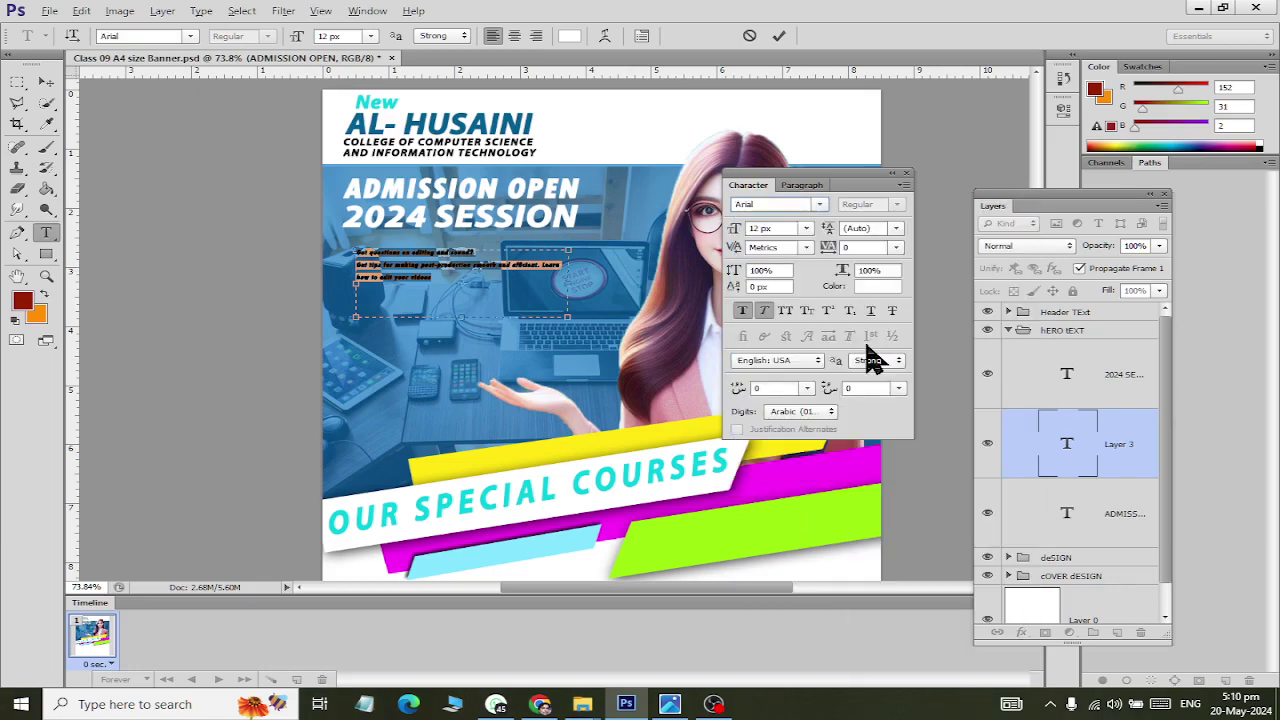
pyautogui.click(760, 314)
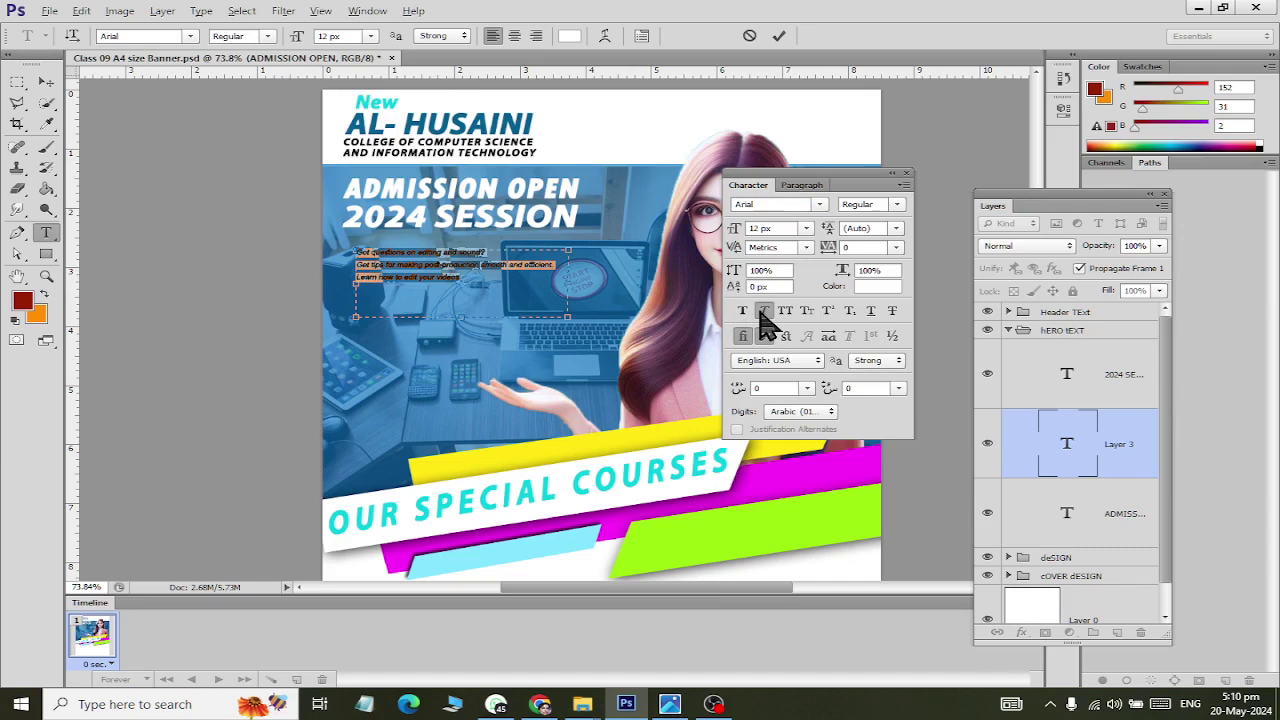
pyautogui.click(806, 228)
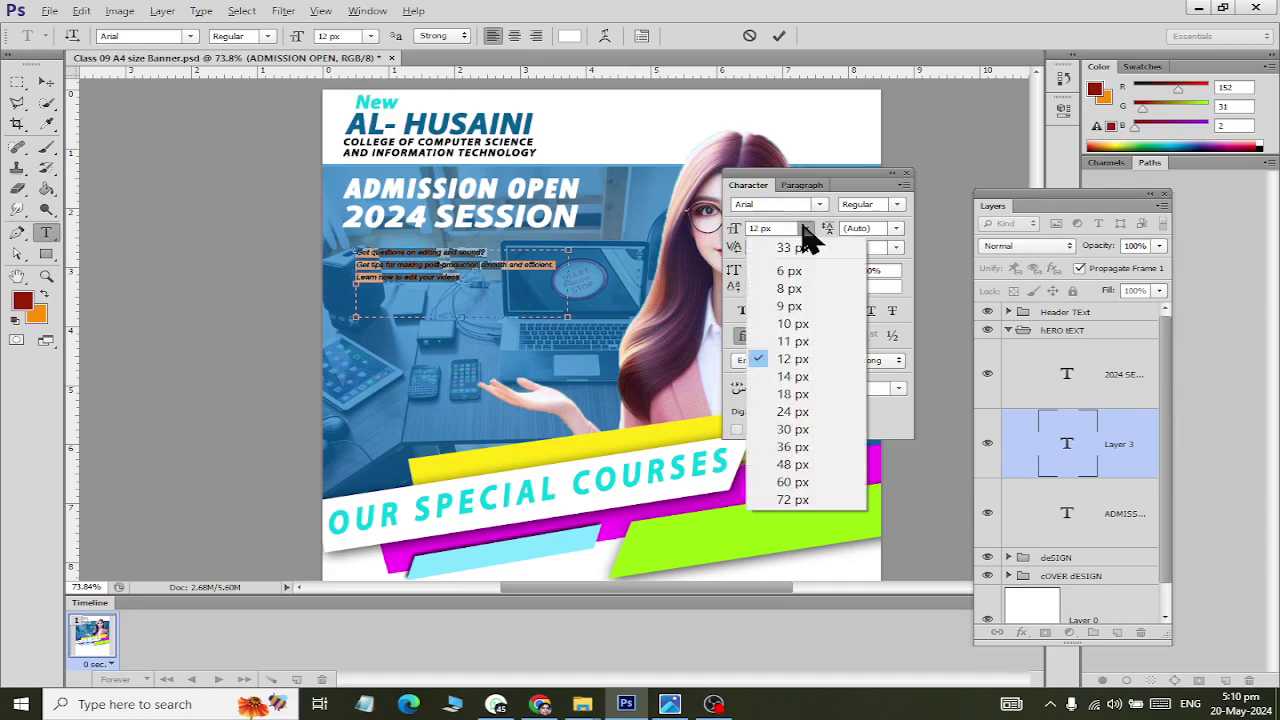
pyautogui.click(805, 377)
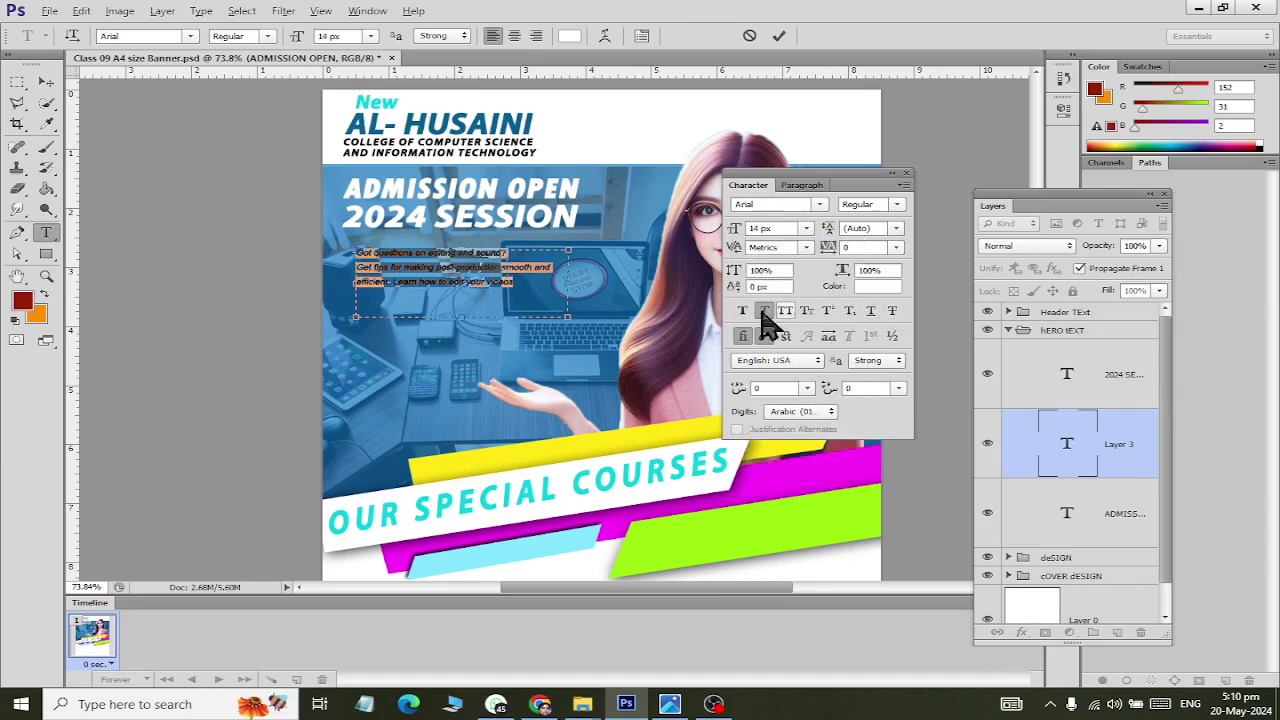
# Step: Join the tip into one paragraph, size it 16 px and set Justify All
pyautogui.click(519, 278)
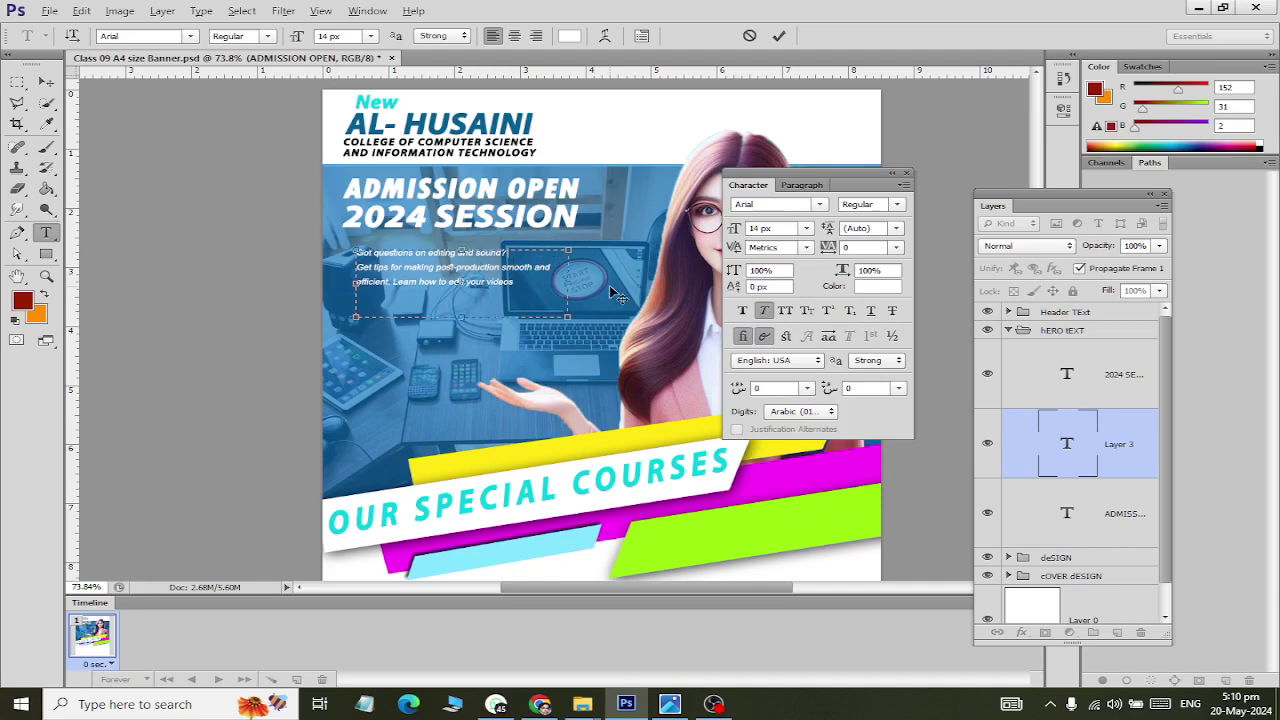
pyautogui.press('BackSpace')
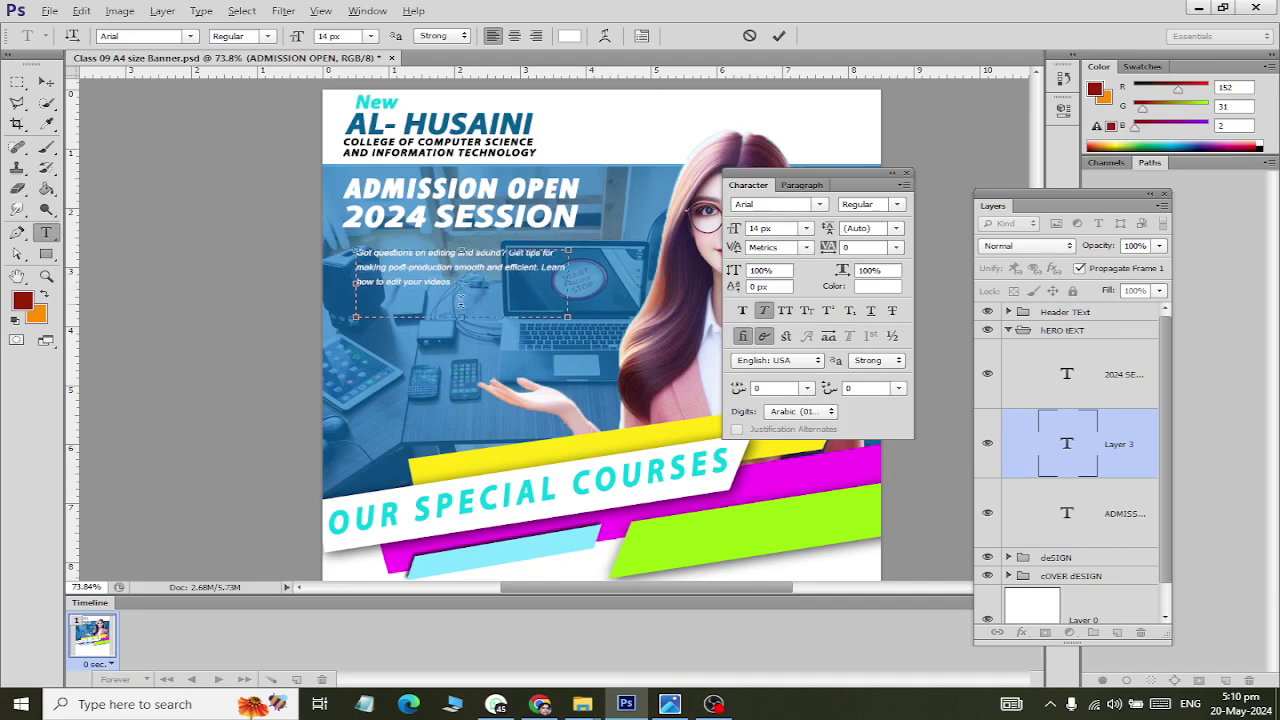
pyautogui.hotkey('ctrl', 'a')
pyautogui.click(806, 228)
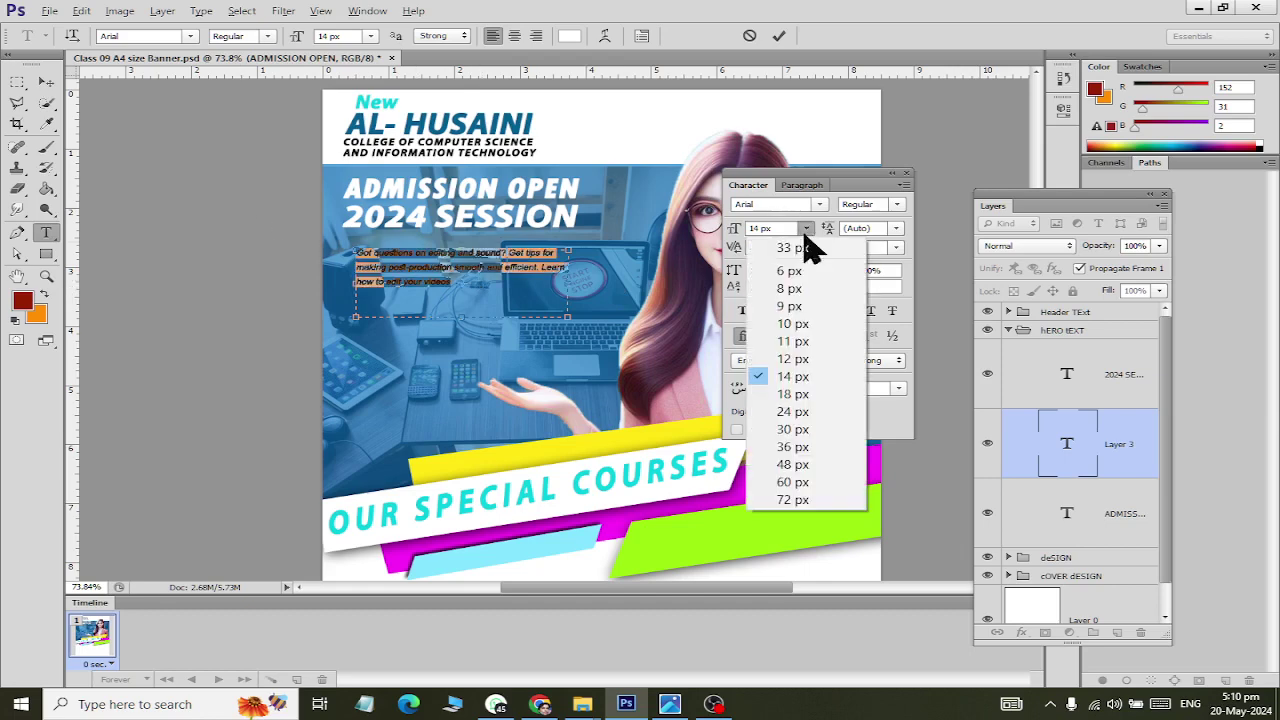
pyautogui.click(807, 396)
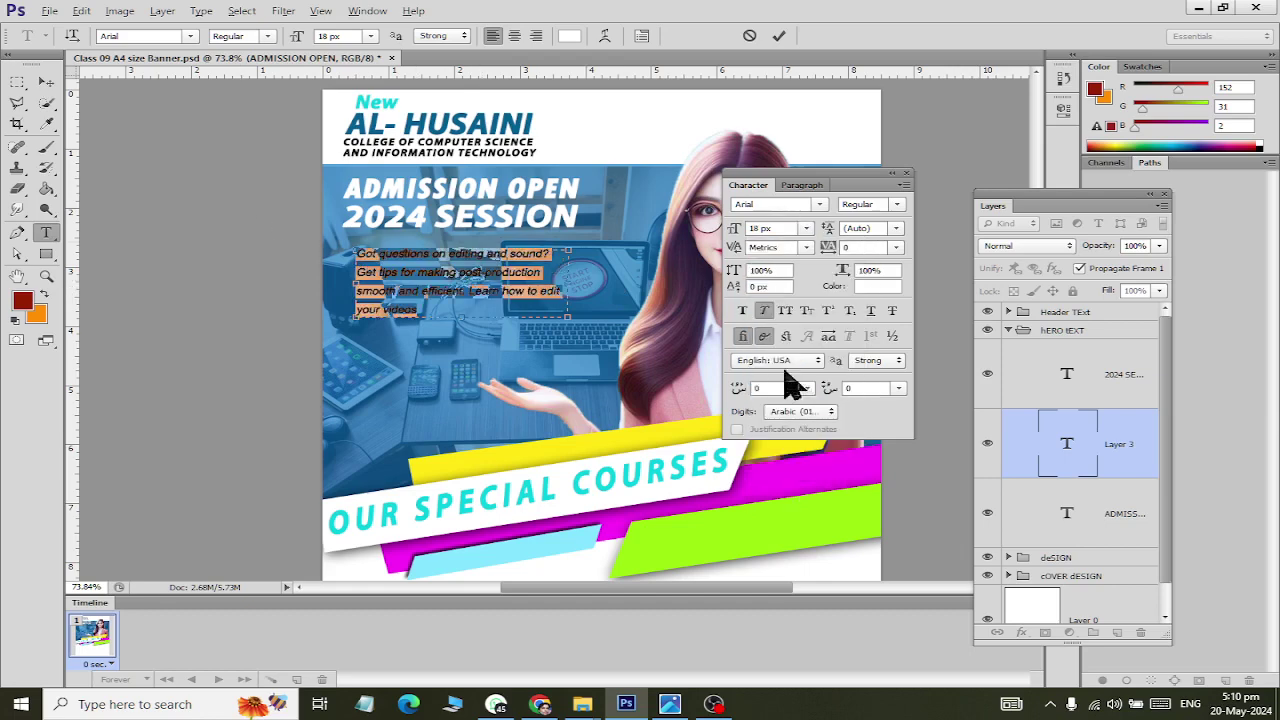
pyautogui.click(772, 228)
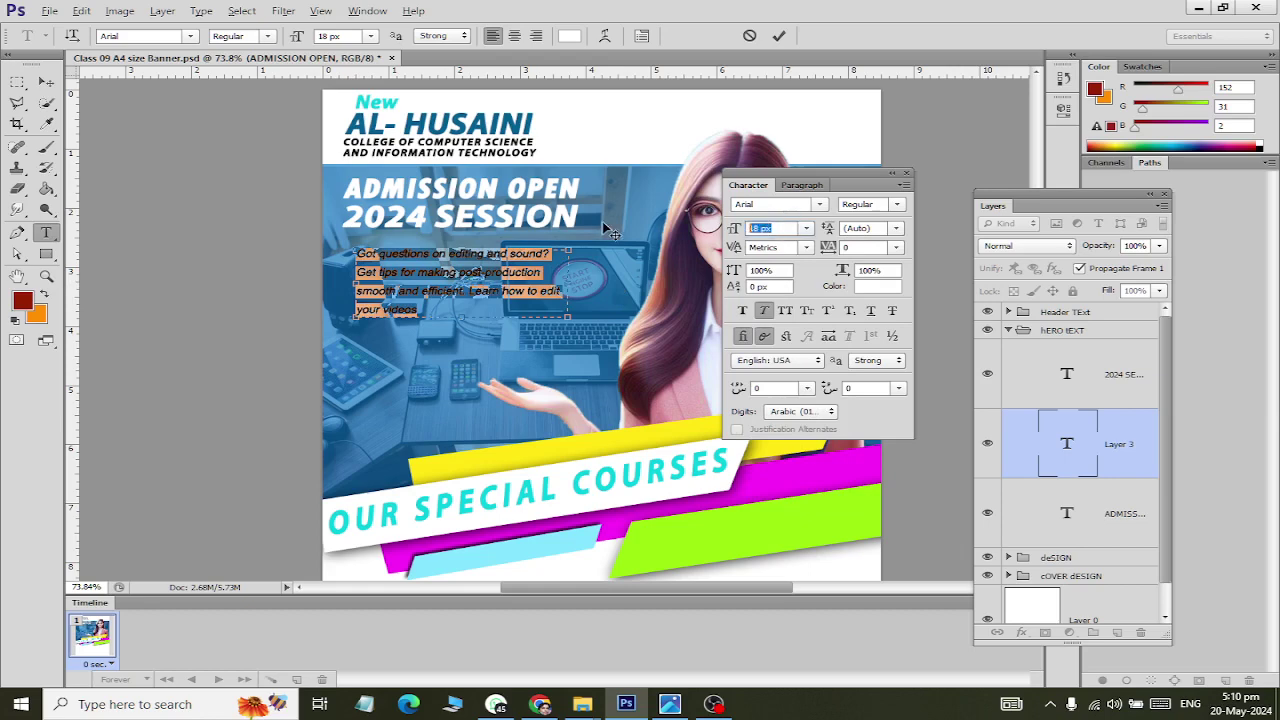
pyautogui.press('Down')
pyautogui.press('Down')
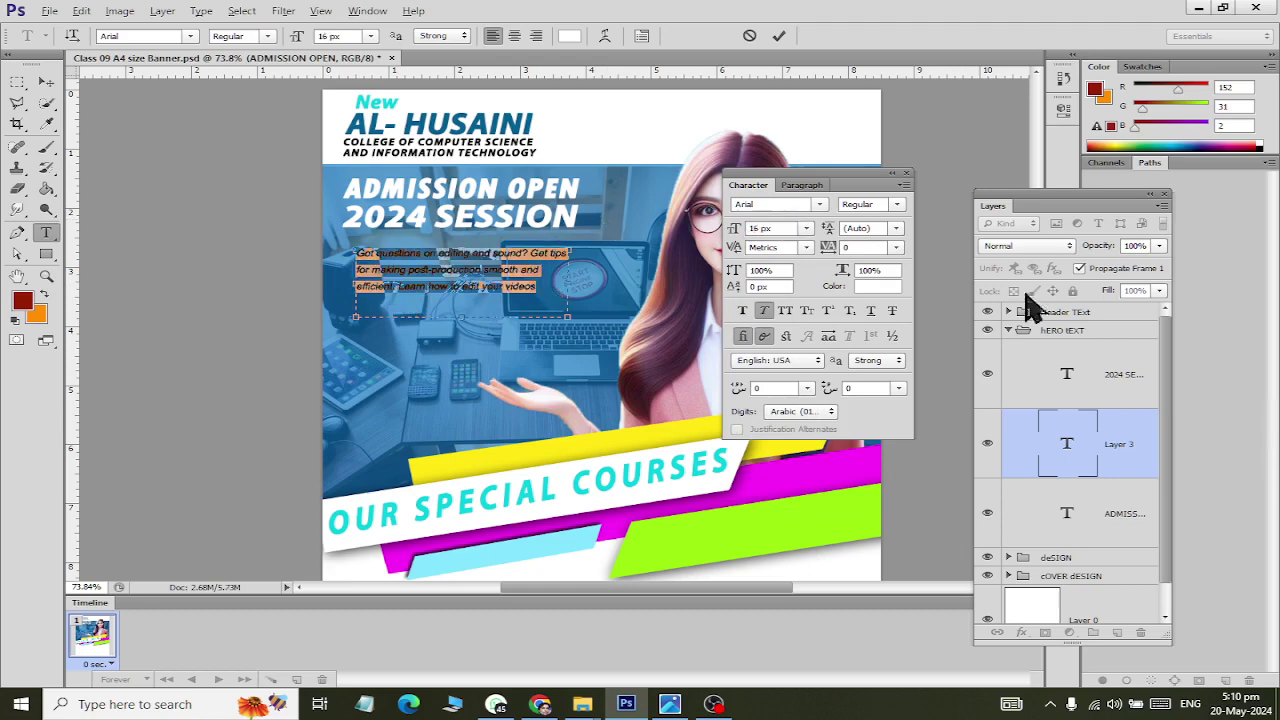
pyautogui.click(802, 185)
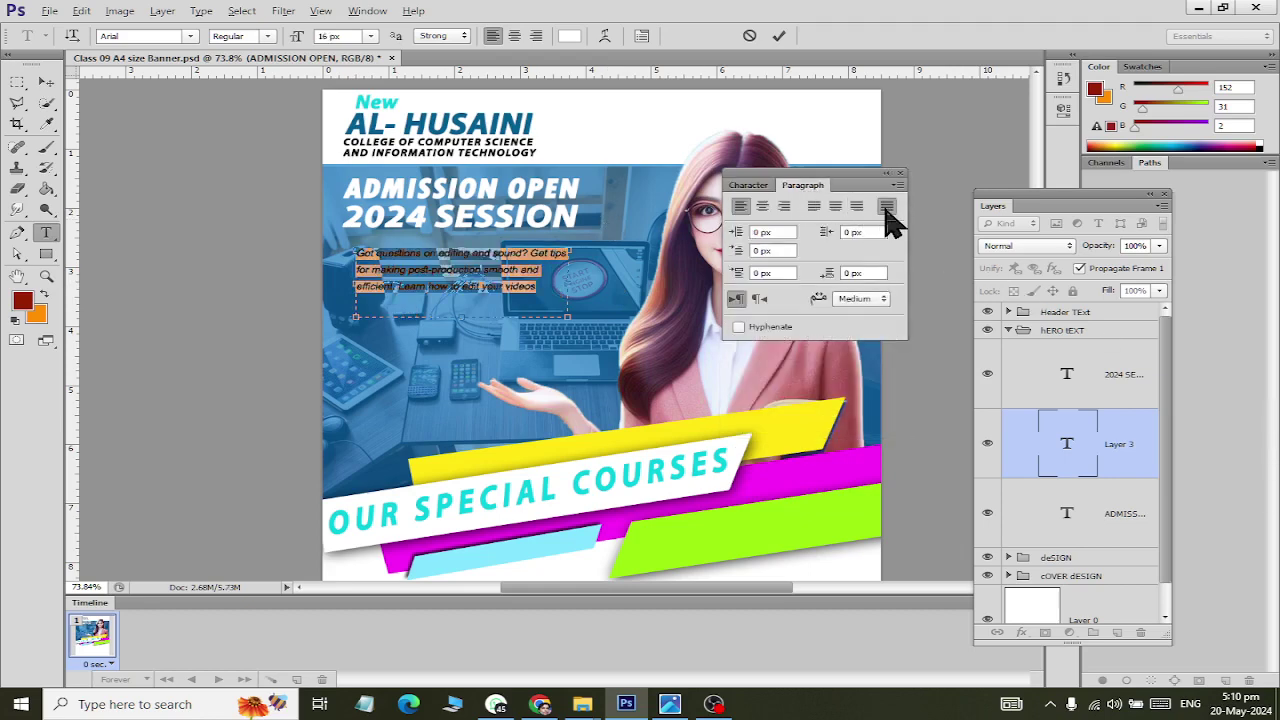
pyautogui.click(887, 206)
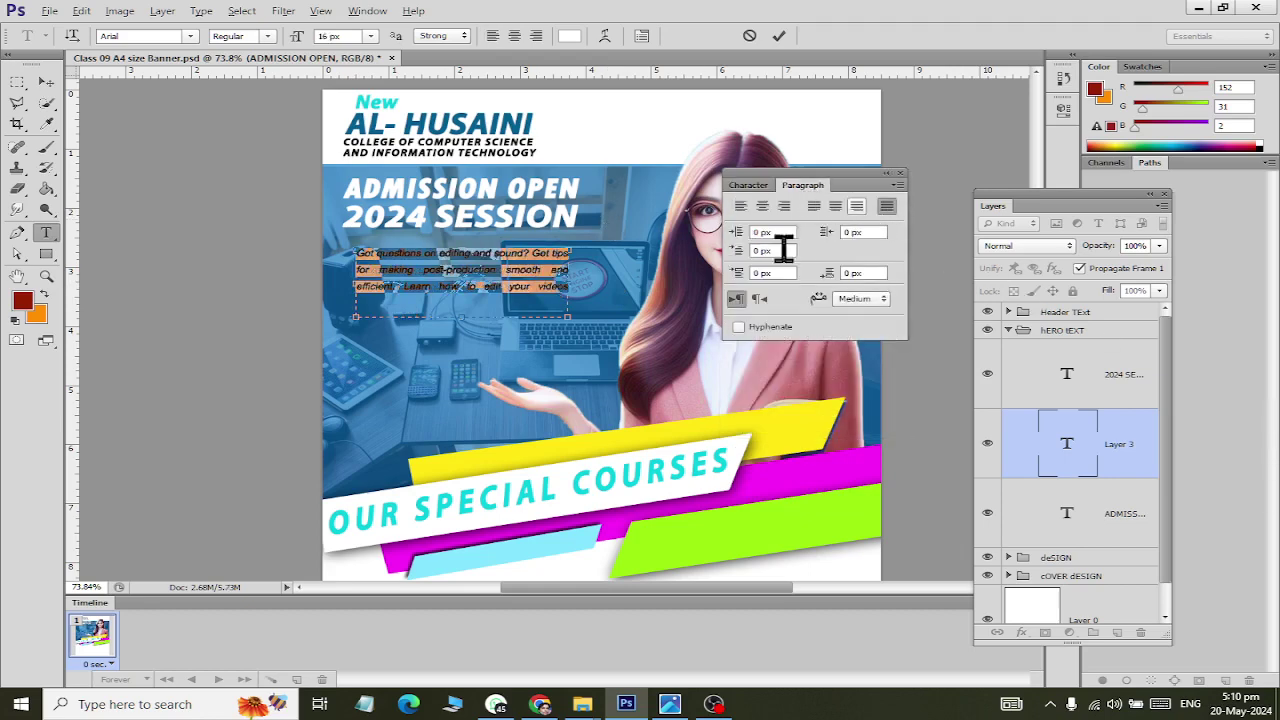
pyautogui.click(46, 81)
# Step: Move the tip paragraph above 2024 SESSION and stack two duplicates below it
pyautogui.scroll(1, 522, 210)
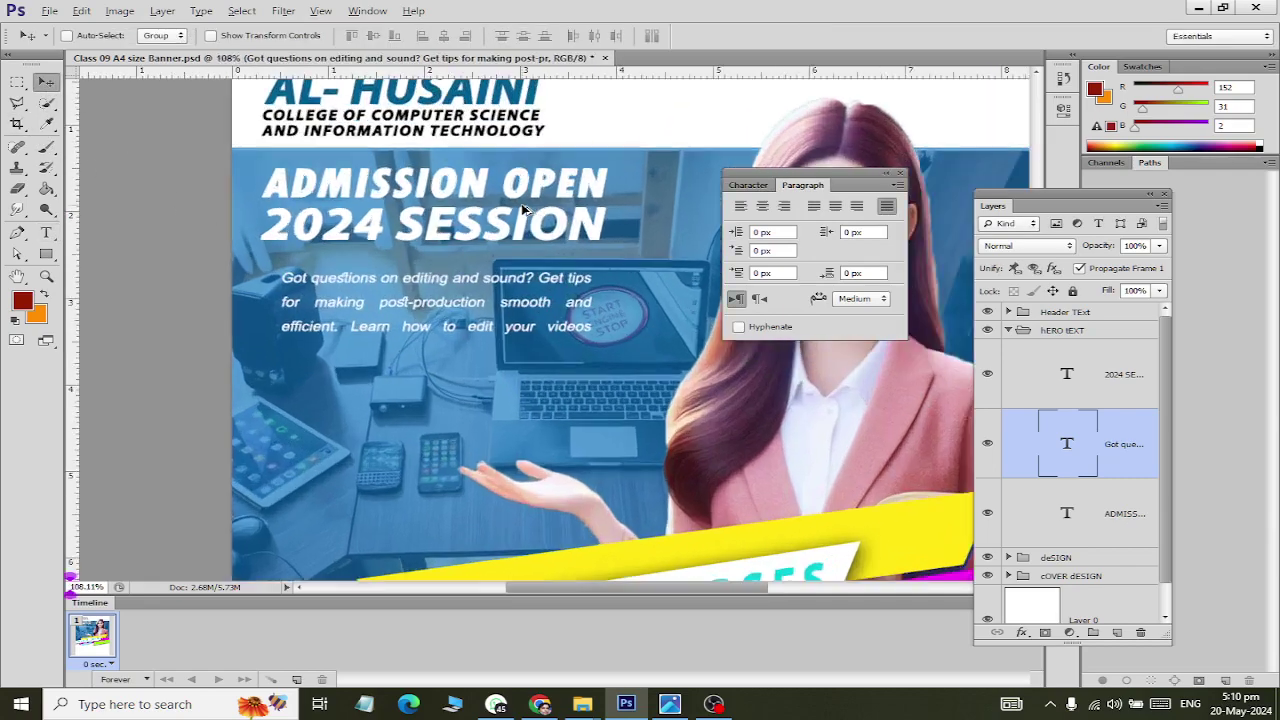
pyautogui.scroll(1, 522, 210)
pyautogui.scroll(1, 522, 210)
pyautogui.scroll(1, 522, 208)
pyautogui.scroll(-2, 522, 208)
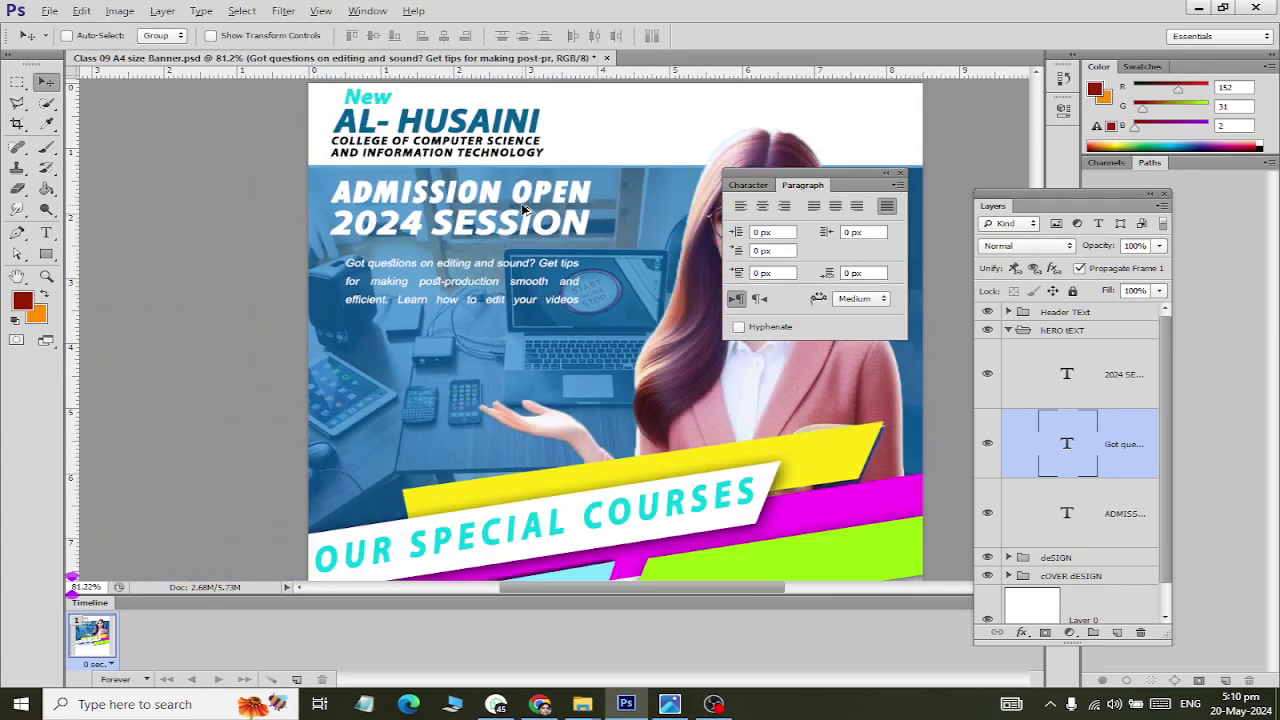
pyautogui.click(1130, 376)
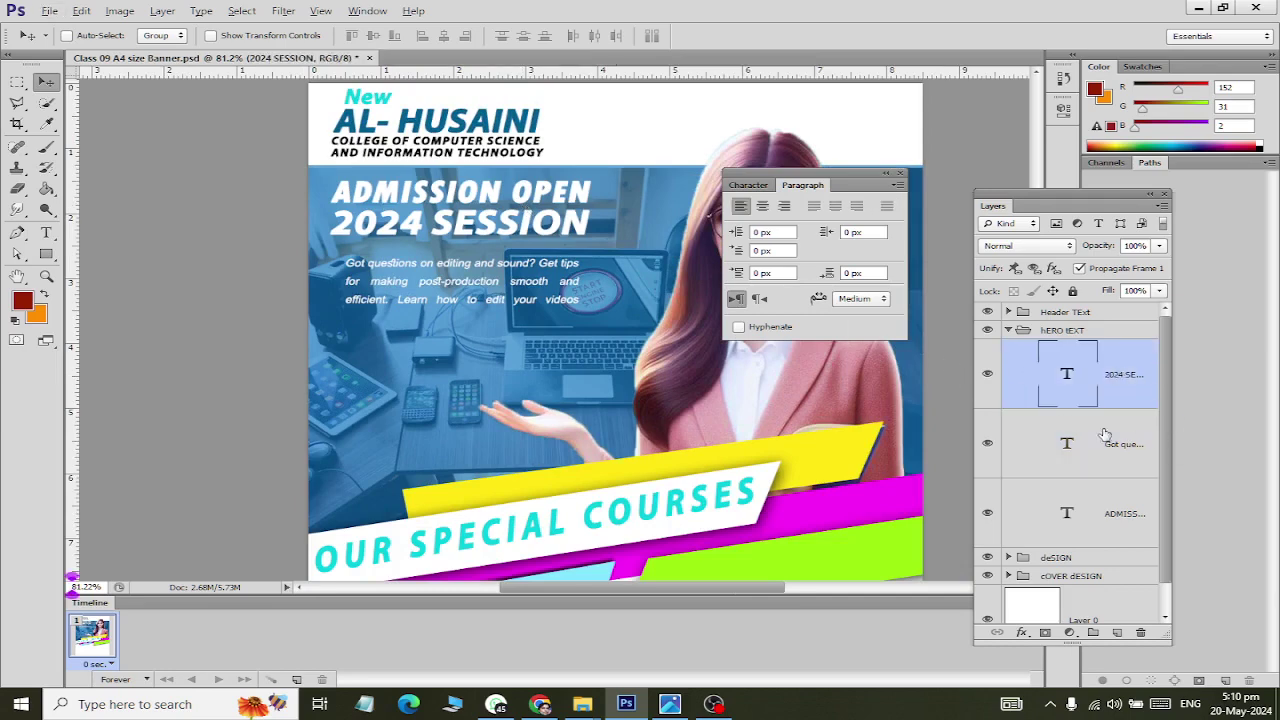
pyautogui.moveTo(1105, 440); pyautogui.dragTo(1117, 377)
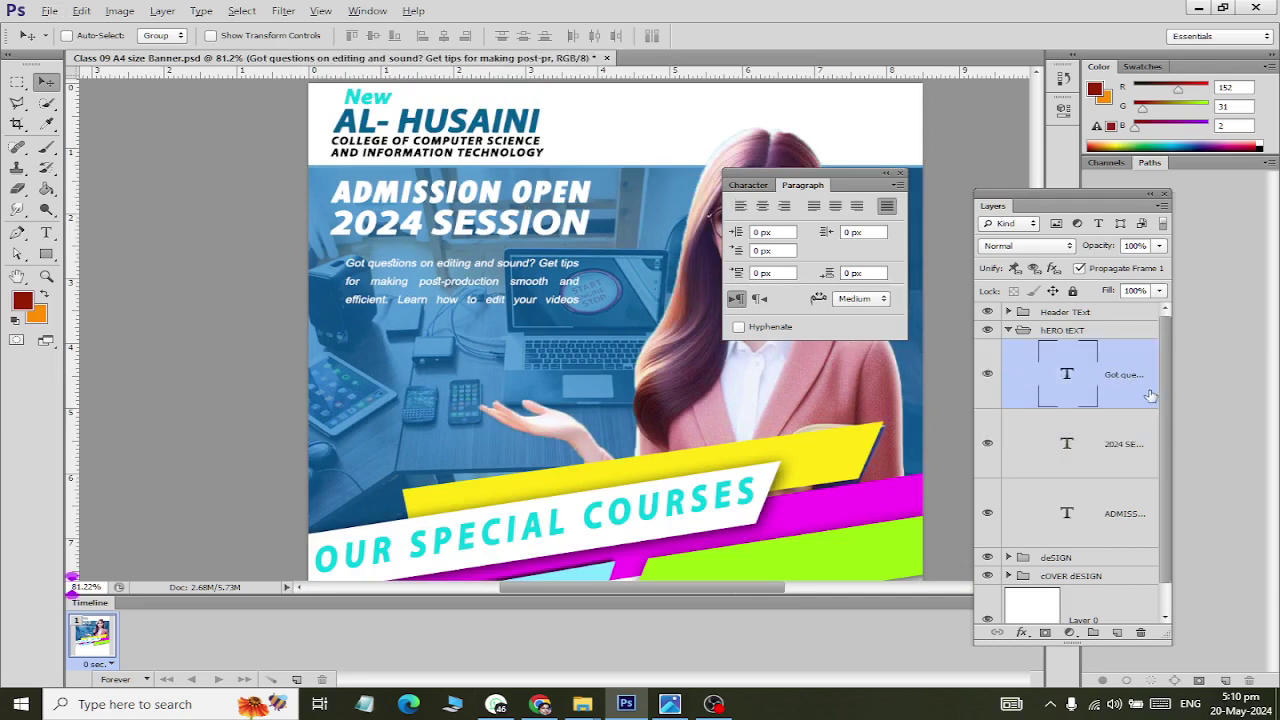
pyautogui.hotkey('ctrl', 'j')
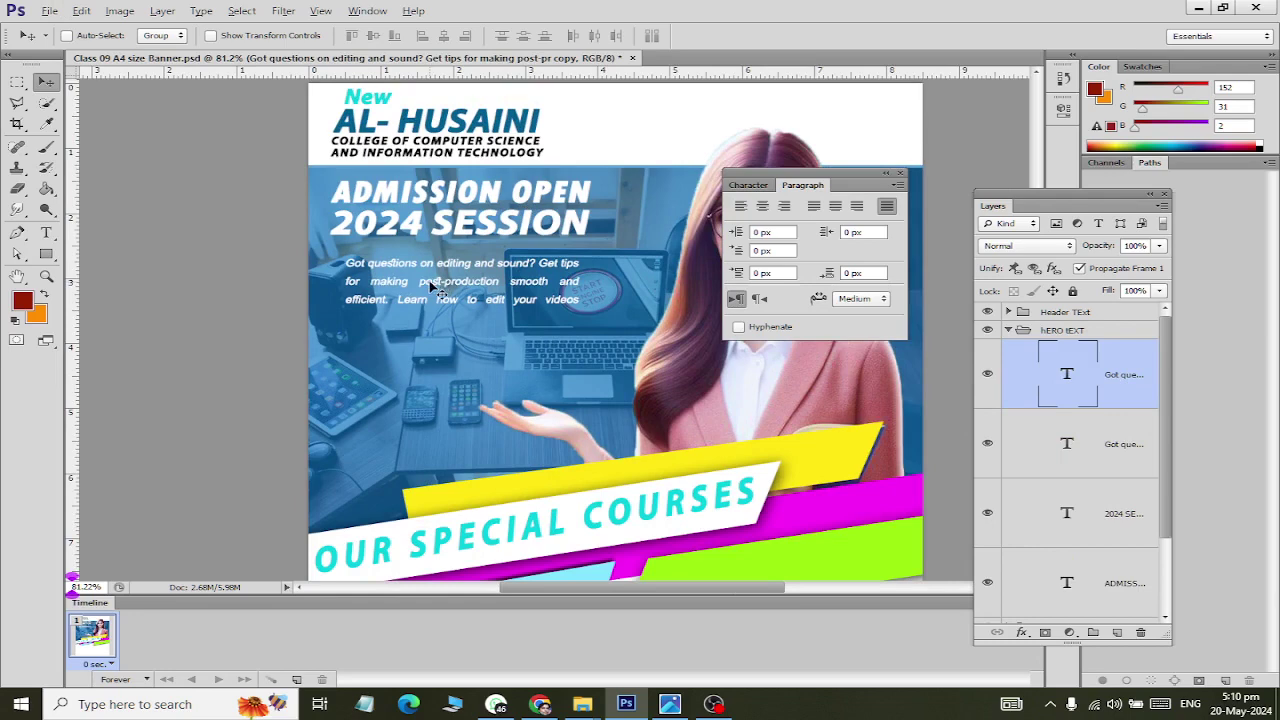
pyautogui.moveTo(432, 287); pyautogui.dragTo(428, 350)
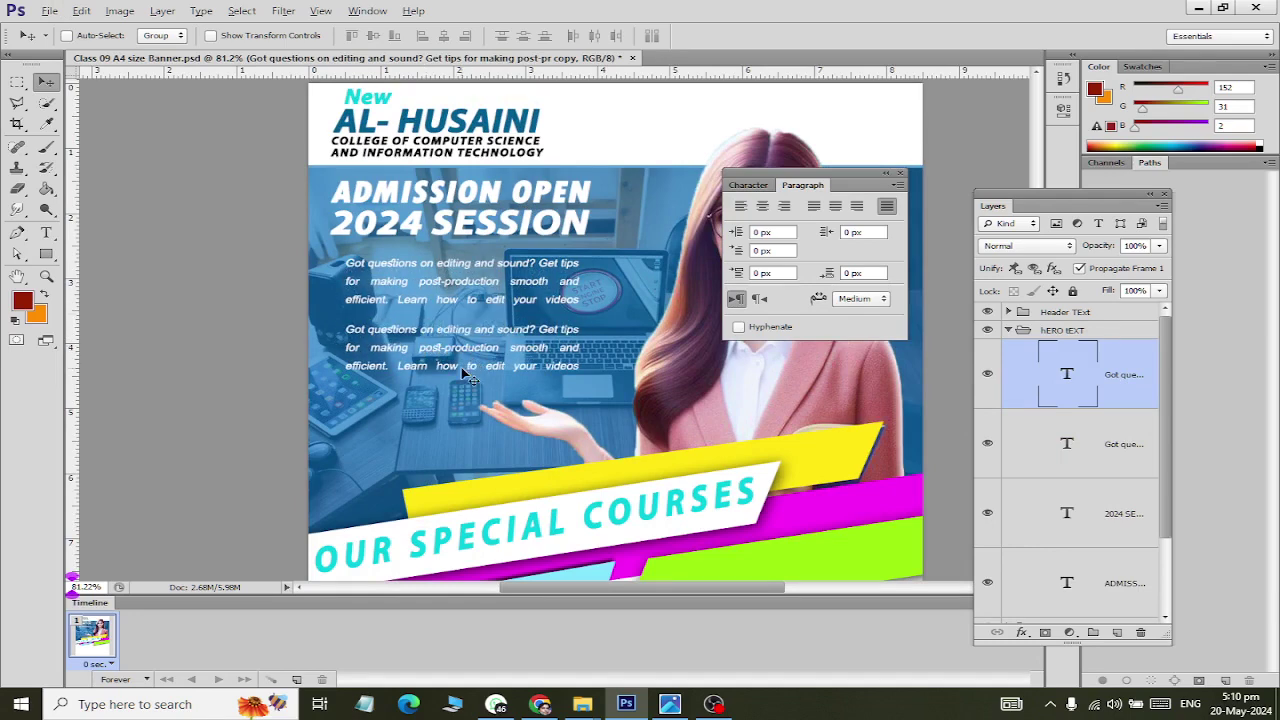
pyautogui.hotkey('ctrl', 'j')
pyautogui.moveTo(458, 350); pyautogui.dragTo(456, 414)
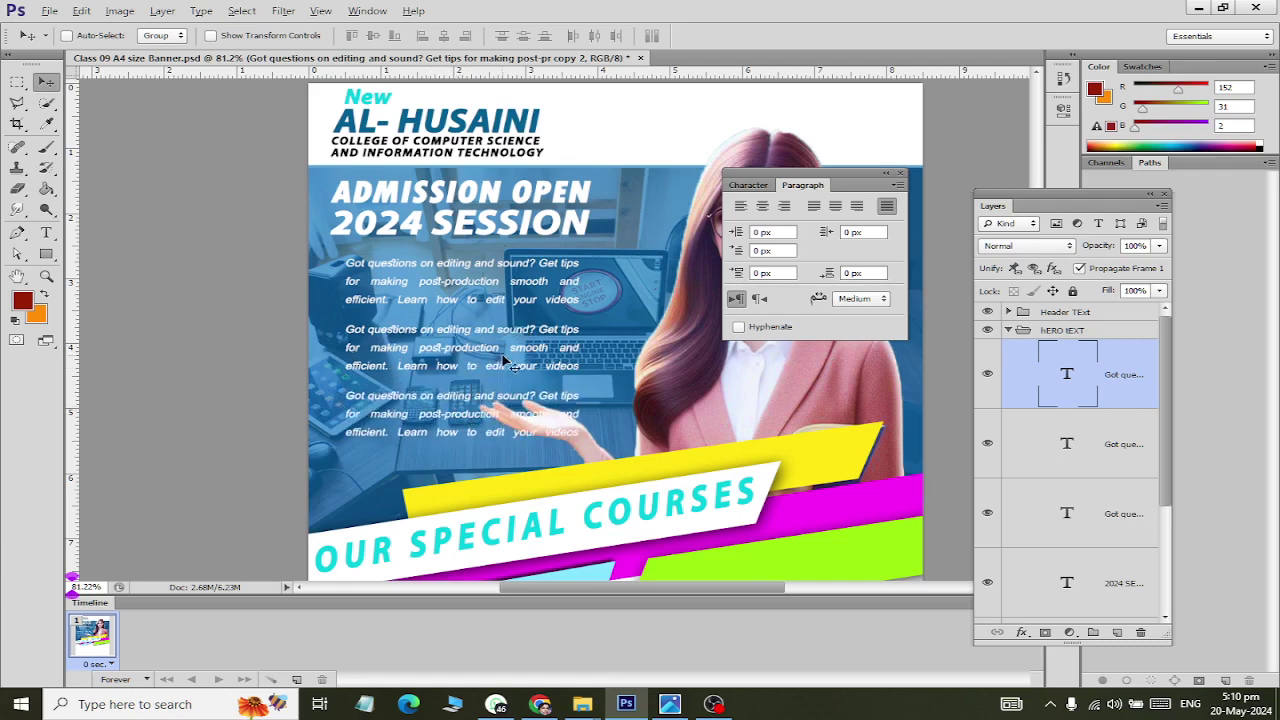
# Step: Shift the three paragraphs slightly lower and nudge the ADMISSION OPEN 2024 SESSION headline down
pyautogui.keyDown('shift'); pyautogui.click(1085, 504); pyautogui.keyUp('shift')
pyautogui.moveTo(486, 366); pyautogui.dragTo(487, 377)
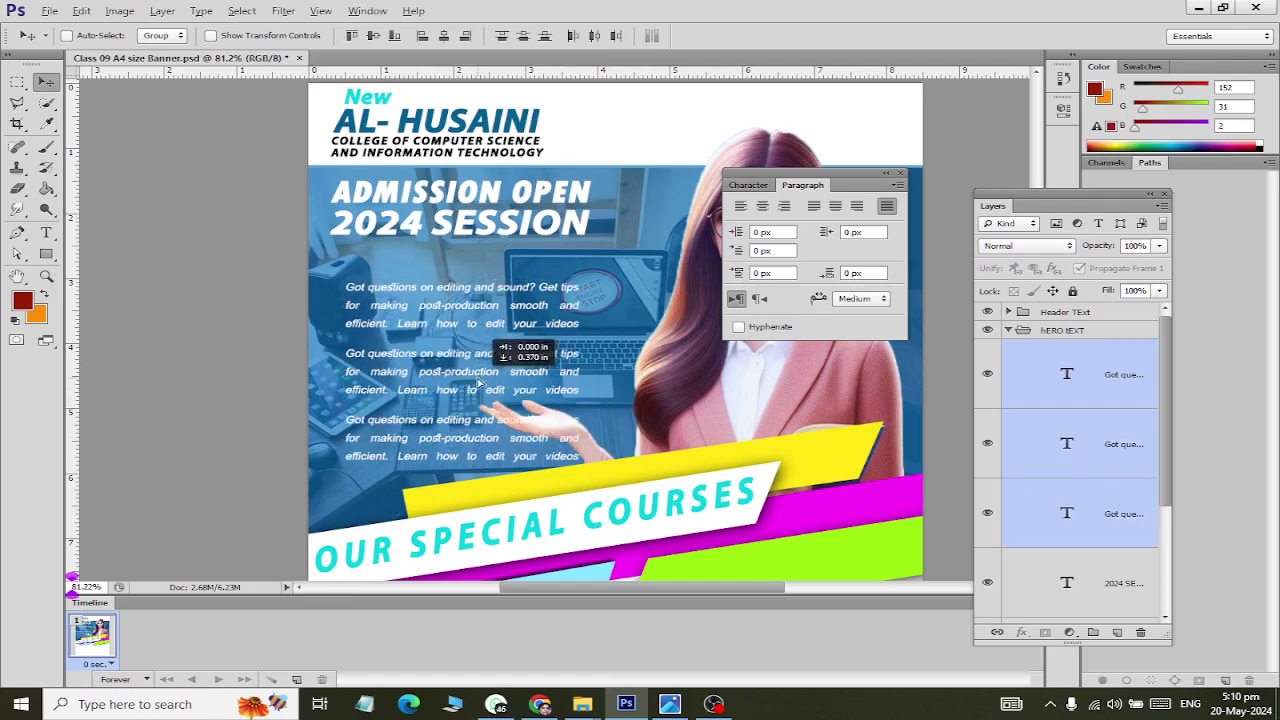
pyautogui.scroll(-1, 1127, 515)
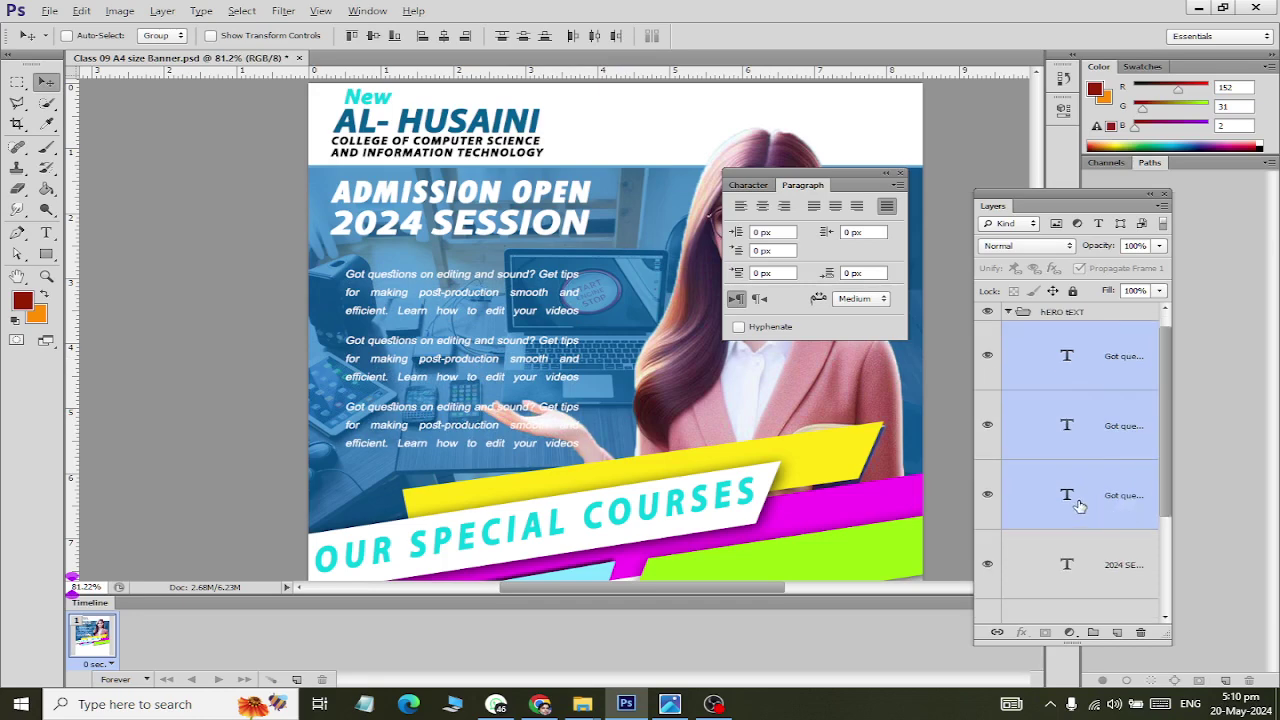
pyautogui.scroll(-1, 1075, 500)
pyautogui.click(1084, 540)
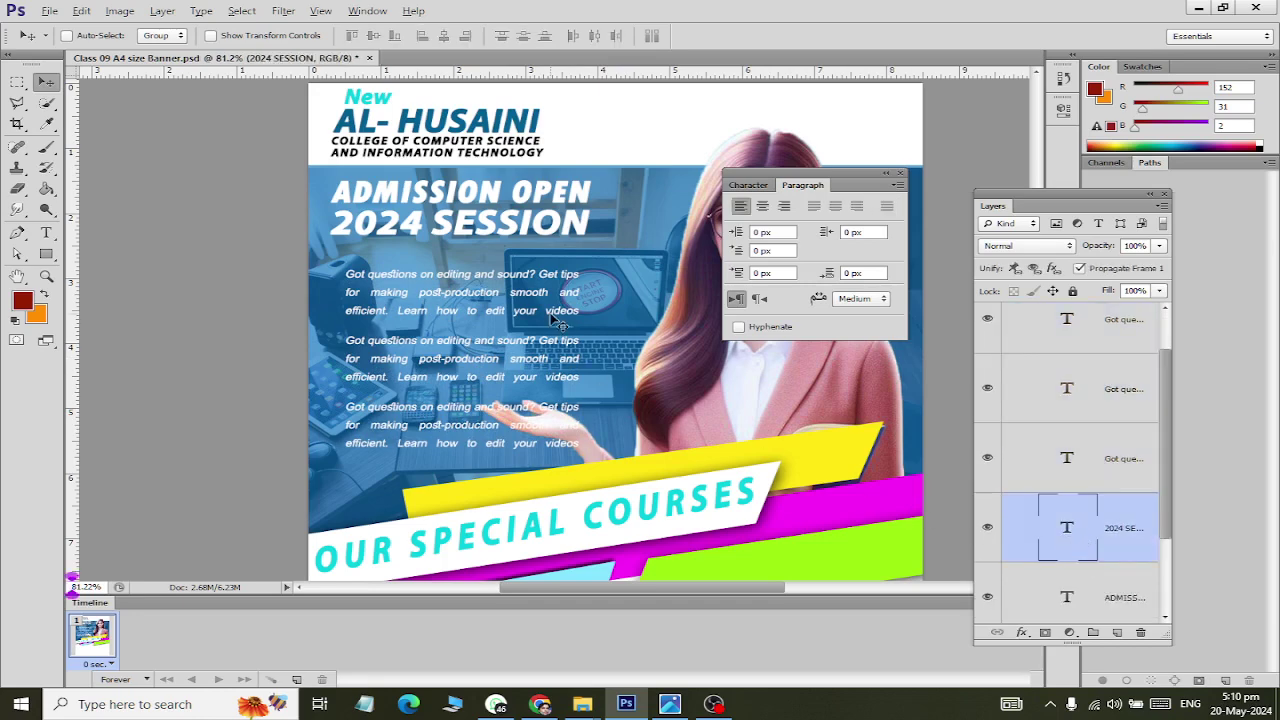
pyautogui.keyDown('shift'); pyautogui.click(1062, 592); pyautogui.keyUp('shift')
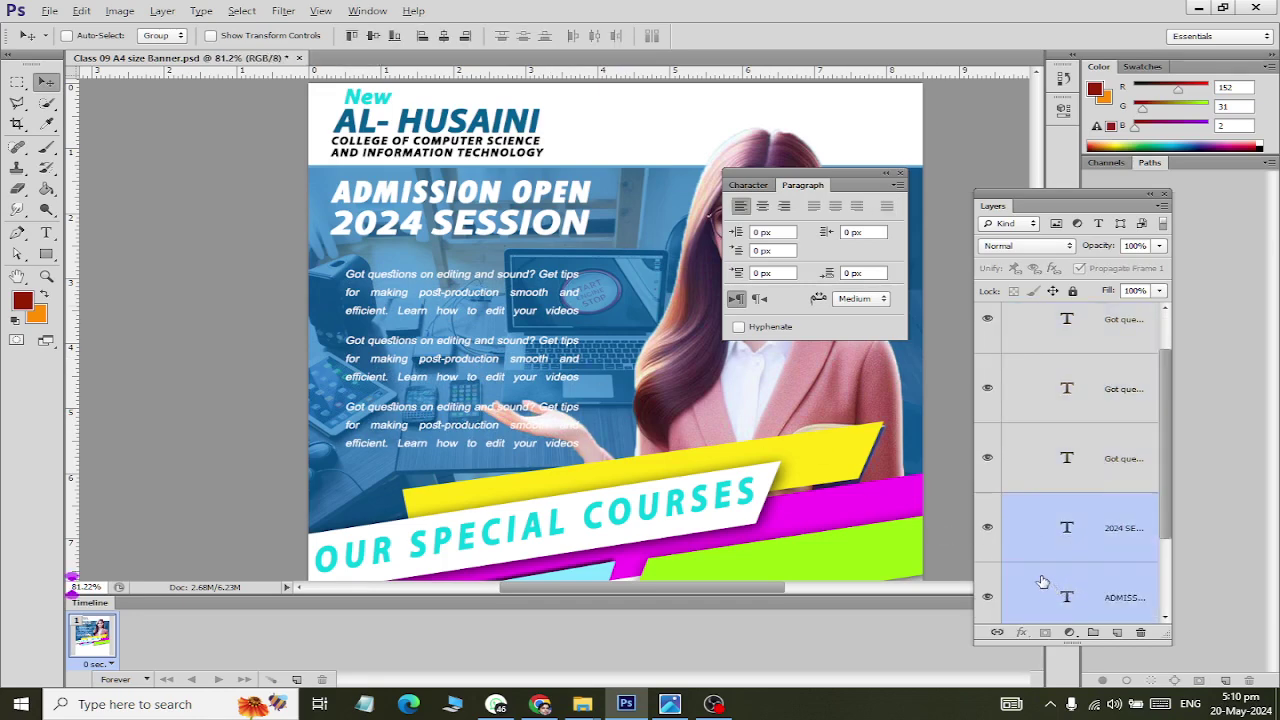
pyautogui.press('Down')
pyautogui.press('Down')
pyautogui.press('Down')
pyautogui.press('Down')
pyautogui.press('Down')
pyautogui.press('Down')
pyautogui.press('Down')
pyautogui.press('Down')
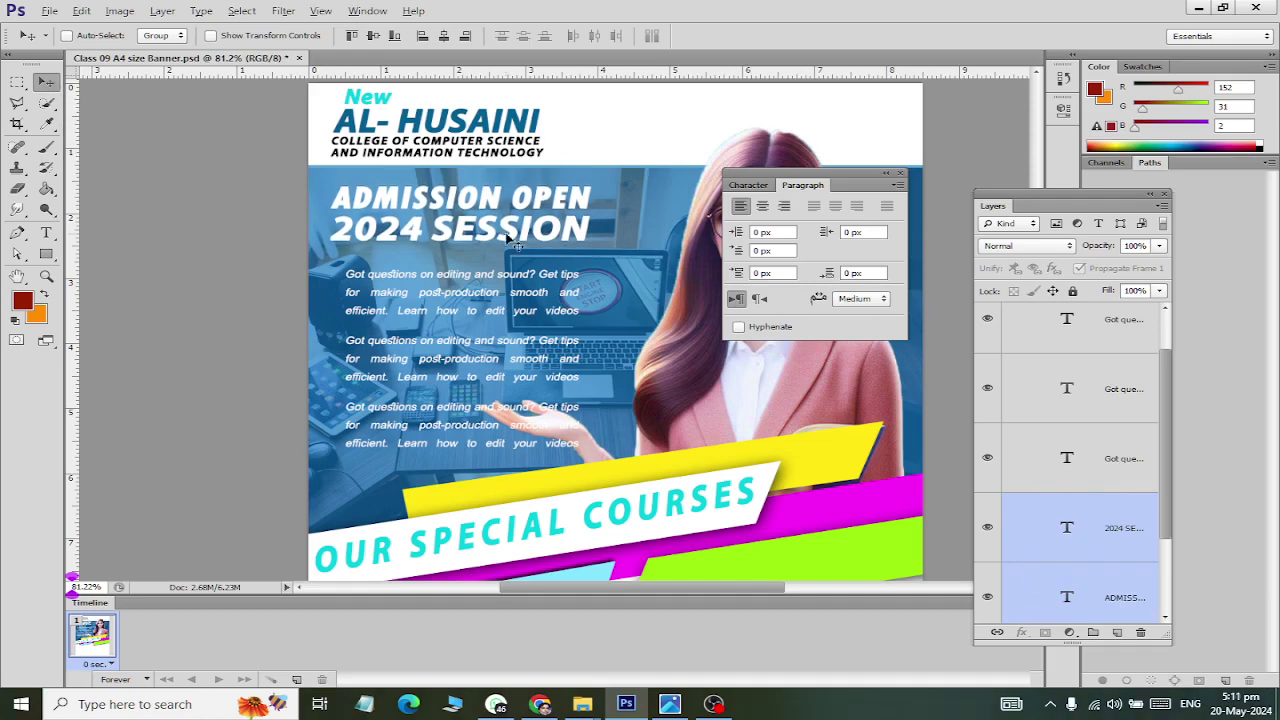
pyautogui.keyDown('alt'); pyautogui.scroll(-1, 508, 240); pyautogui.keyUp('alt')
pyautogui.keyDown('alt'); pyautogui.scroll(-1, 541, 247); pyautogui.keyUp('alt')
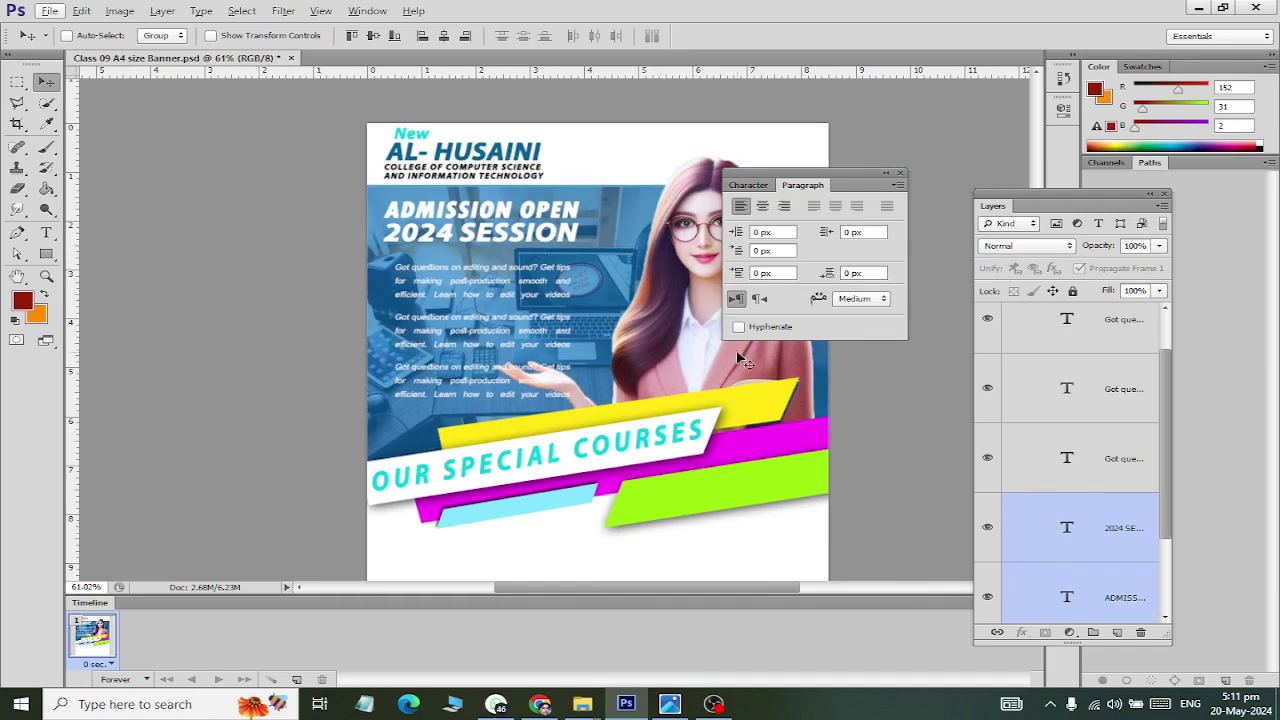
# Step: Expand the cOVER dESIGN and hERO tEXT groups and select the top Got questions paragraph layer
pyautogui.scroll(1, 1060, 360)
pyautogui.scroll(1, 1060, 360)
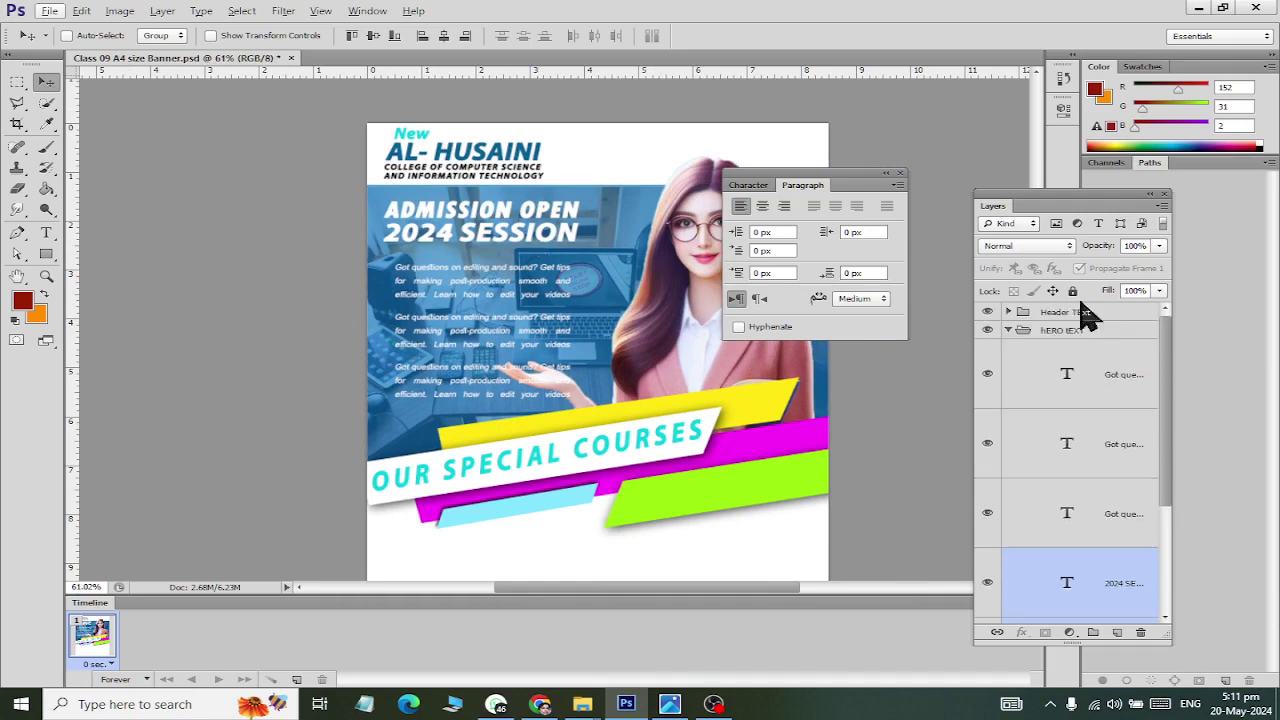
pyautogui.click(1006, 336)
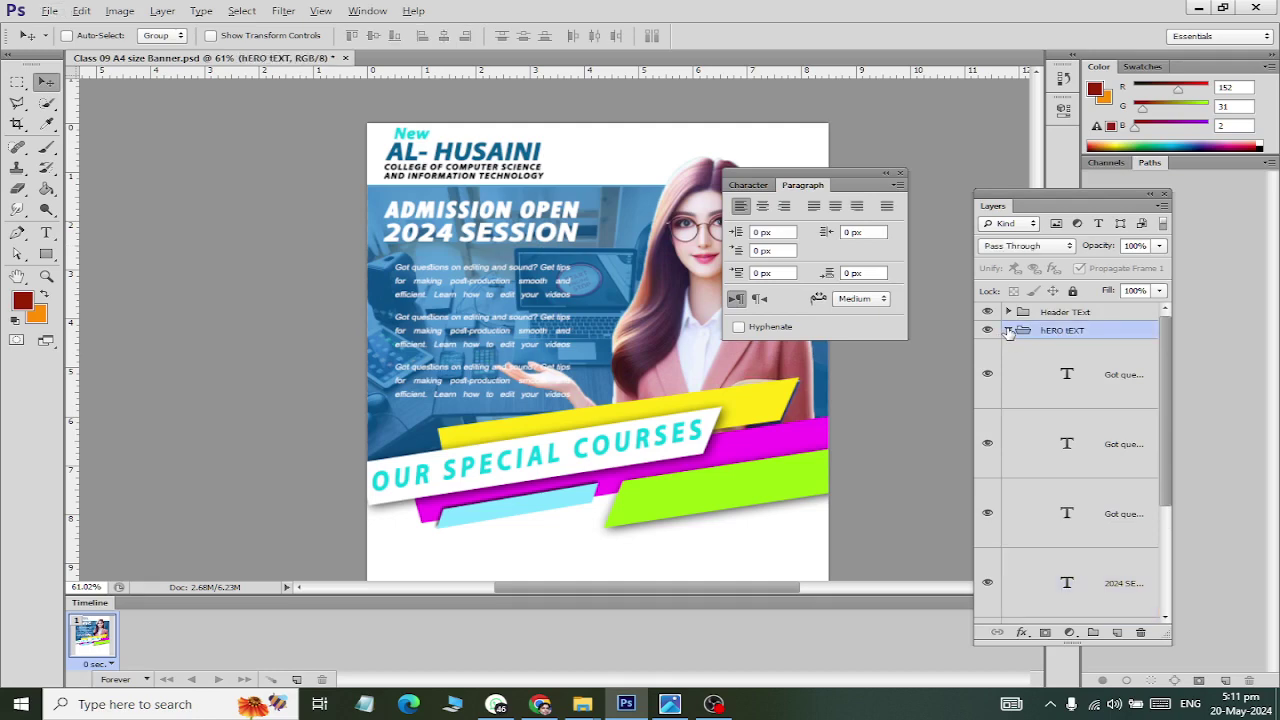
pyautogui.click(1008, 330)
pyautogui.click(1049, 350)
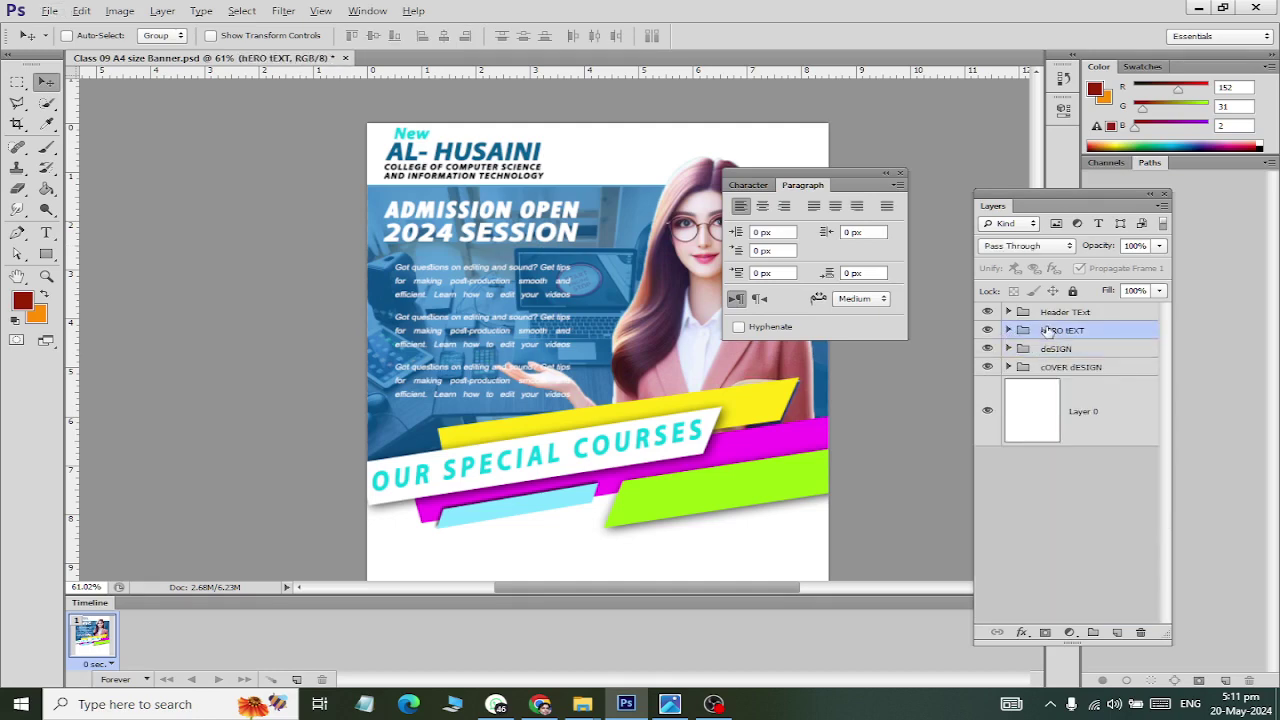
pyautogui.click(1006, 369)
pyautogui.click(1008, 367)
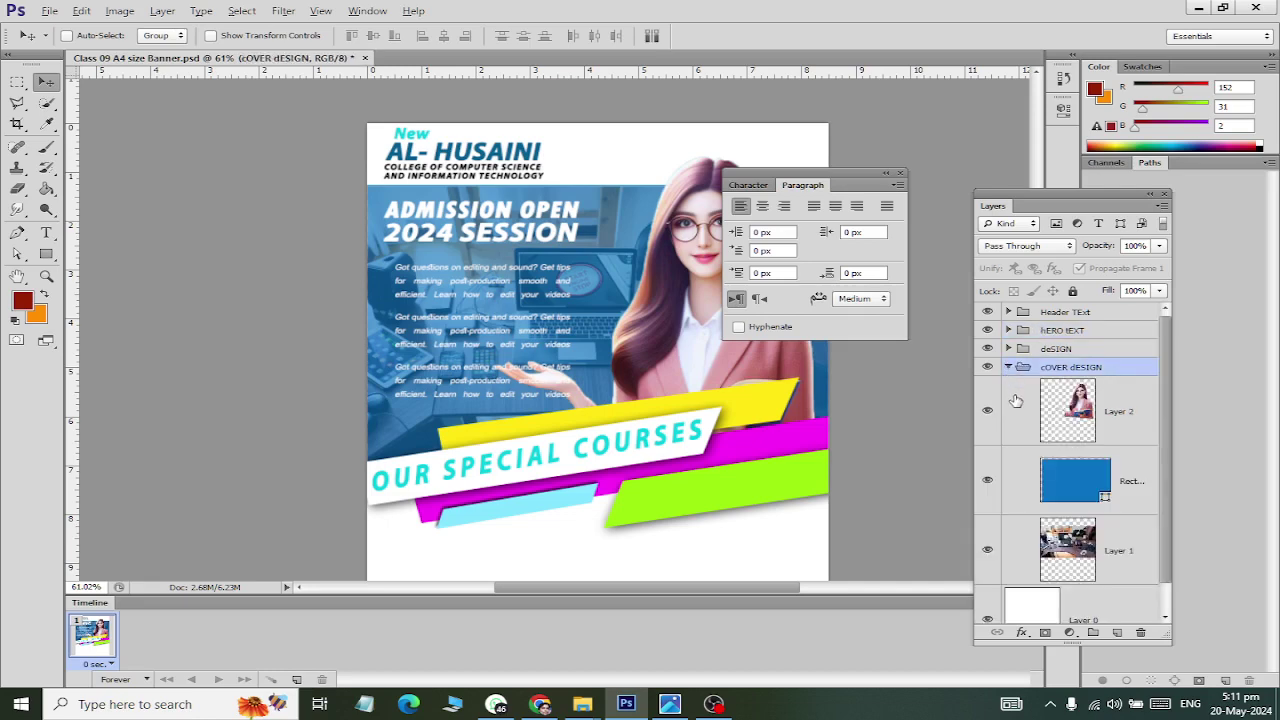
pyautogui.click(1008, 332)
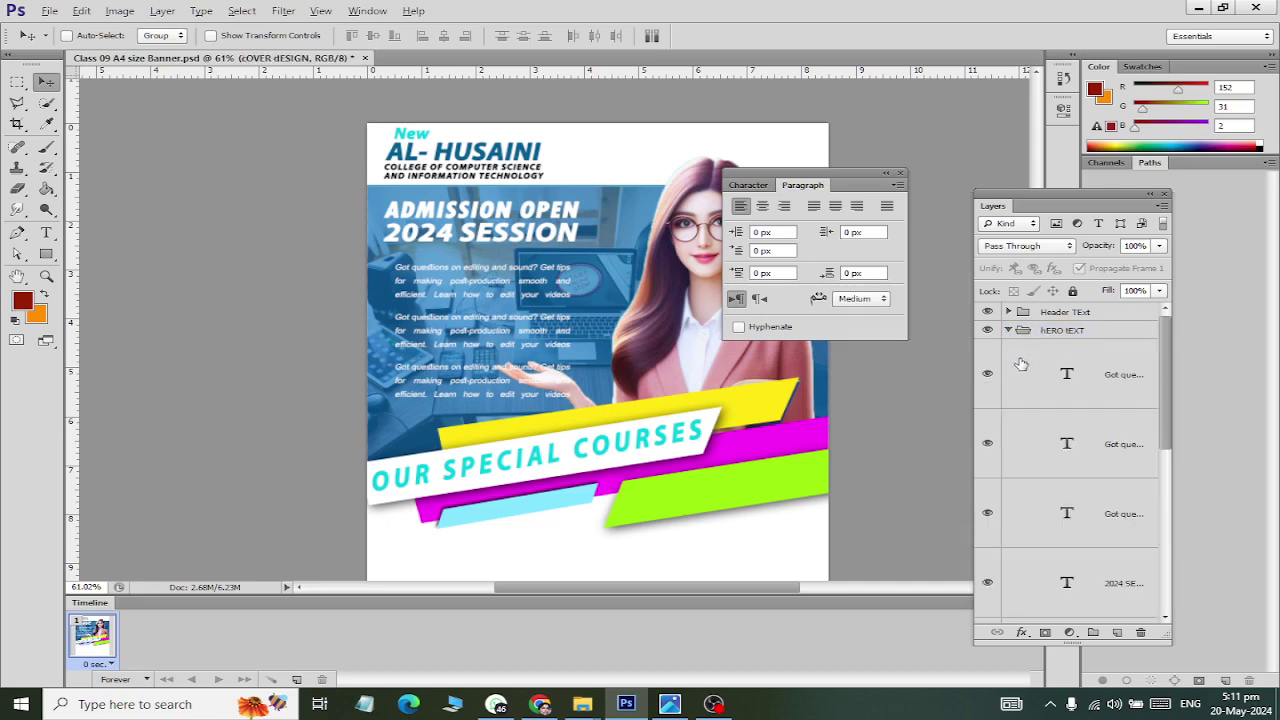
pyautogui.click(1008, 331)
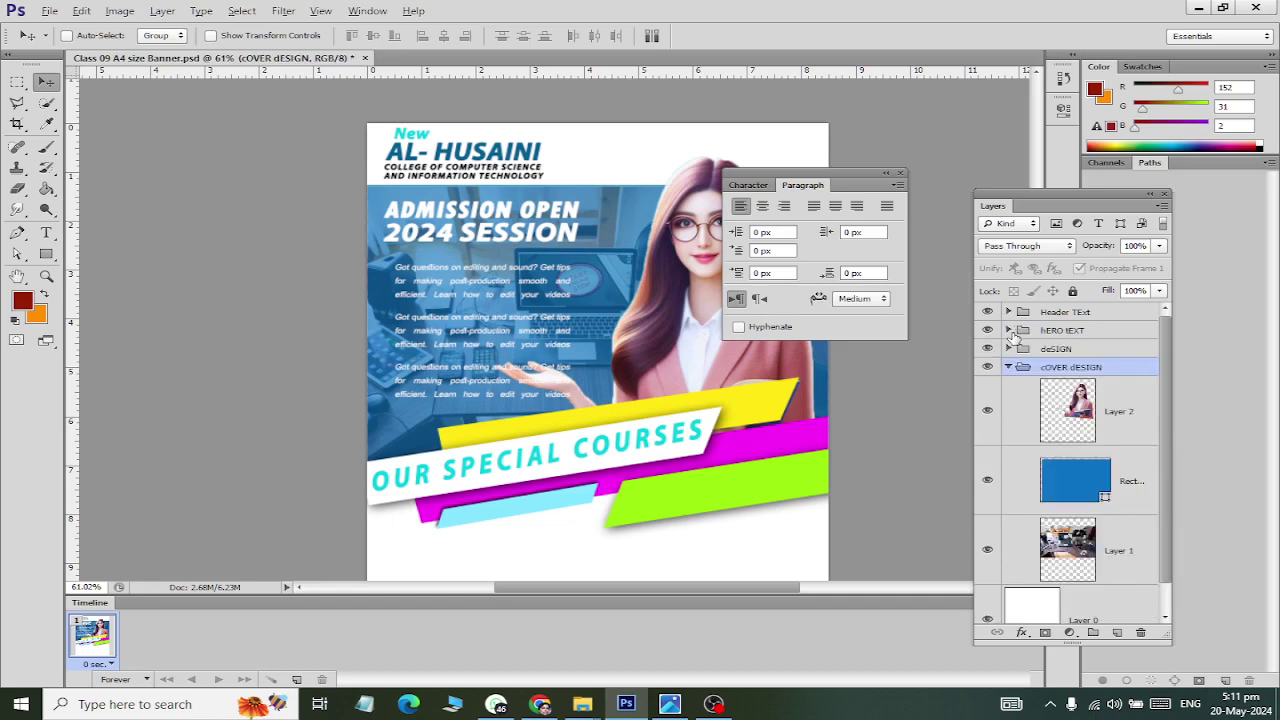
pyautogui.click(1007, 368)
pyautogui.click(988, 374)
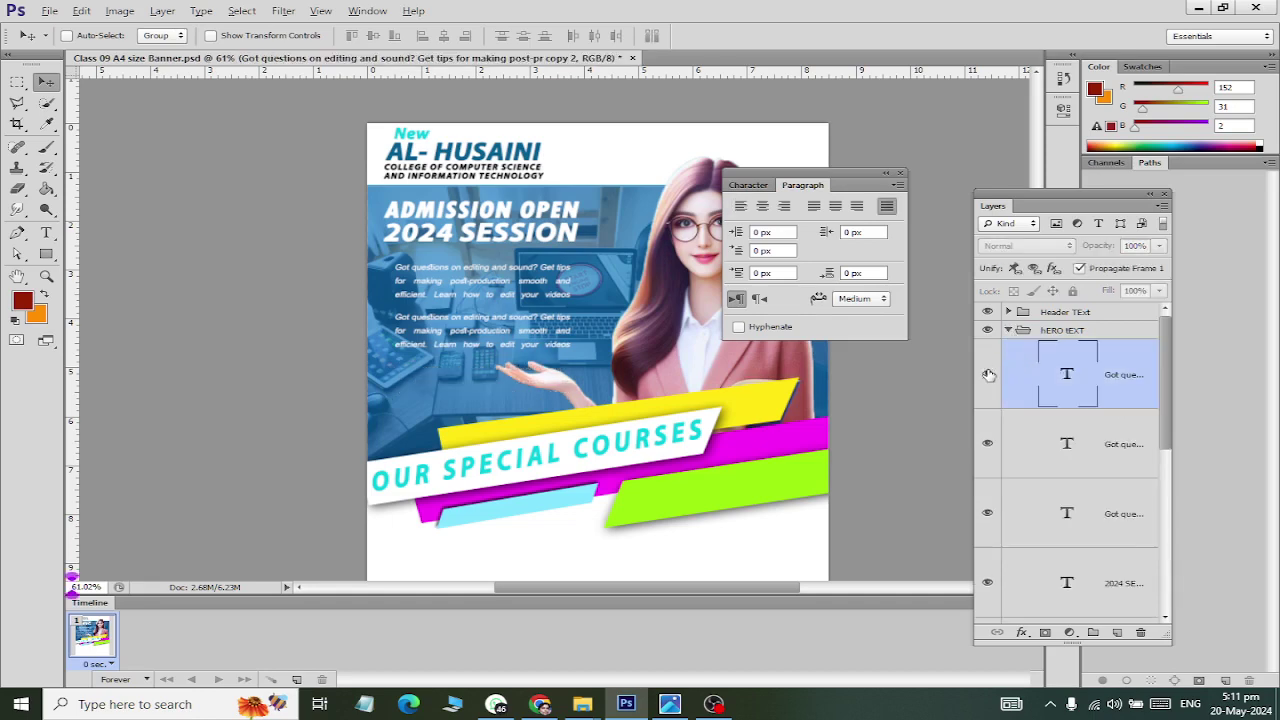
# Step: Move one Got questions paragraph layer into cOVER dESIGN beneath the photo layer
pyautogui.scroll(-1, 1047, 388)
pyautogui.scroll(-3, 1047, 390)
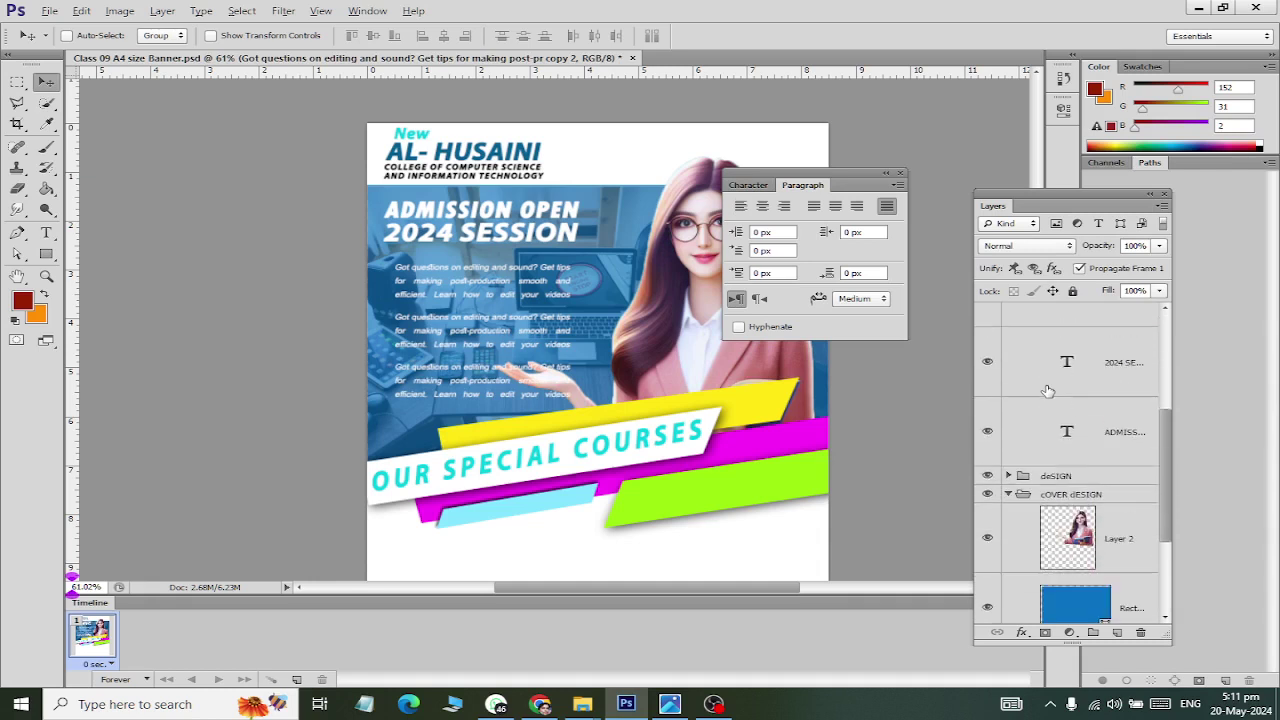
pyautogui.scroll(-1, 1019, 519)
pyautogui.scroll(-1, 1040, 490)
pyautogui.scroll(-1, 1060, 460)
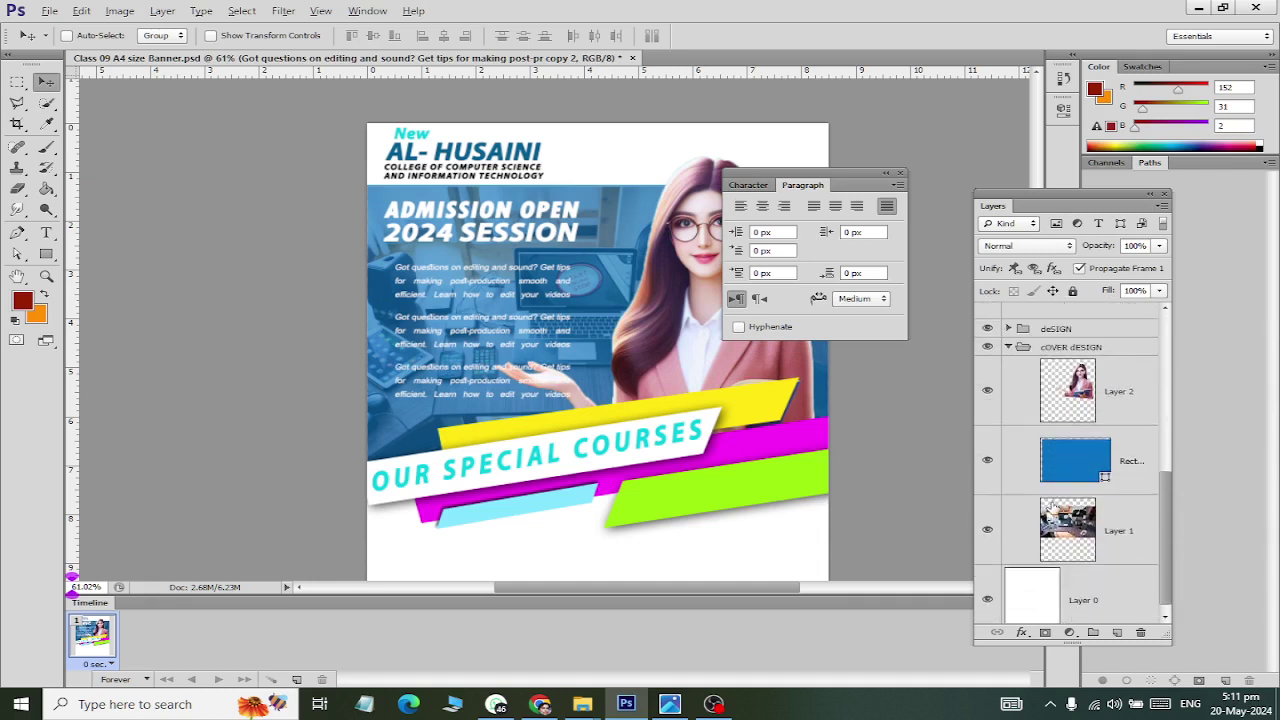
pyautogui.scroll(3, 1073, 453)
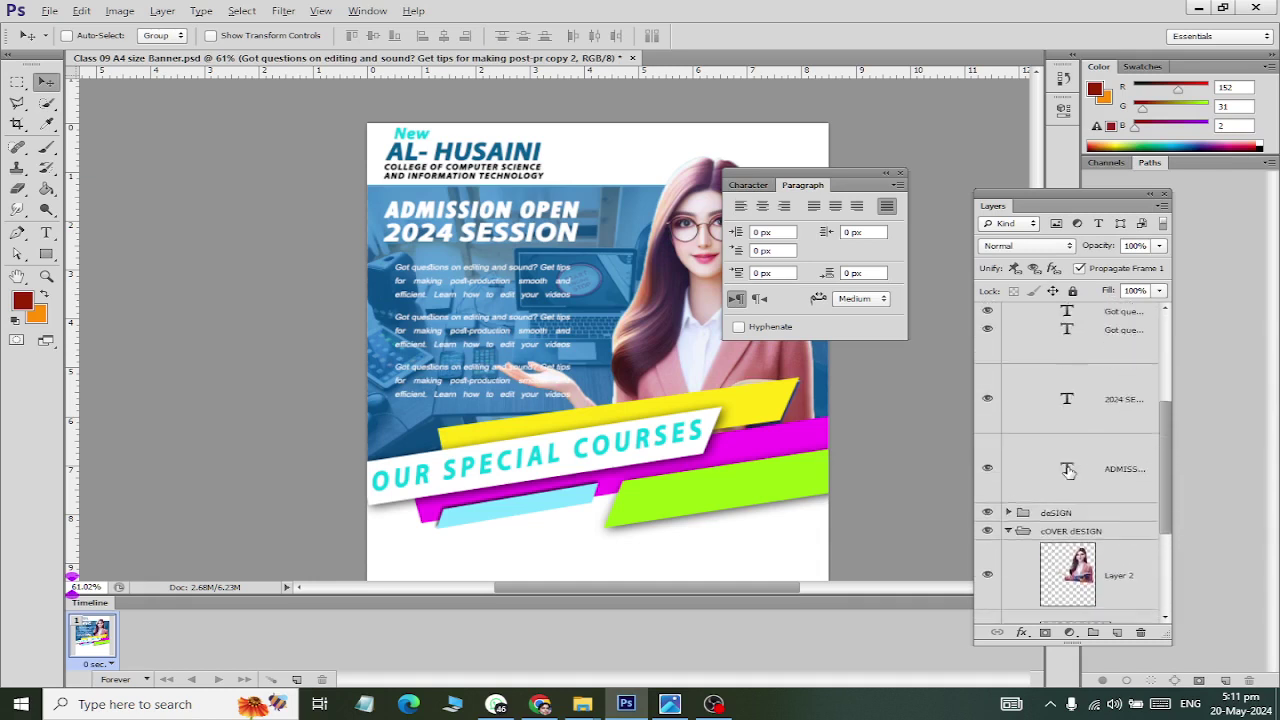
pyautogui.scroll(3, 1068, 453)
pyautogui.scroll(1, 1063, 454)
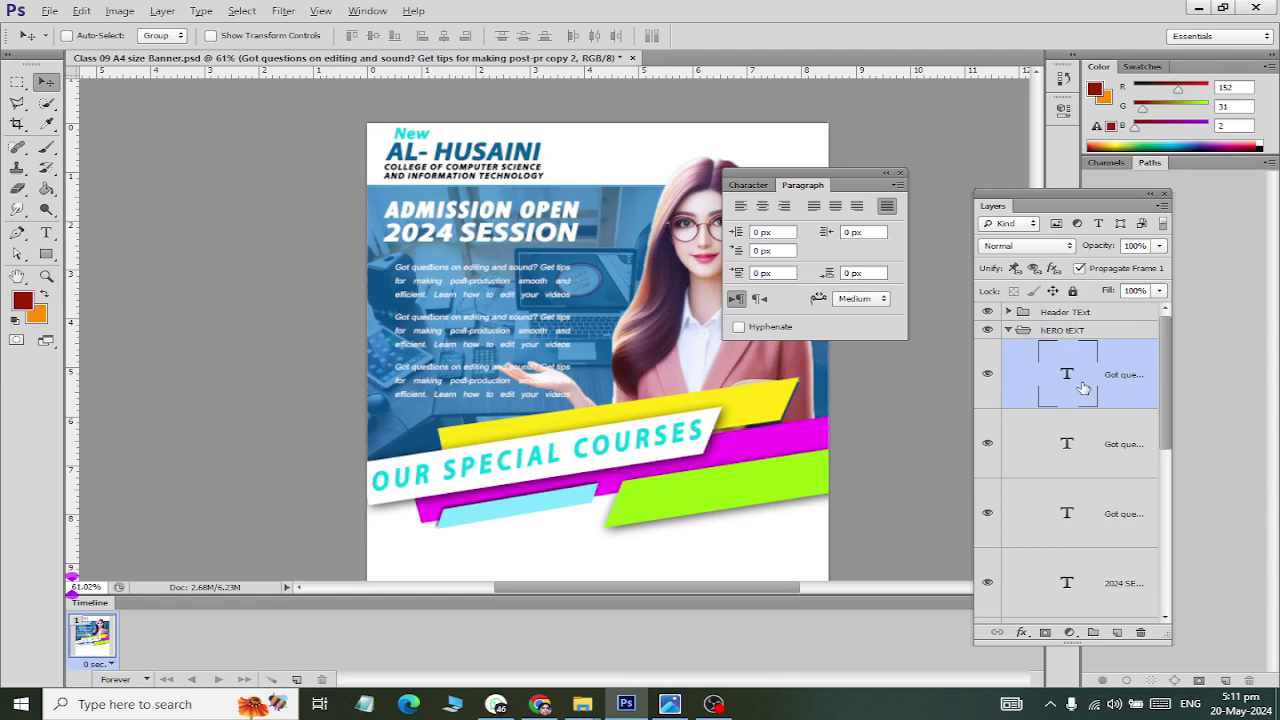
pyautogui.moveTo(1083, 388)
pyautogui.mouseDown()
pyautogui.moveTo(1083, 625)
pyautogui.moveTo(1105, 575)
pyautogui.mouseUp()
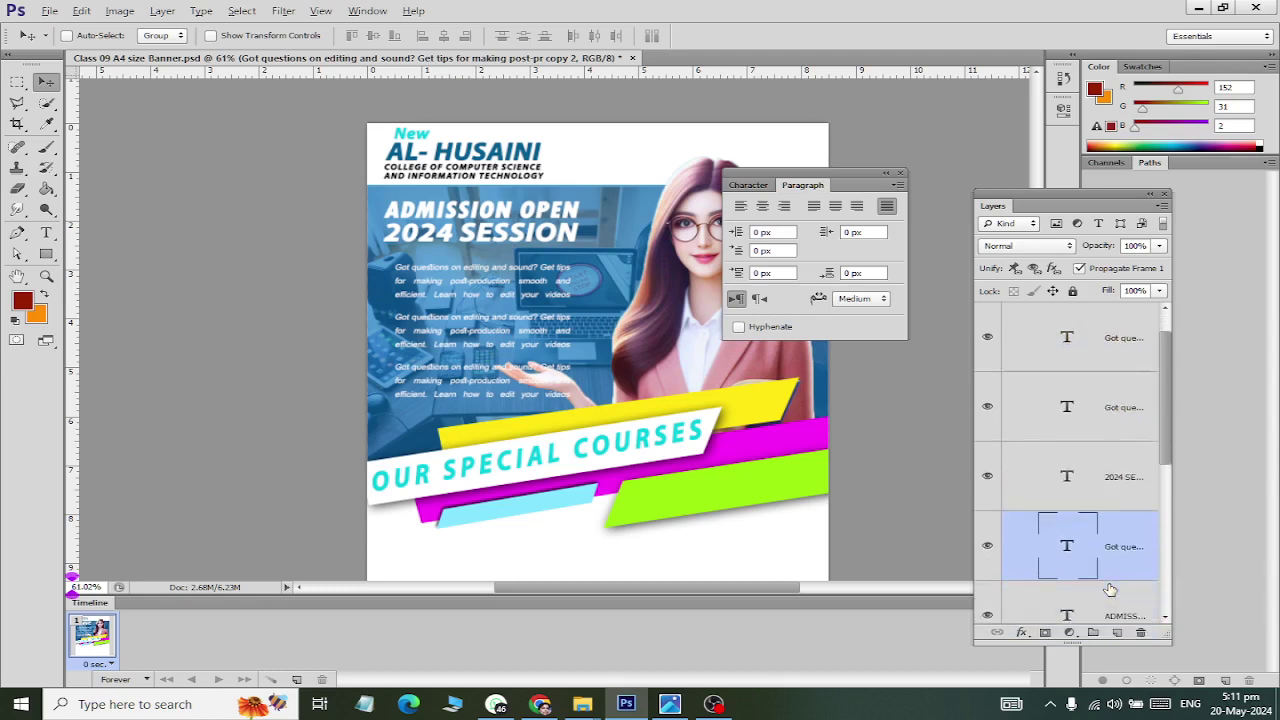
pyautogui.scroll(-2, 1100, 558)
pyautogui.scroll(-2, 1100, 558)
pyautogui.scroll(-2, 1100, 558)
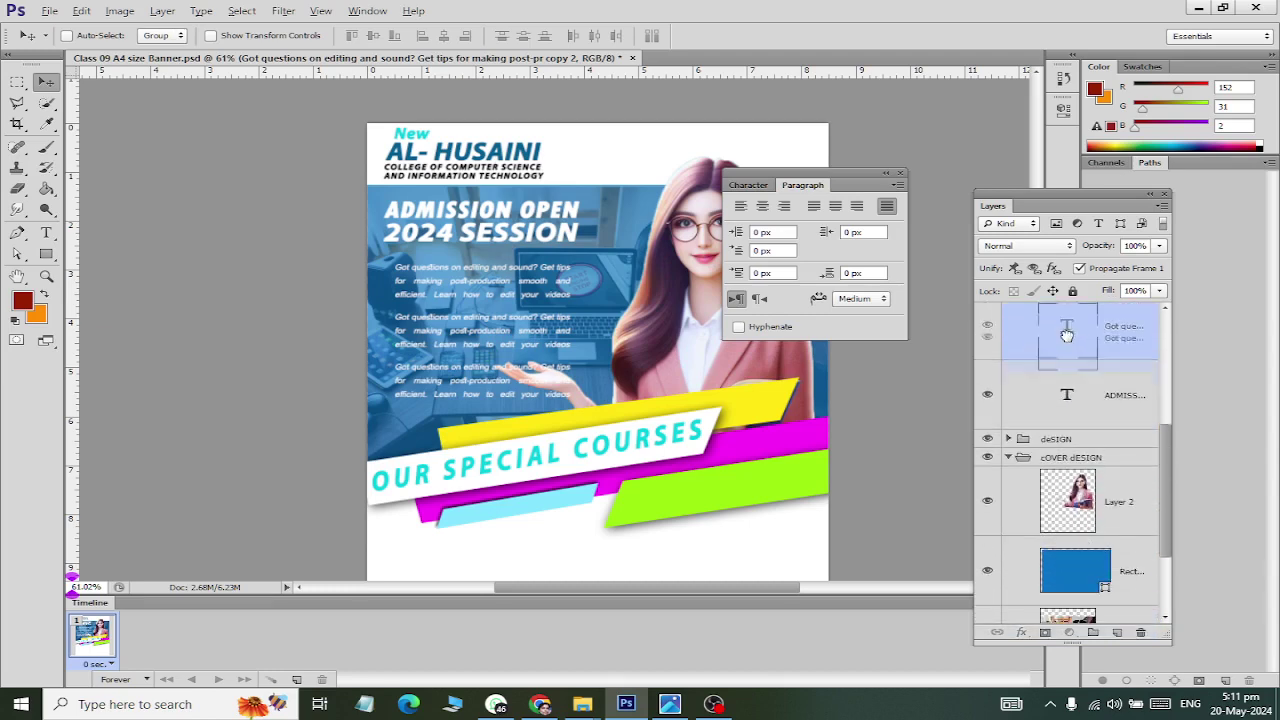
pyautogui.moveTo(1081, 537); pyautogui.dragTo(1081, 538)
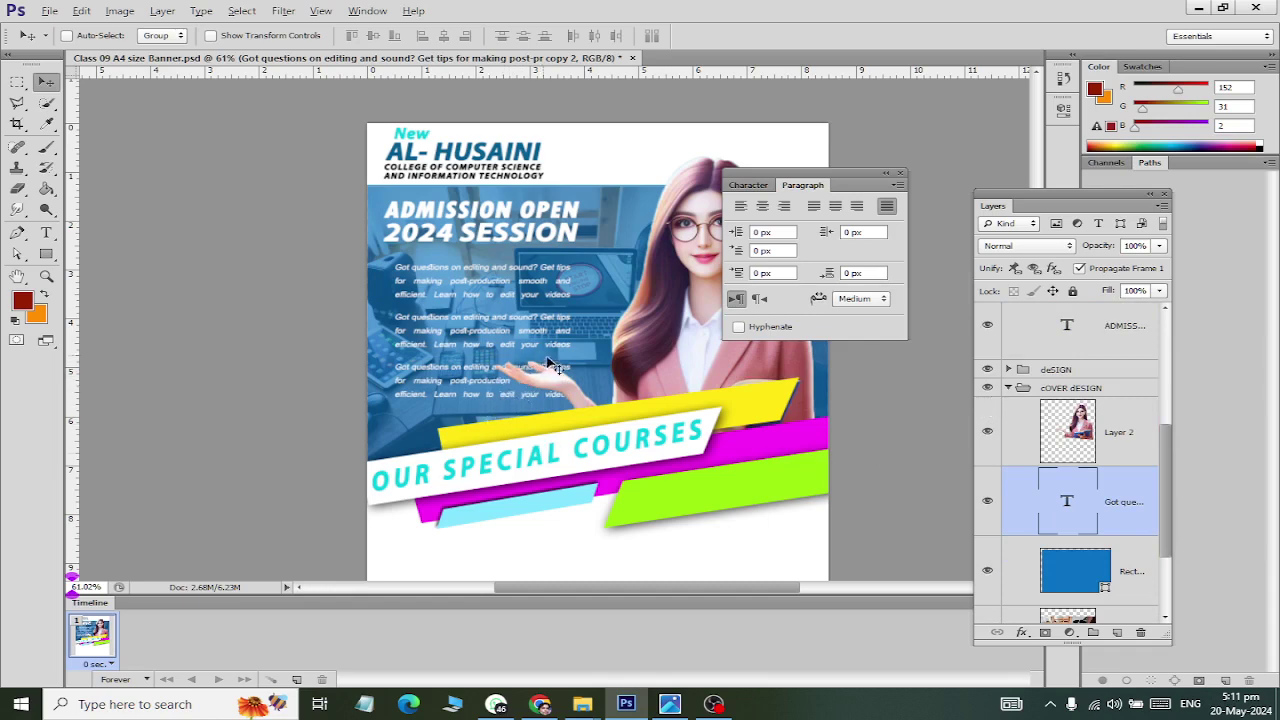
# Step: Collapse the hERO tEXT and cOVER dESIGN groups, leaving hERO tEXT selected
pyautogui.scroll(3, 1059, 357)
pyautogui.scroll(3, 1059, 357)
pyautogui.scroll(1, 1059, 357)
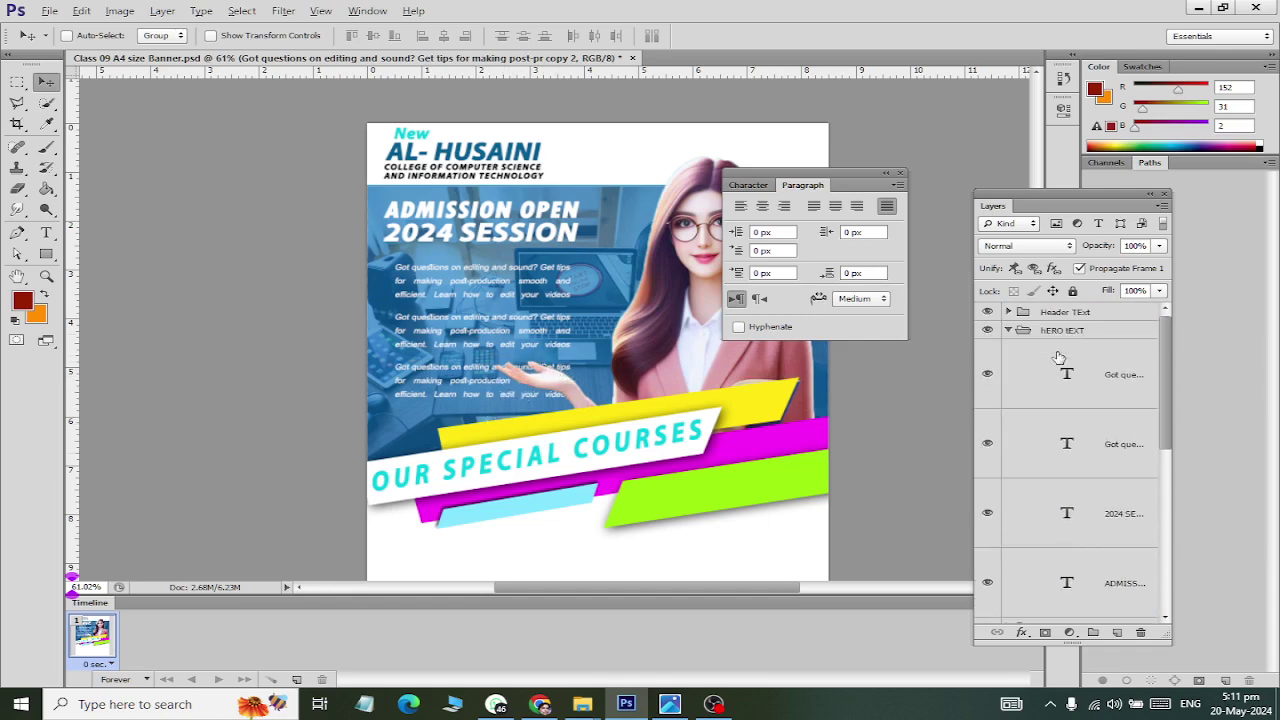
pyautogui.click(1004, 332)
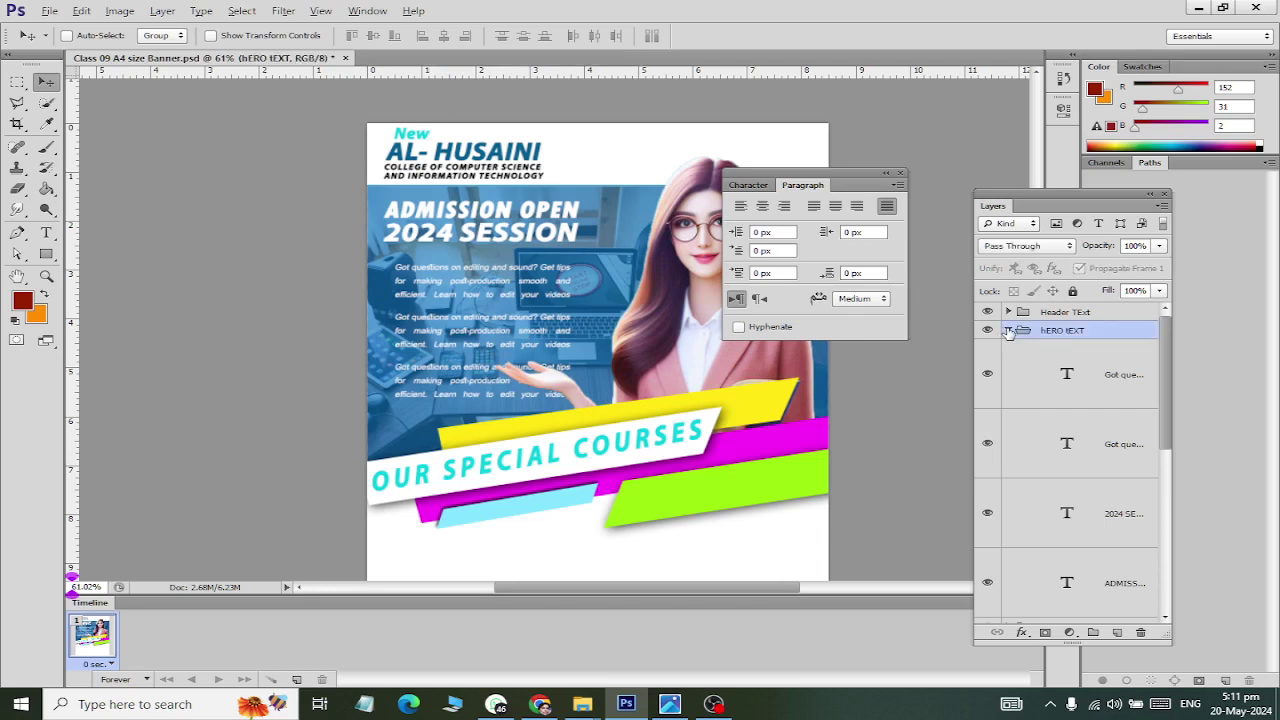
pyautogui.click(1008, 330)
pyautogui.click(1020, 367)
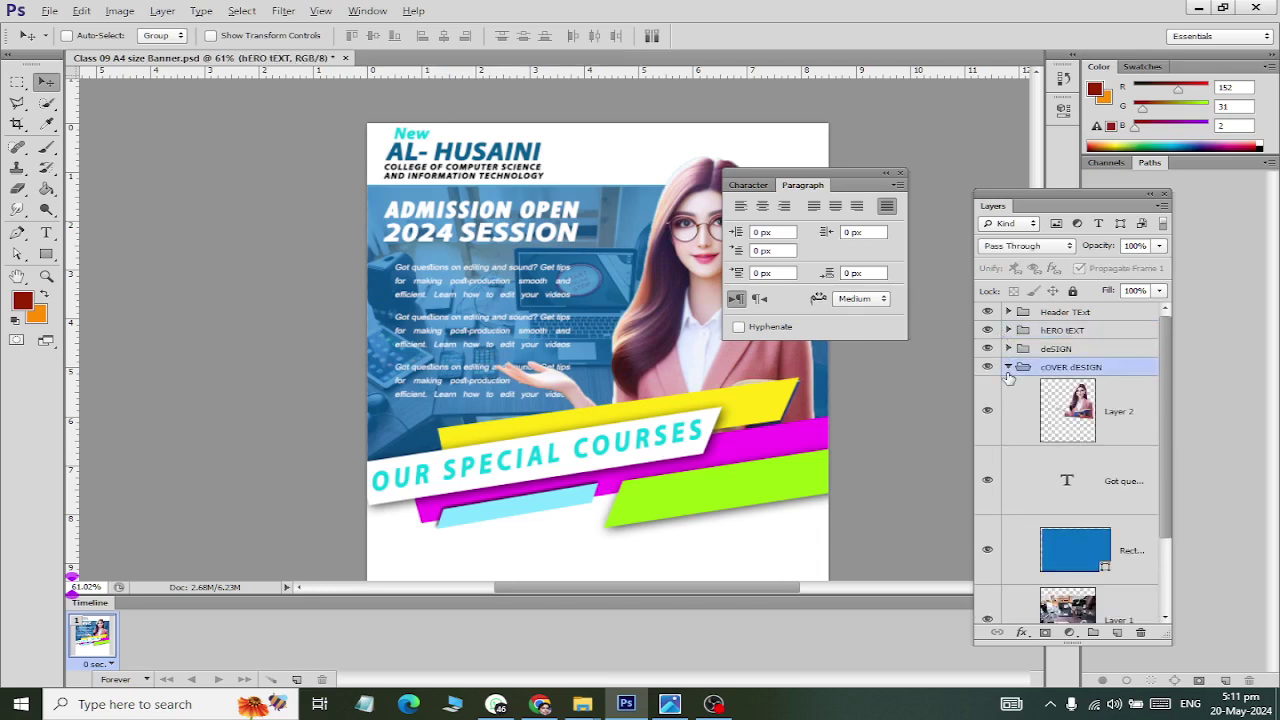
pyautogui.click(1009, 367)
pyautogui.click(1062, 331)
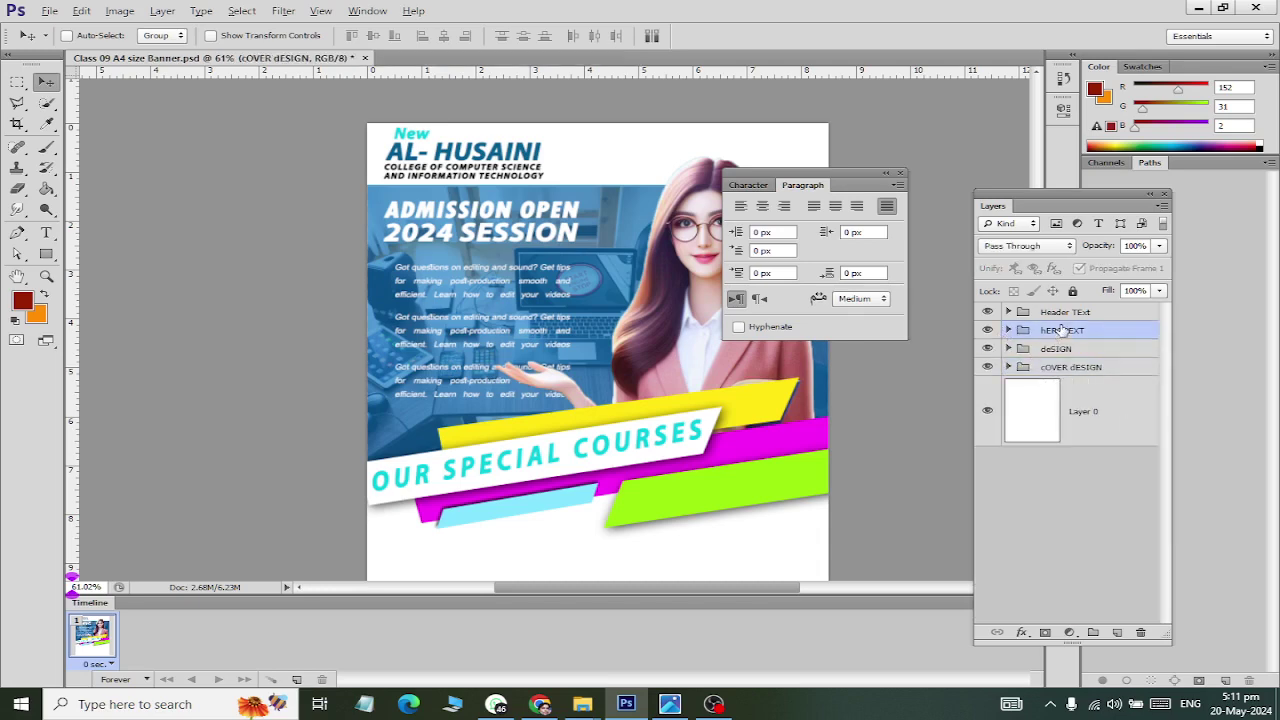
pyautogui.scroll(5, 360, 290)
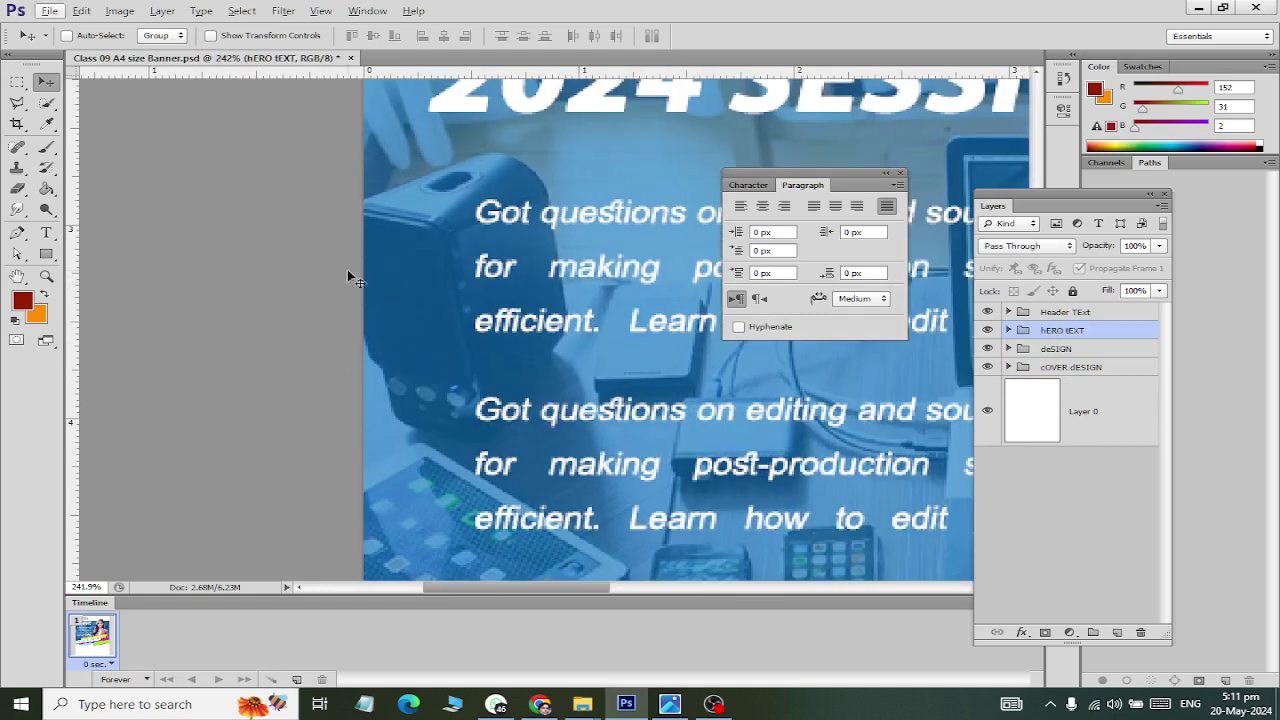
# Step: Draw a small white-filled circle beside the first tip paragraph
pyautogui.moveTo(50, 258); pyautogui.dragTo(100, 283)
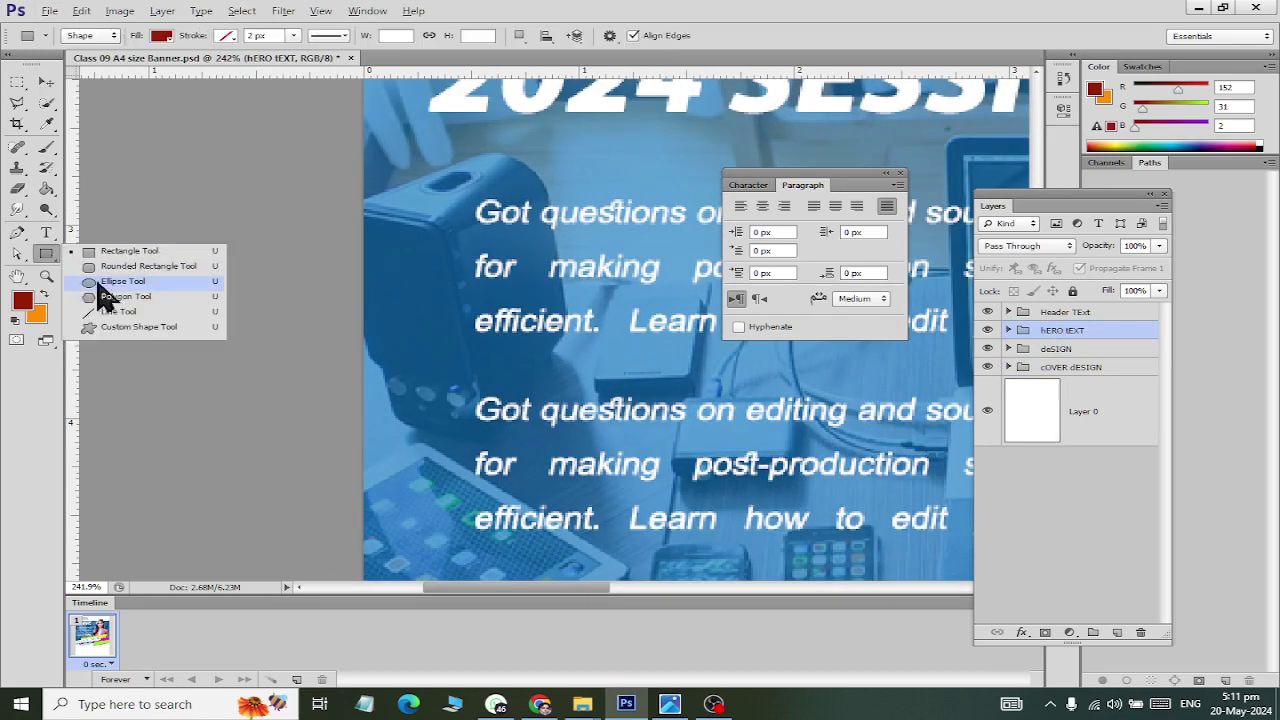
pyautogui.moveTo(424, 253); pyautogui.dragTo(449, 278)
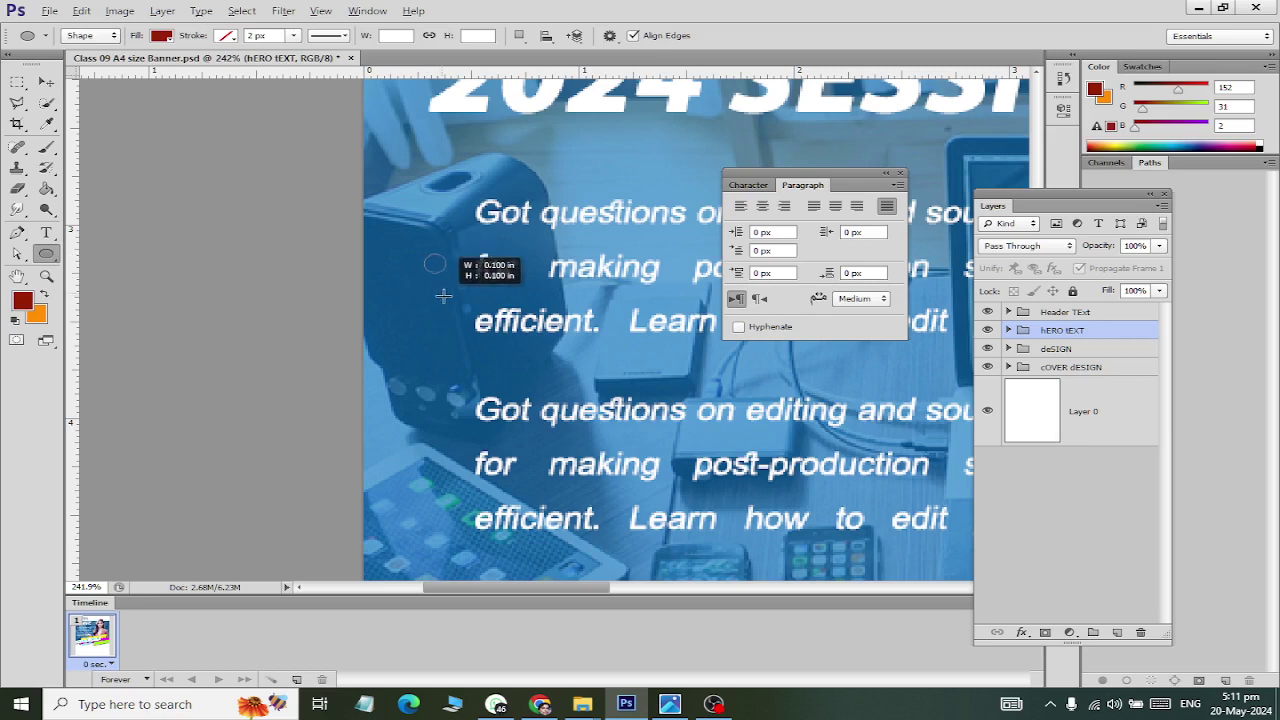
pyautogui.click(161, 36)
pyautogui.click(145, 126)
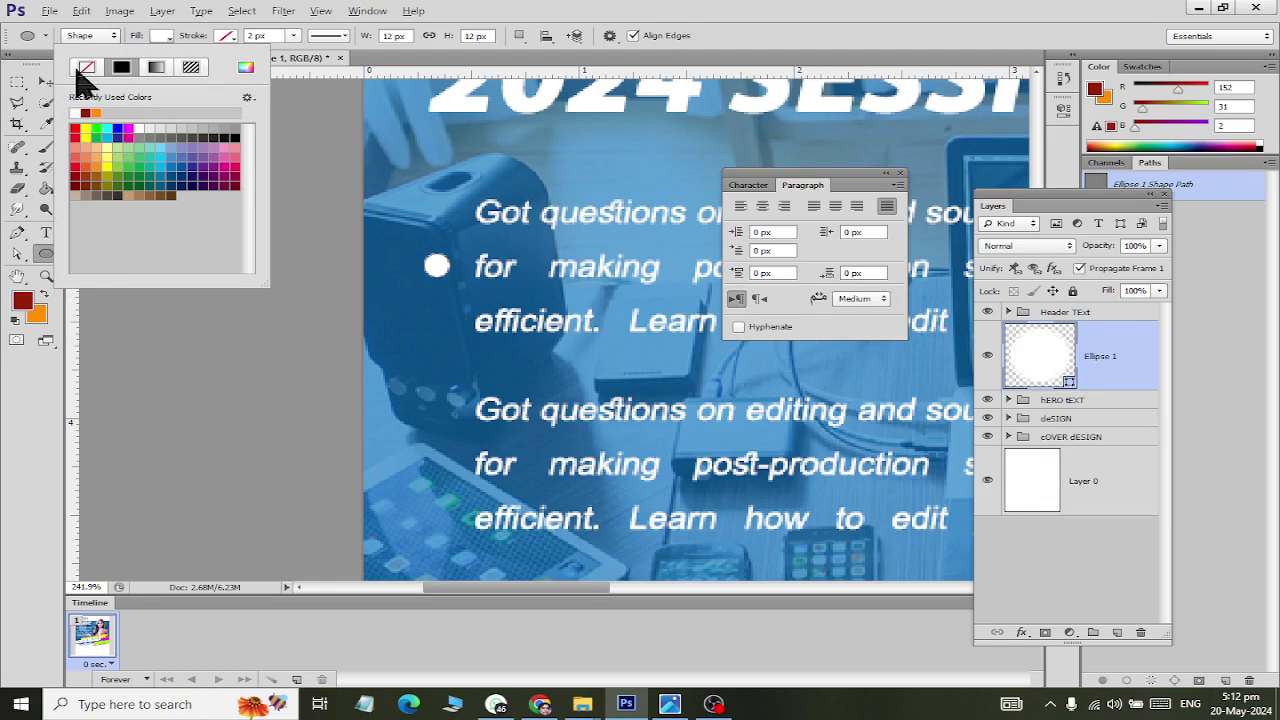
pyautogui.click(45, 82)
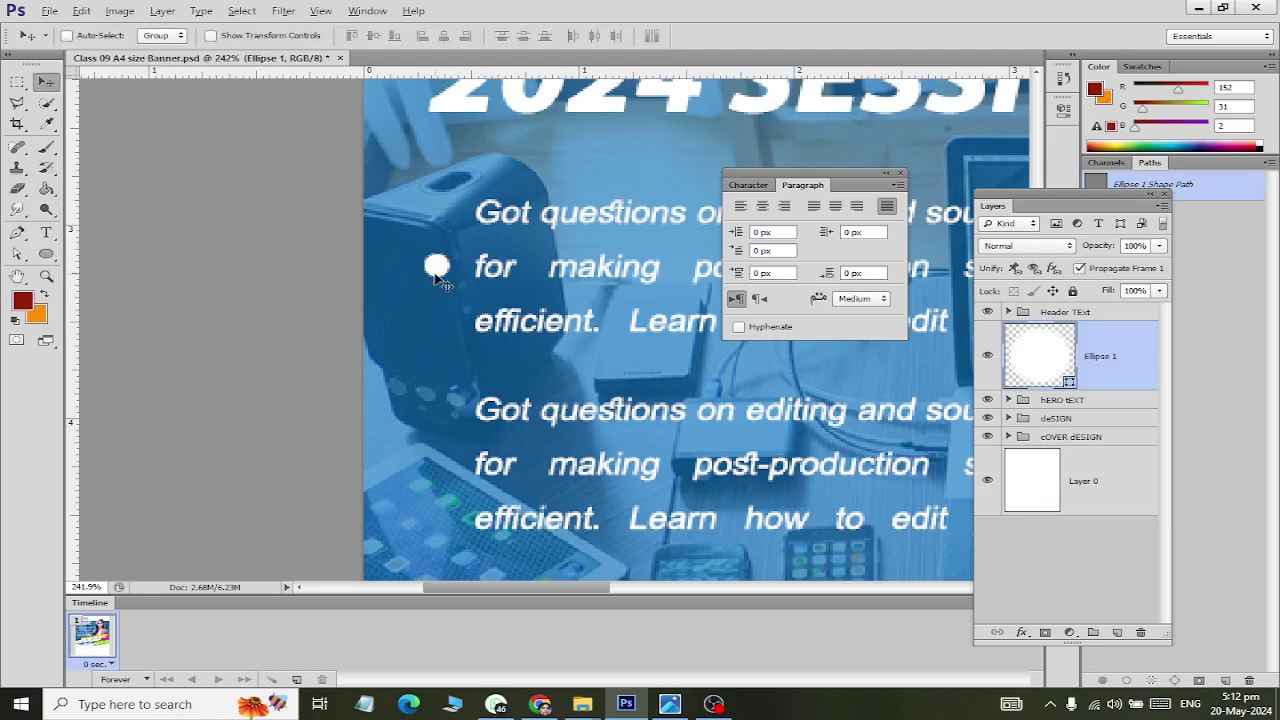
# Step: Alt-drag two copies of the circle beside the second and third paragraphs, checking the reference pamphlet
pyautogui.moveTo(437, 277); pyautogui.dragTo(445, 470)
pyautogui.scroll(-2, 447, 470)
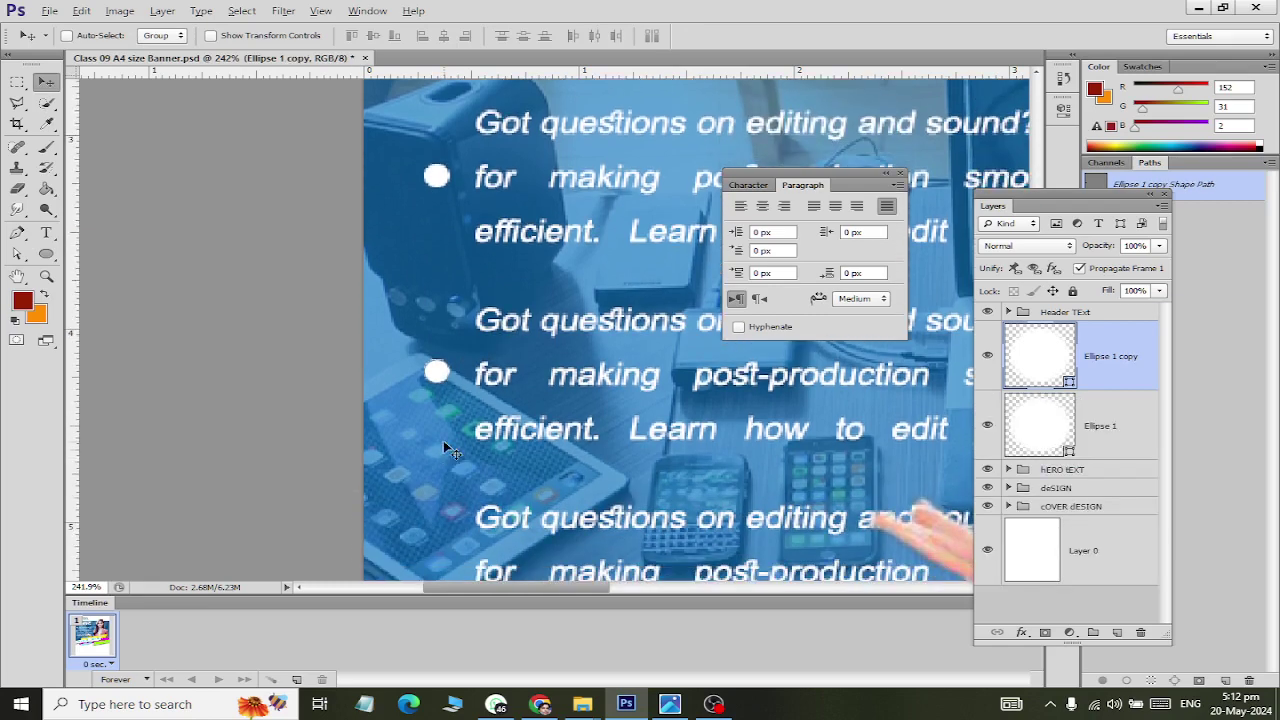
pyautogui.scroll(-3, 445, 320)
pyautogui.moveTo(433, 258); pyautogui.dragTo(433, 452)
pyautogui.scroll(-5, 447, 398)
pyautogui.scroll(-2, 447, 396)
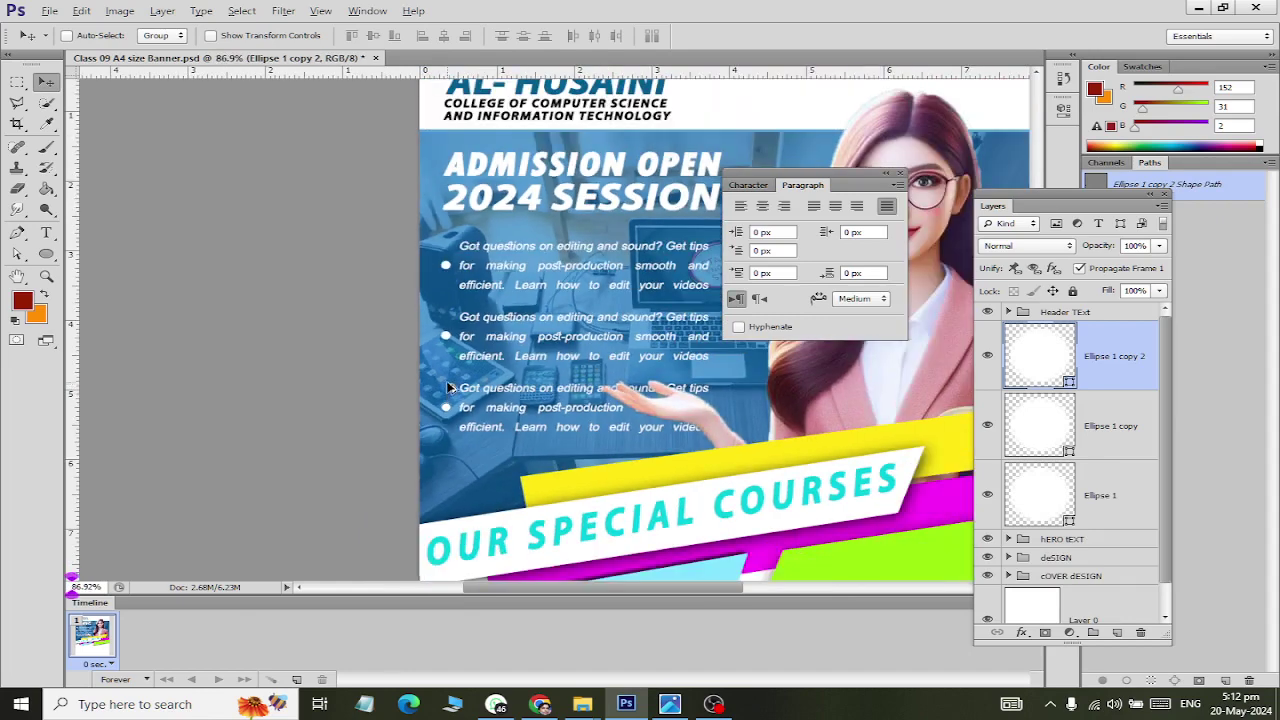
pyautogui.scroll(-1, 447, 390)
pyautogui.scroll(-1, 452, 375)
pyautogui.hscroll(4, 452, 366)
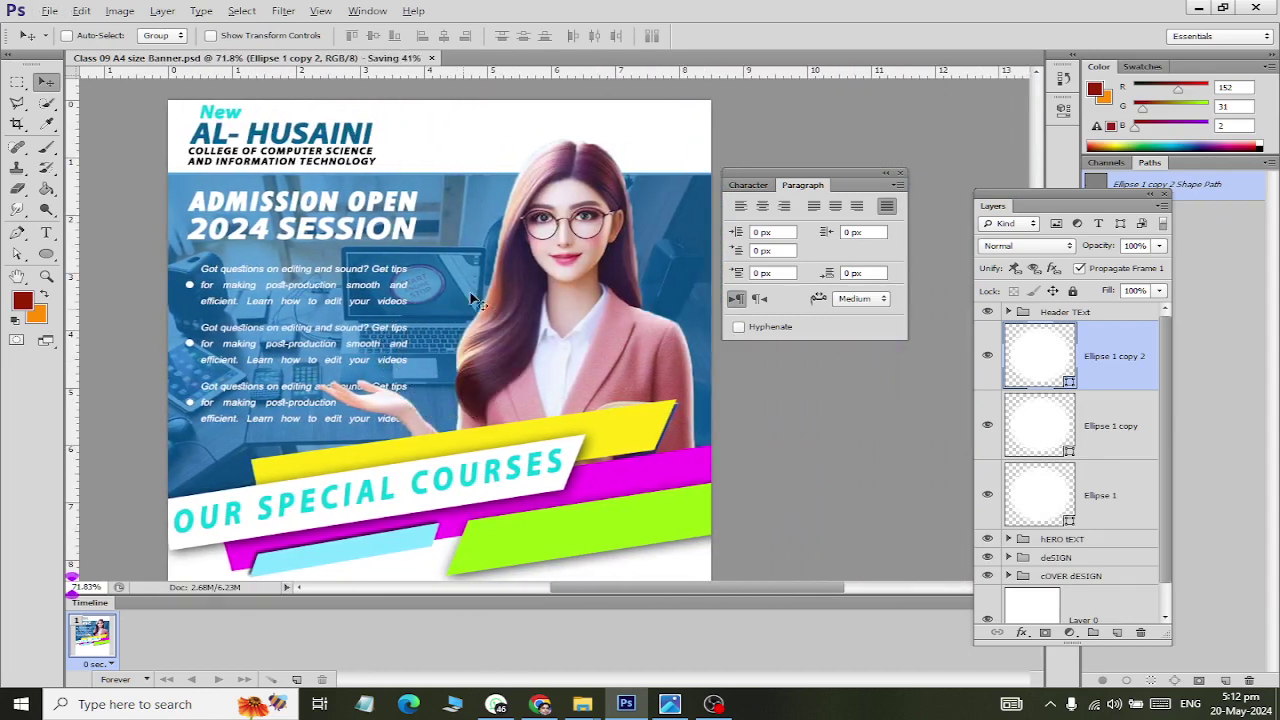
pyautogui.scroll(-1, 470, 355)
pyautogui.scroll(-2, 487, 342)
pyautogui.scroll(-1, 487, 342)
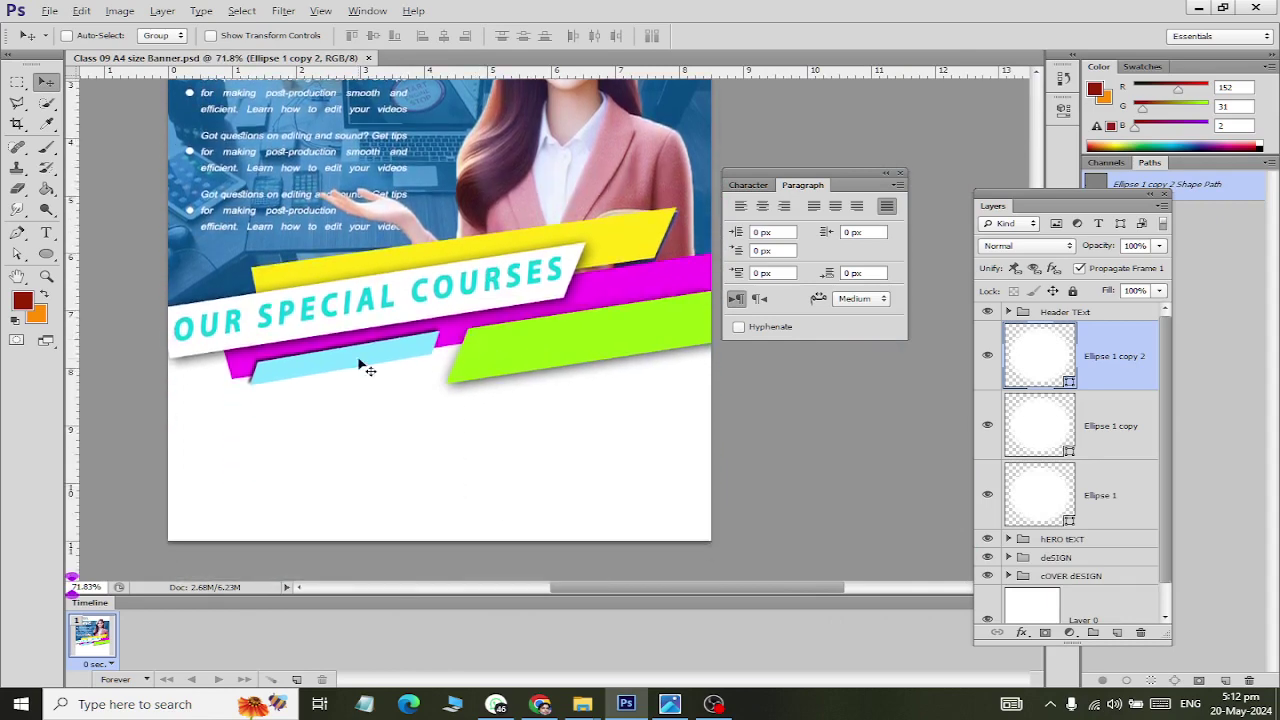
pyautogui.hotkey('alt', 'Tab')
pyautogui.hotkey('alt', 'Tab')
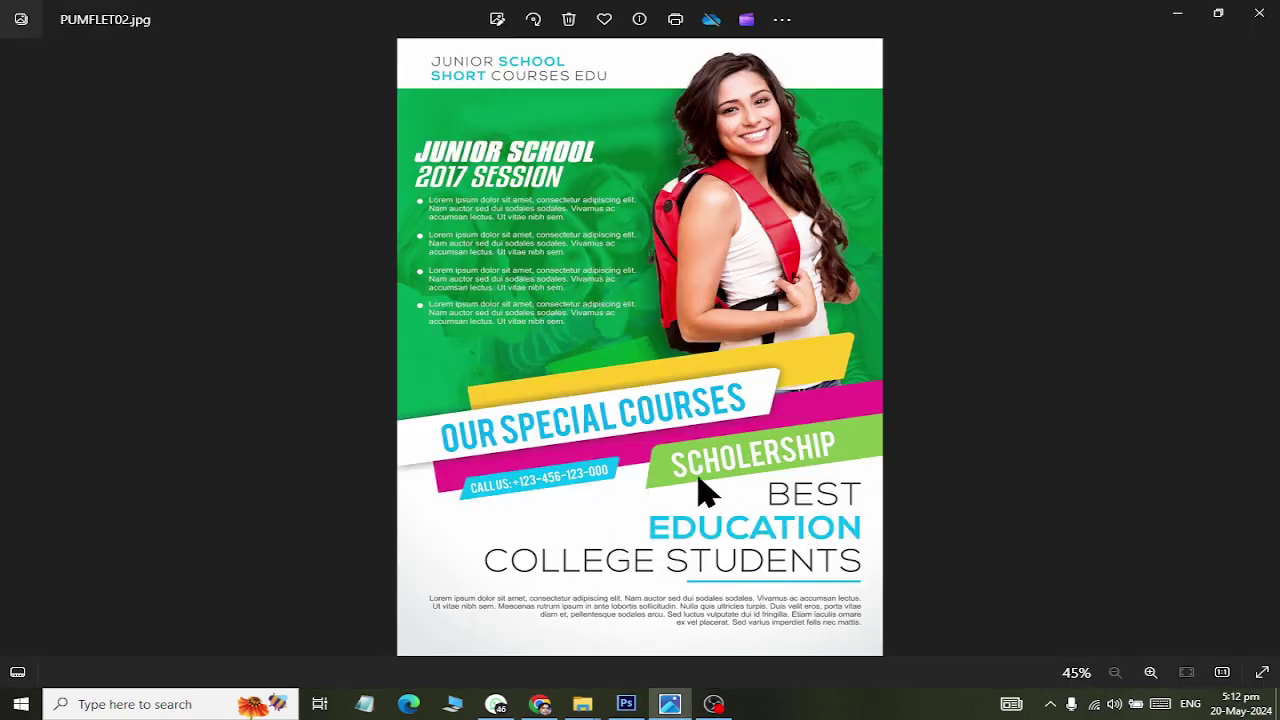
pyautogui.hotkey('alt', 'Tab')
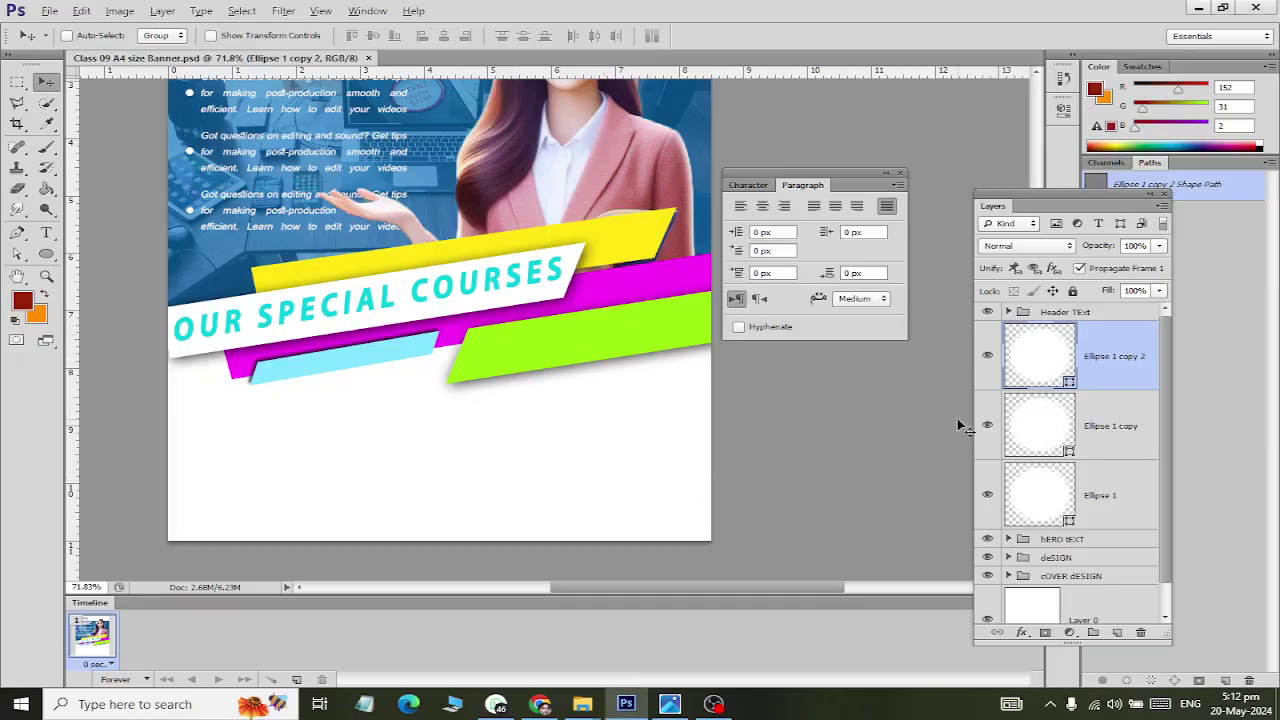
# Step: Move the Ellipse 1 copy 2 layer into the expanded hERO tEXT group
pyautogui.click(1008, 312)
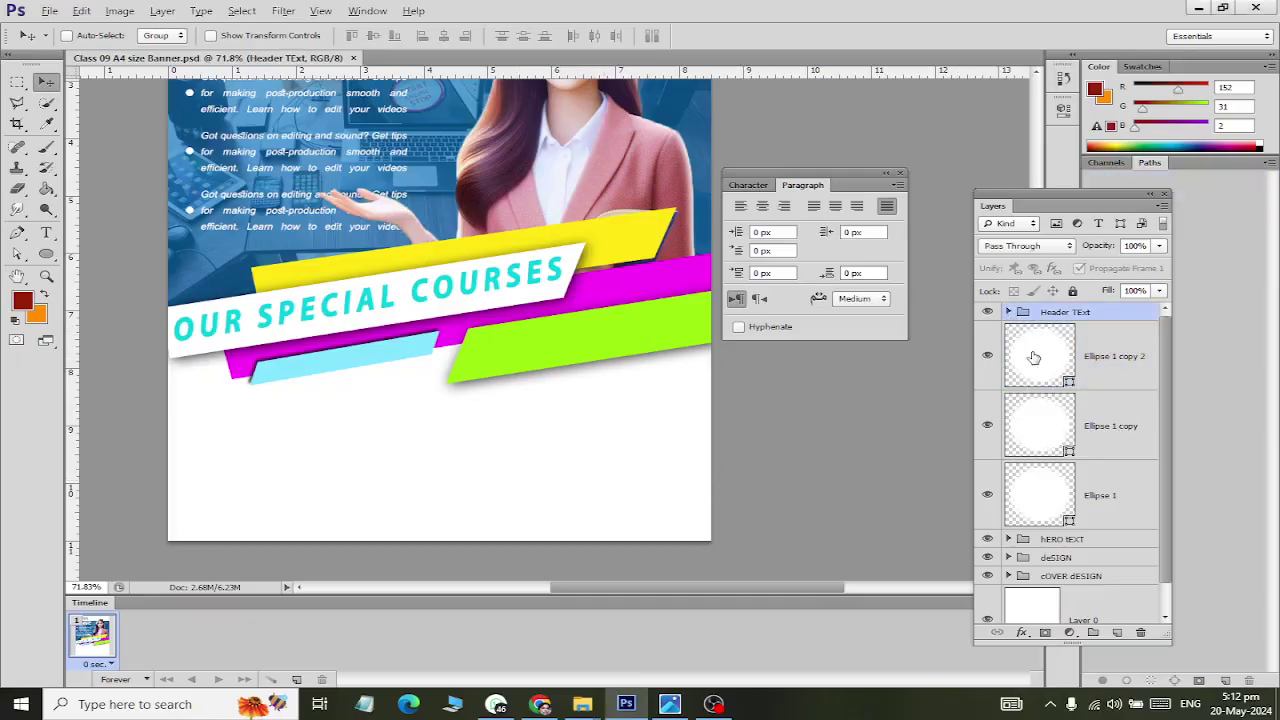
pyautogui.click(1009, 312)
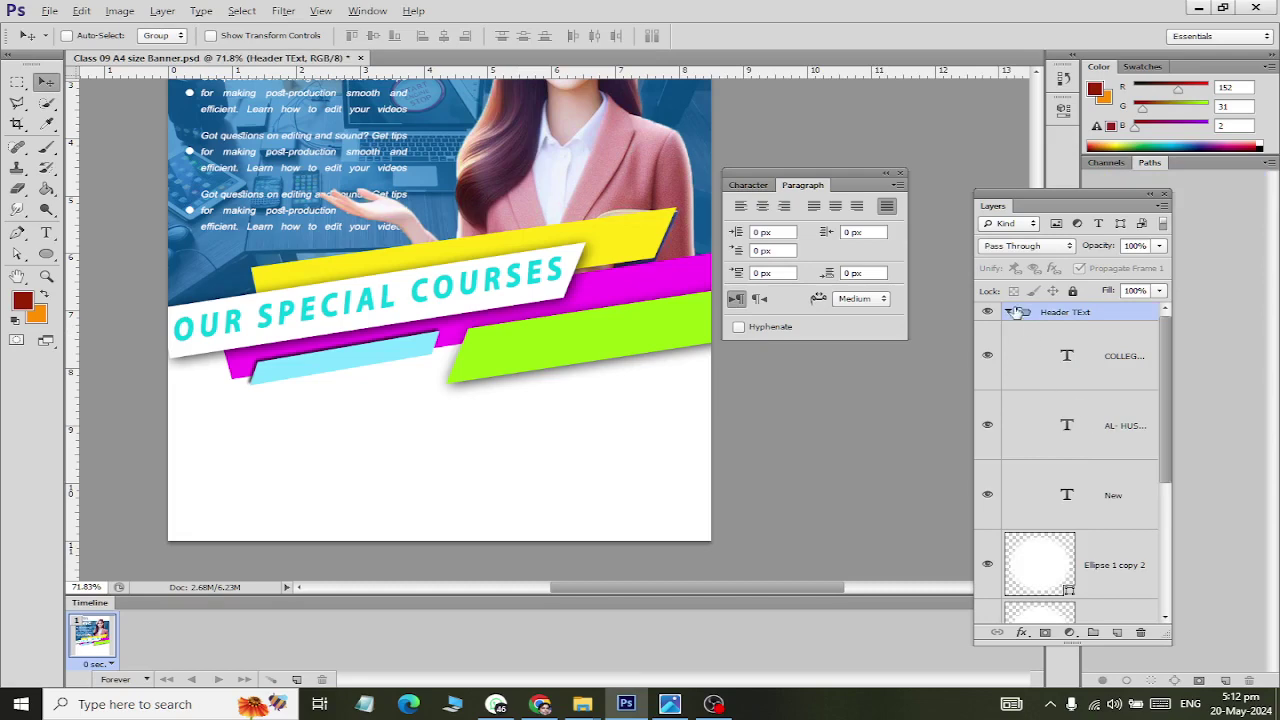
pyautogui.click(1009, 312)
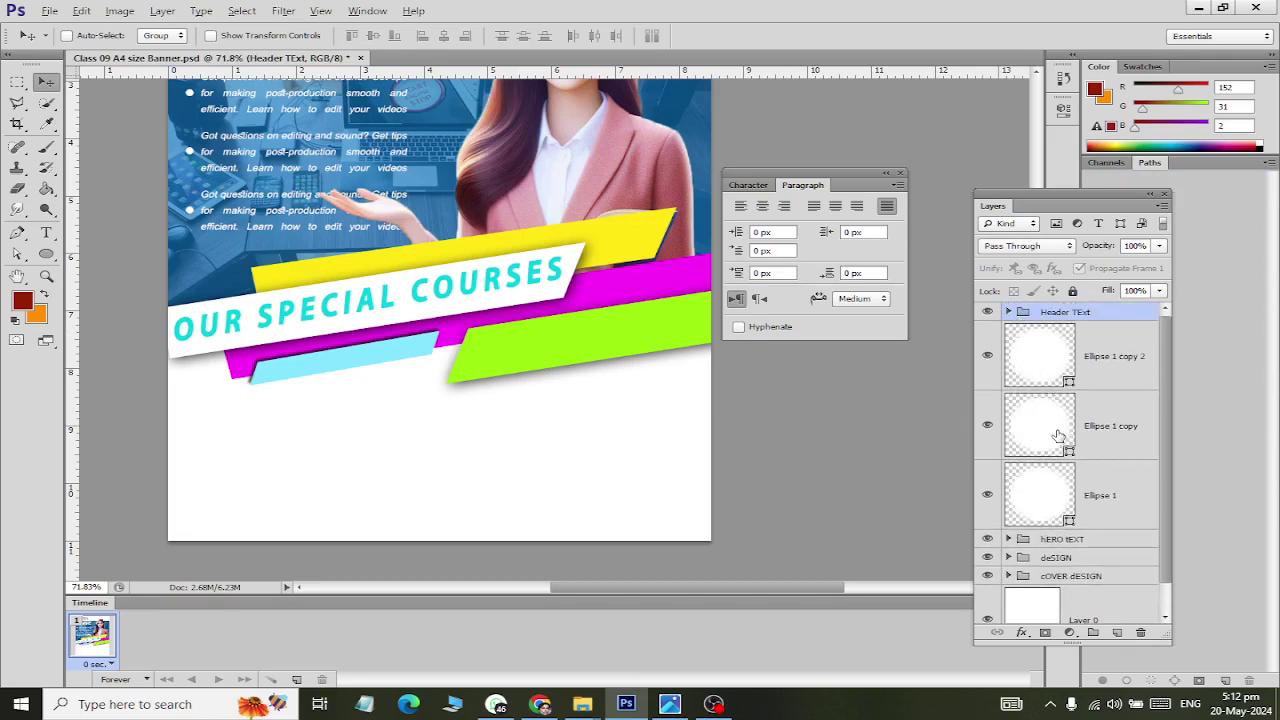
pyautogui.click(1053, 383)
pyautogui.keyDown('shift'); pyautogui.click(1044, 493); pyautogui.keyUp('shift')
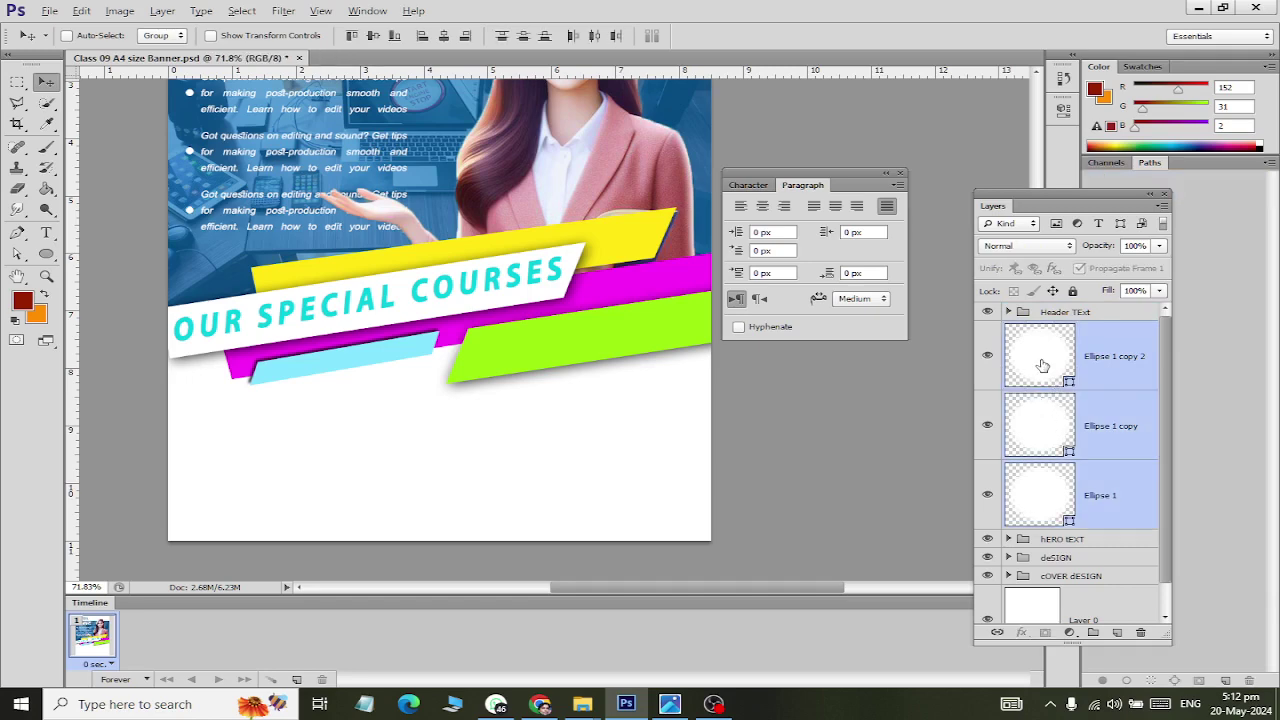
pyautogui.click(1042, 365)
pyautogui.click(1008, 312)
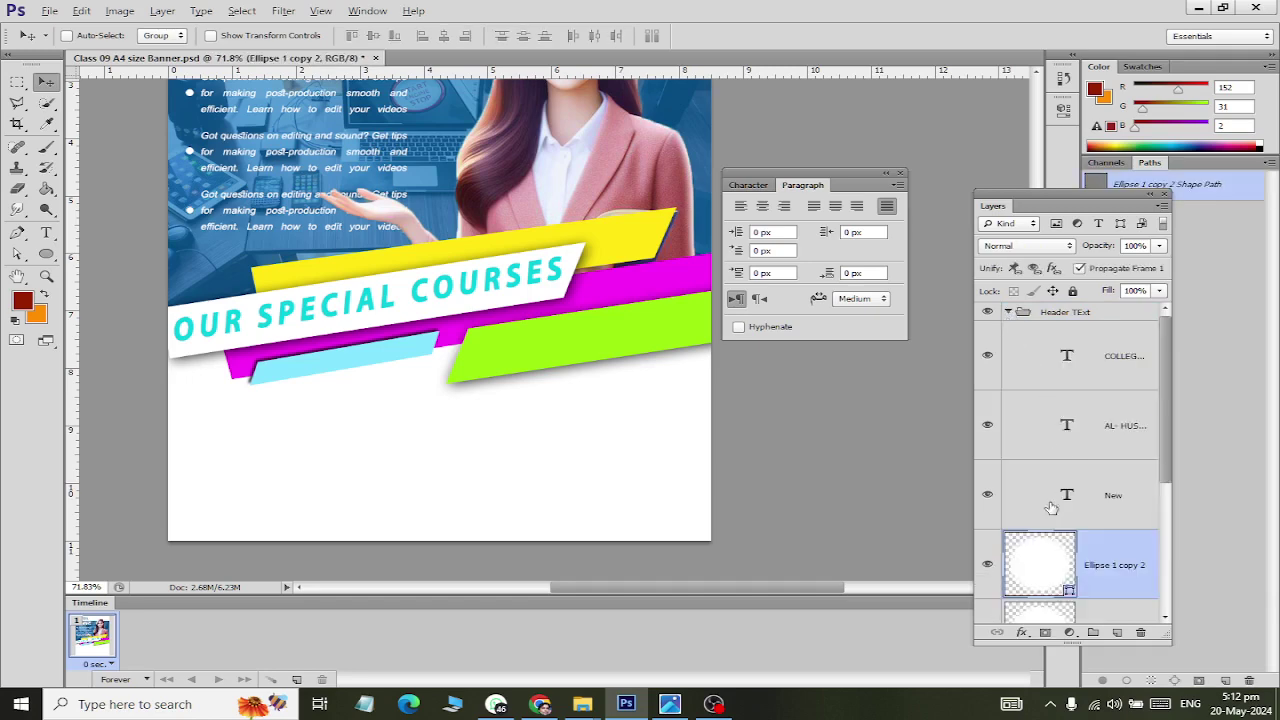
pyautogui.click(1008, 312)
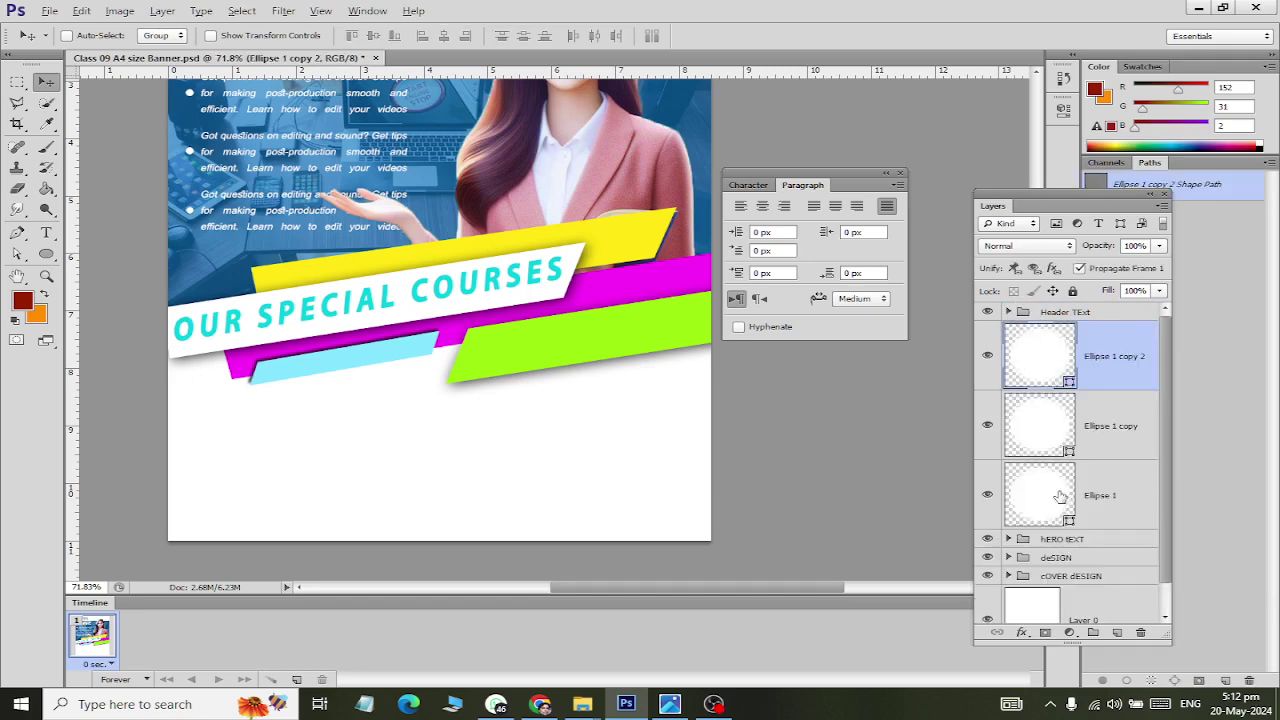
pyautogui.click(1008, 539)
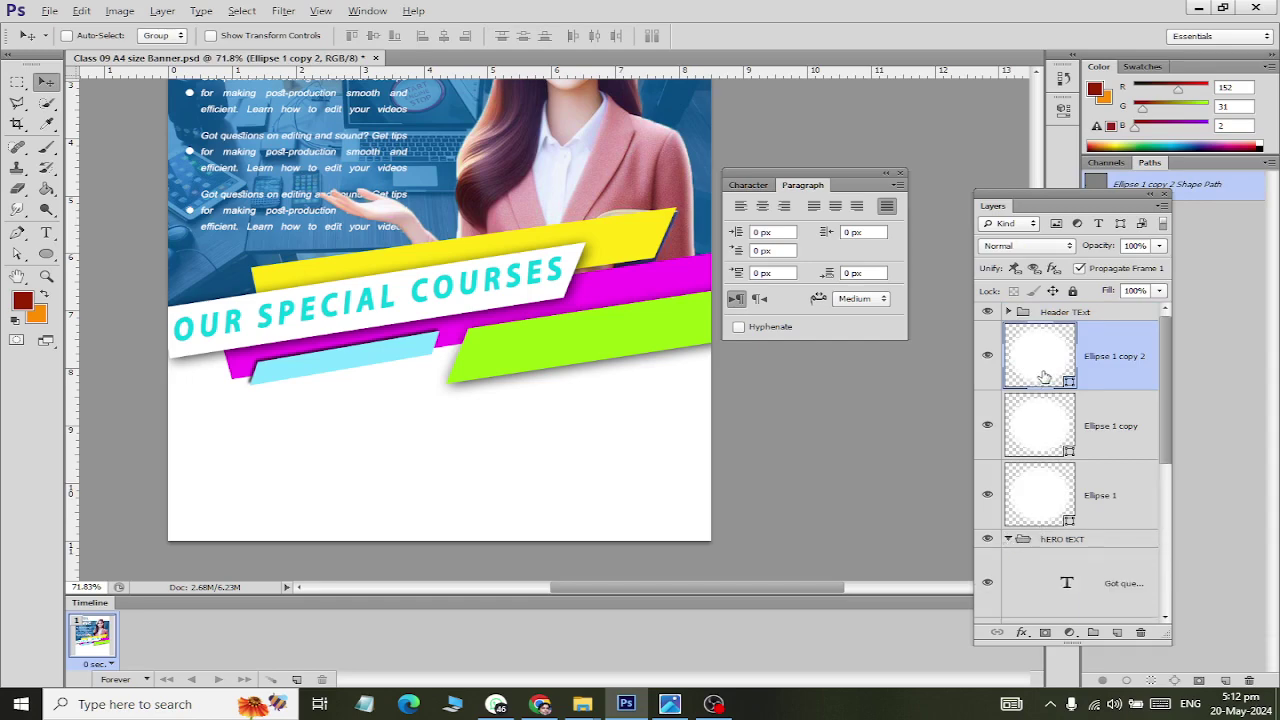
pyautogui.moveTo(1044, 377); pyautogui.dragTo(1025, 530)
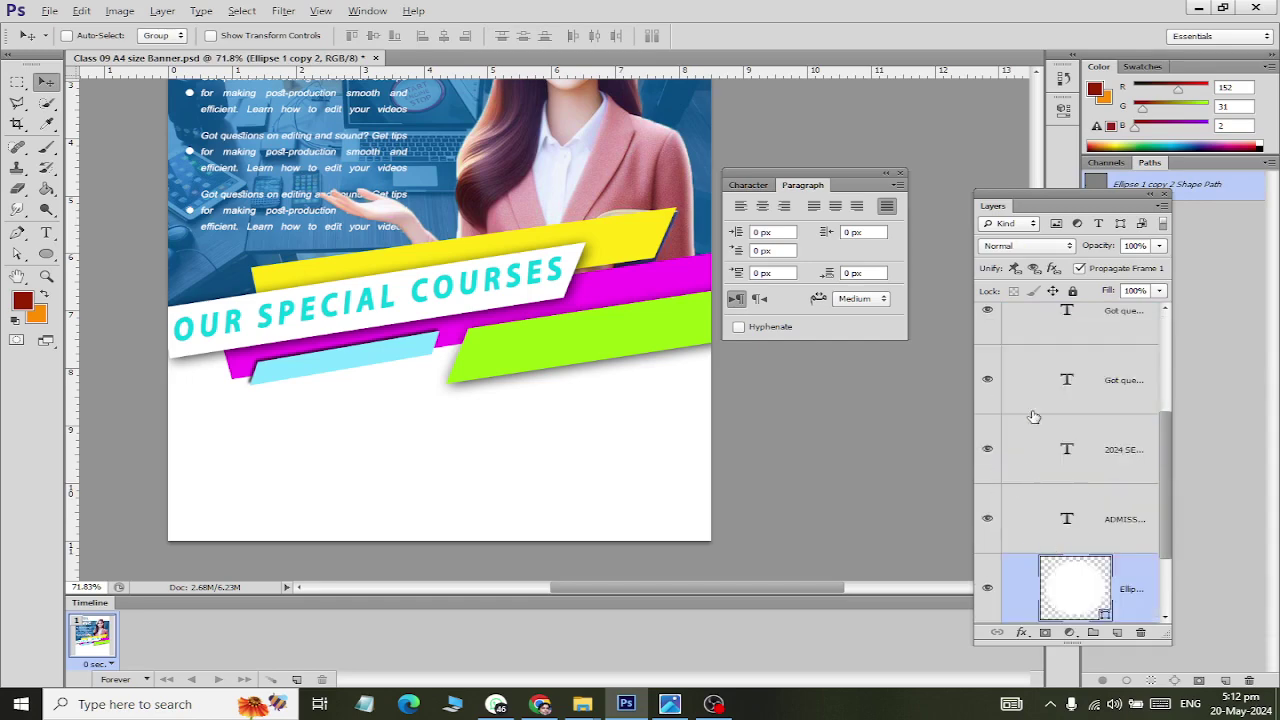
# Step: Move Ellipse 1 copy and Ellipse 1 into hERO tEXT and collapse the group
pyautogui.scroll(2, 1034, 416)
pyautogui.scroll(2, 1050, 425)
pyautogui.scroll(2, 1070, 434)
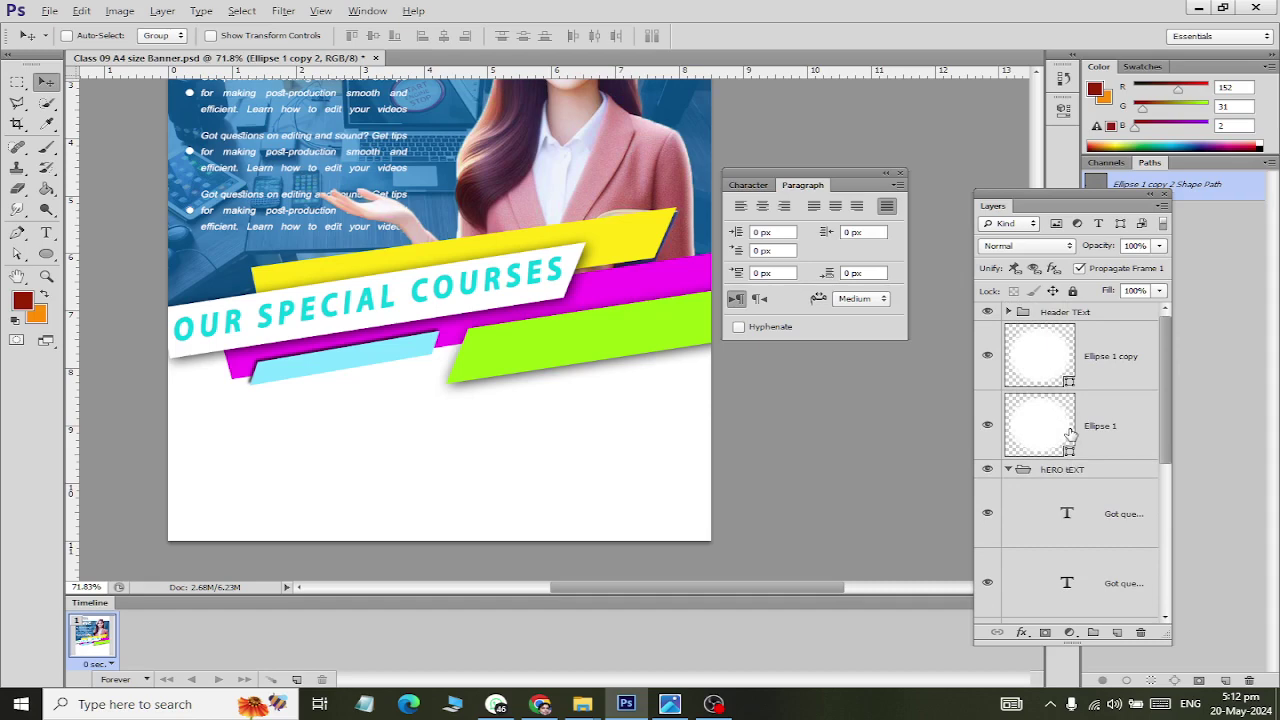
pyautogui.click(1009, 312)
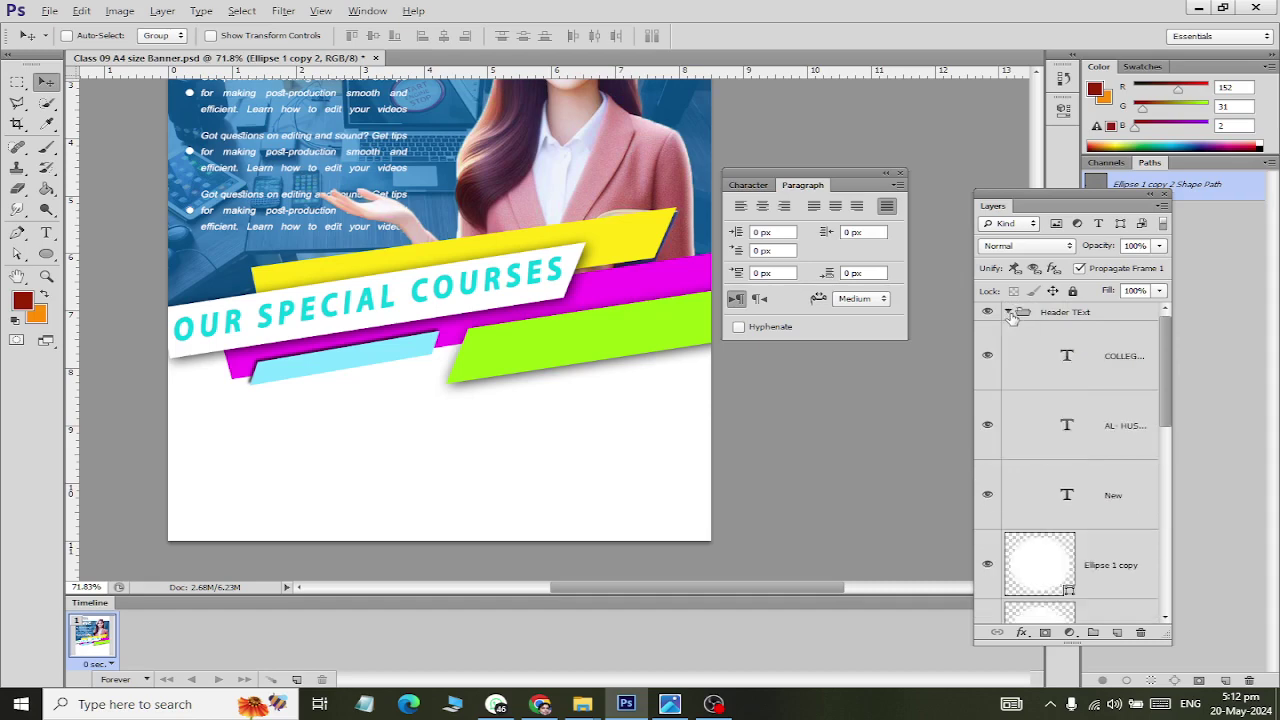
pyautogui.click(1009, 312)
pyautogui.click(1045, 360)
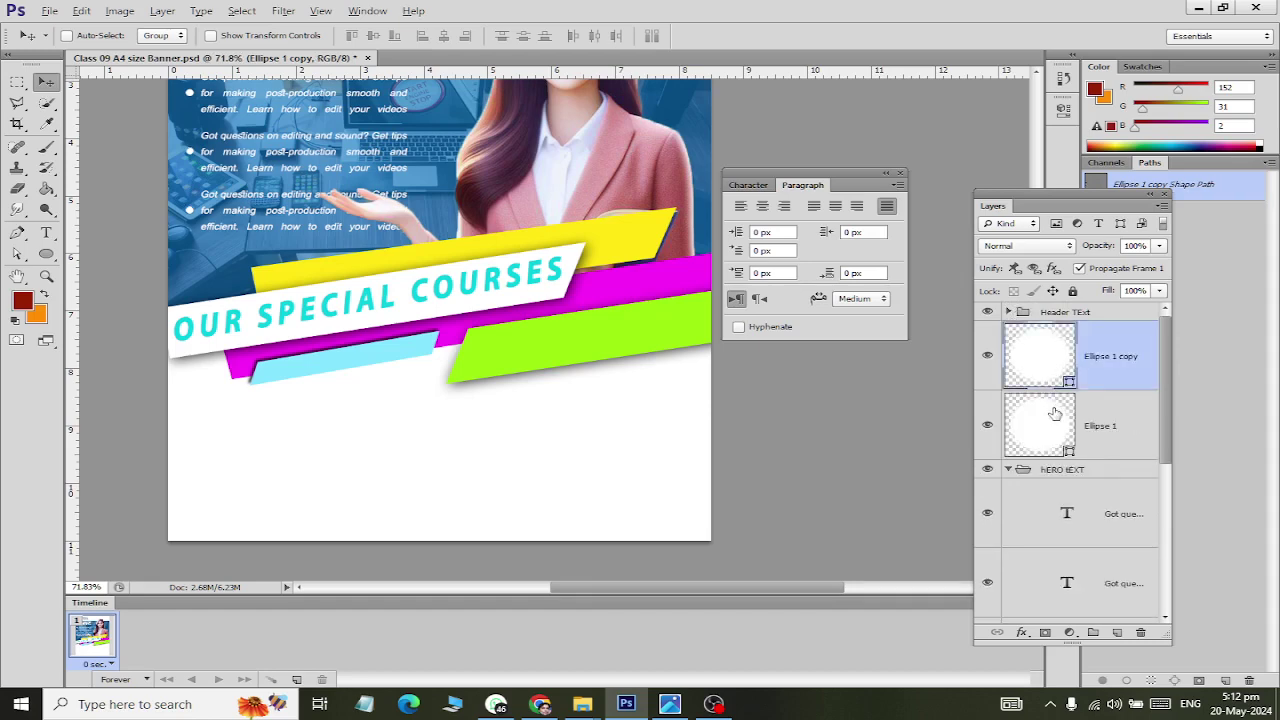
pyautogui.keyDown('shift'); pyautogui.click(1051, 423); pyautogui.keyUp('shift')
pyautogui.moveTo(1040, 350); pyautogui.dragTo(1030, 472)
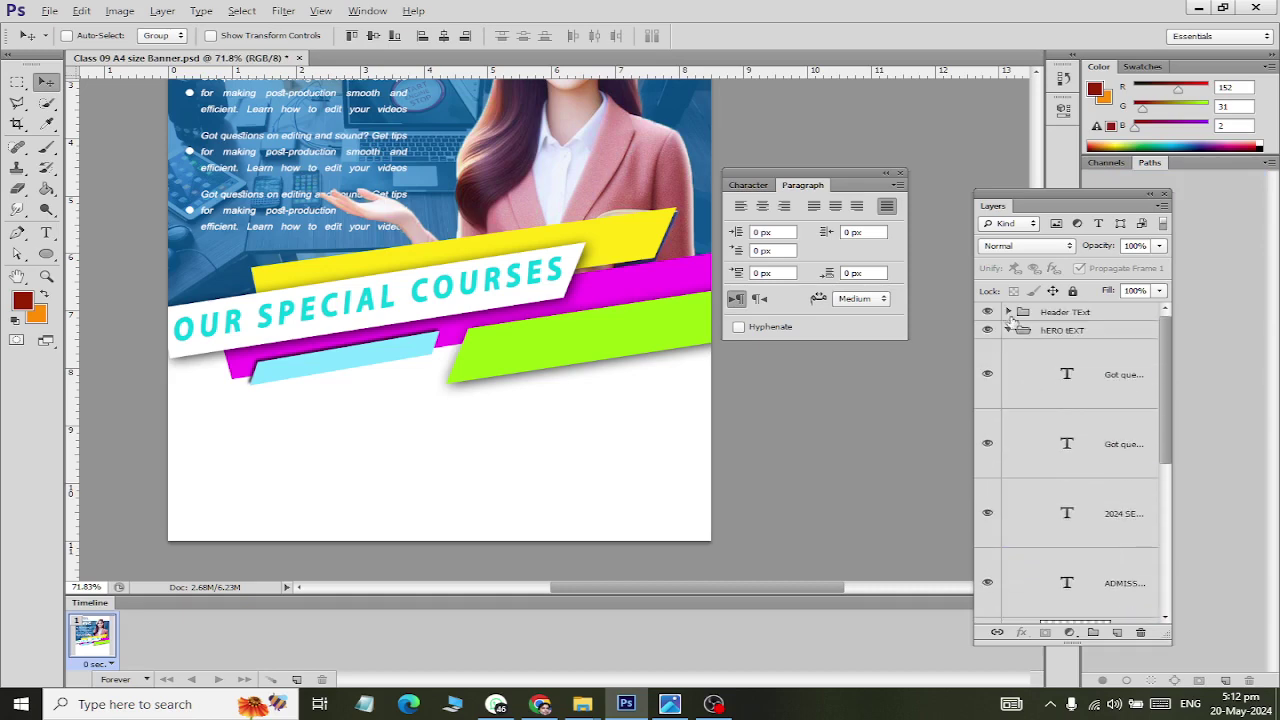
pyautogui.click(1008, 331)
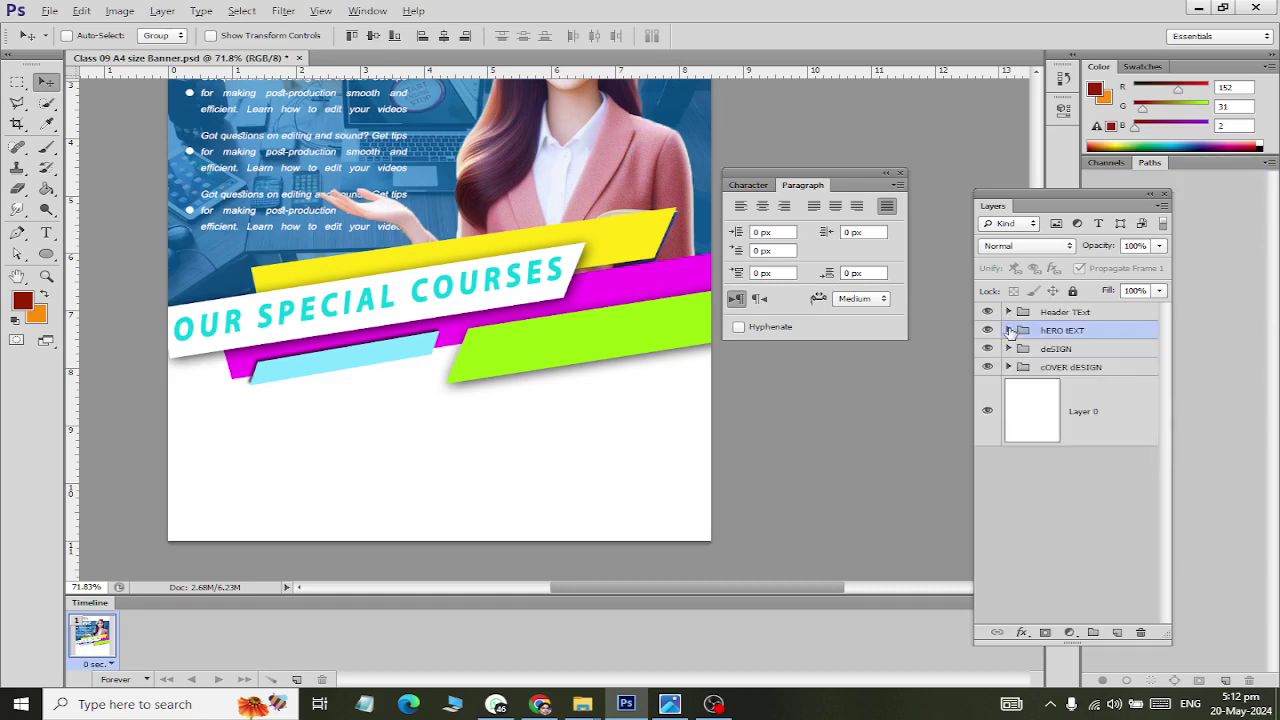
# Step: Add a 'dESIGN tEXT' group above deSIGN and start a text layer below the courses band
pyautogui.click(1066, 352)
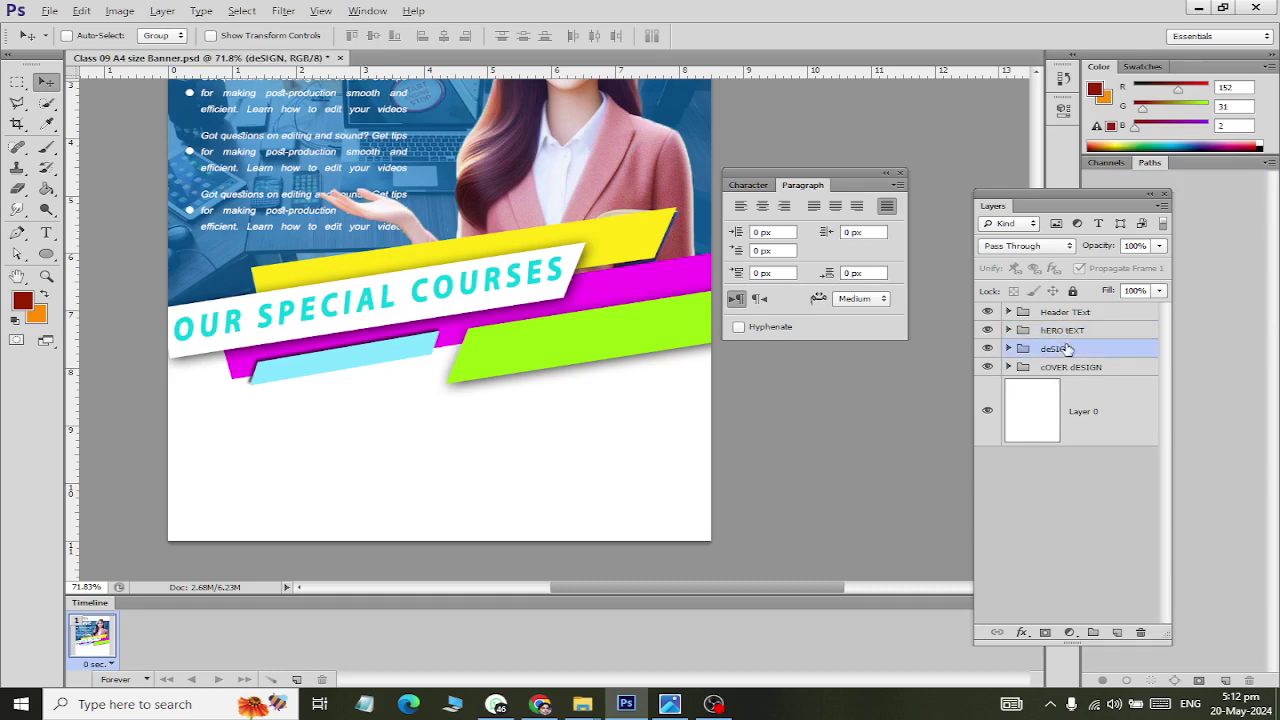
pyautogui.click(1094, 636)
pyautogui.doubleClick(1057, 348)
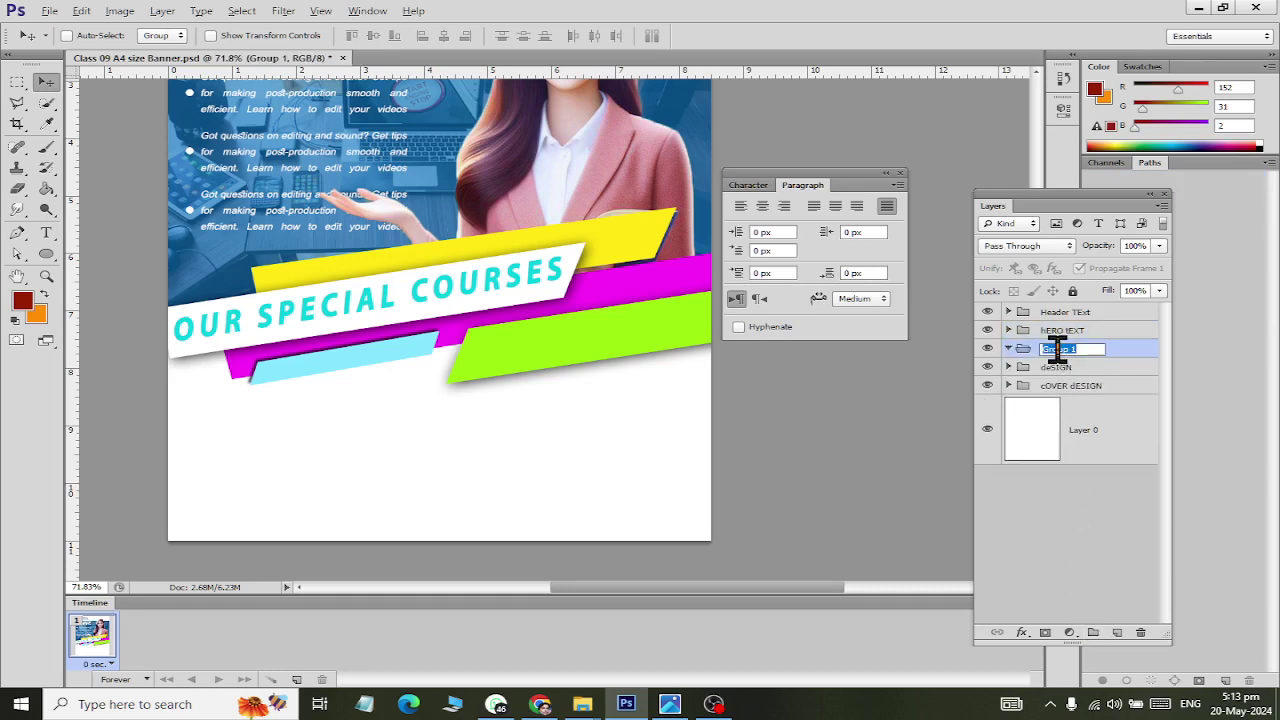
pyautogui.write('dESIGN tEXT')
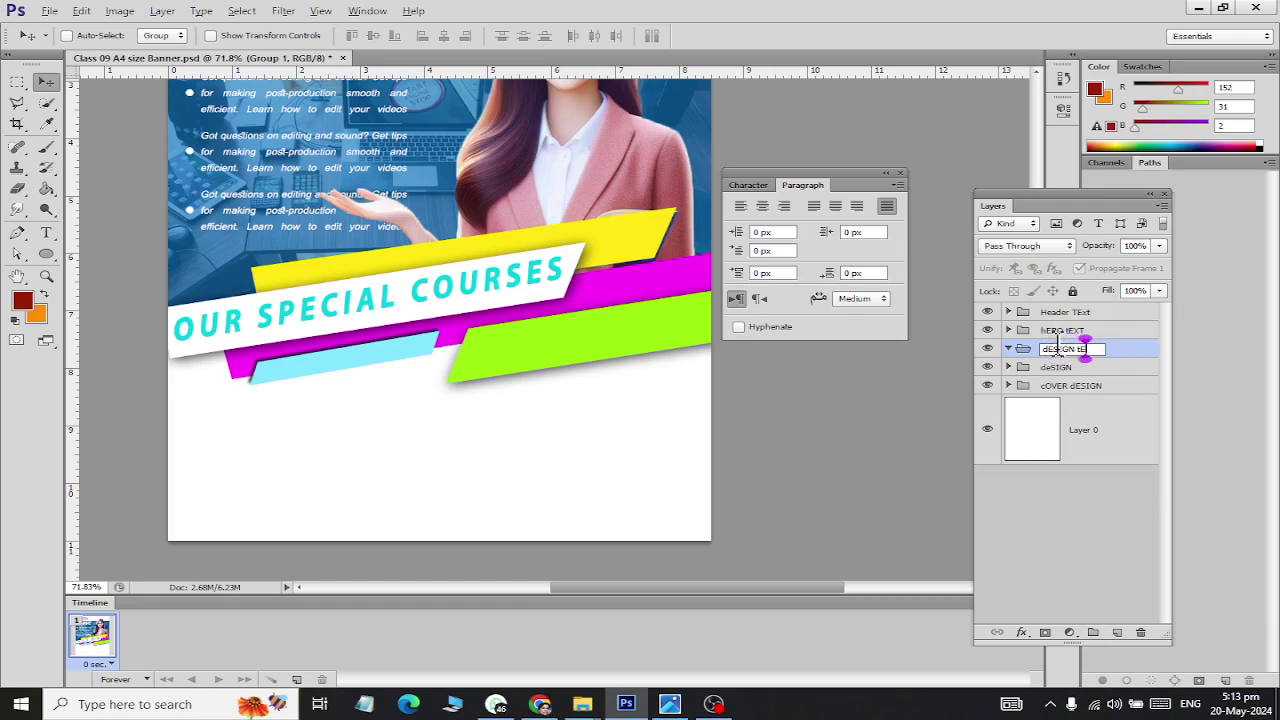
pyautogui.press('Return')
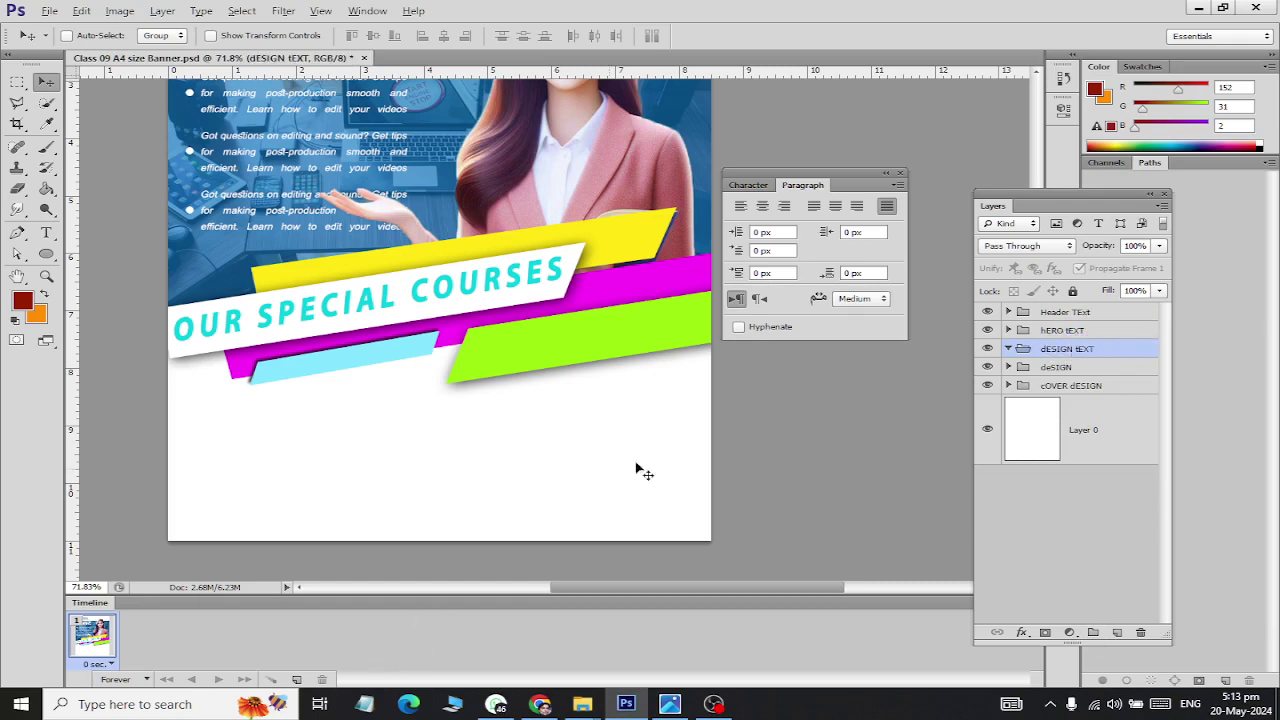
pyautogui.click(46, 232)
pyautogui.click(304, 454)
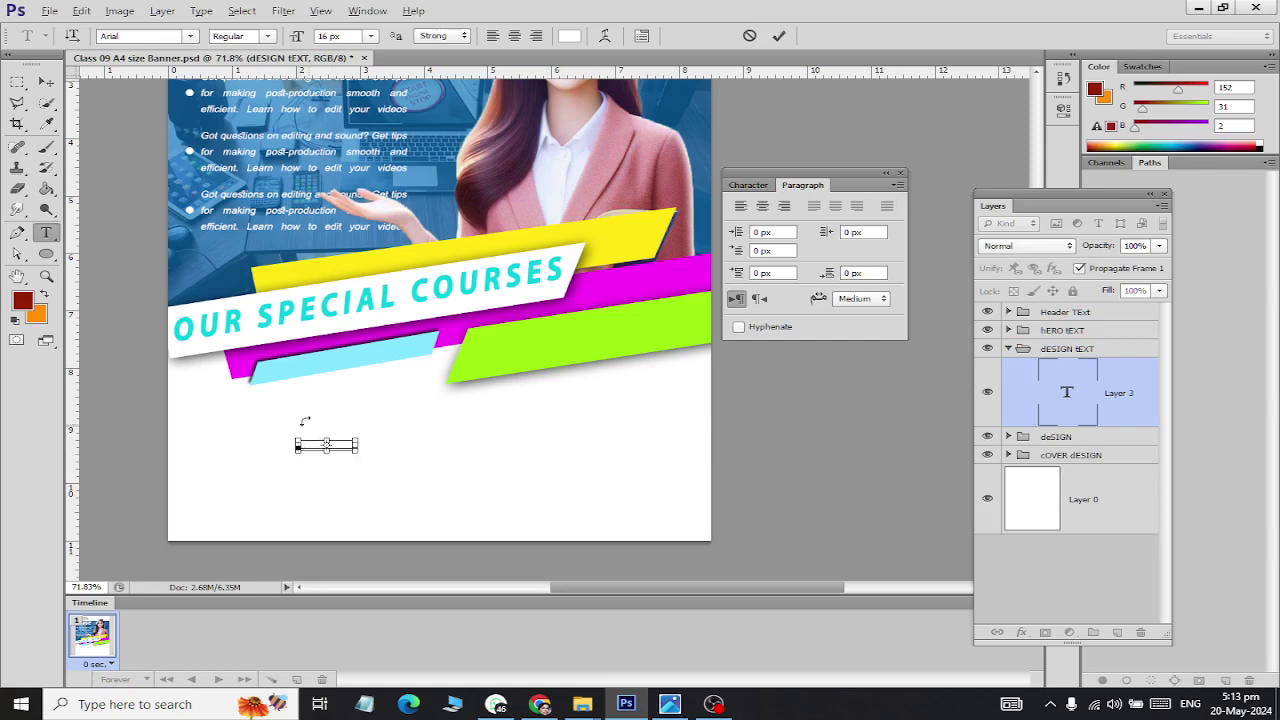
# Step: Make the SCHOLERSHIPS text black
pyautogui.hotkey('ctrl', 'a')
pyautogui.click(568, 36)
pyautogui.click(718, 627)
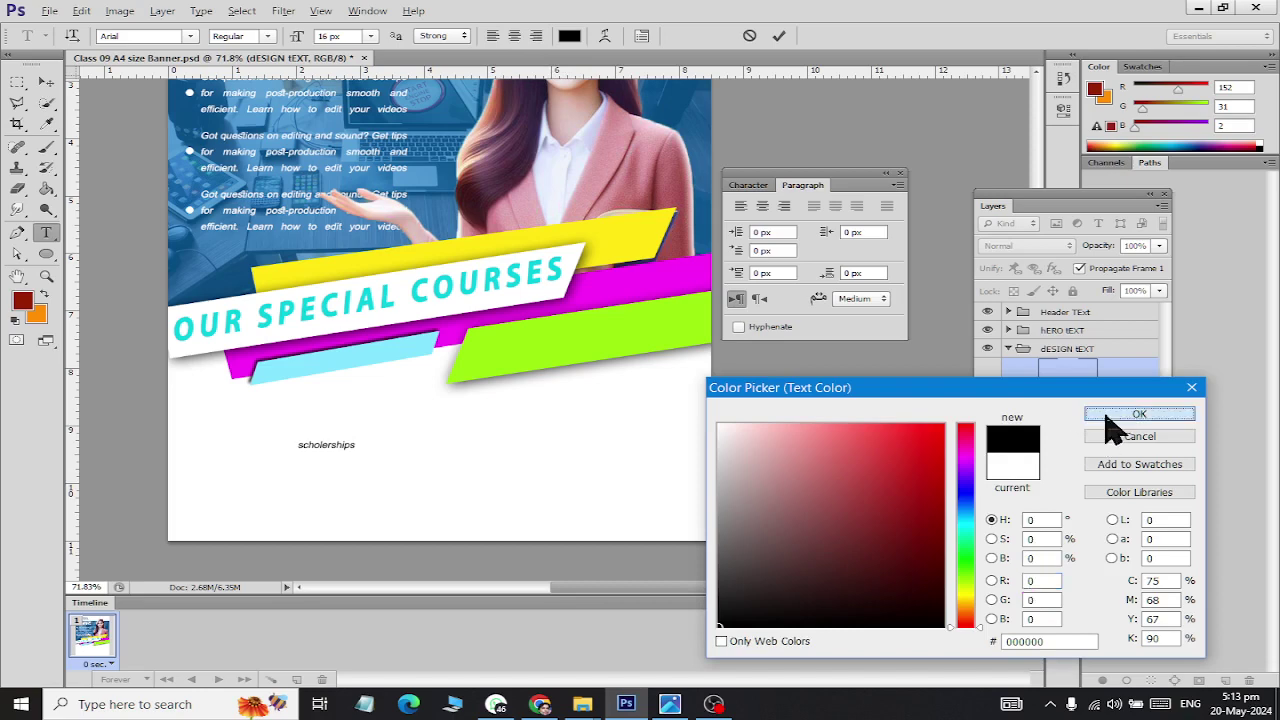
pyautogui.click(1139, 413)
pyautogui.click(46, 81)
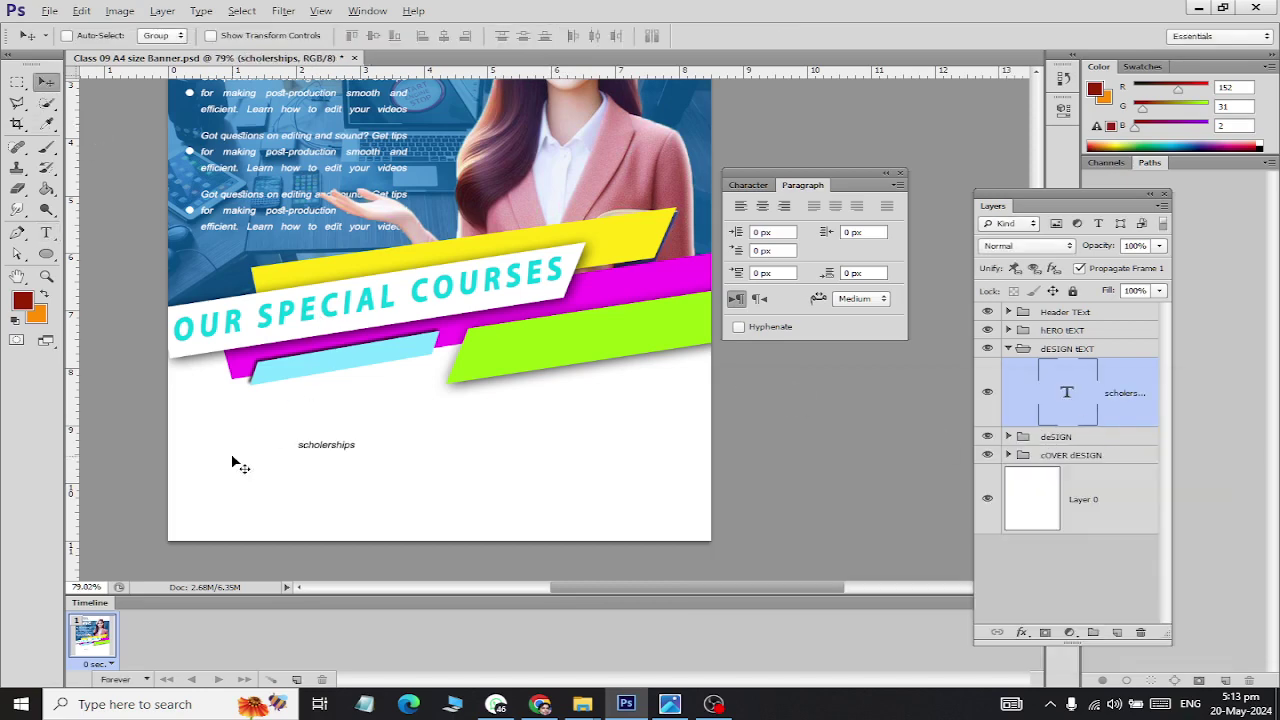
# Step: Switch the SCHOLERSHIPS text to All Caps in the Character panel
pyautogui.scroll(4, 234, 457)
pyautogui.click(46, 232)
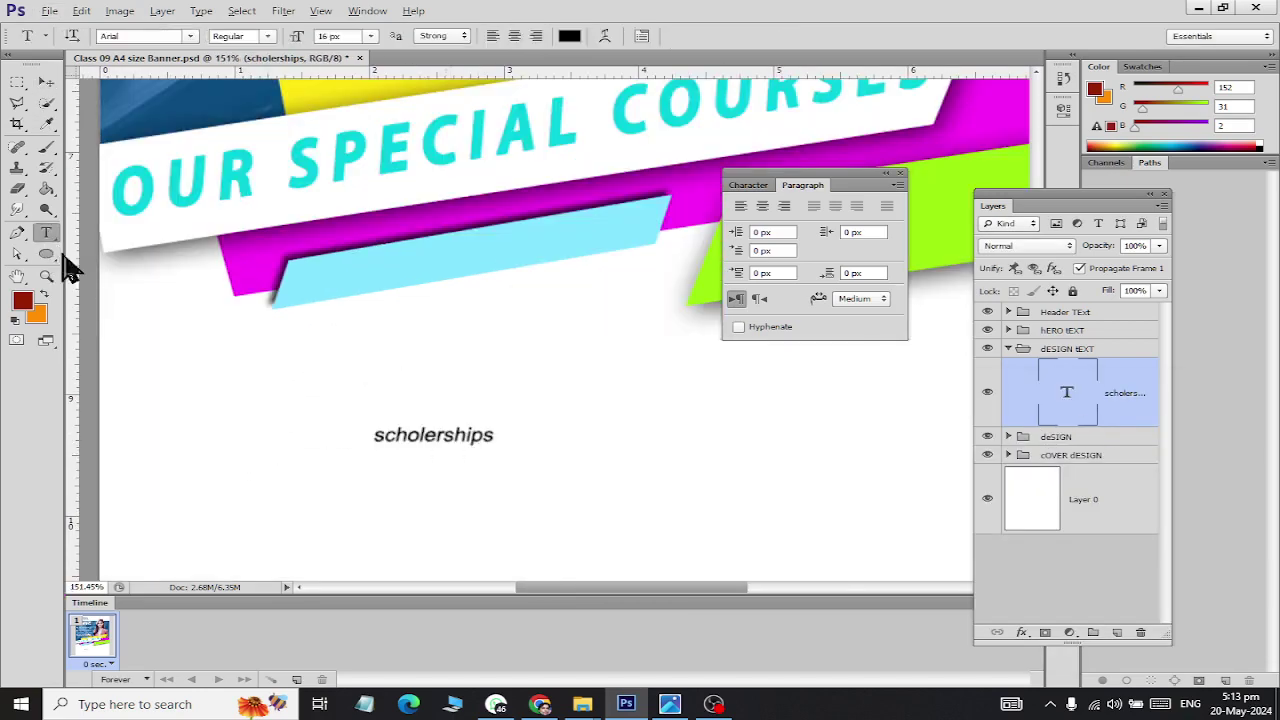
pyautogui.doubleClick(420, 432)
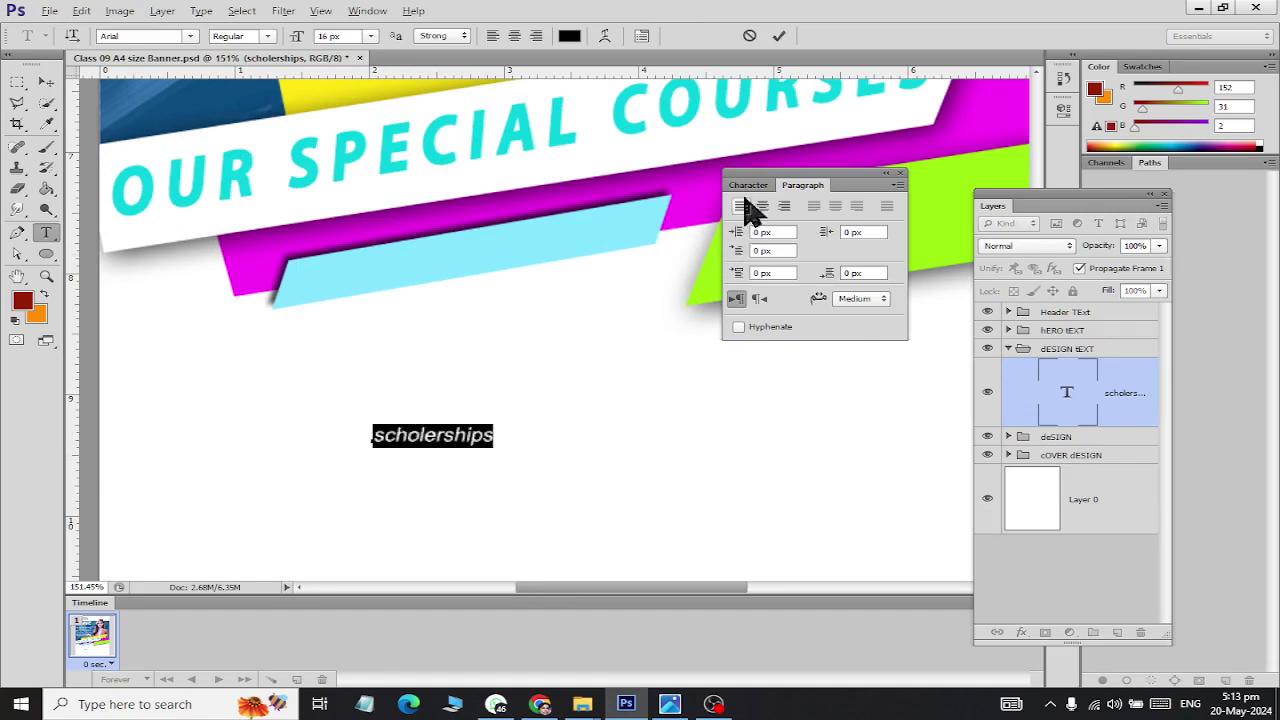
pyautogui.click(750, 186)
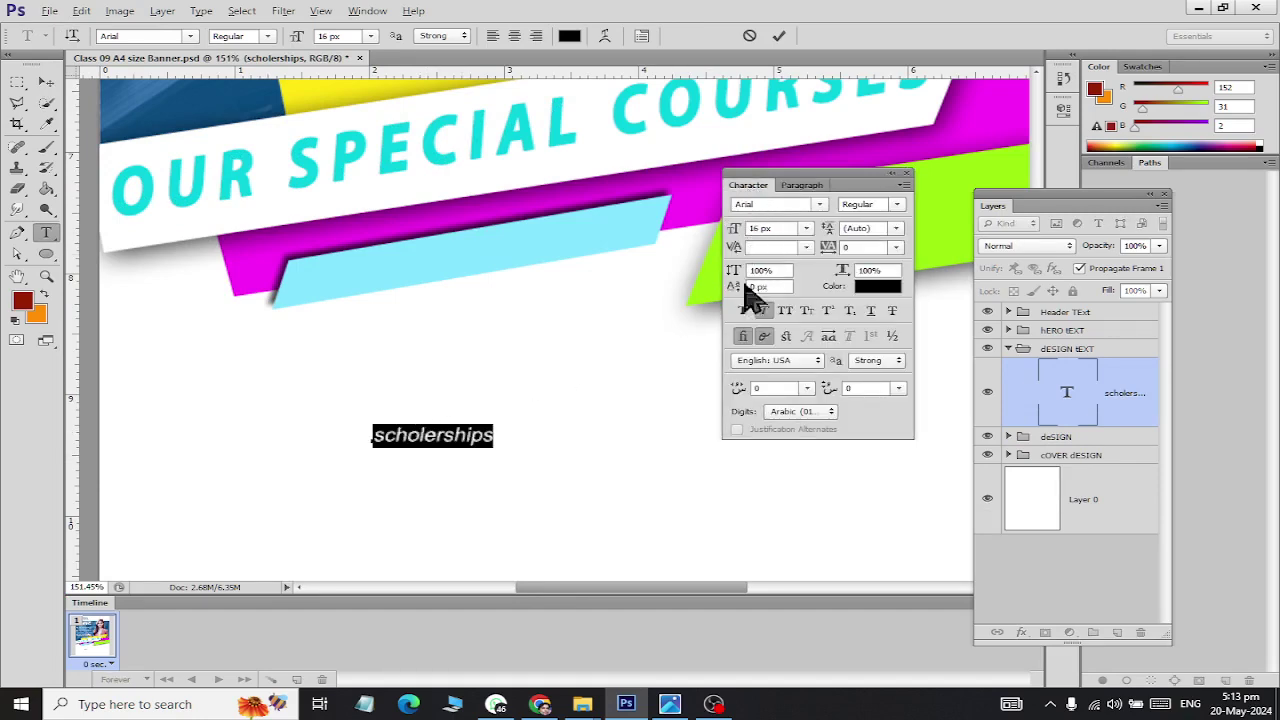
pyautogui.hotkey('alt', 'Tab')
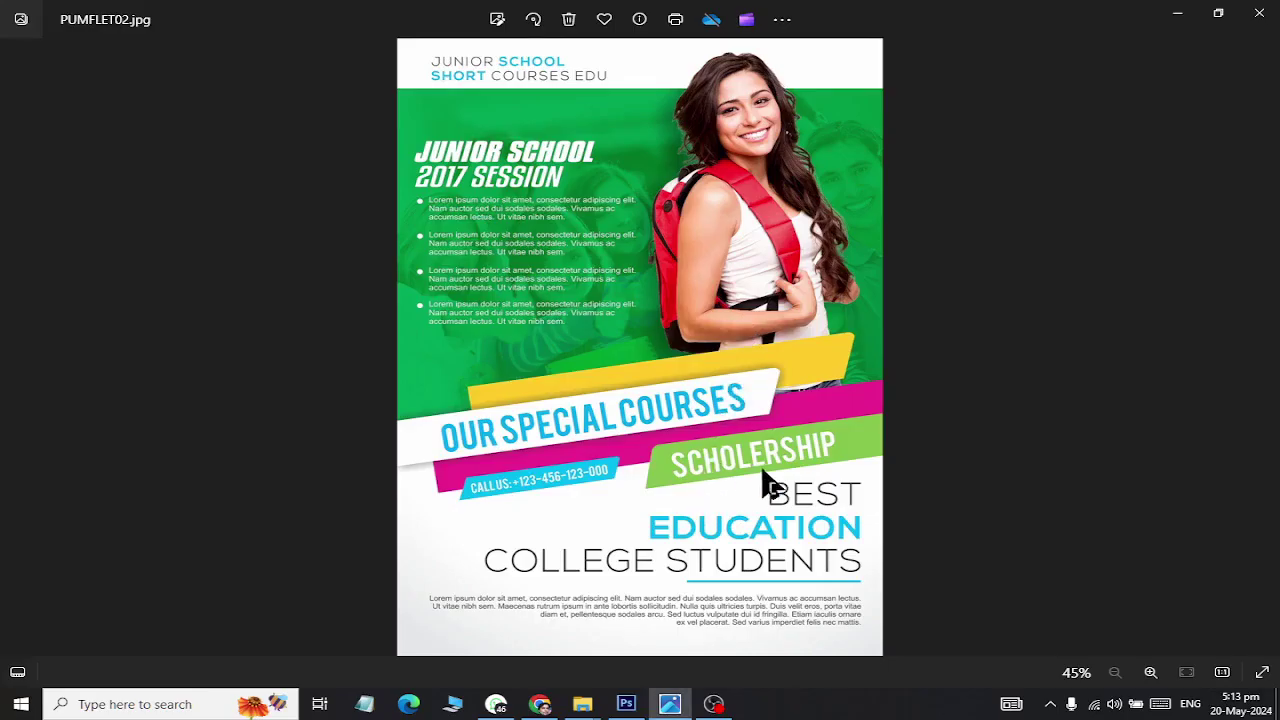
pyautogui.hotkey('alt', 'Tab')
pyautogui.press('Left')
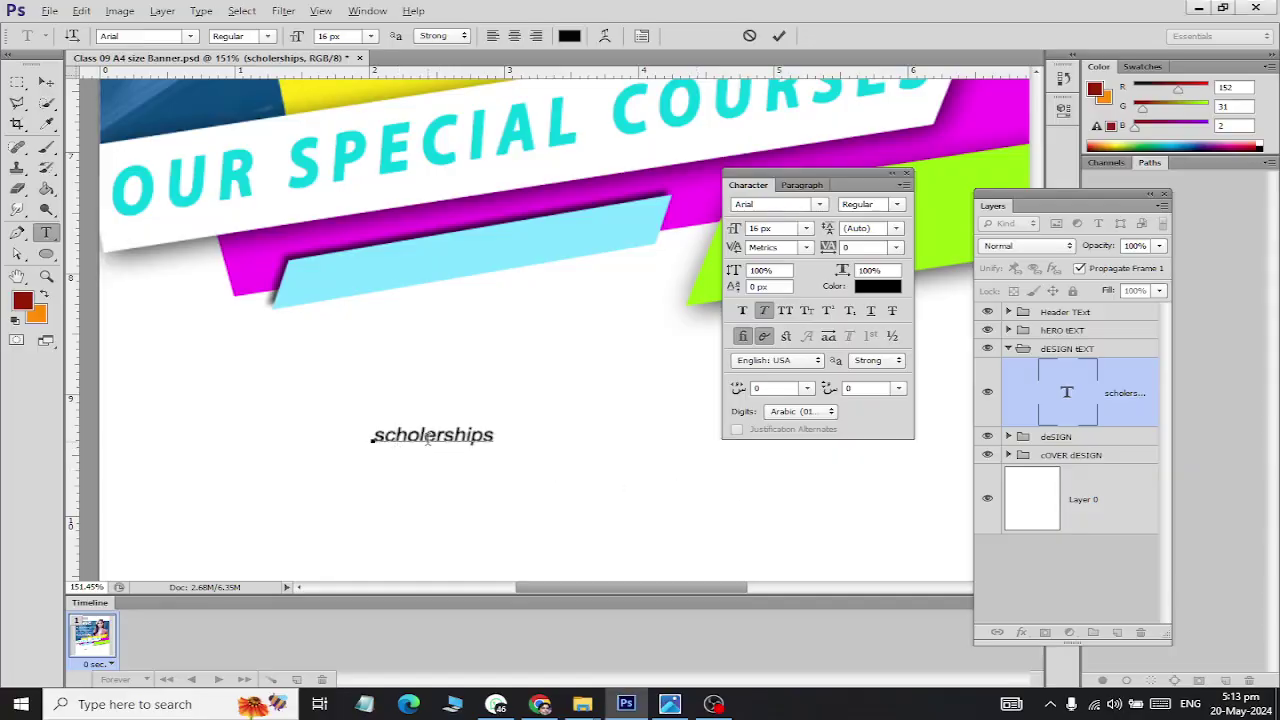
pyautogui.press('ctrl')
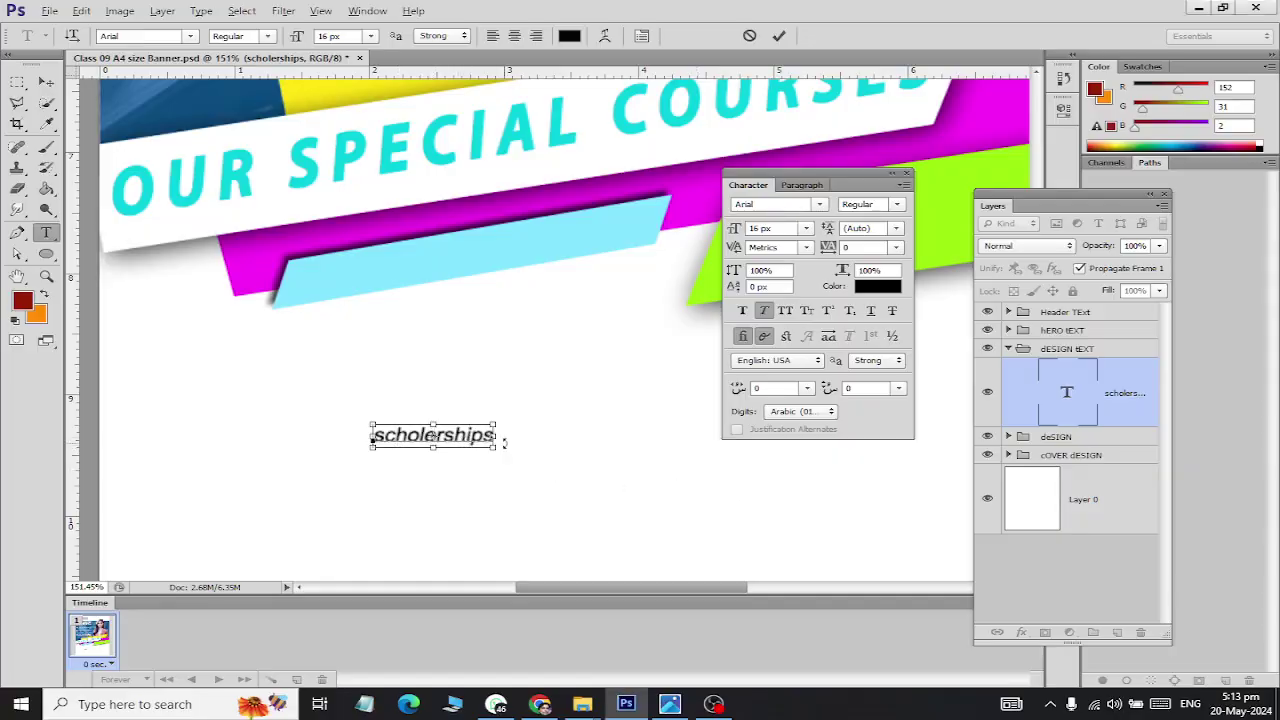
pyautogui.hotkey('ctrl', 'a')
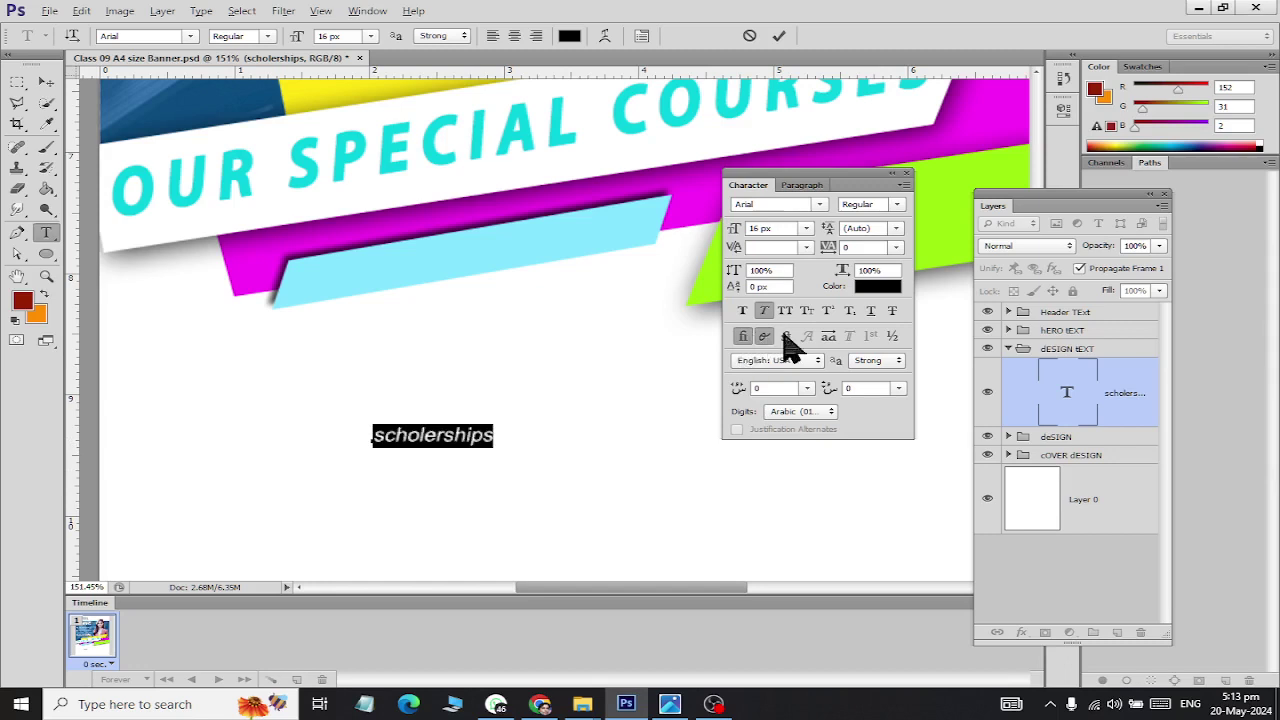
pyautogui.click(807, 312)
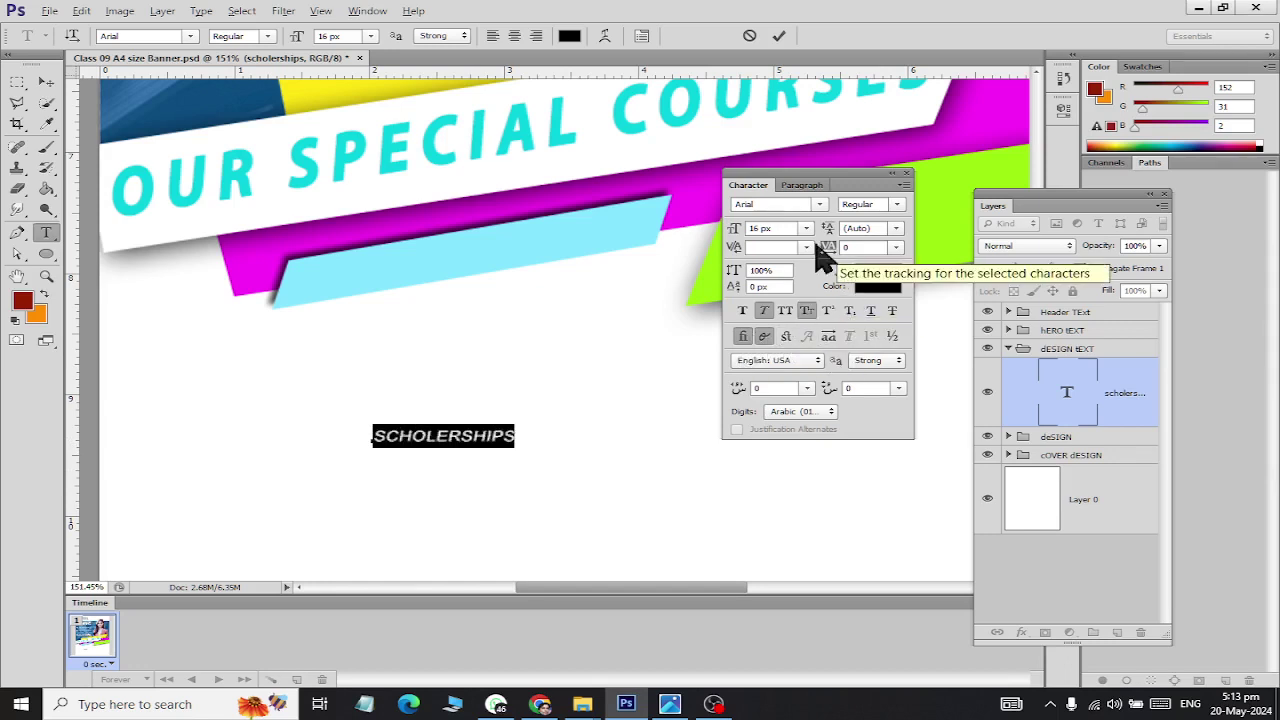
# Step: Increase the SCHOLERSHIPS font size to 31 px and commit the text
pyautogui.click(789, 228)
pyautogui.scroll(4, 789, 228)
pyautogui.scroll(2, 789, 228)
pyautogui.scroll(5, 789, 228)
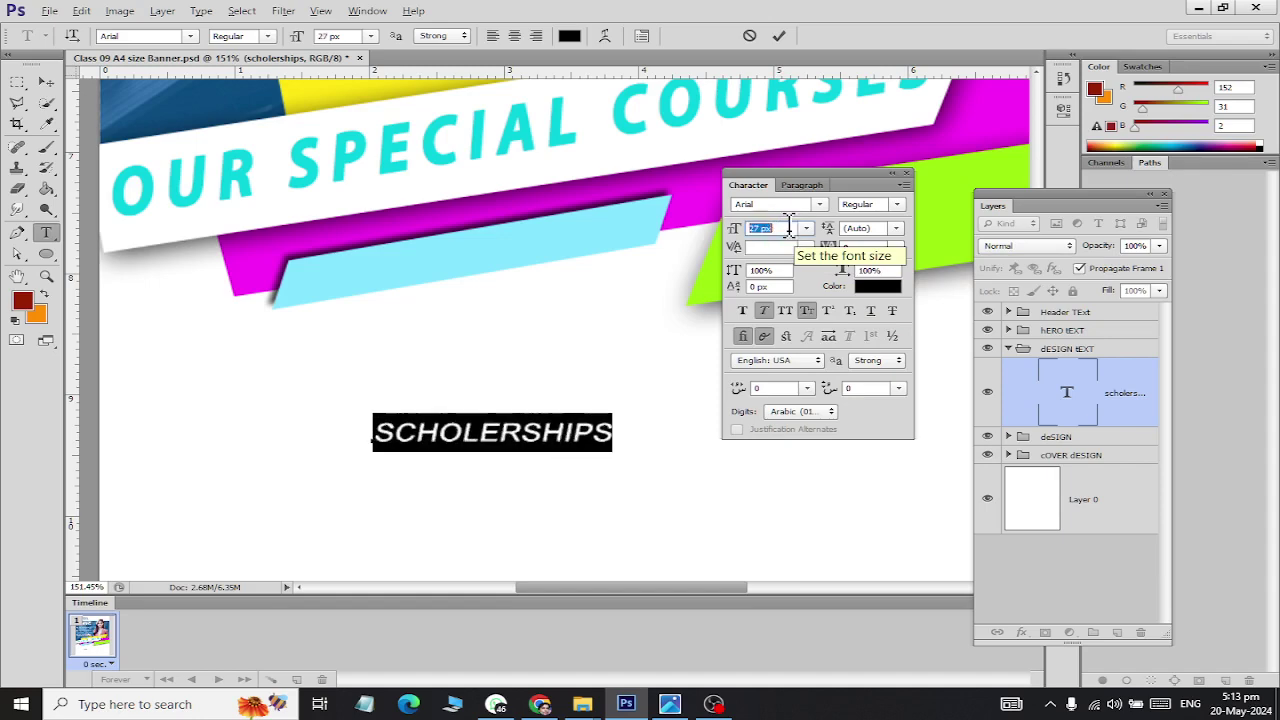
pyautogui.scroll(3, 789, 228)
pyautogui.scroll(1, 789, 228)
pyautogui.hotkey('alt', 'Tab')
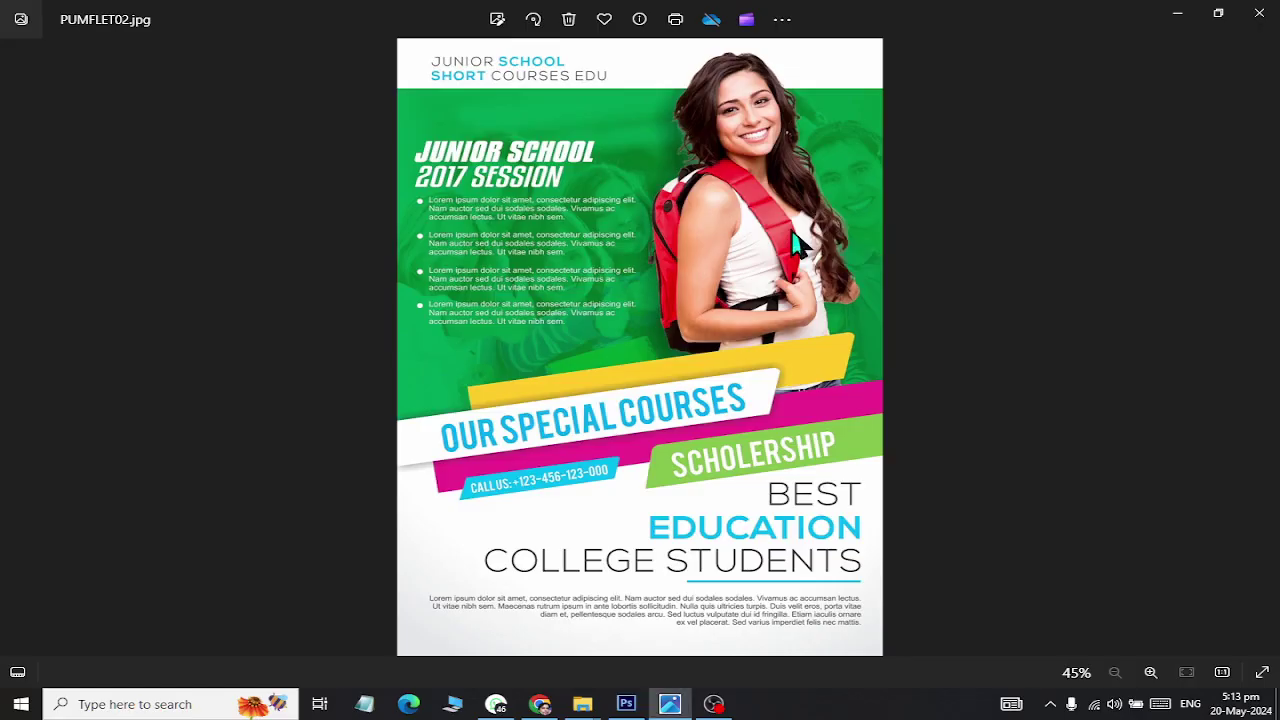
pyautogui.hotkey('alt', 'Tab')
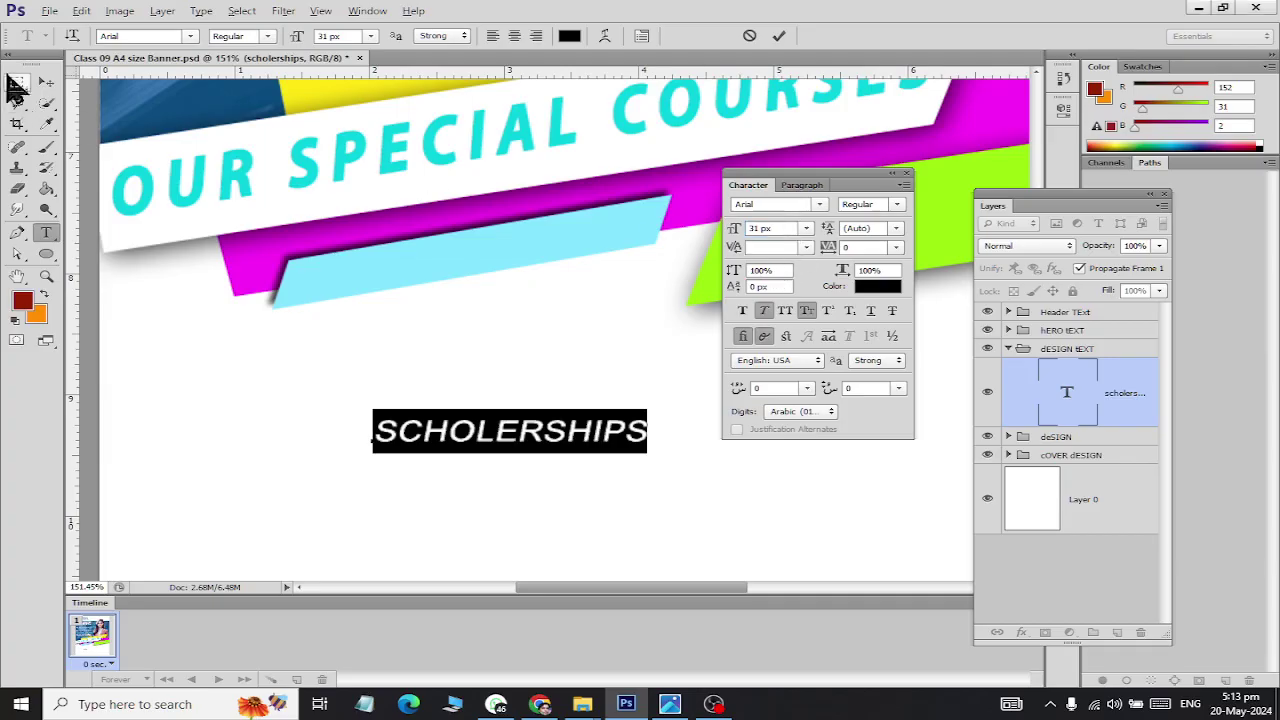
pyautogui.click(44, 84)
# Step: Change the SCHOLERSHIPS font to Franklin Gothic
pyautogui.click(46, 232)
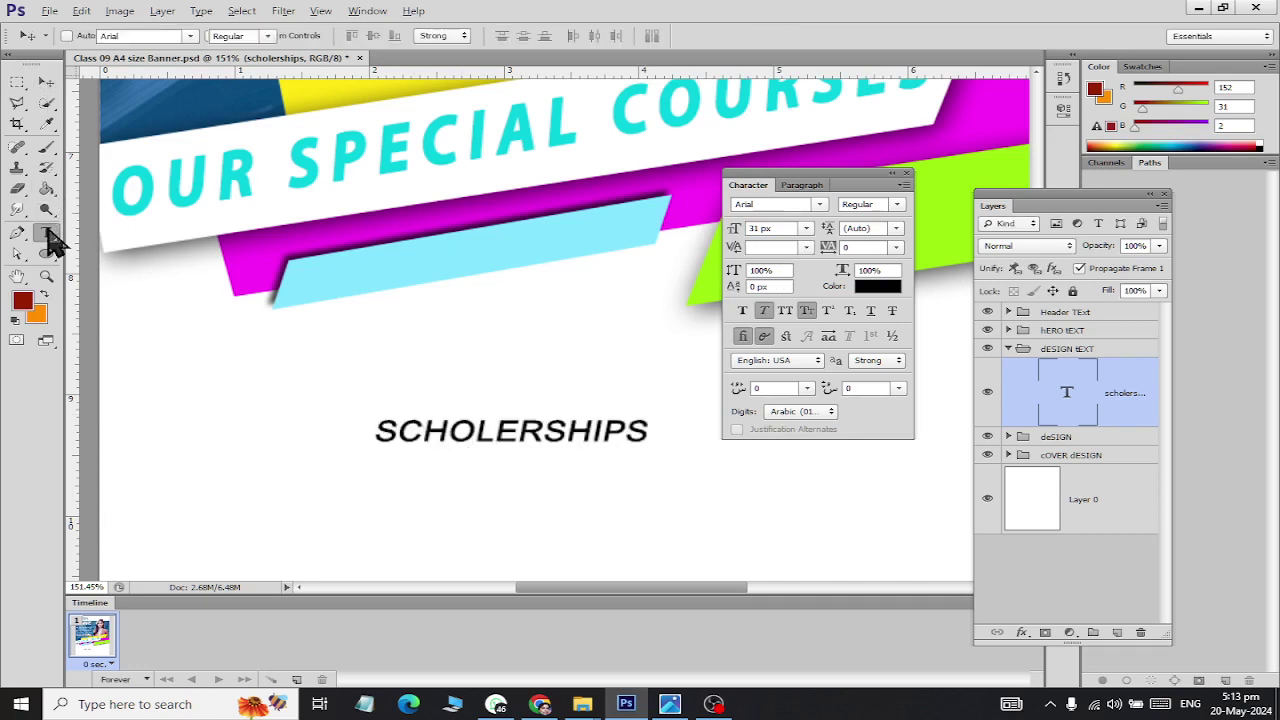
pyautogui.click(46, 83)
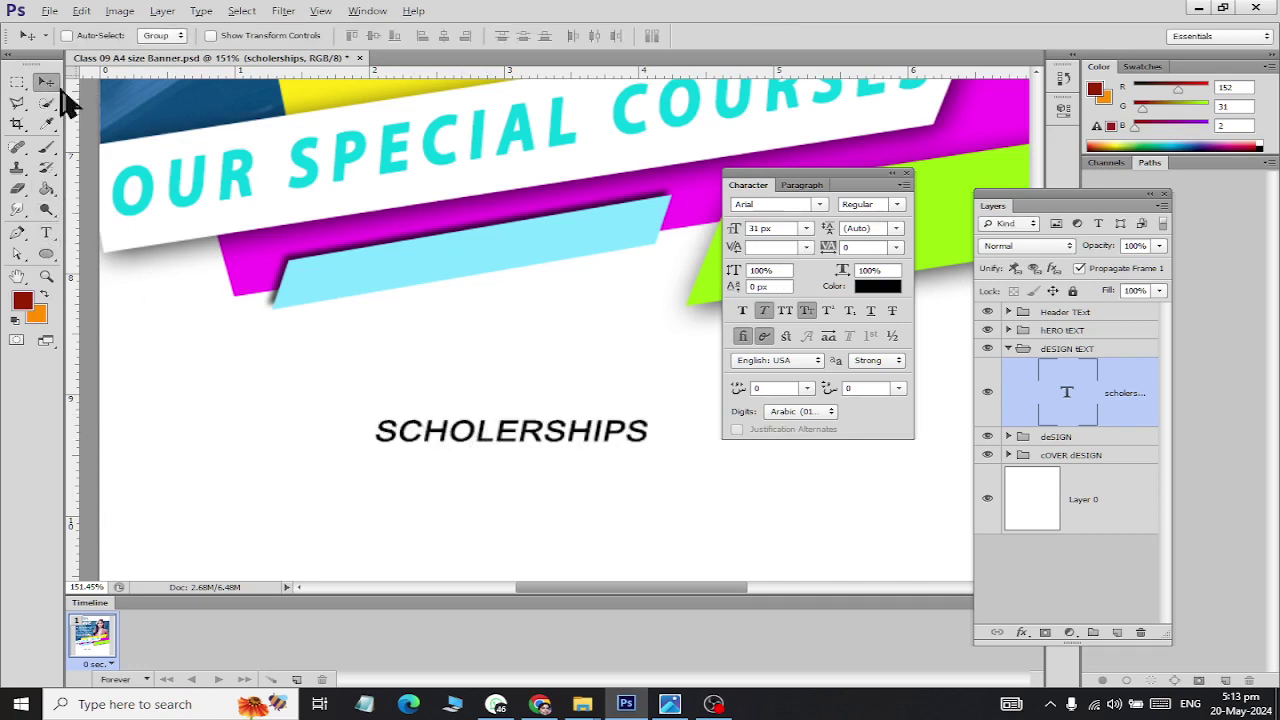
pyautogui.moveTo(728, 174); pyautogui.dragTo(742, 374)
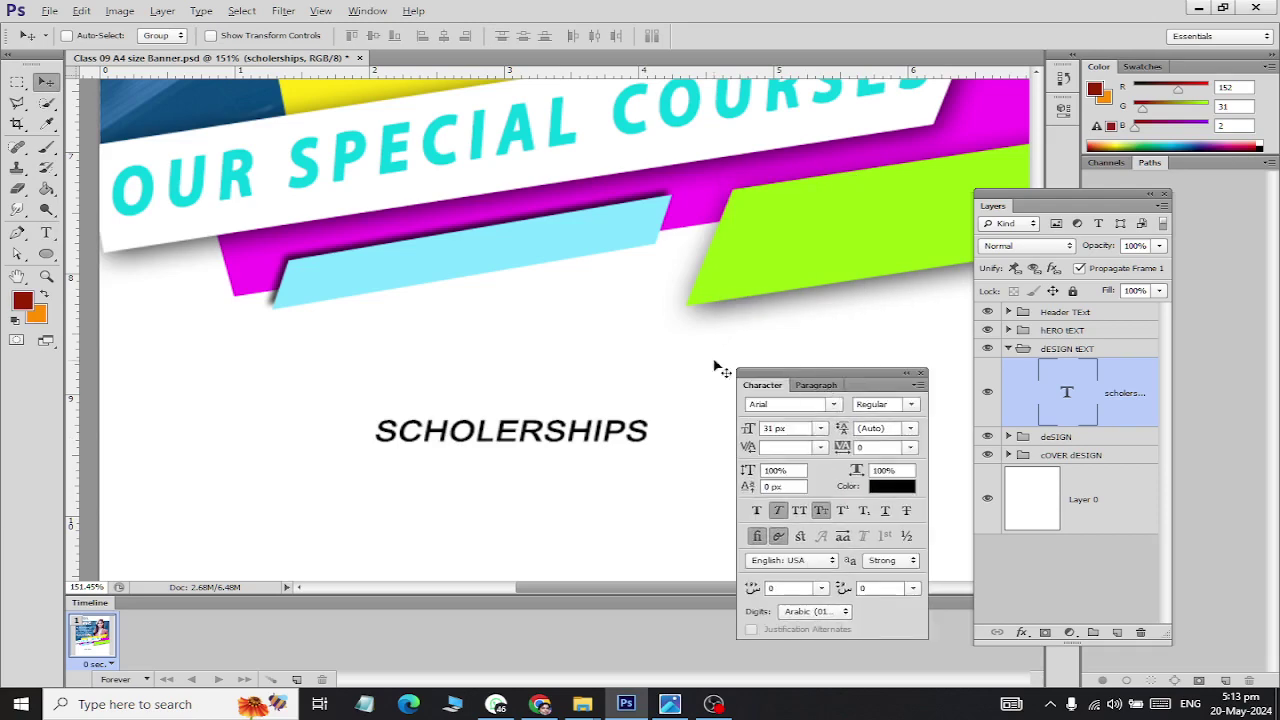
pyautogui.click(46, 232)
pyautogui.doubleClick(478, 443)
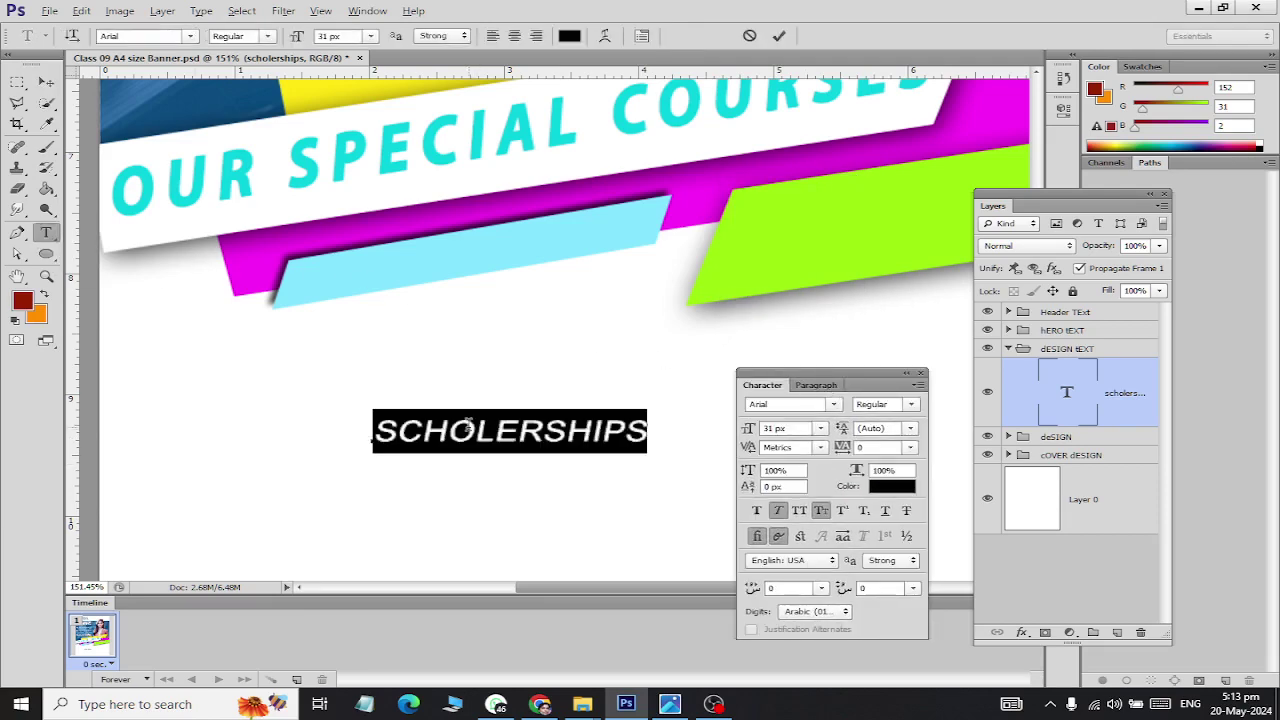
pyautogui.click(189, 36)
pyautogui.scroll(3, 205, 158)
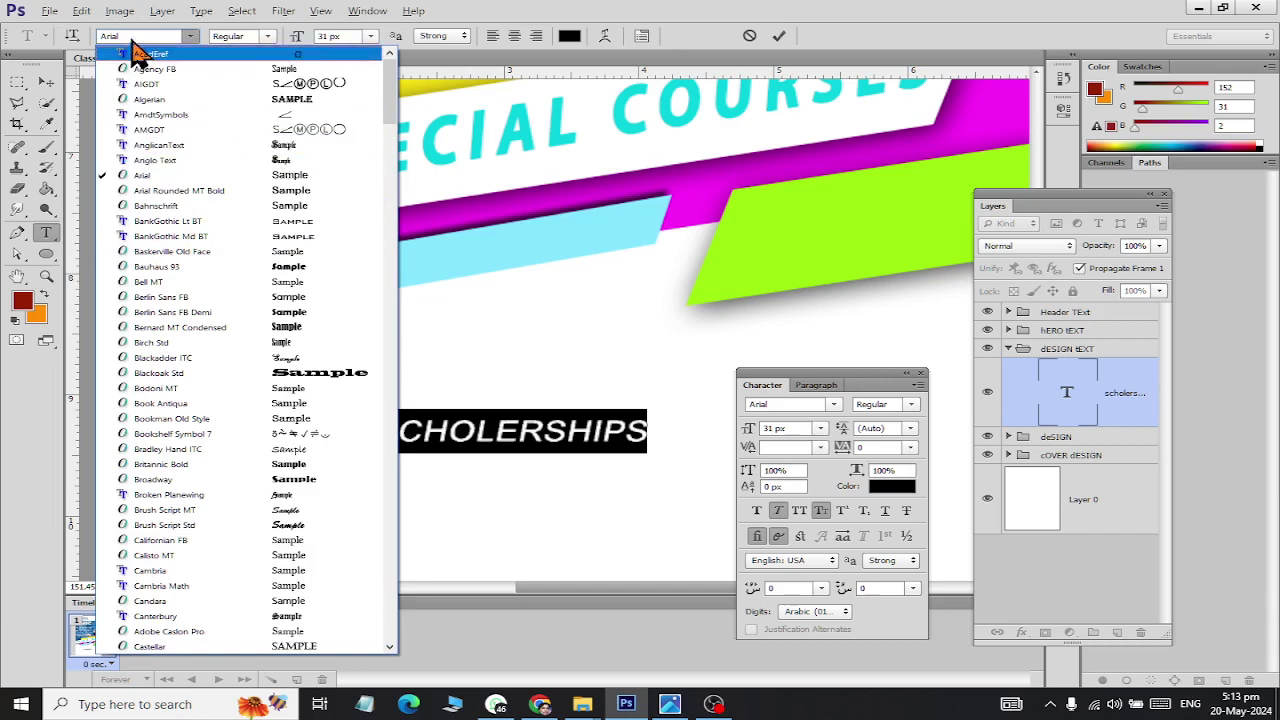
pyautogui.click(130, 34)
pyautogui.write('Fr')
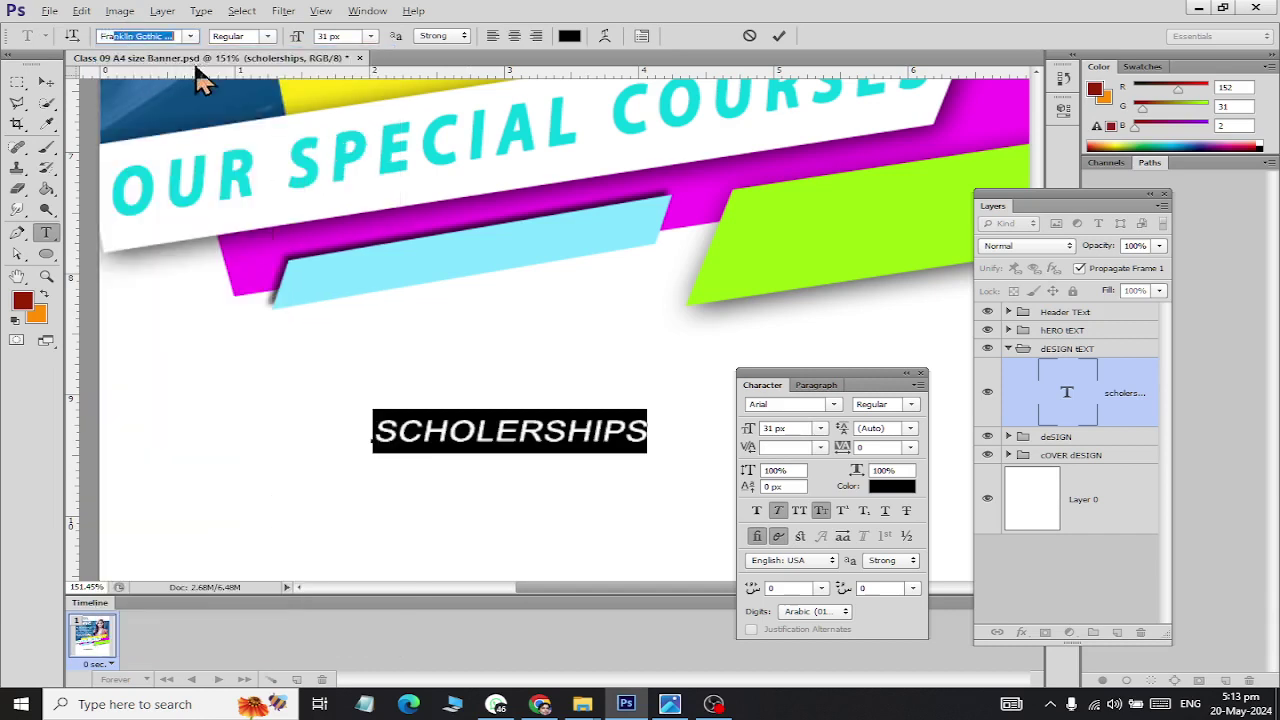
pyautogui.press('Return')
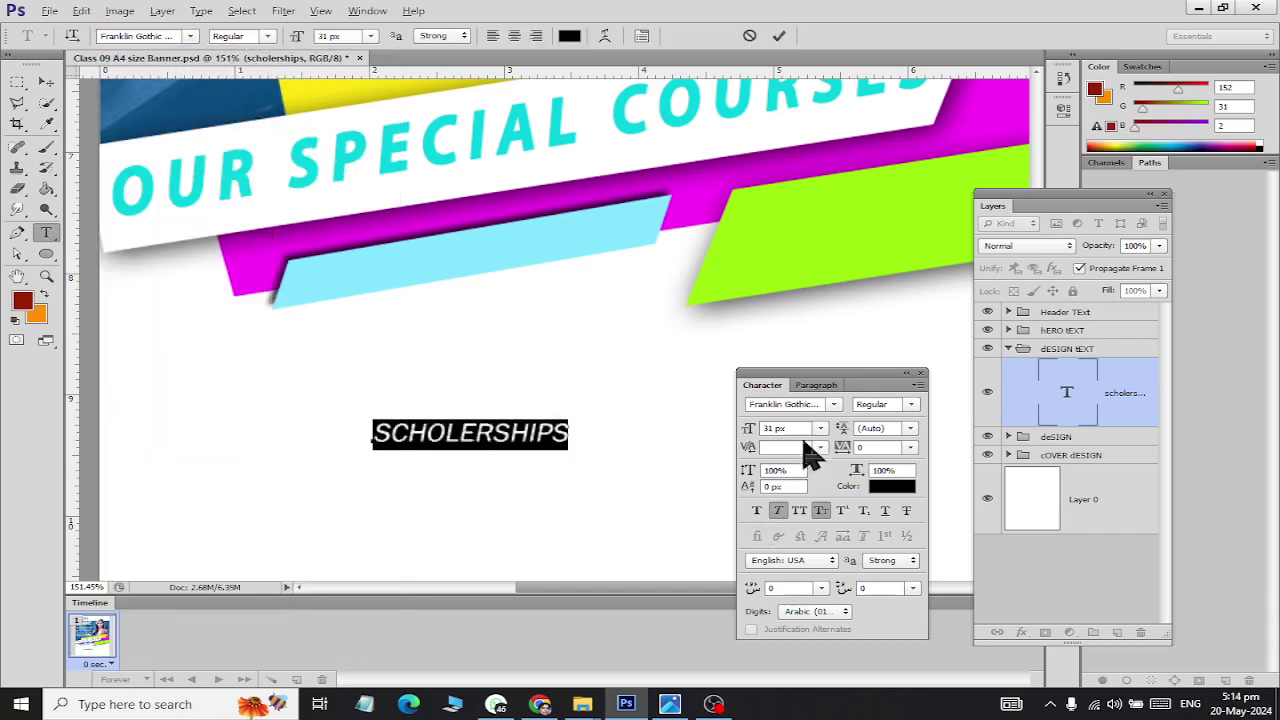
# Step: Apply Faux Bold to SCHOLERSHIPS, hide the Character panel and commit
pyautogui.click(757, 510)
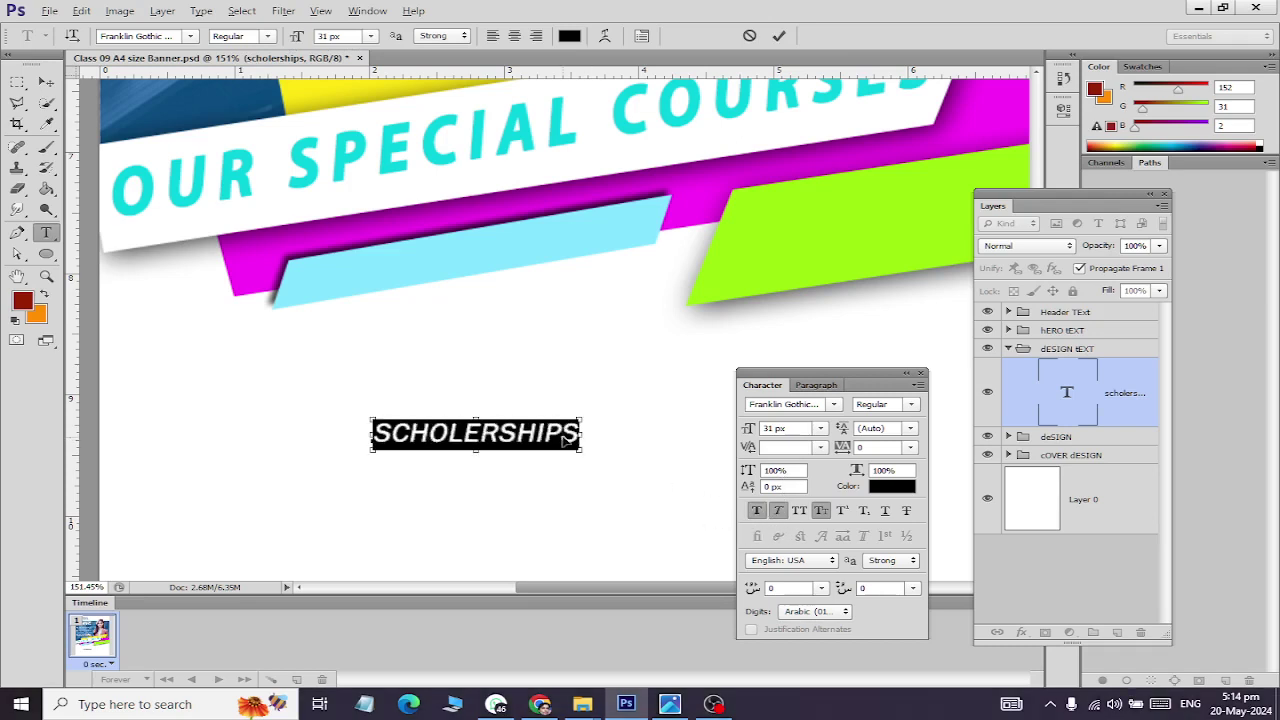
pyautogui.hotkey('ctrl', 't')
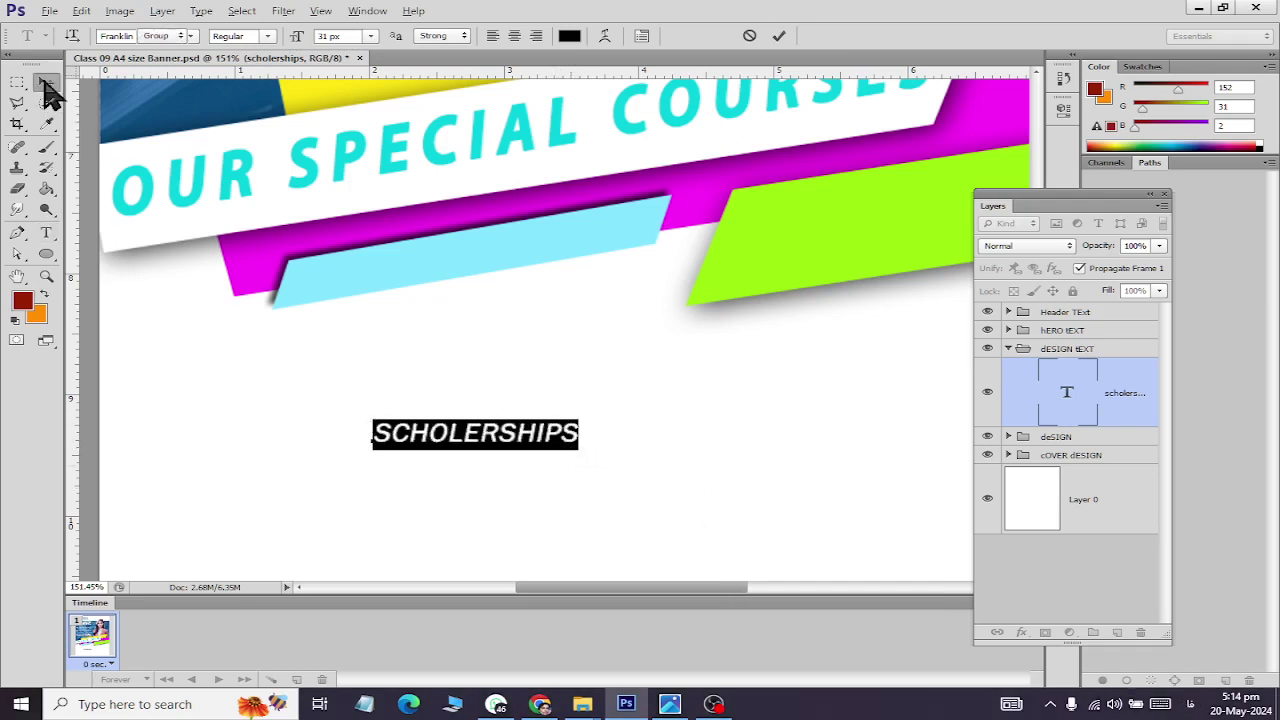
pyautogui.click(46, 82)
# Step: Enlarge the SCHOLERSHIPS text and move it onto the green stripe
pyautogui.hotkey('ctrl', 't')
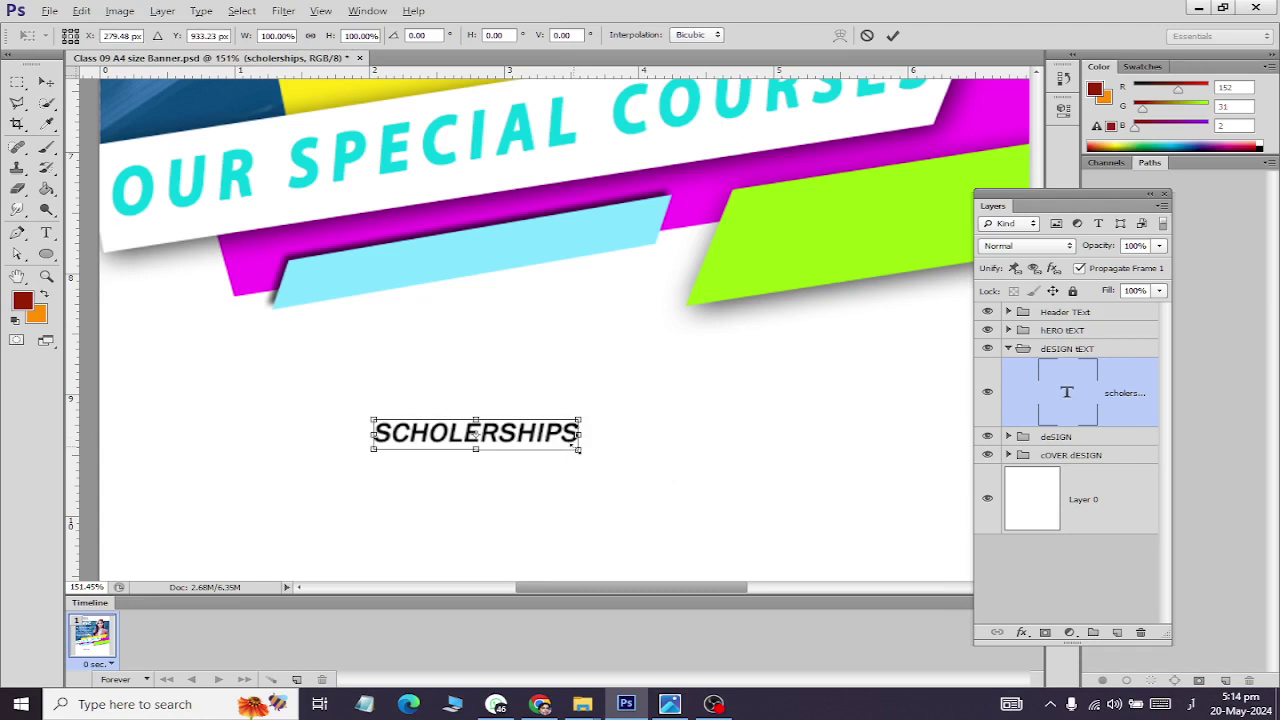
pyautogui.moveTo(579, 453); pyautogui.dragTo(627, 494)
pyautogui.scroll(-3, 550, 480)
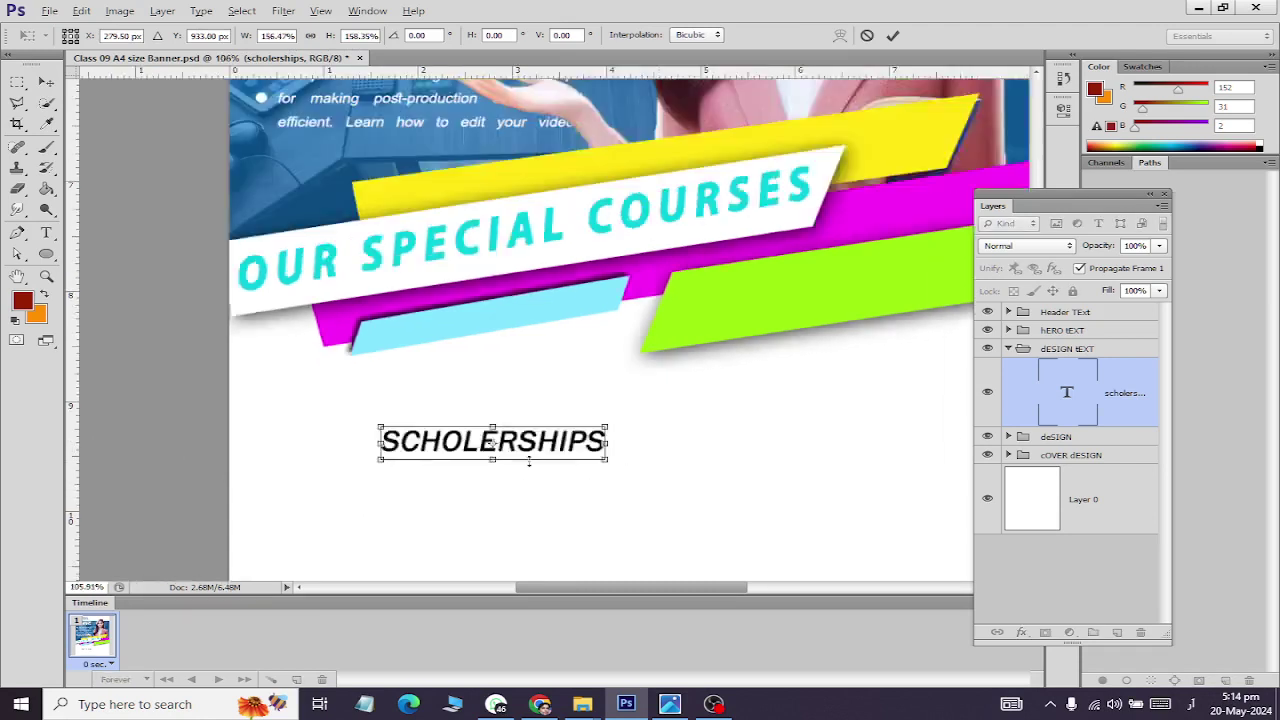
pyautogui.click(520, 468)
pyautogui.moveTo(520, 468); pyautogui.dragTo(740, 376)
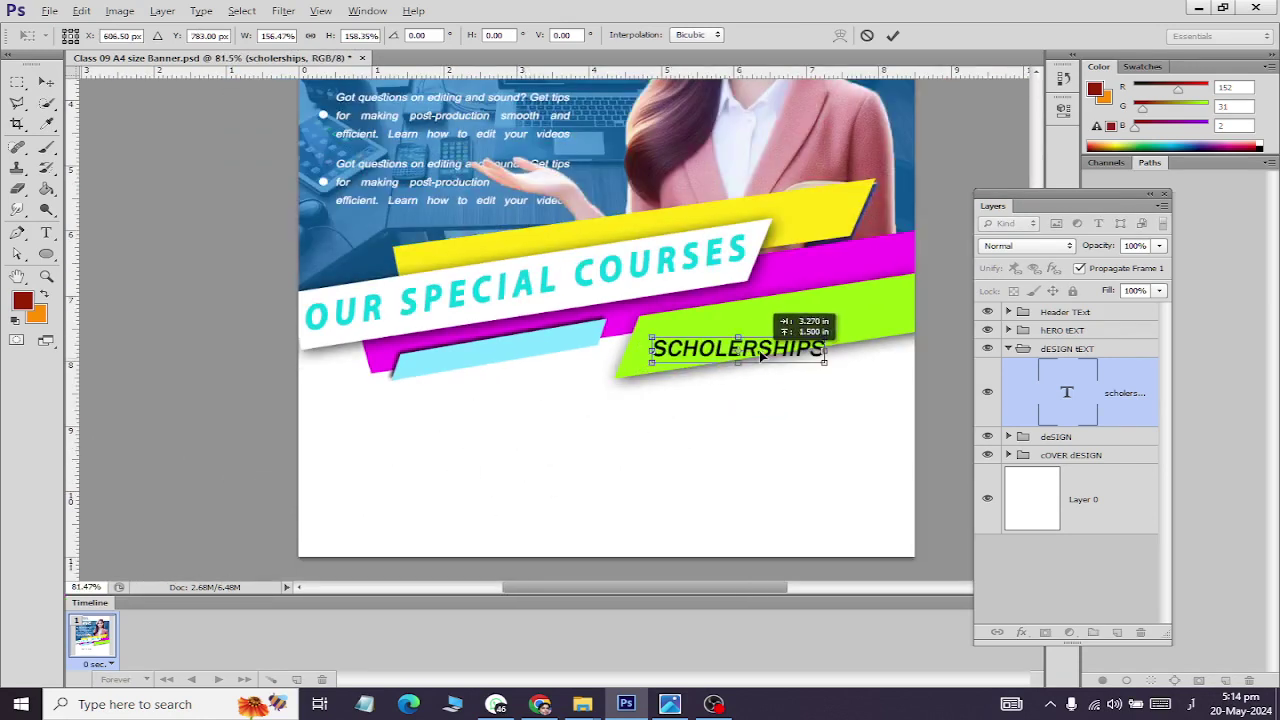
pyautogui.moveTo(826, 366)
pyautogui.mouseDown()
pyautogui.moveTo(868, 386)
pyautogui.moveTo(878, 365)
pyautogui.moveTo(838, 322)
pyautogui.moveTo(849, 317)
pyautogui.mouseUp()
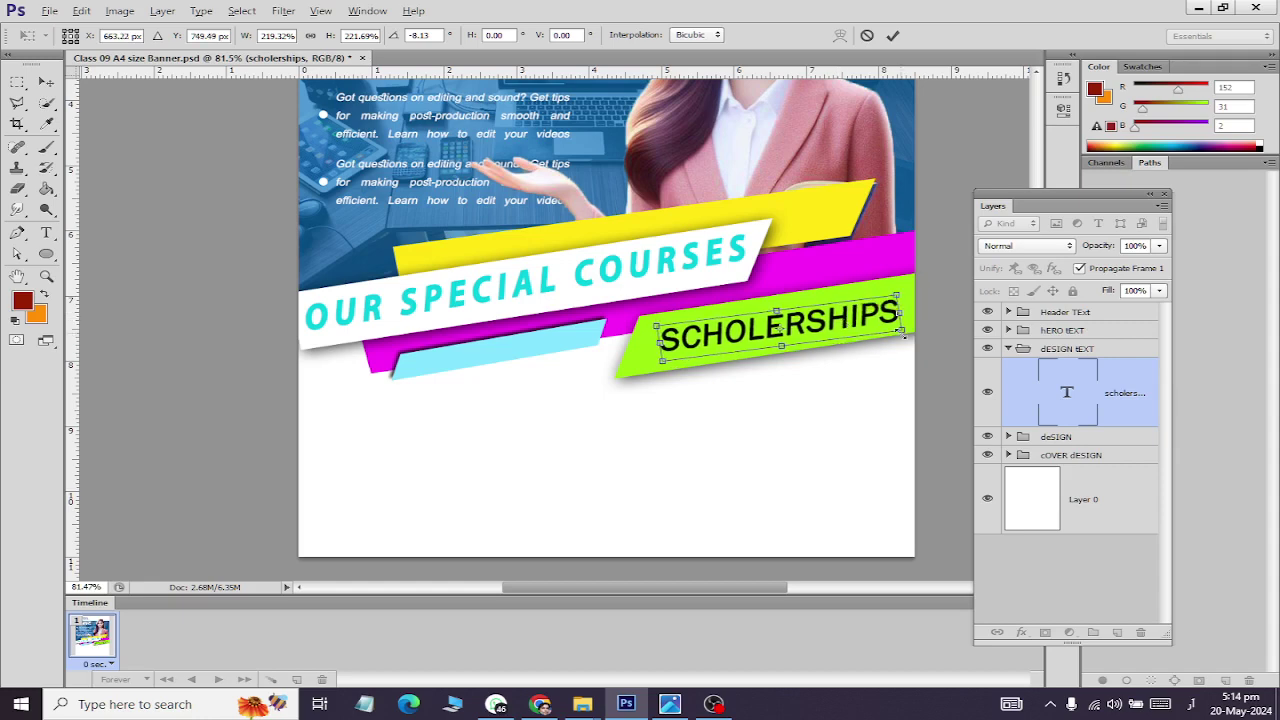
# Step: Rotate SCHOLERSHIPS about −10.5° to match the stripe, stretch it taller, and apply
pyautogui.scroll(2, 930, 338)
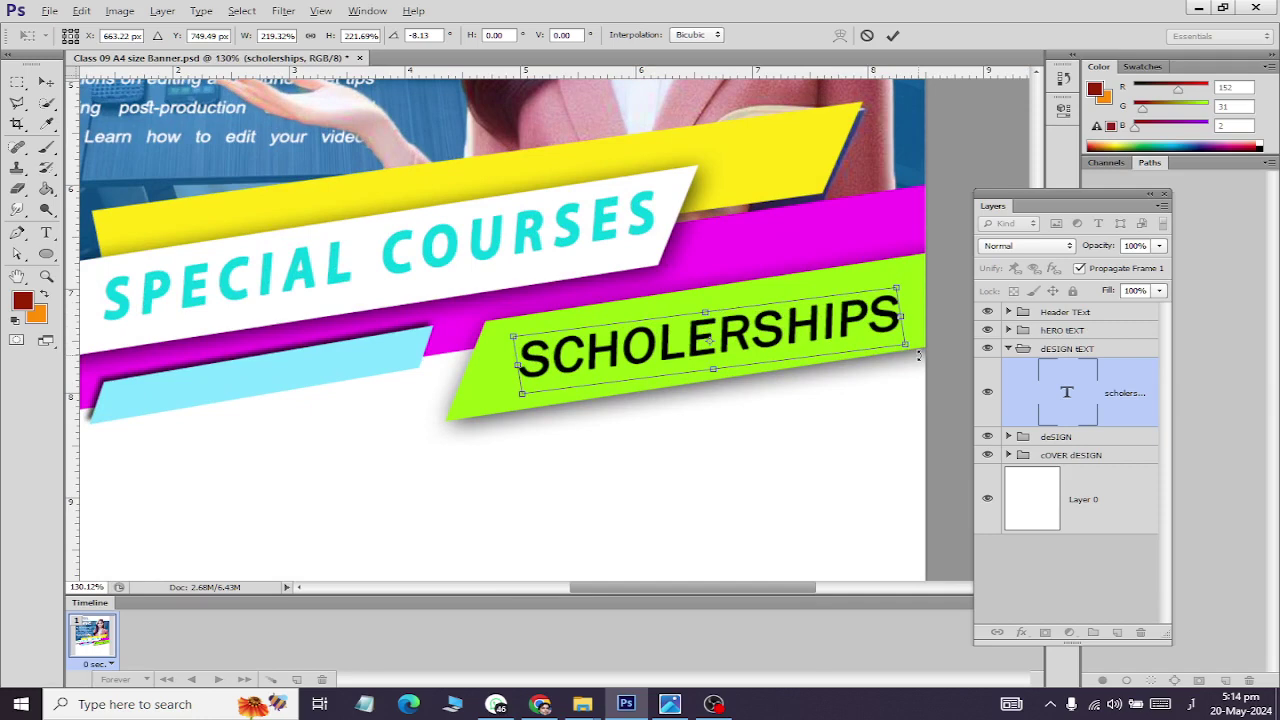
pyautogui.moveTo(918, 353); pyautogui.dragTo(916, 349)
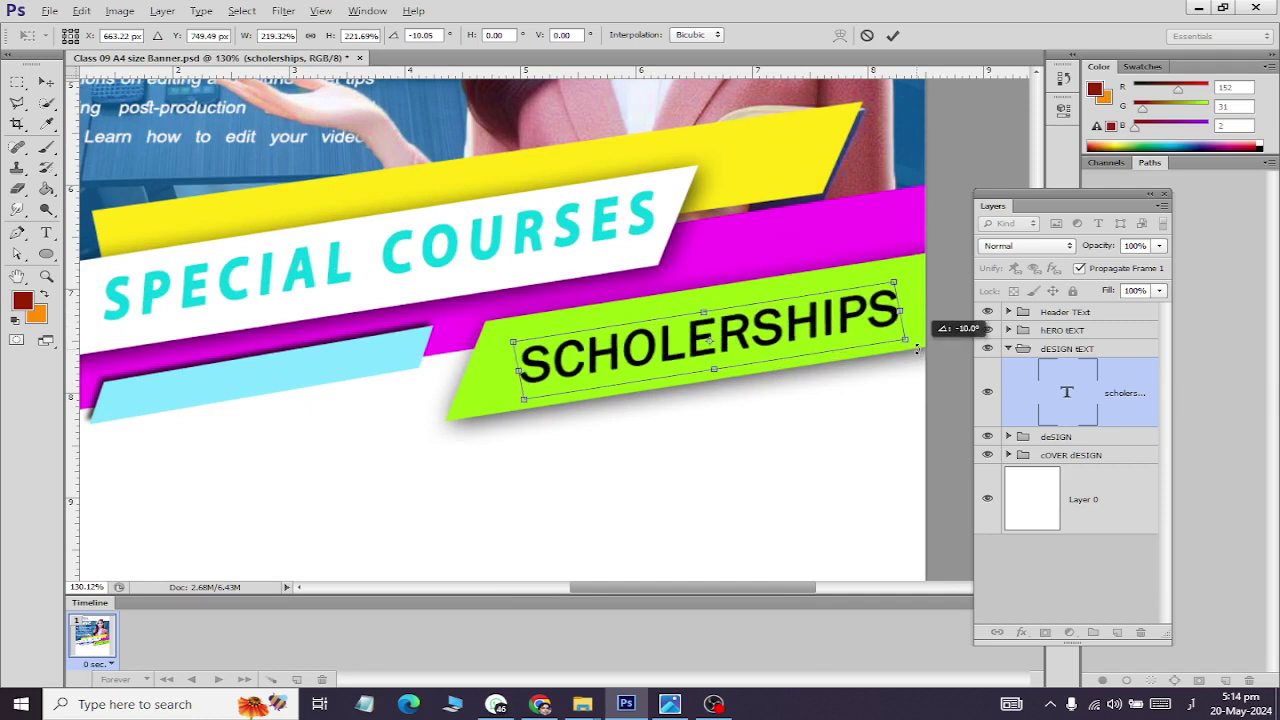
pyautogui.moveTo(714, 369); pyautogui.dragTo(716, 378)
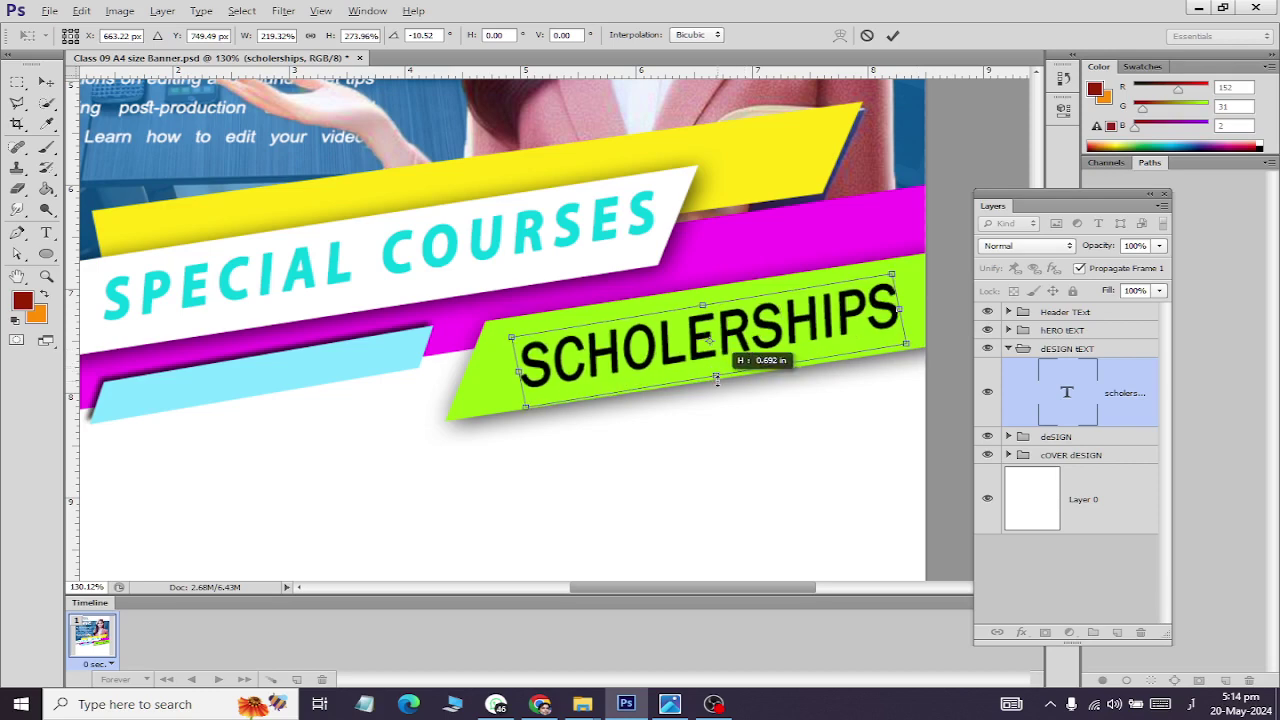
pyautogui.click(47, 81)
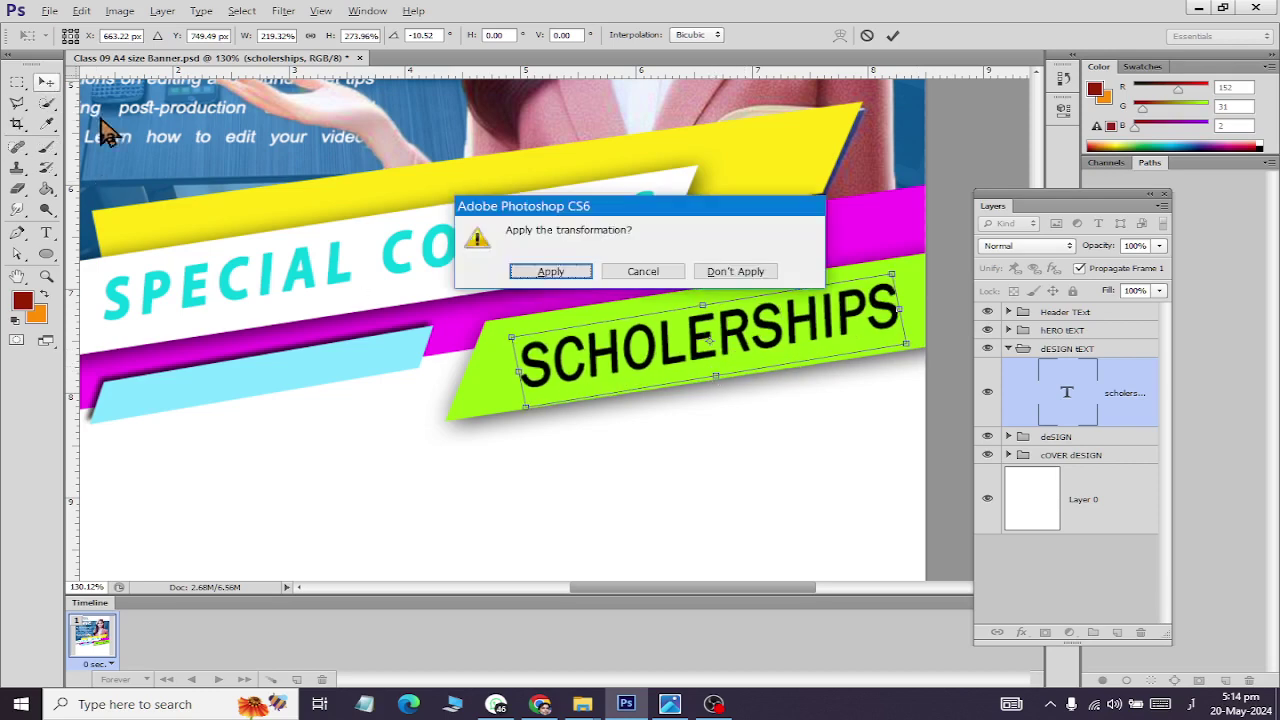
pyautogui.click(568, 278)
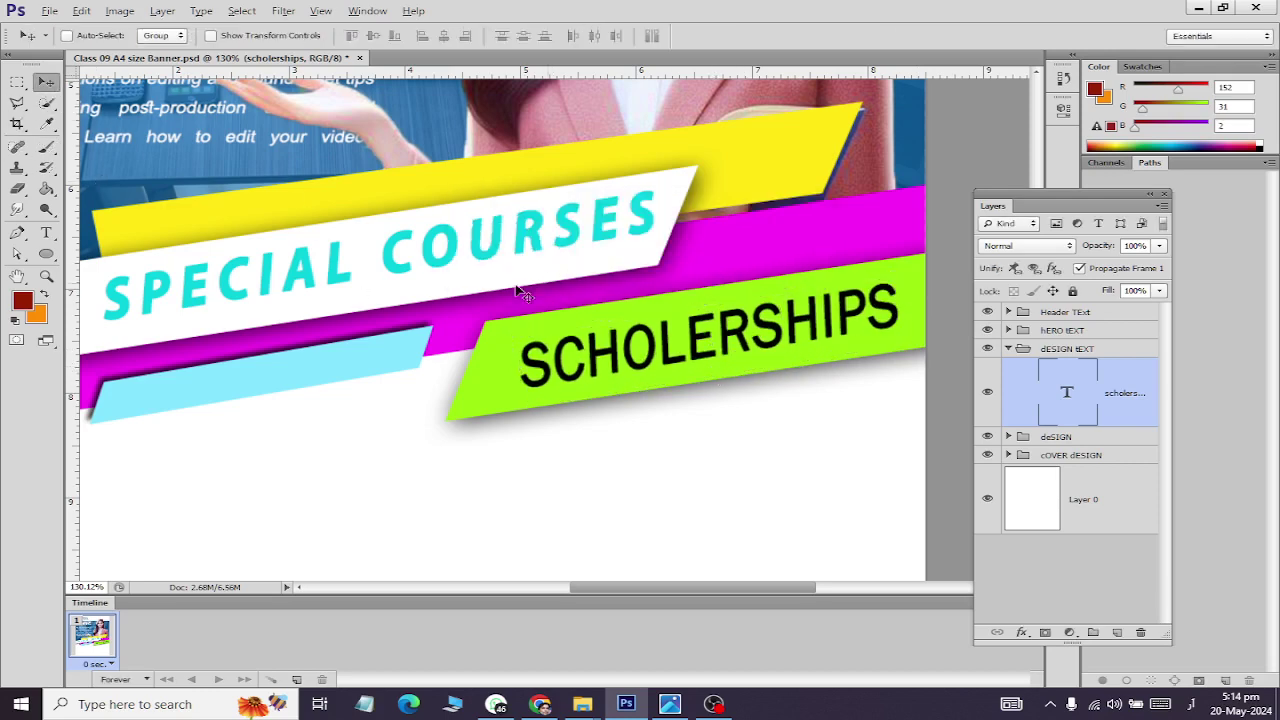
pyautogui.click(46, 233)
pyautogui.click(612, 356)
# Step: Change the SCHOLERSHIPS text colour to white (ffffff) and commit it
pyautogui.hotkey('ctrl', 'a')
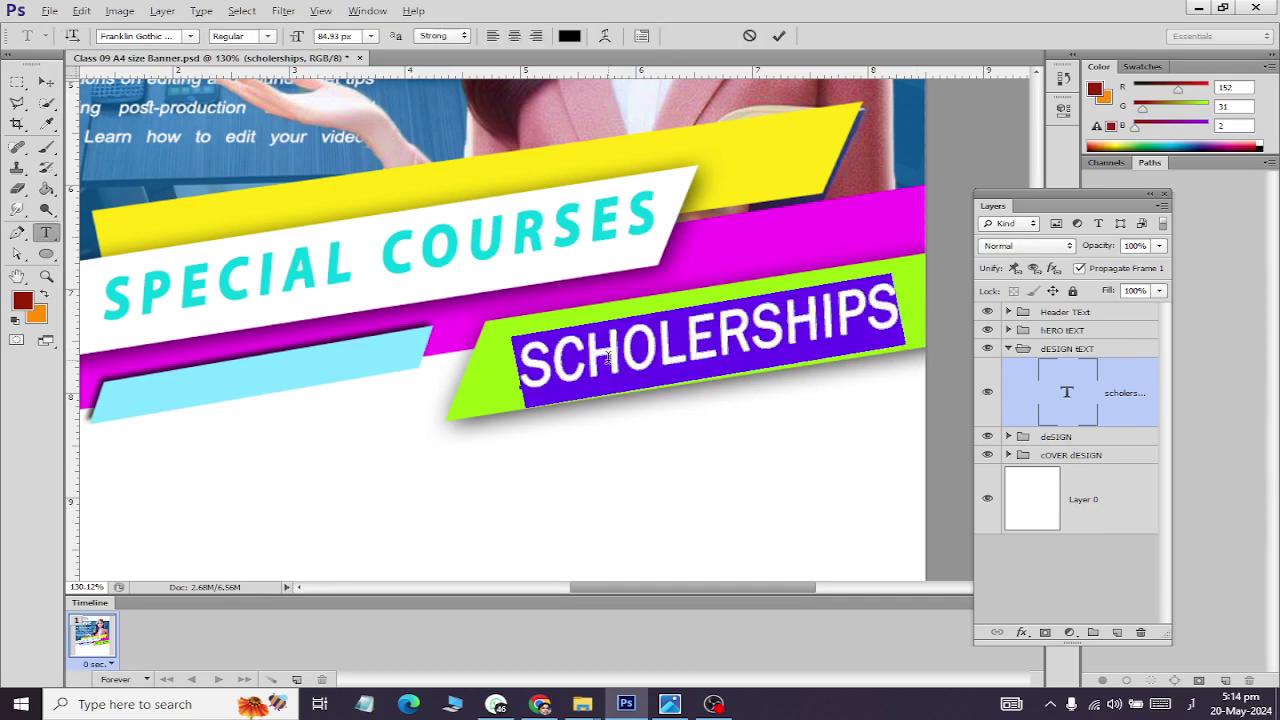
pyautogui.click(569, 36)
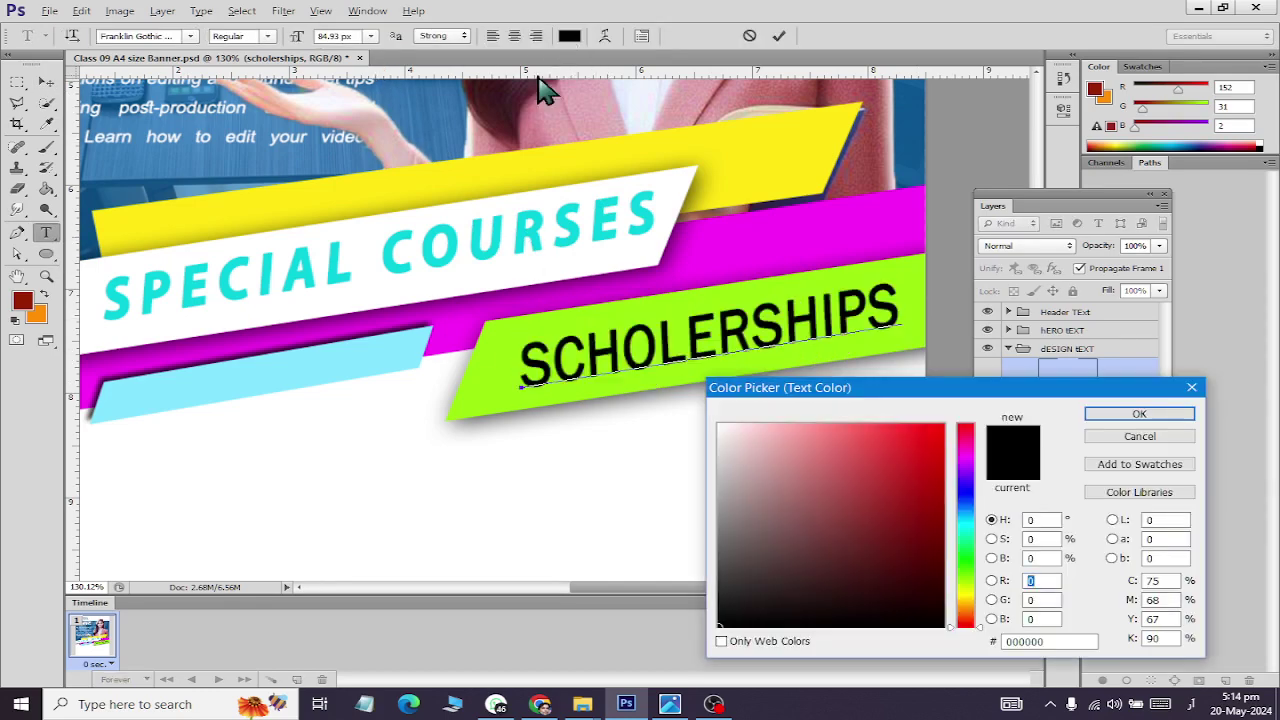
pyautogui.moveTo(737, 429); pyautogui.dragTo(658, 375)
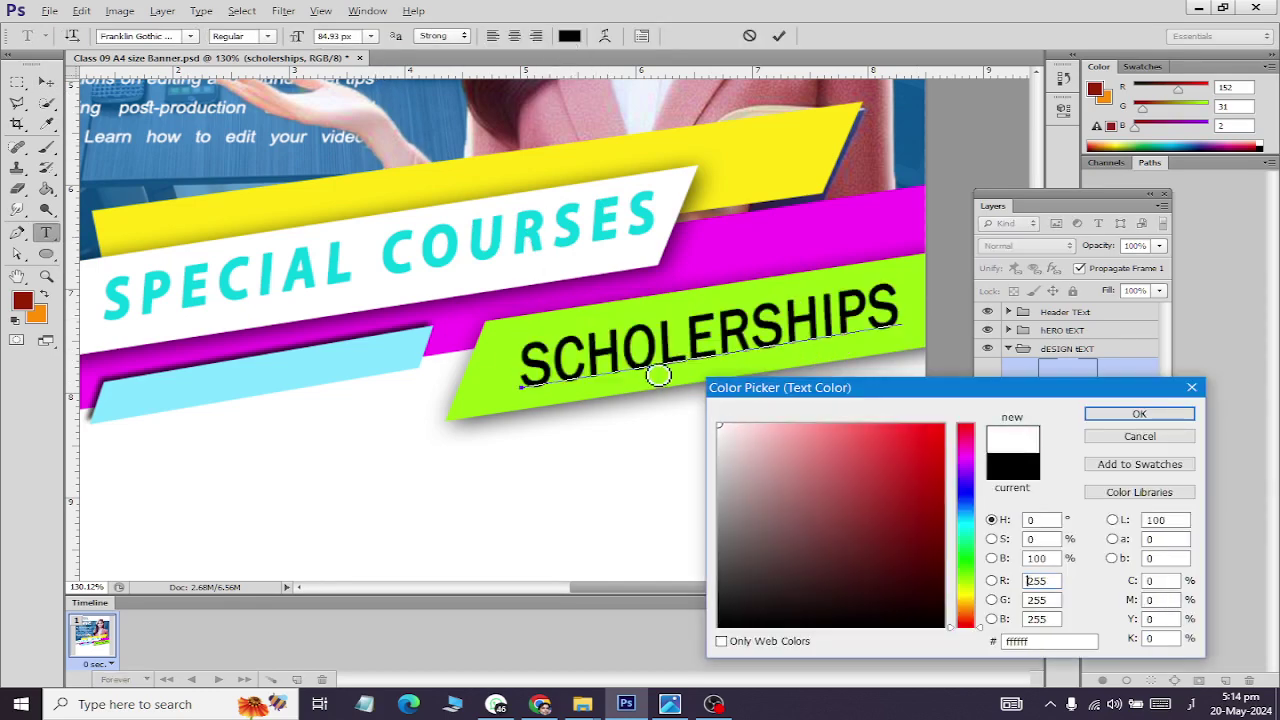
pyautogui.click(1130, 414)
pyautogui.click(47, 81)
pyautogui.hotkey('ctrl', '0')
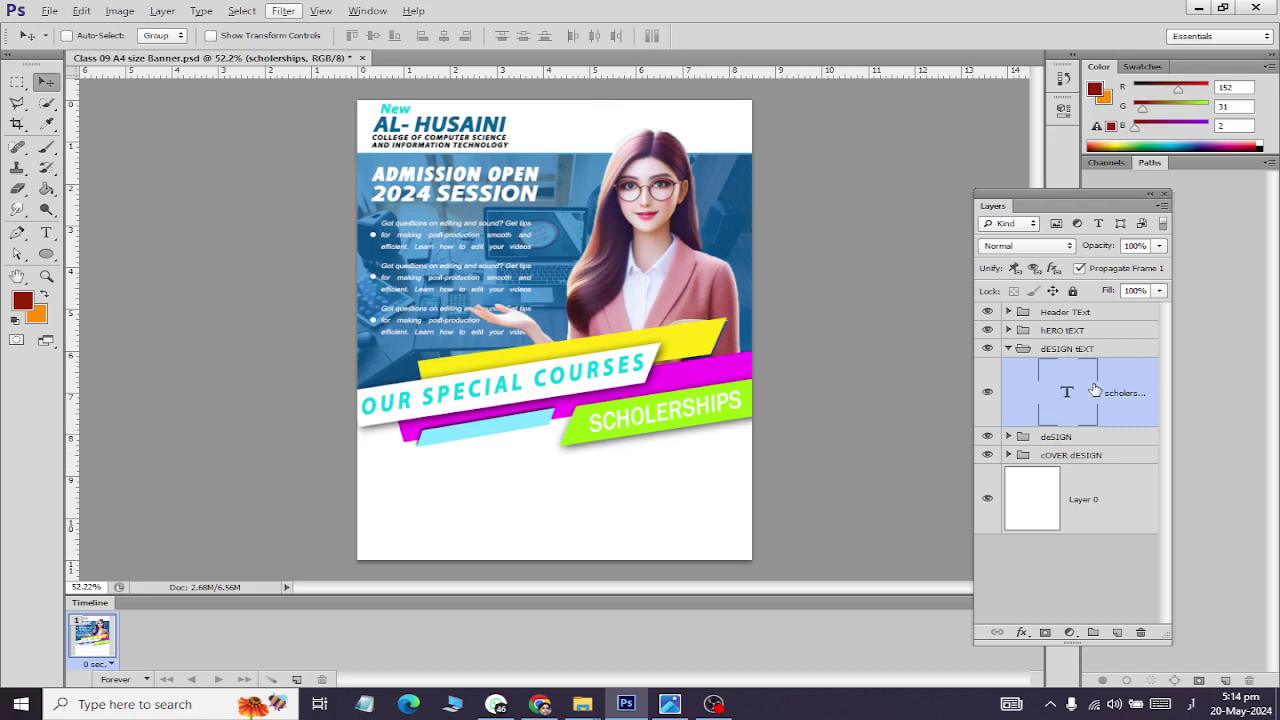
# Step: Add a drop shadow with slightly lowered opacity to the SCHOLERSHIPS layer
pyautogui.click(1021, 632)
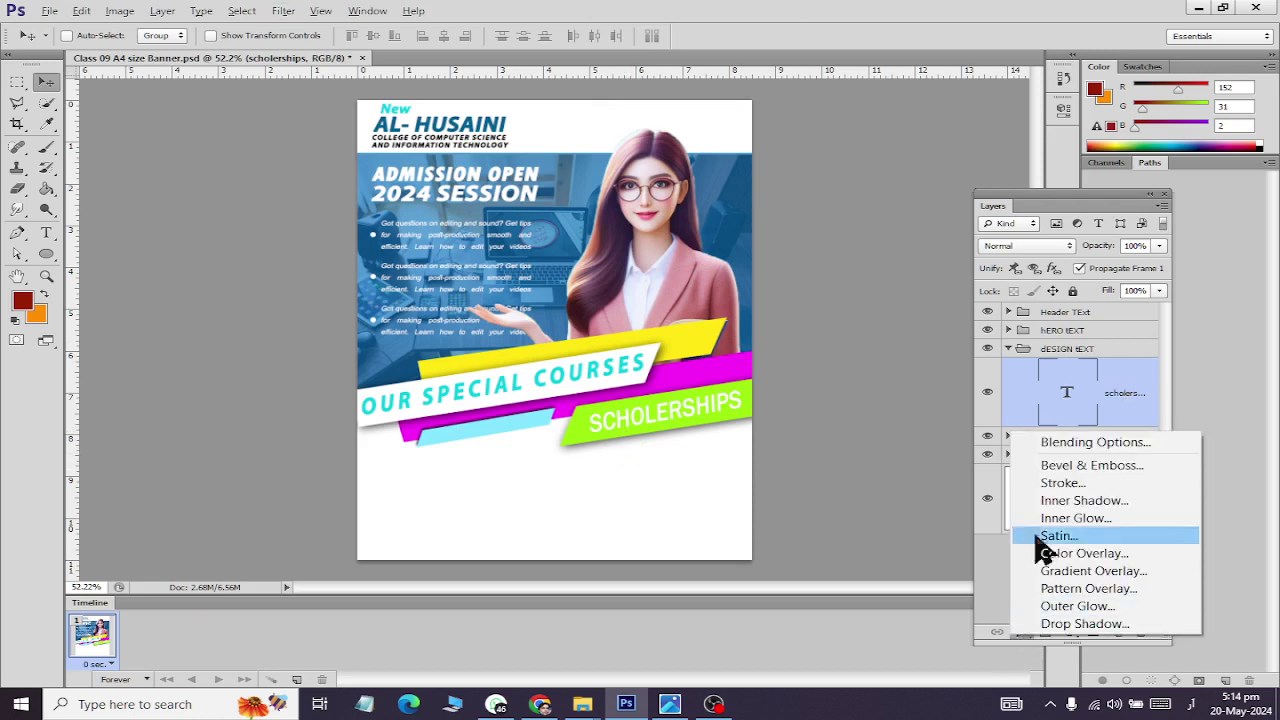
pyautogui.press('Escape')
pyautogui.press('space')
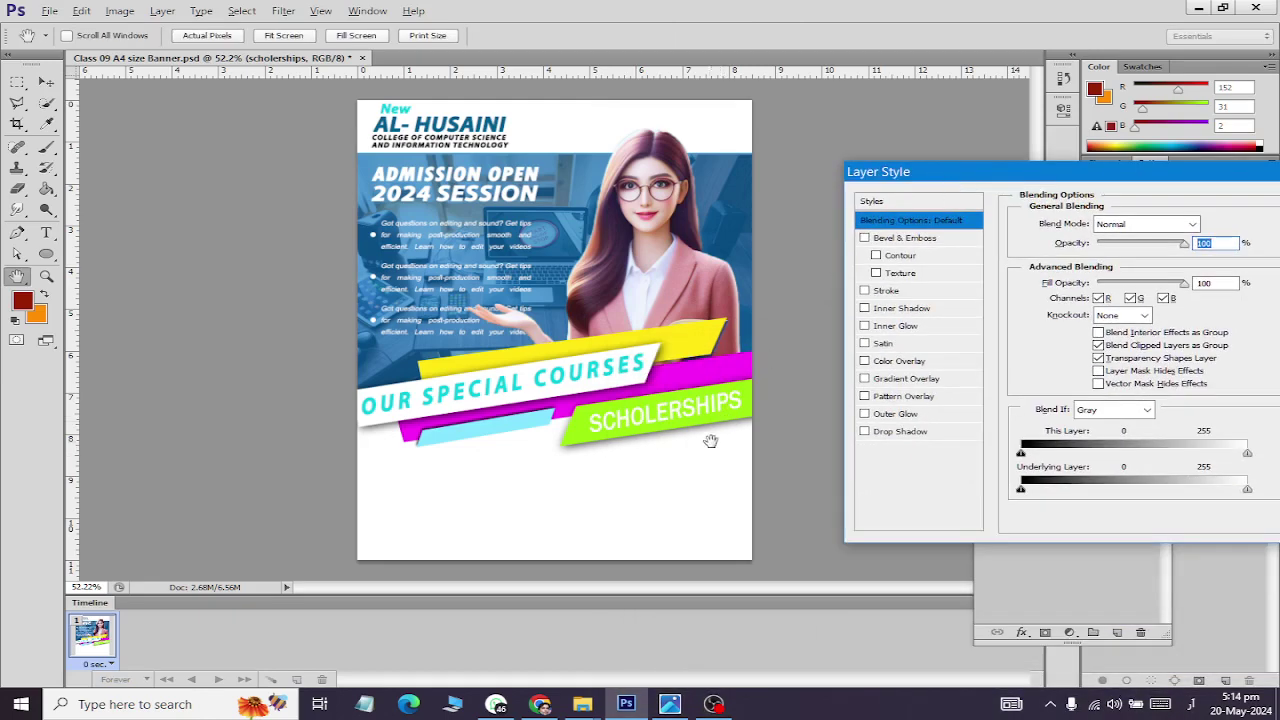
pyautogui.click(893, 432)
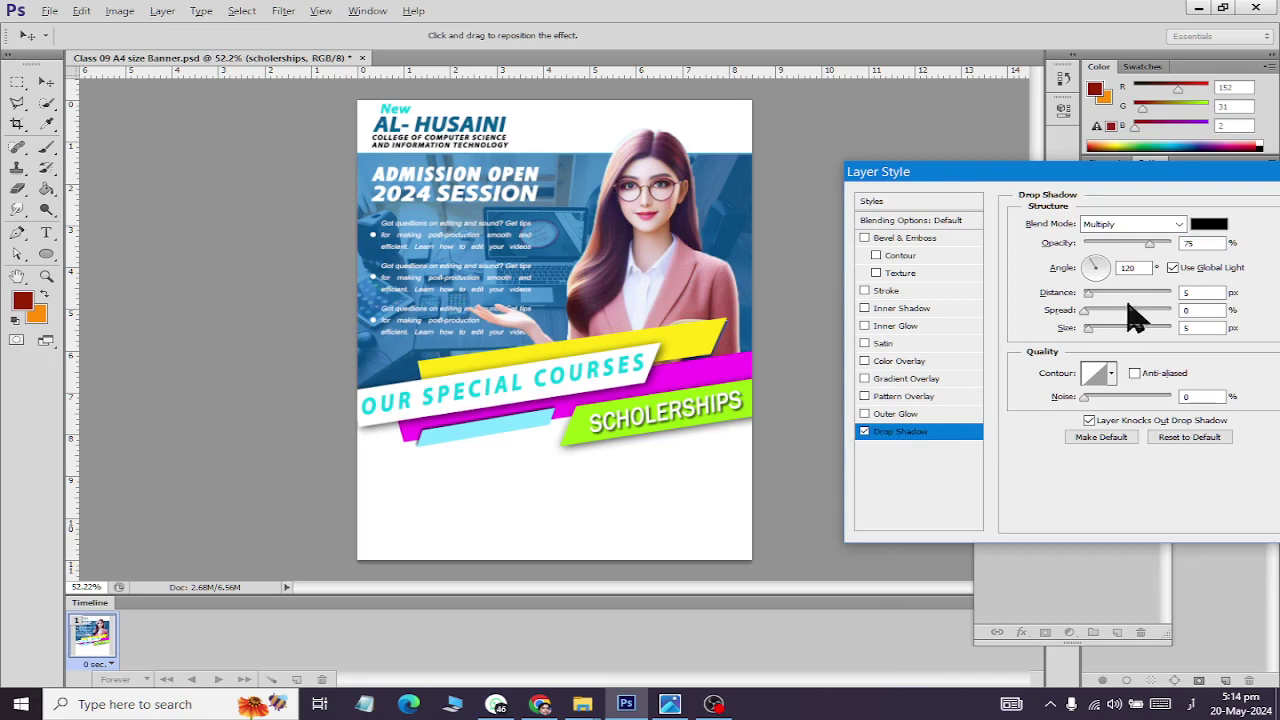
pyautogui.moveTo(1149, 243); pyautogui.dragTo(1129, 245)
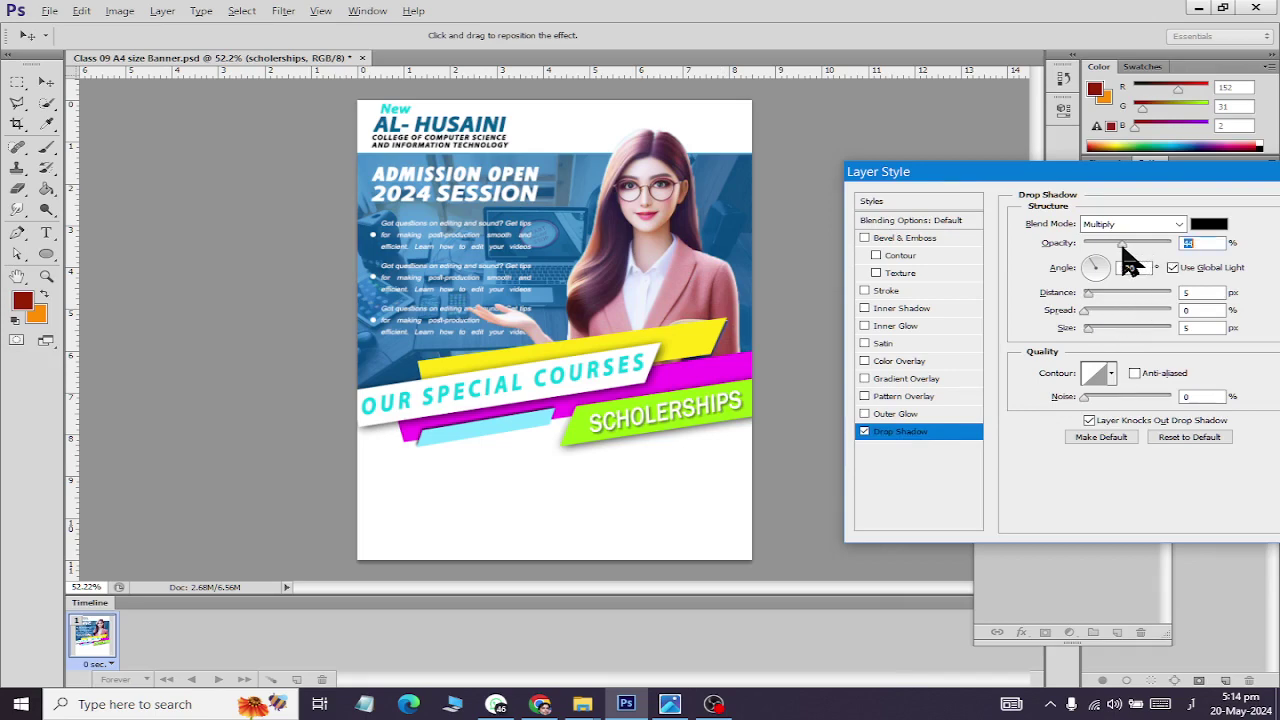
pyautogui.click(865, 432)
pyautogui.click(865, 432)
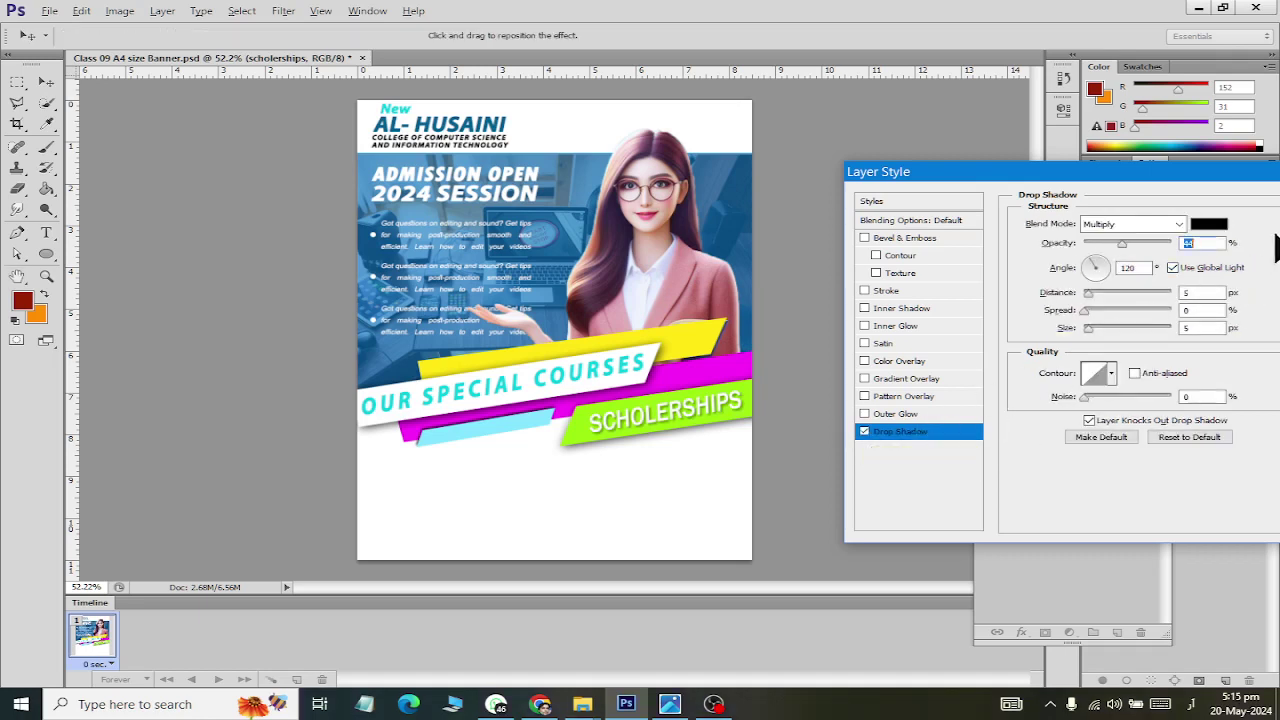
pyautogui.moveTo(1255, 181); pyautogui.dragTo(1161, 181)
pyautogui.click(1252, 201)
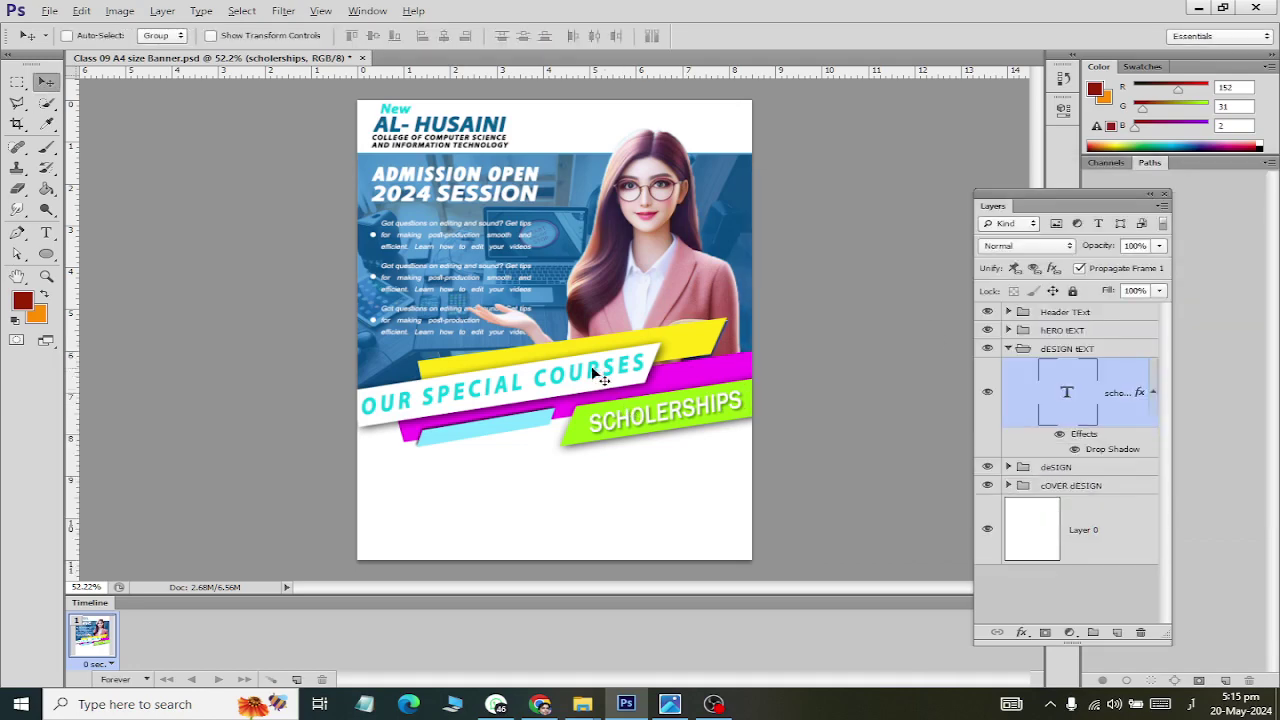
# Step: Select the OUR SPECIAL COURSES text layer inside the deSIGN group
pyautogui.click(1009, 350)
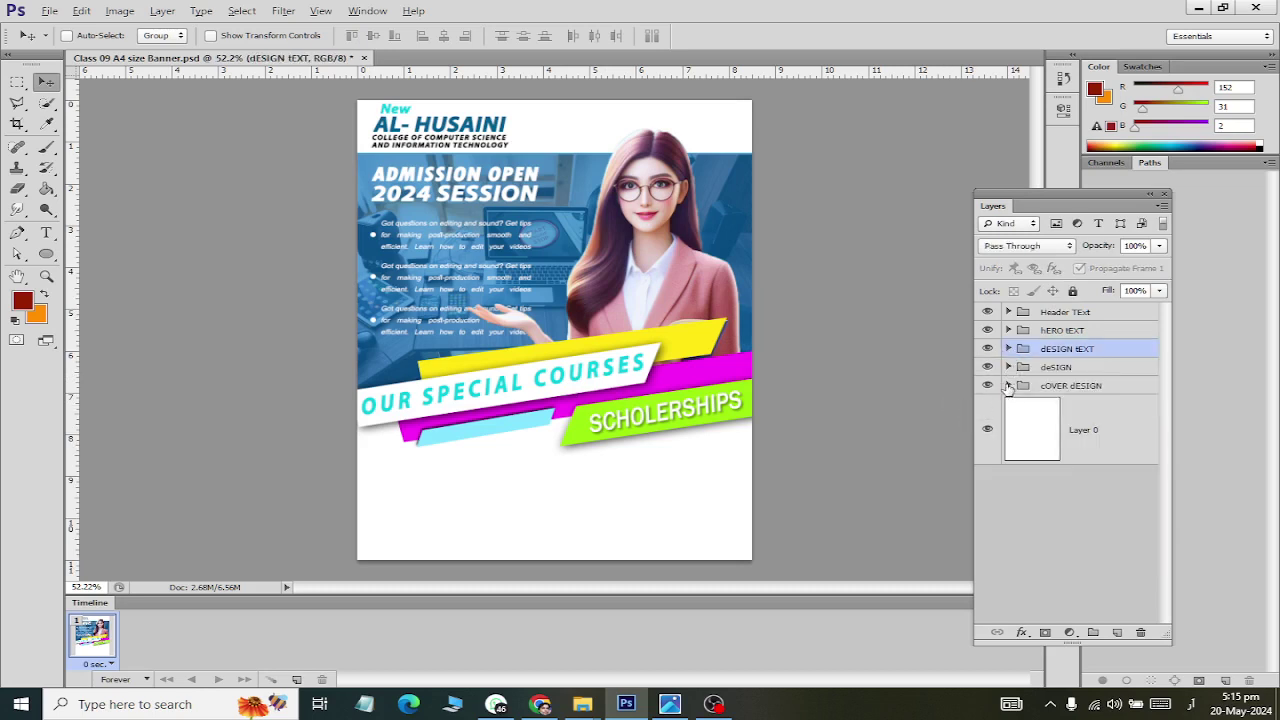
pyautogui.click(1009, 368)
pyautogui.scroll(-5, 1033, 495)
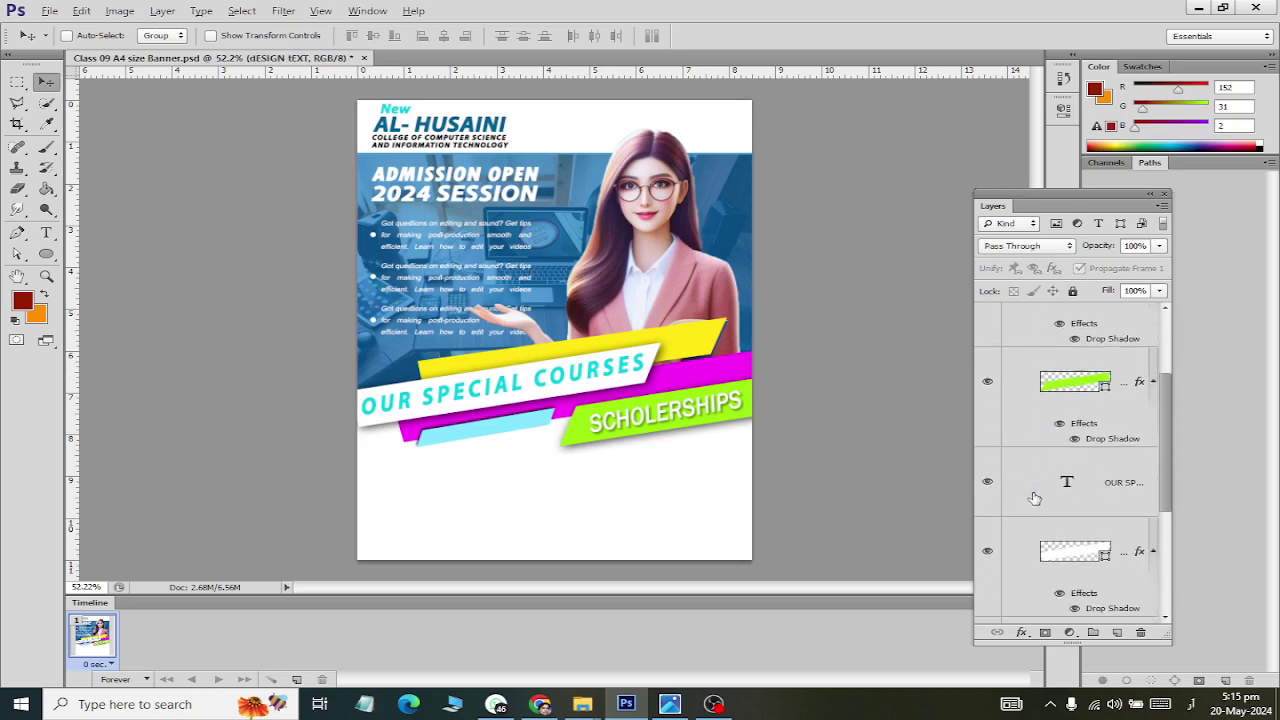
pyautogui.click(1082, 470)
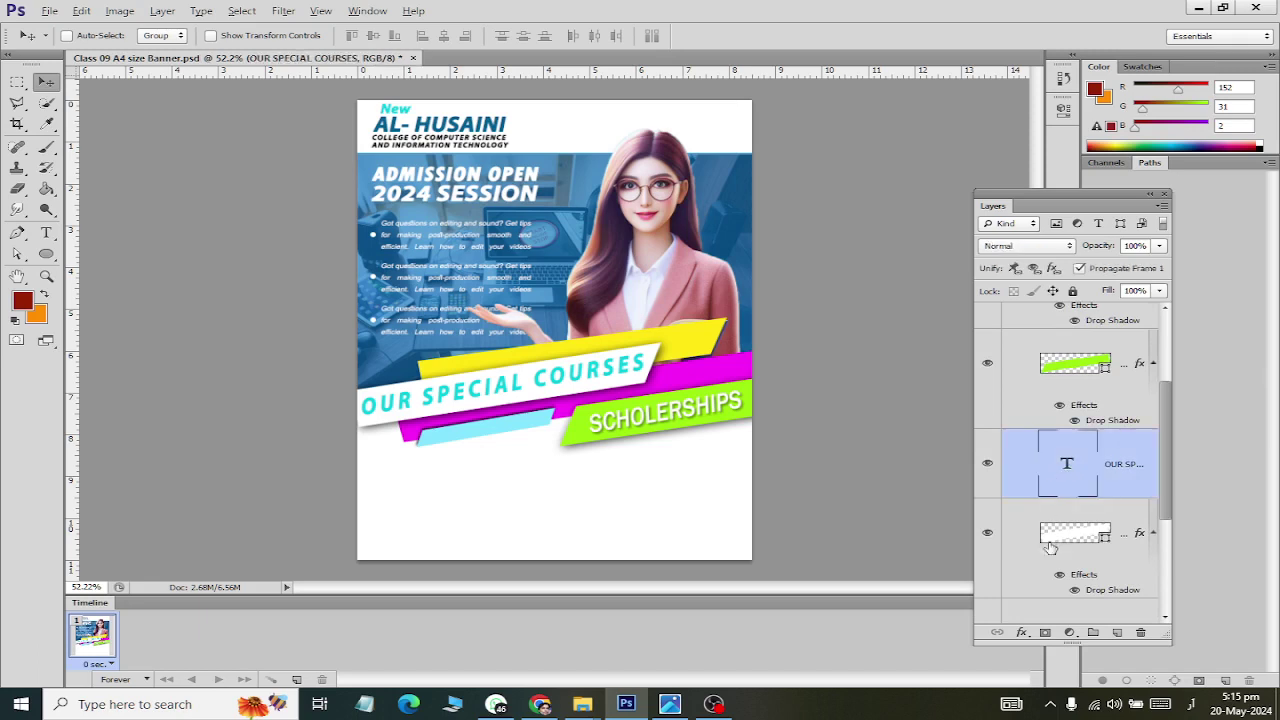
# Step: Give OUR SPECIAL COURSES a drop shadow with 50% opacity, size 0 and distance 0
pyautogui.click(1021, 632)
pyautogui.click(1055, 434)
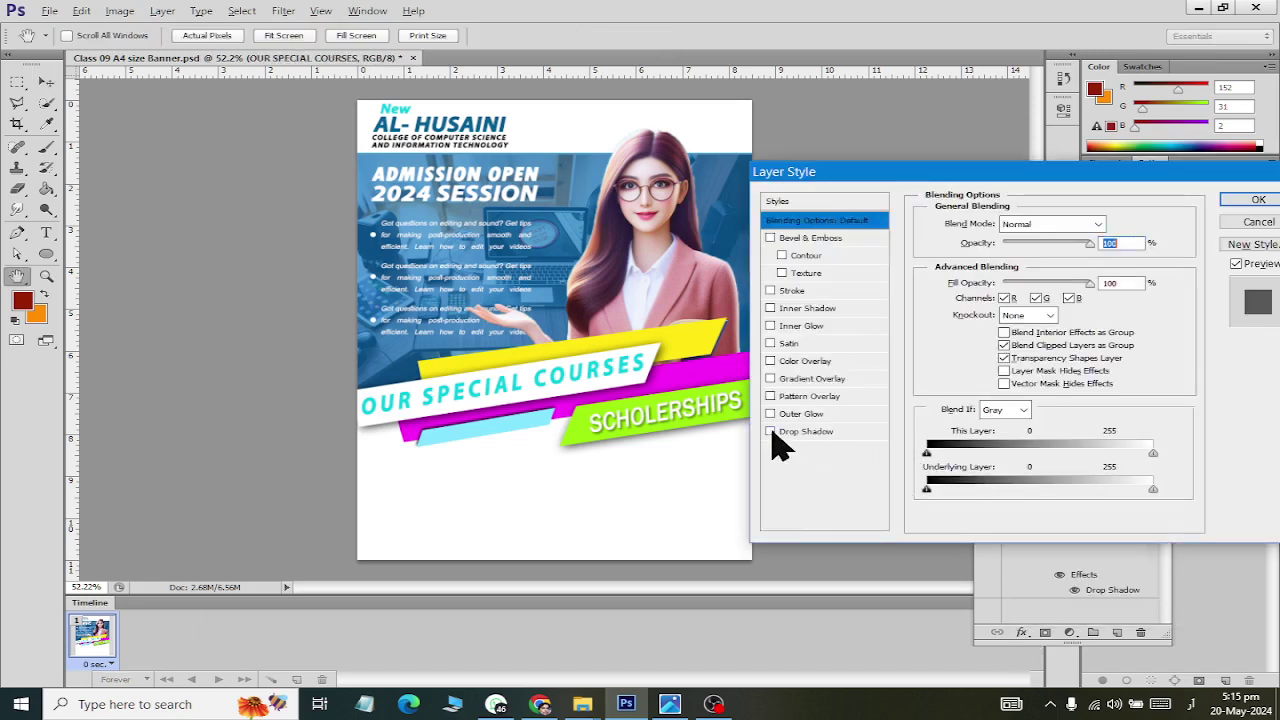
pyautogui.click(770, 431)
pyautogui.click(800, 431)
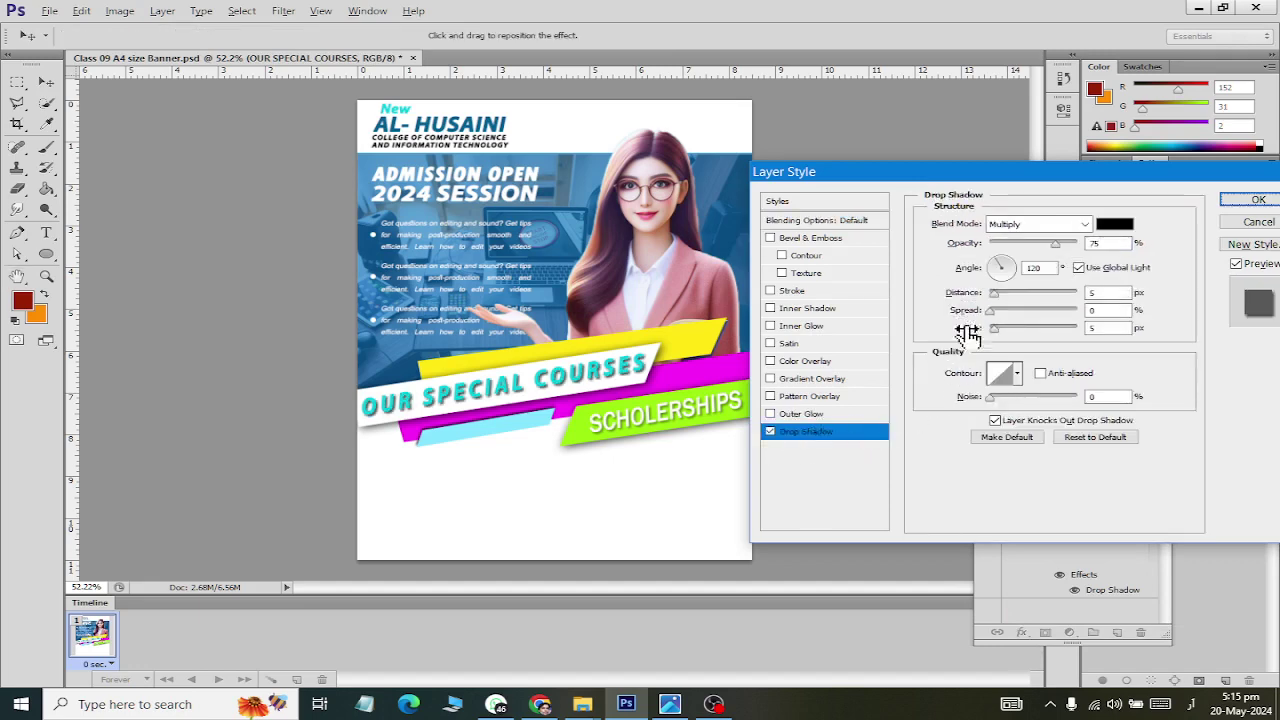
pyautogui.moveTo(1055, 243); pyautogui.dragTo(1033, 246)
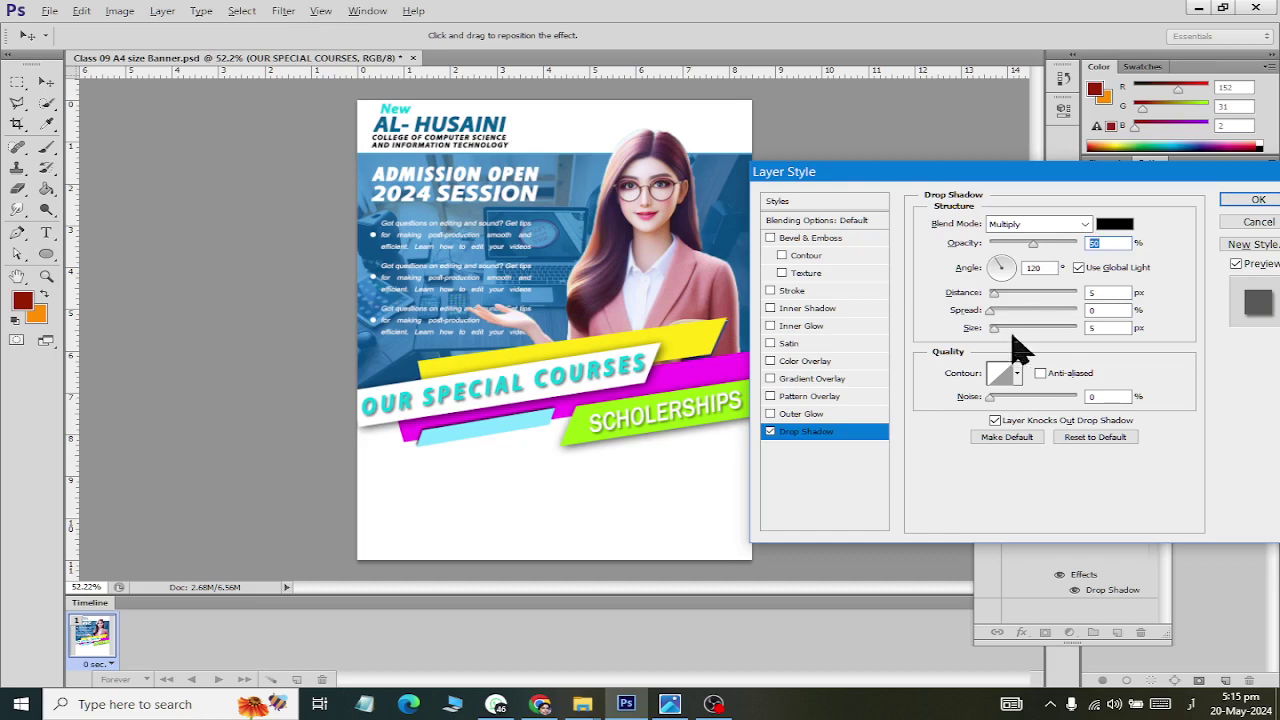
pyautogui.doubleClick(1098, 328)
pyautogui.write('0')
pyautogui.doubleClick(1095, 292)
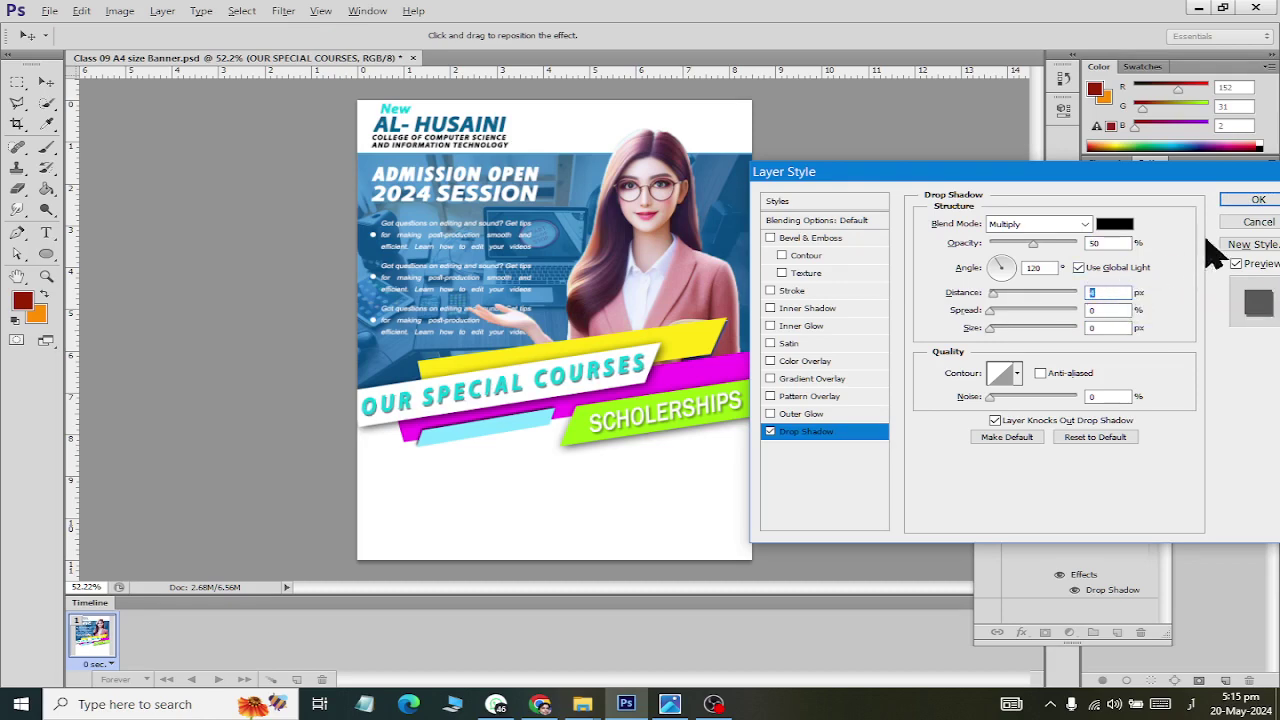
pyautogui.write('4')
pyautogui.click(1250, 200)
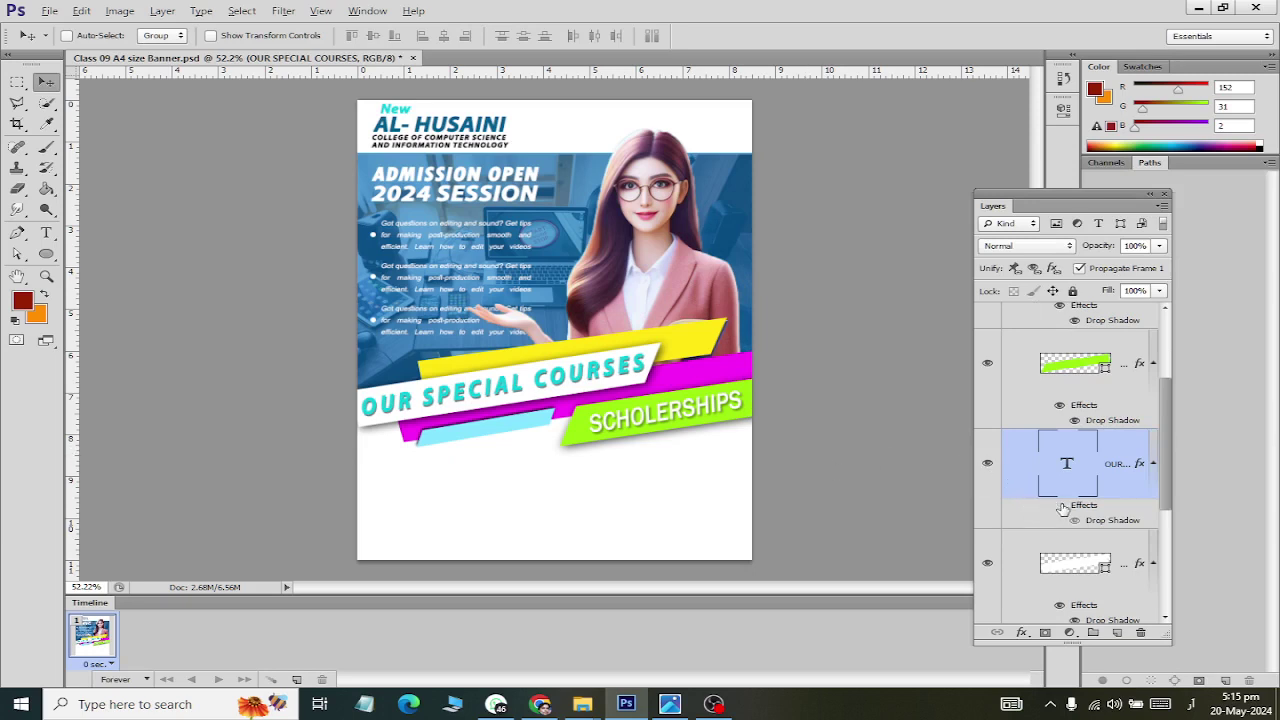
pyautogui.click(1060, 505)
pyautogui.hotkey('alt', 'Tab')
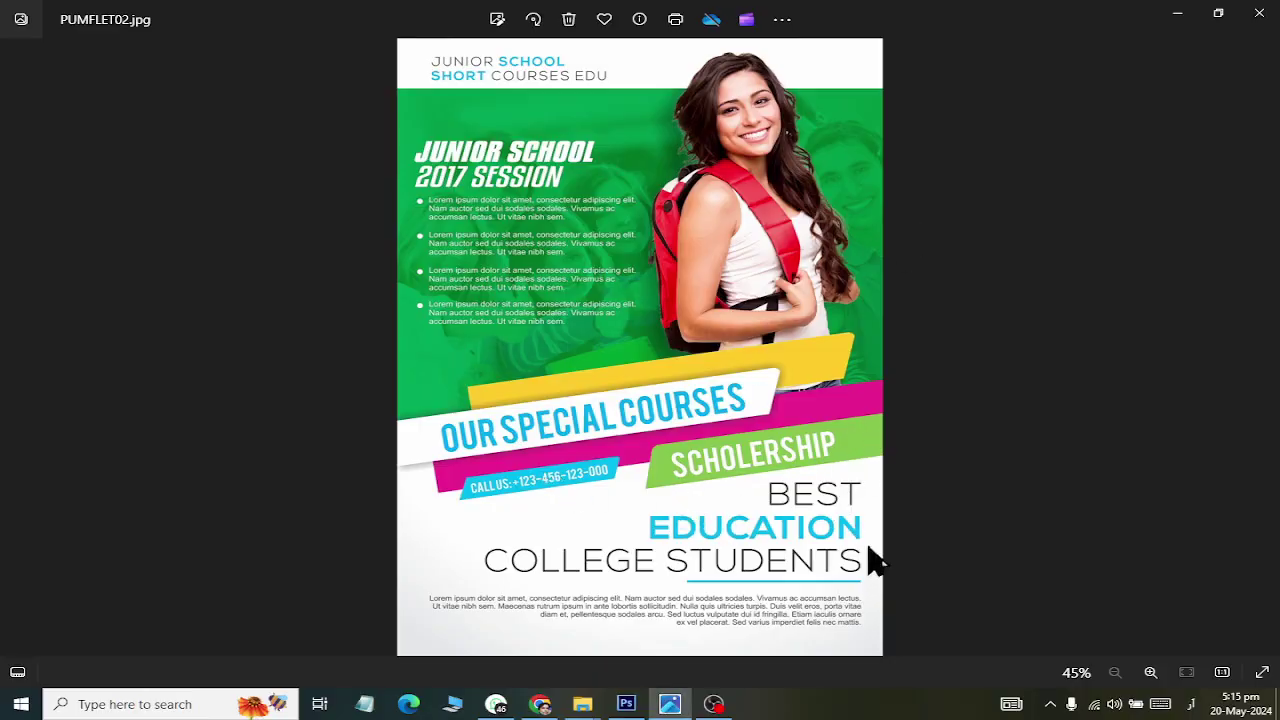
pyautogui.hotkey('alt', 'Tab')
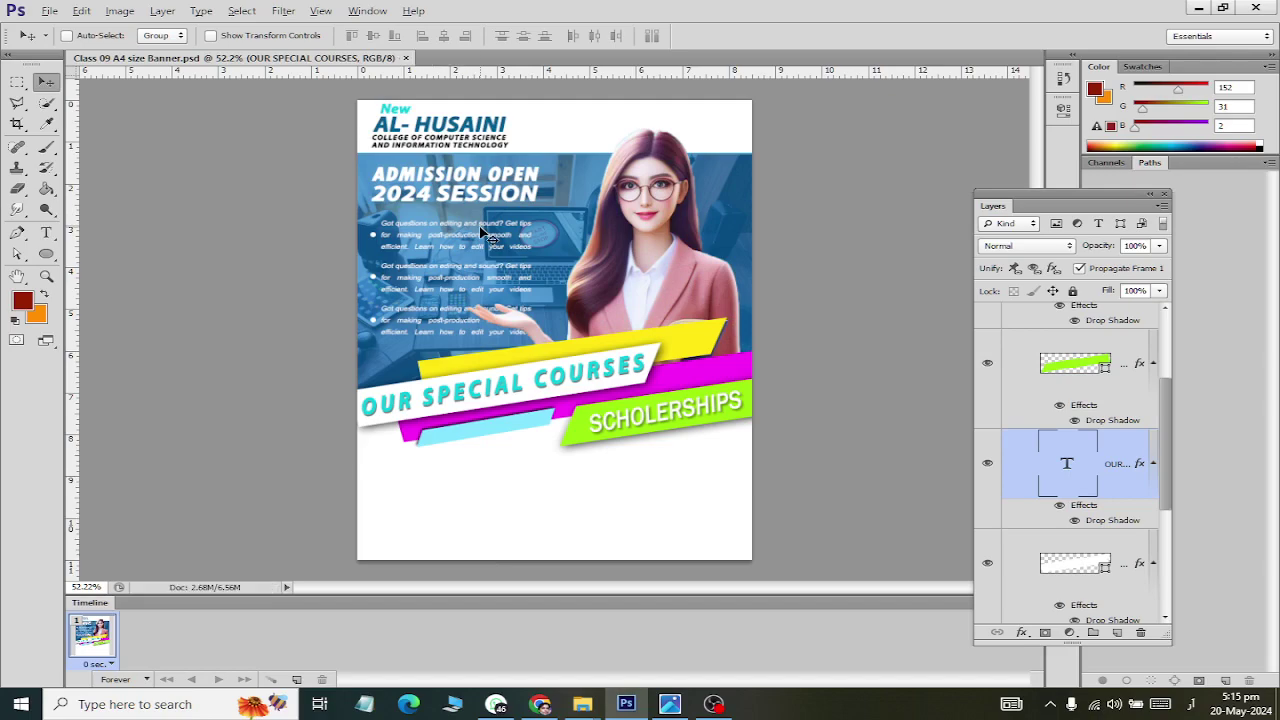
pyautogui.scroll(4, 476, 235)
pyautogui.scroll(1, 476, 236)
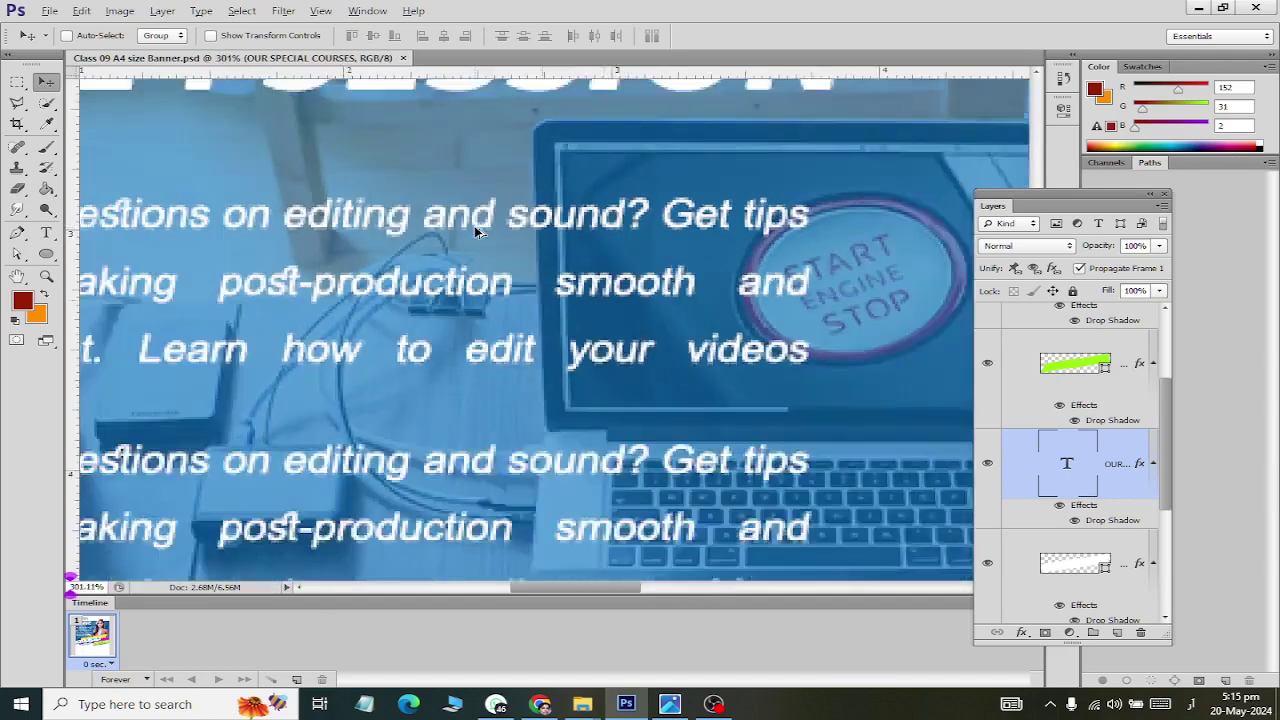
pyautogui.scroll(-2, 476, 238)
pyautogui.scroll(-3, 476, 237)
pyautogui.scroll(-2, 478, 245)
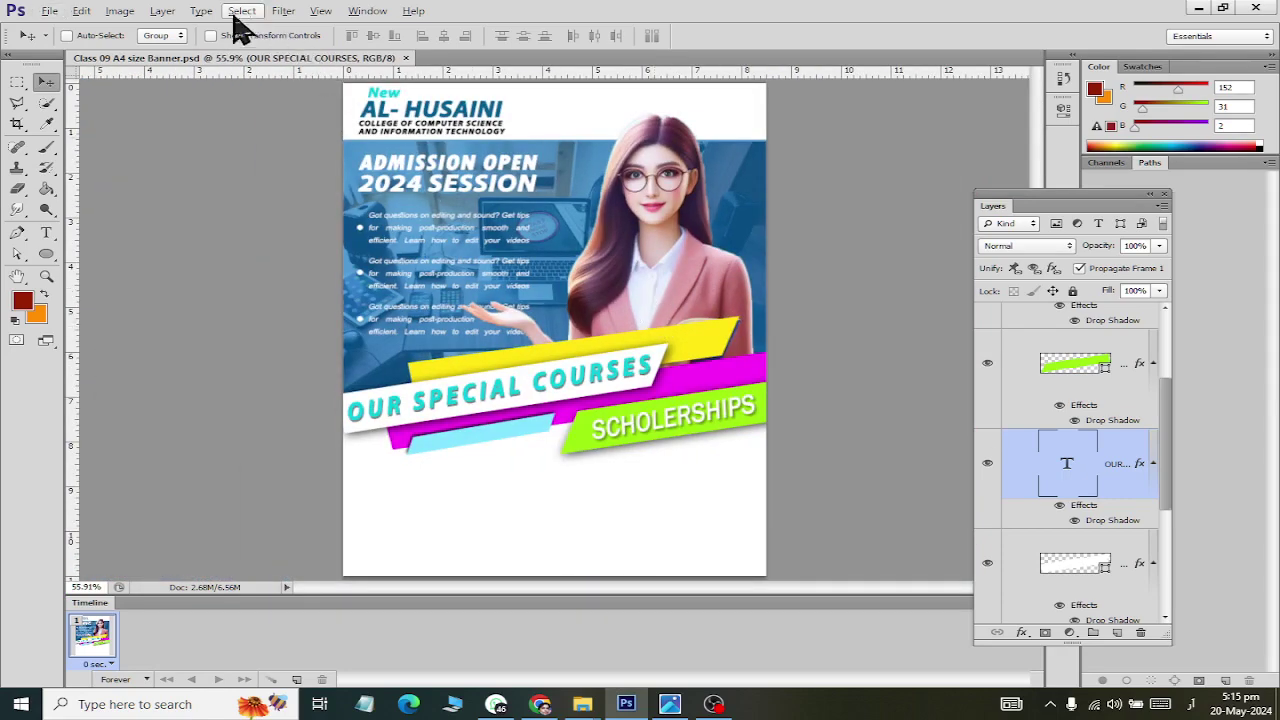
# Step: Resample the flyer to 300 pixels/inch in Image Size, giving 2550 × 3300 px
pyautogui.click(120, 12)
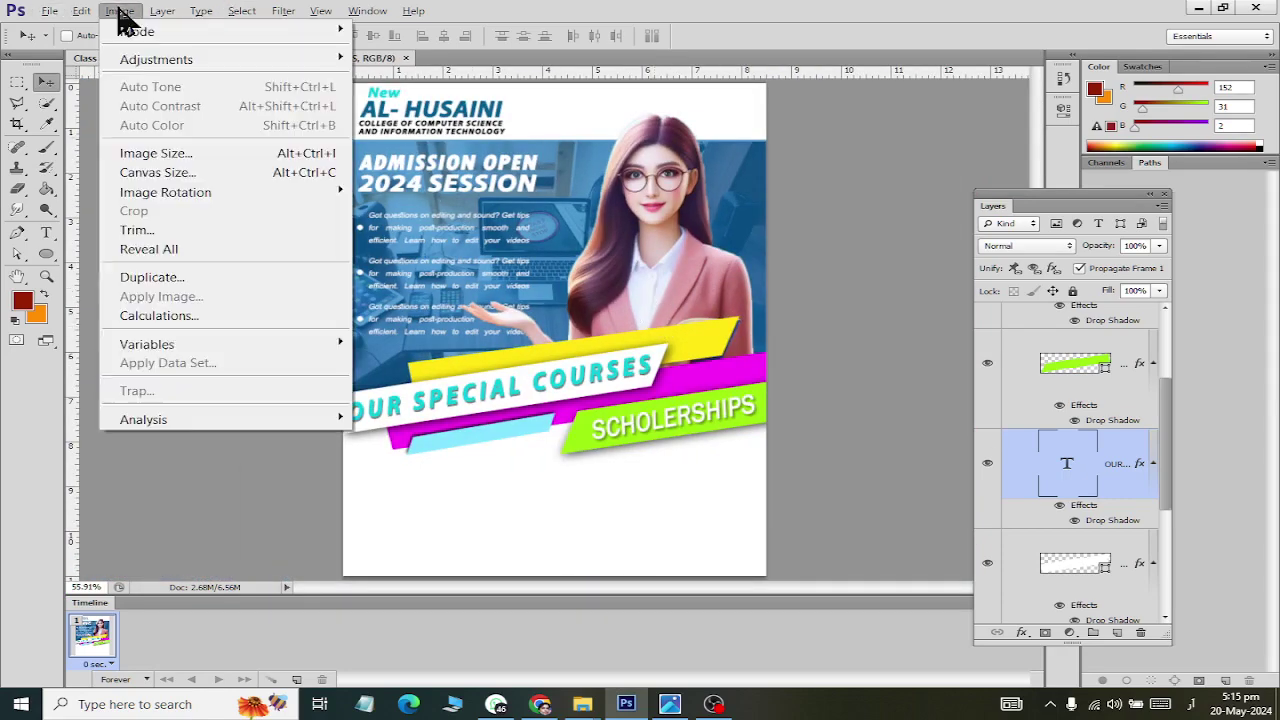
pyautogui.click(197, 155)
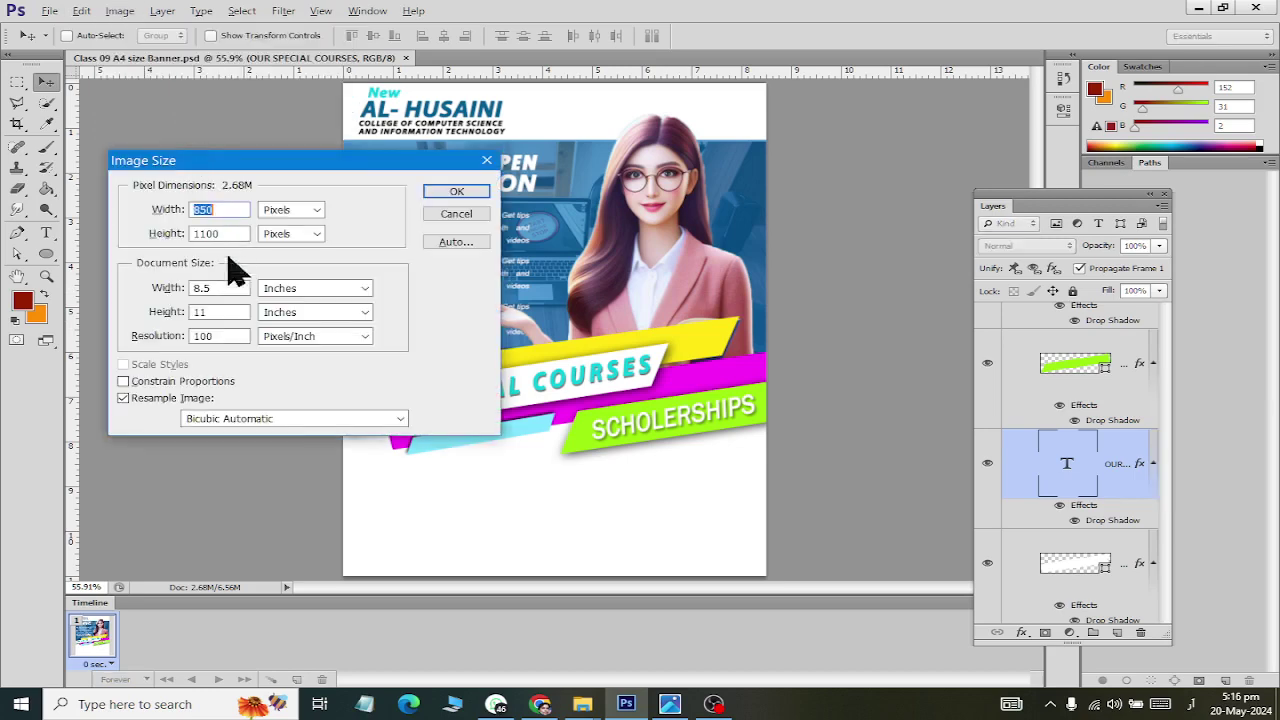
pyautogui.doubleClick(221, 343)
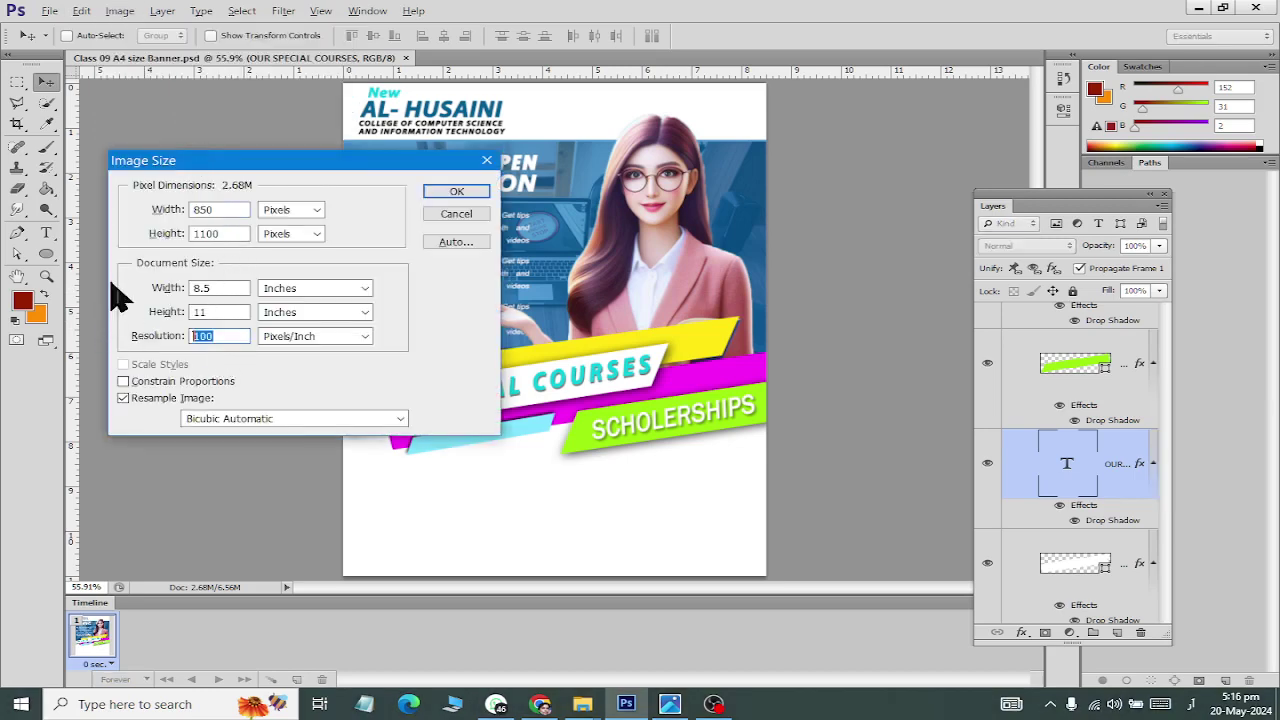
pyautogui.write('300')
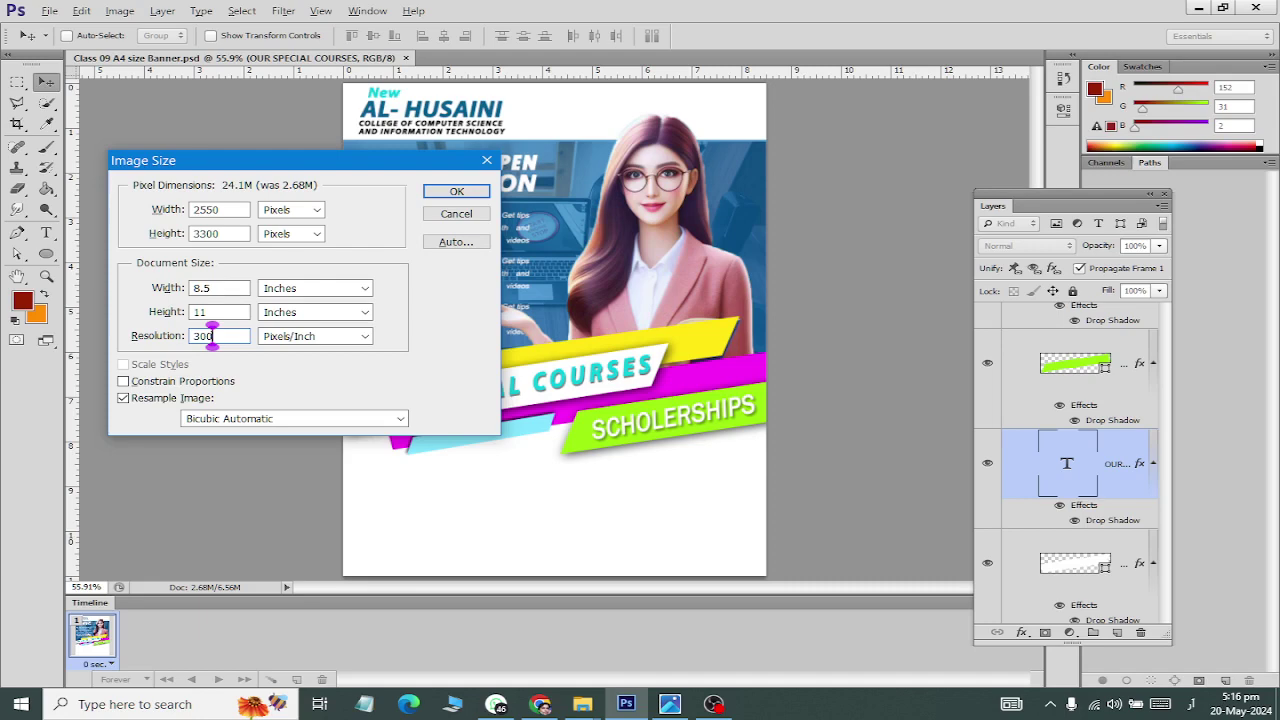
pyautogui.press('Return')
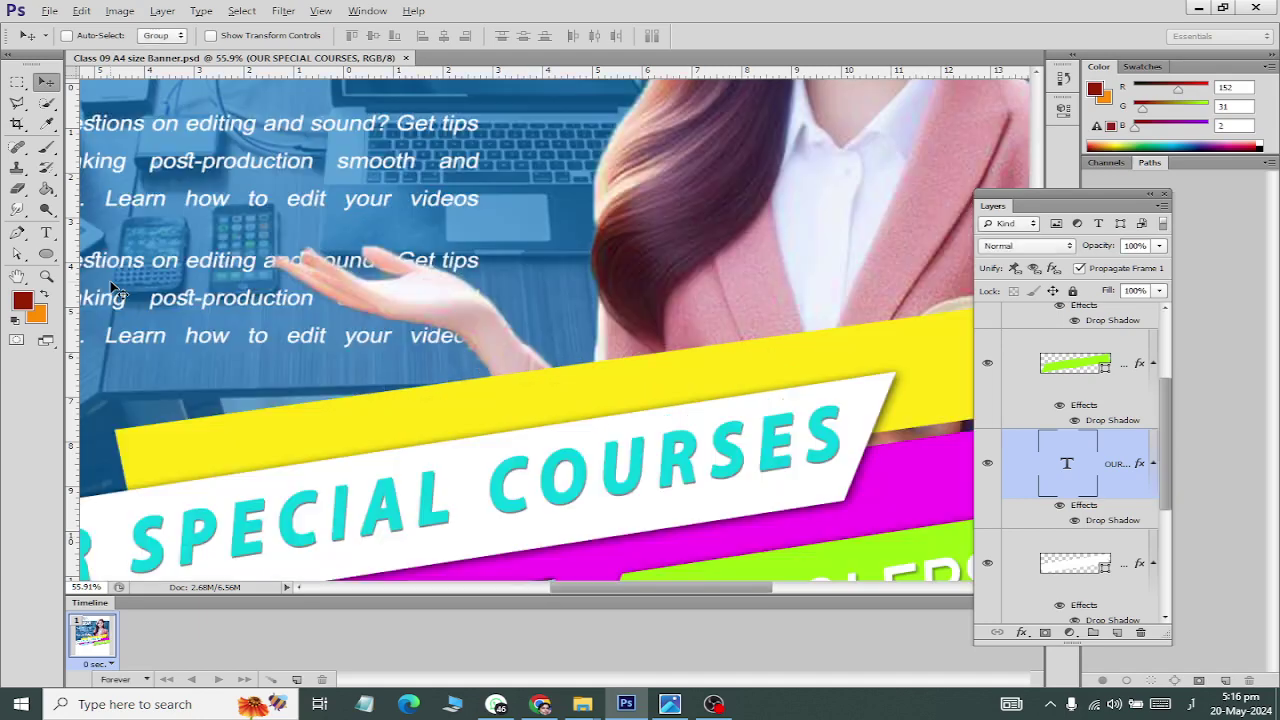
# Step: Fit the flyer on screen, then zoom in to inspect the bullet text
pyautogui.click(46, 276)
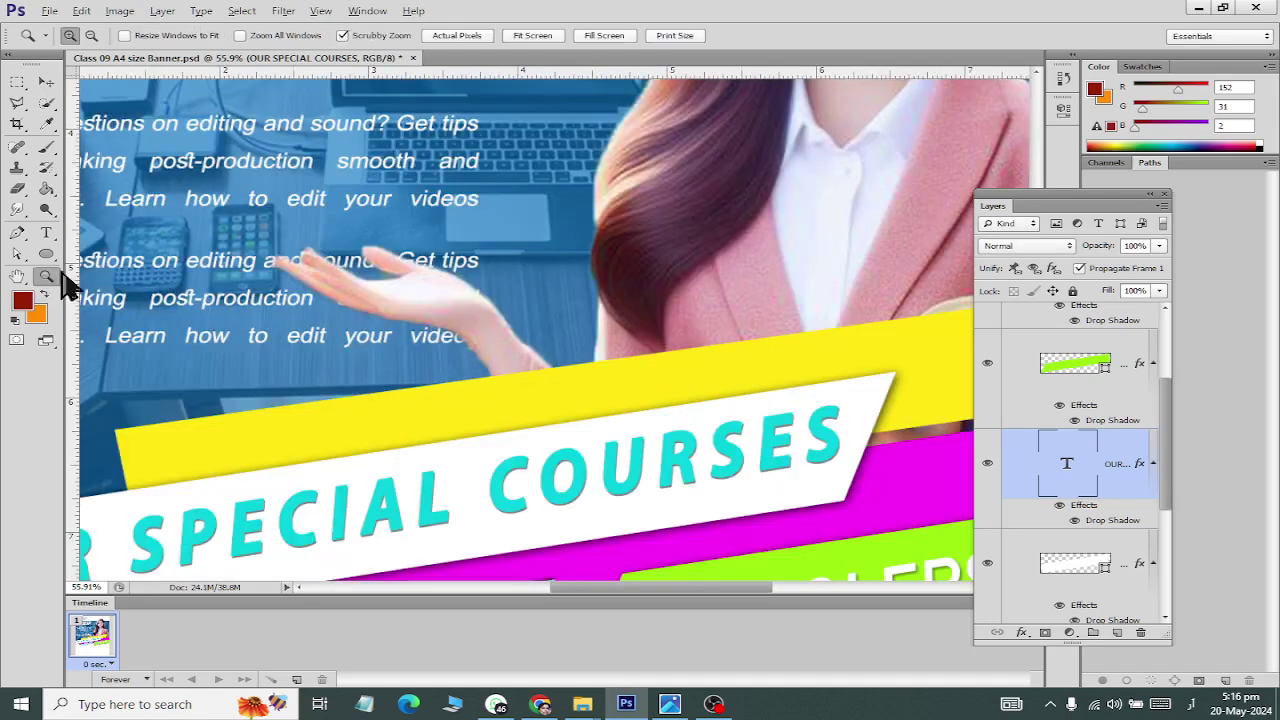
pyautogui.click(530, 38)
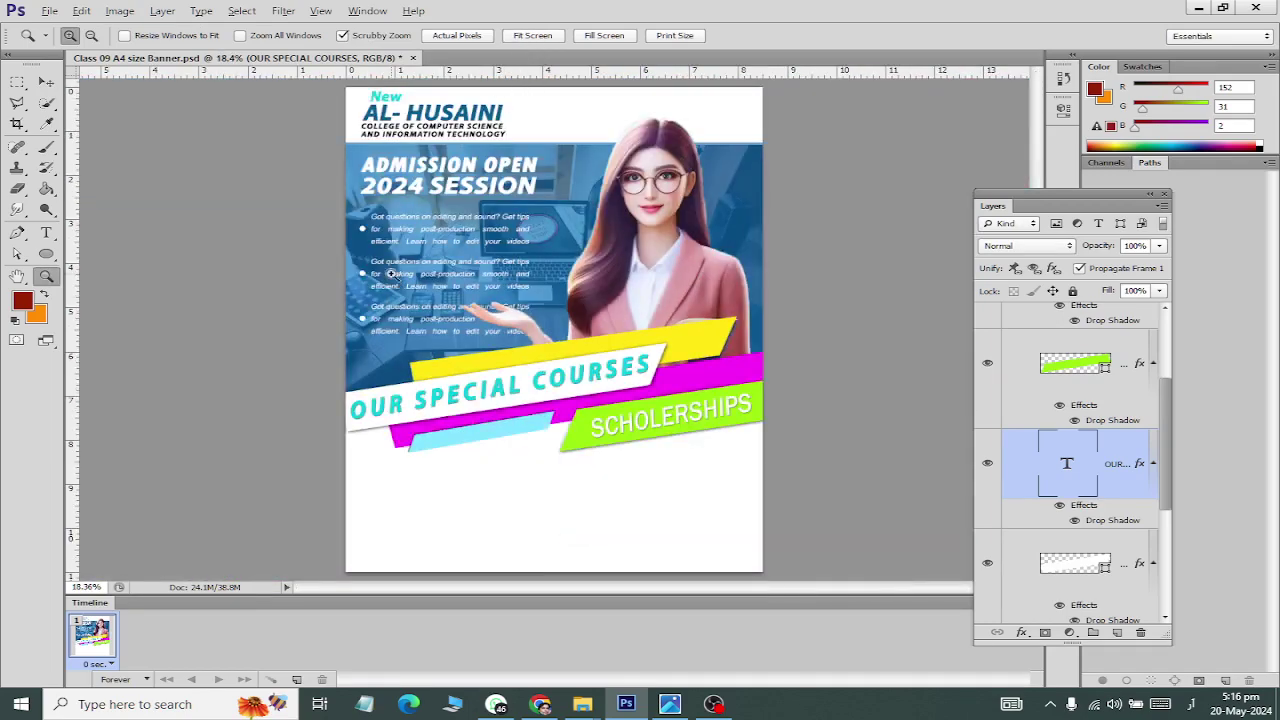
pyautogui.moveTo(392, 249); pyautogui.dragTo(390, 243)
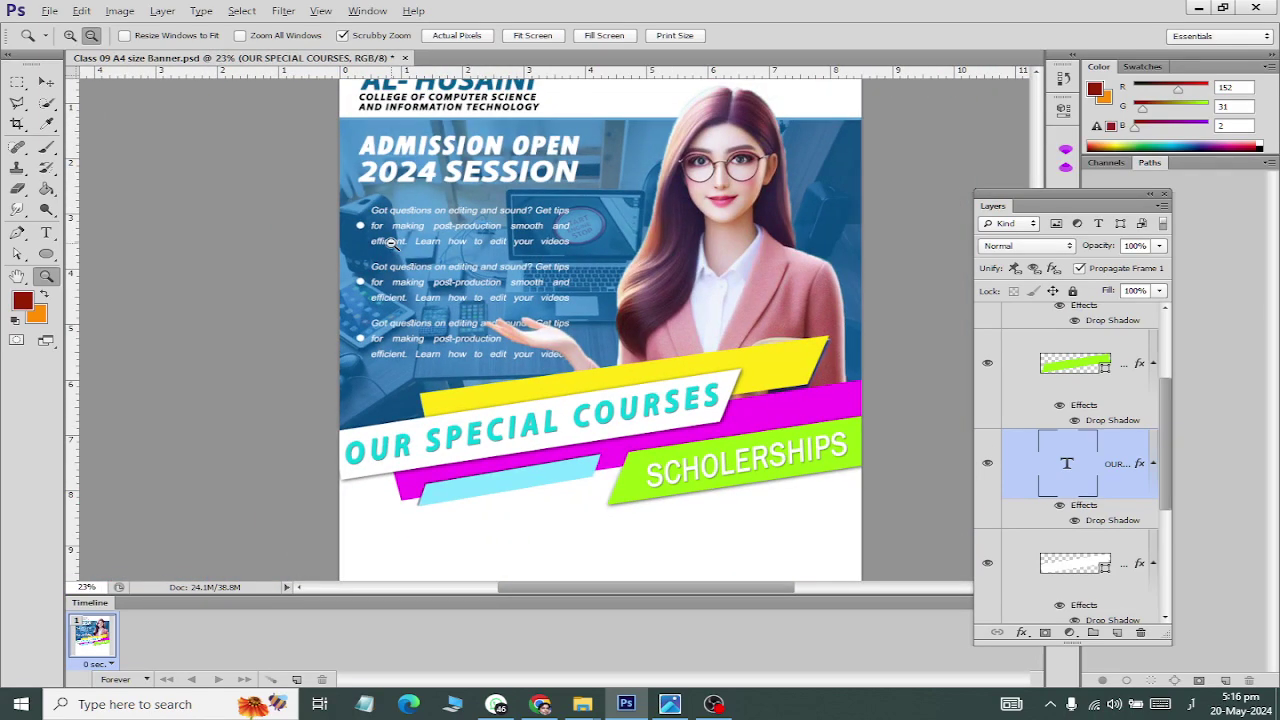
pyautogui.scroll(-1, 392, 244)
pyautogui.scroll(2, 395, 246)
pyautogui.scroll(1, 397, 247)
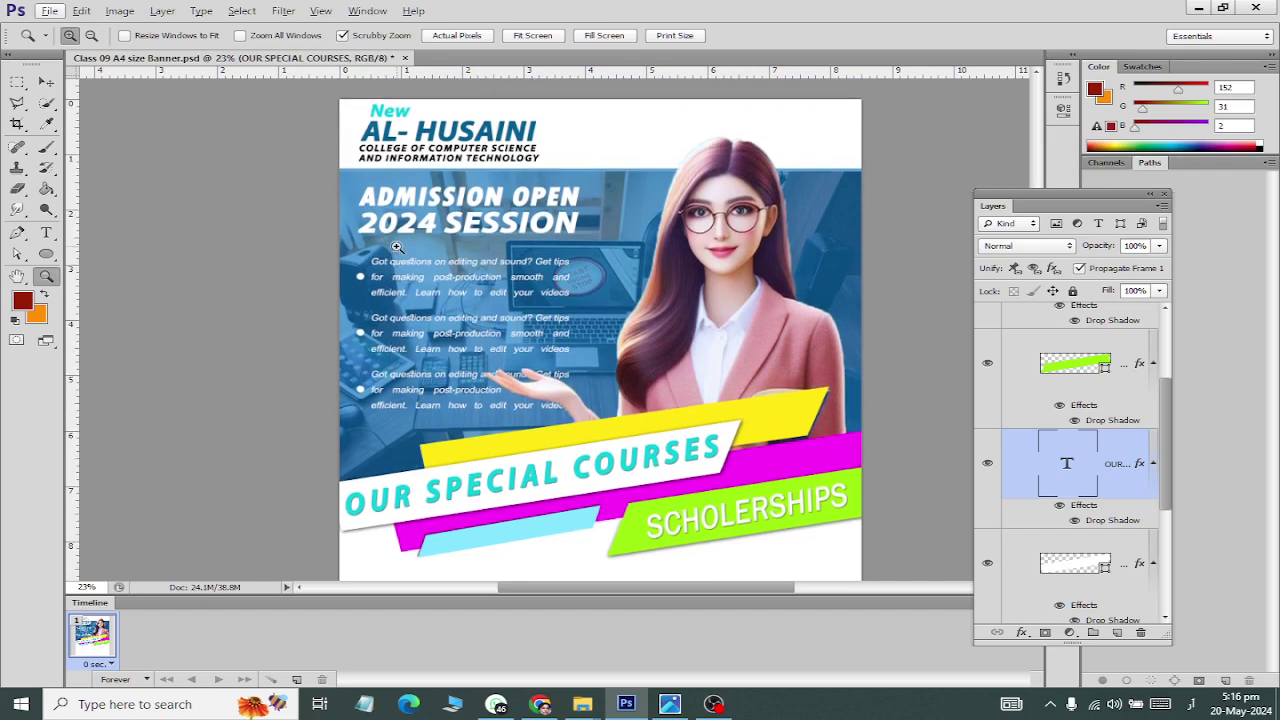